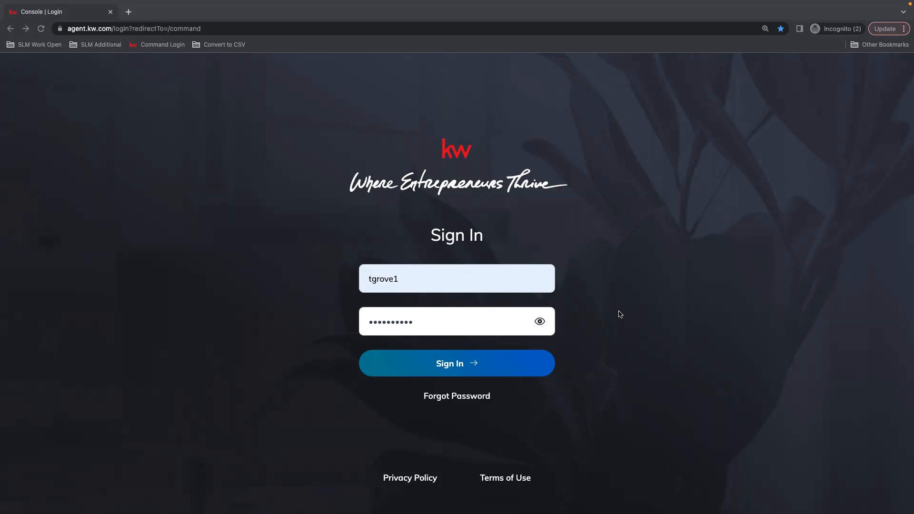
# Sign in to the agent account with the already-filled username and password
pyautogui.click(465, 368)
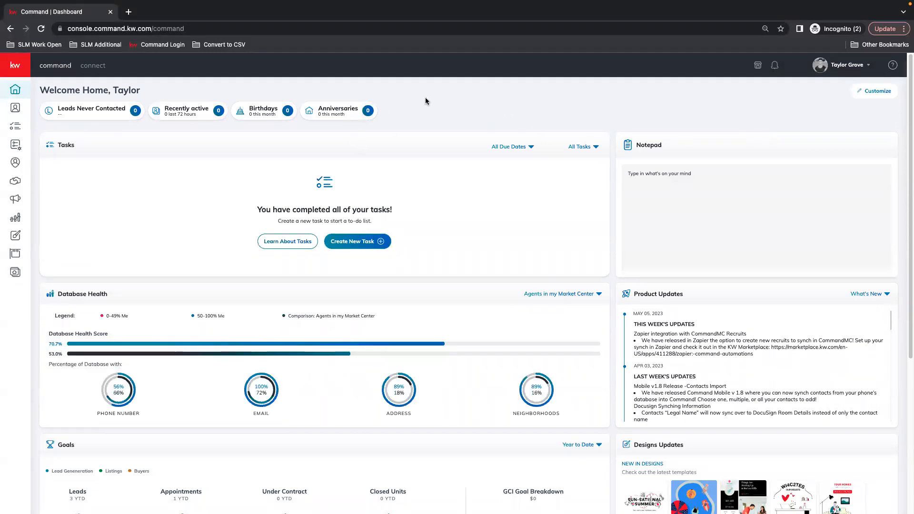
# Expand the sidebar, set the browser zoom to 100%, and go to the Designs page
pyautogui.click(8, 67)
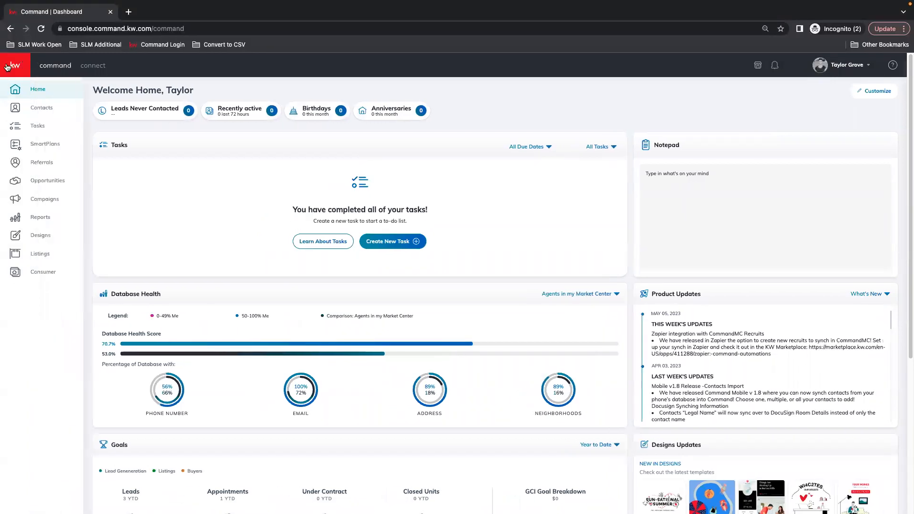
pyautogui.click(903, 29)
pyautogui.click(875, 136)
pyautogui.click(875, 137)
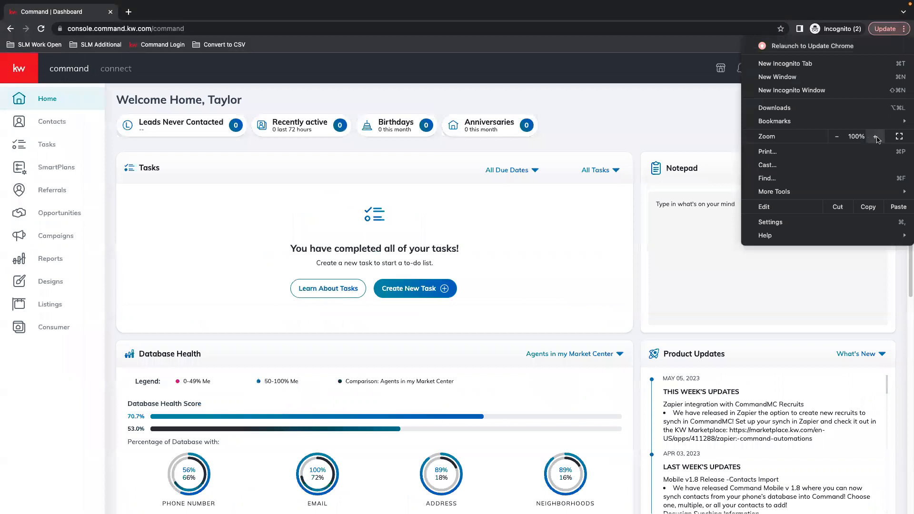
pyautogui.click(604, 107)
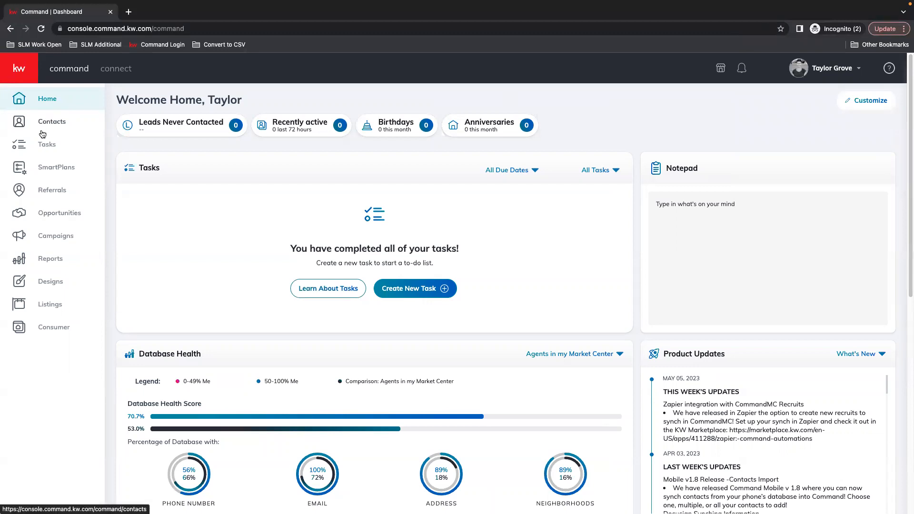
pyautogui.click(51, 284)
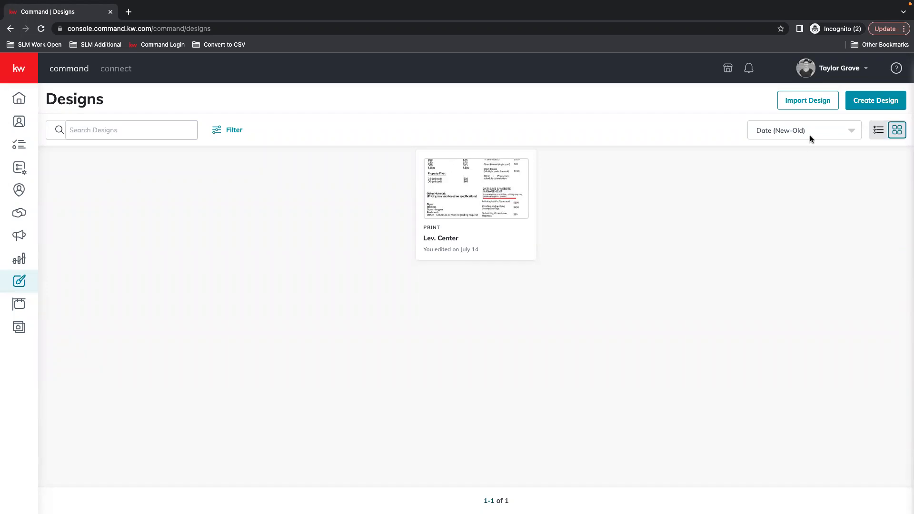
# Create a new design, choosing the Social design type, and continue
pyautogui.click(881, 101)
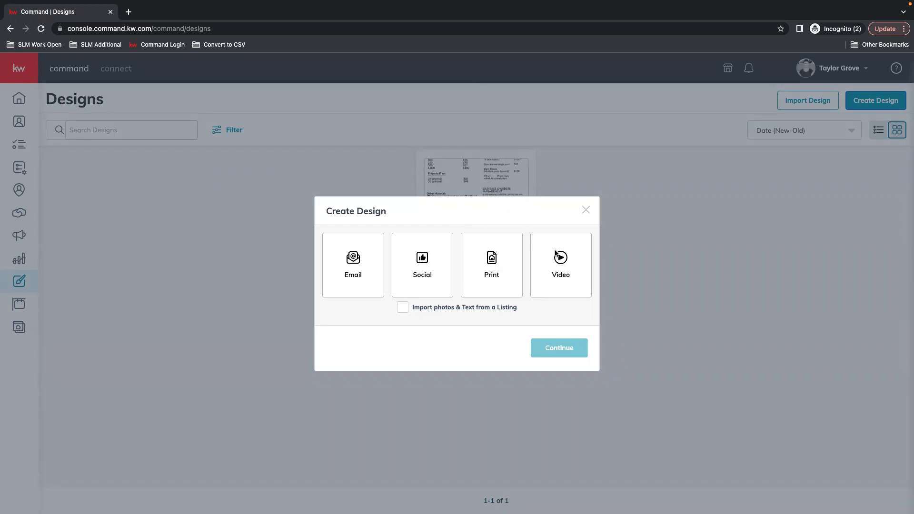
pyautogui.click(428, 261)
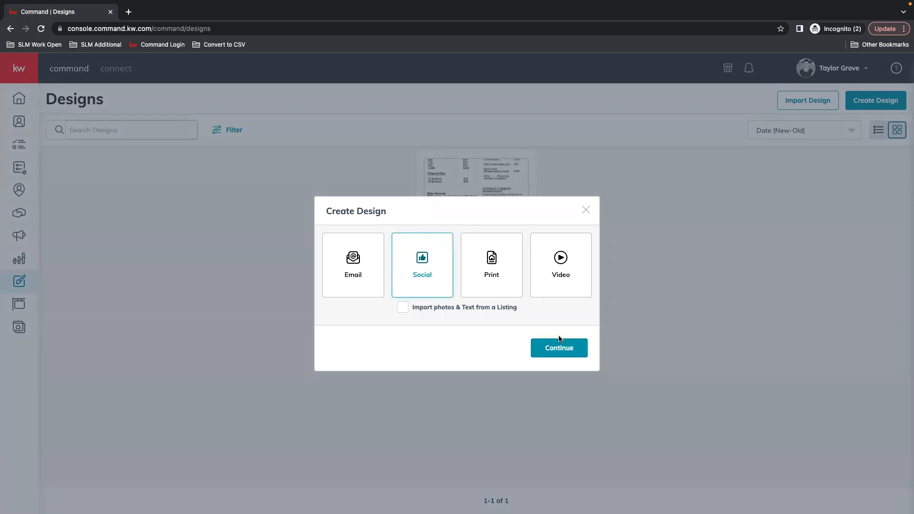
pyautogui.click(566, 354)
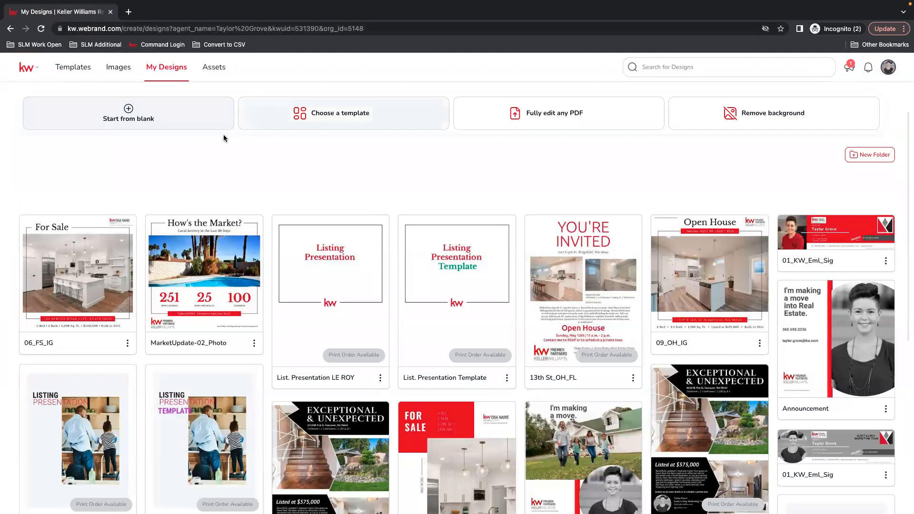
# Browse the Coming Soon templates, then switch to the brand Assets area
pyautogui.click(77, 80)
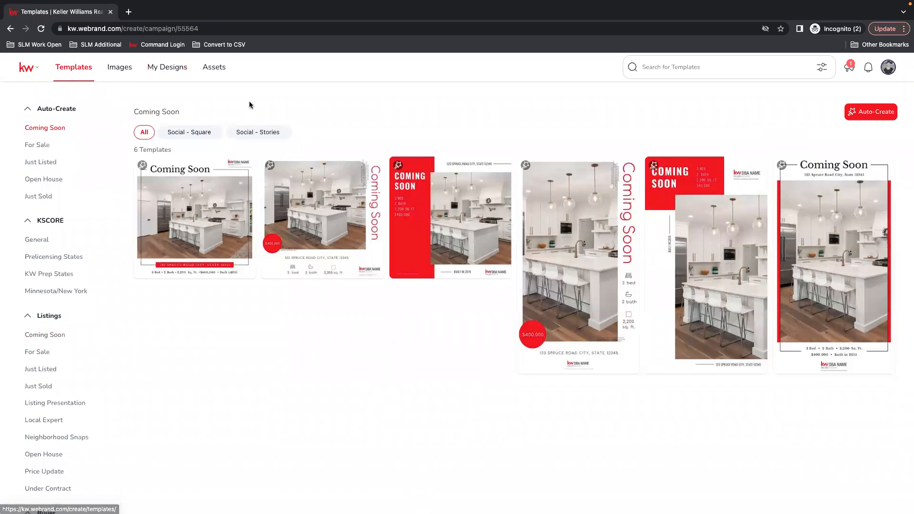
pyautogui.moveTo(219, 196)
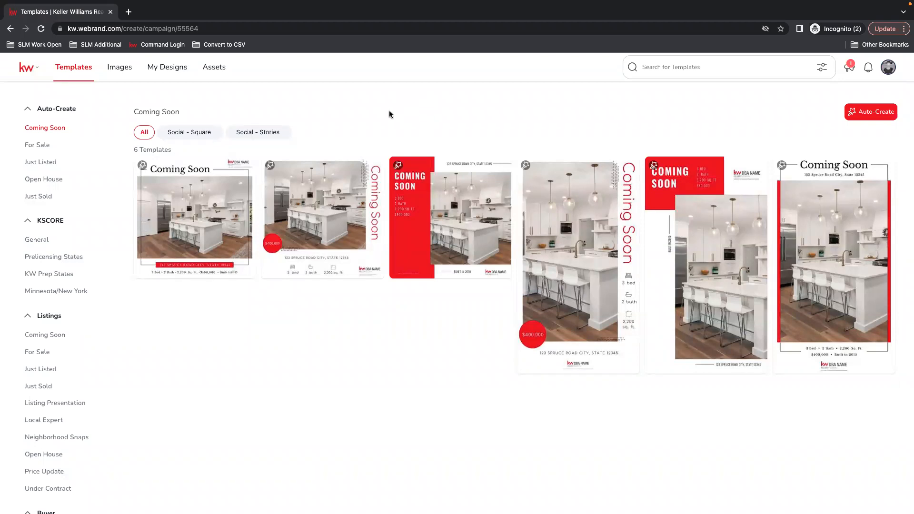
pyautogui.click(214, 67)
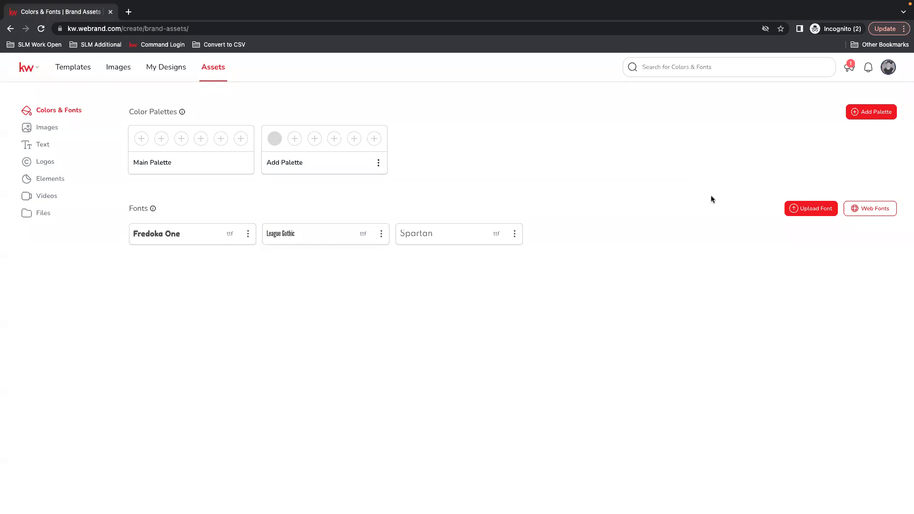
# Show the Images section of the brand assets
pyautogui.click(49, 129)
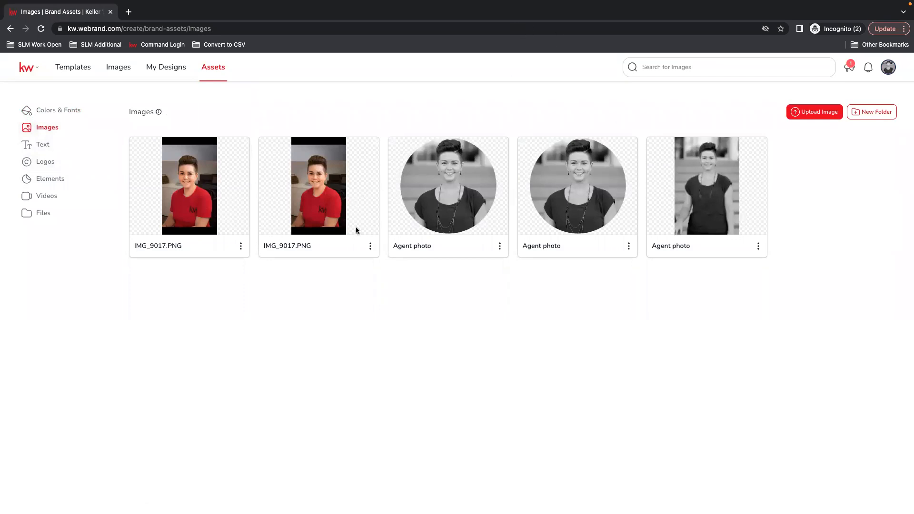
# Delete both IMG_9017.PNG images from the brand images
pyautogui.click(370, 246)
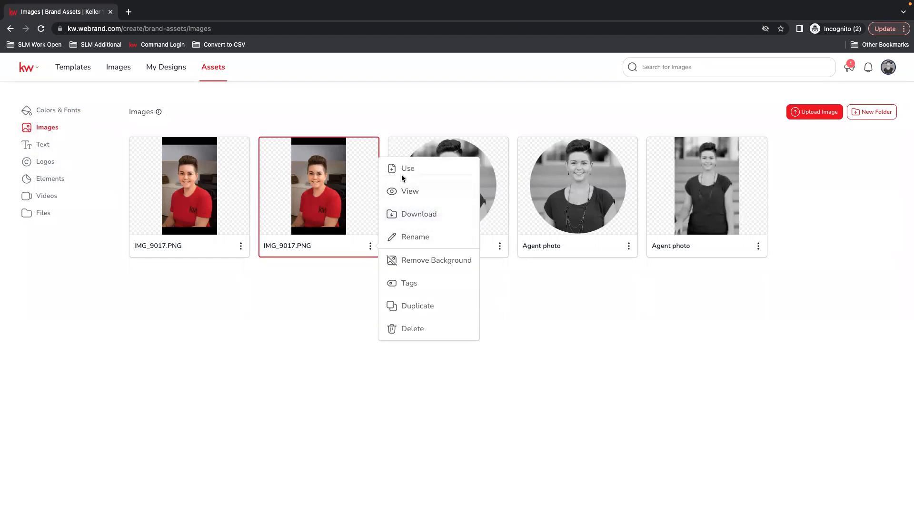
pyautogui.click(420, 329)
pyautogui.click(241, 246)
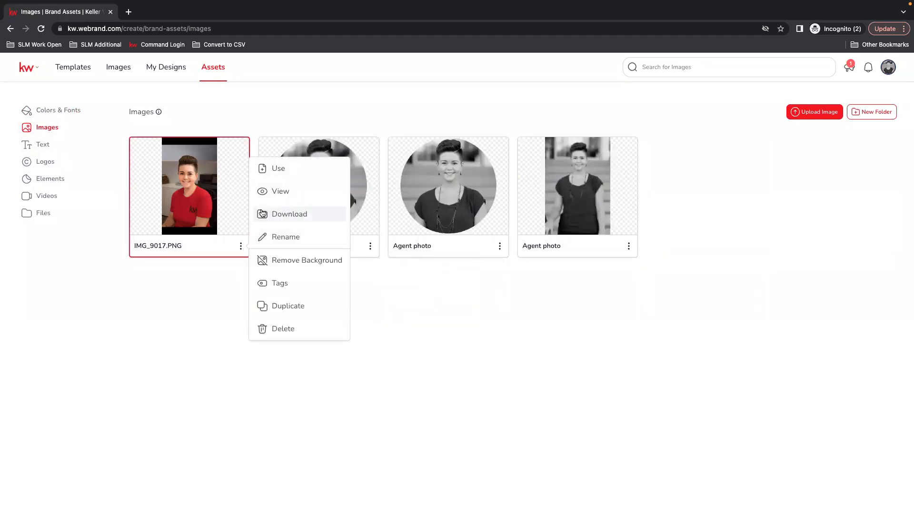
pyautogui.click(293, 328)
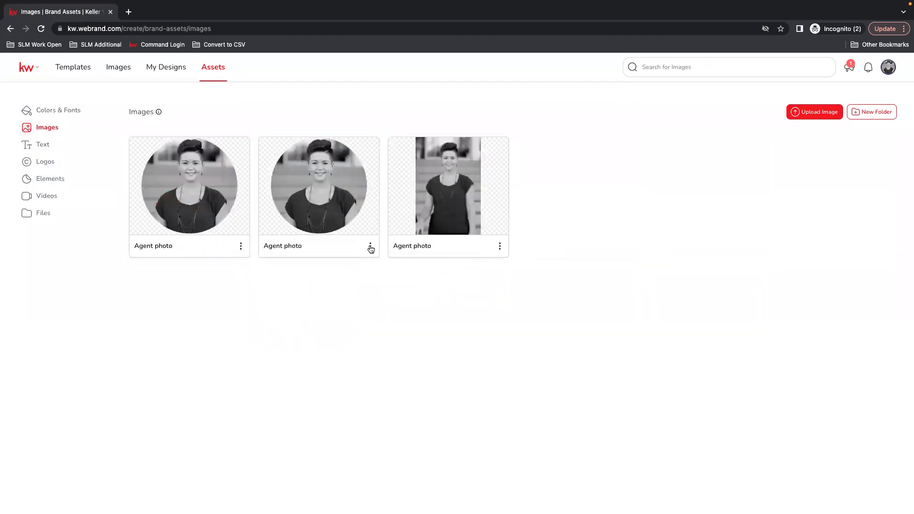
# Leave the second Agent photo unchanged and start uploading a new brand image
pyautogui.click(370, 246)
pyautogui.click(414, 330)
pyautogui.click(371, 246)
pyautogui.click(409, 328)
pyautogui.click(814, 115)
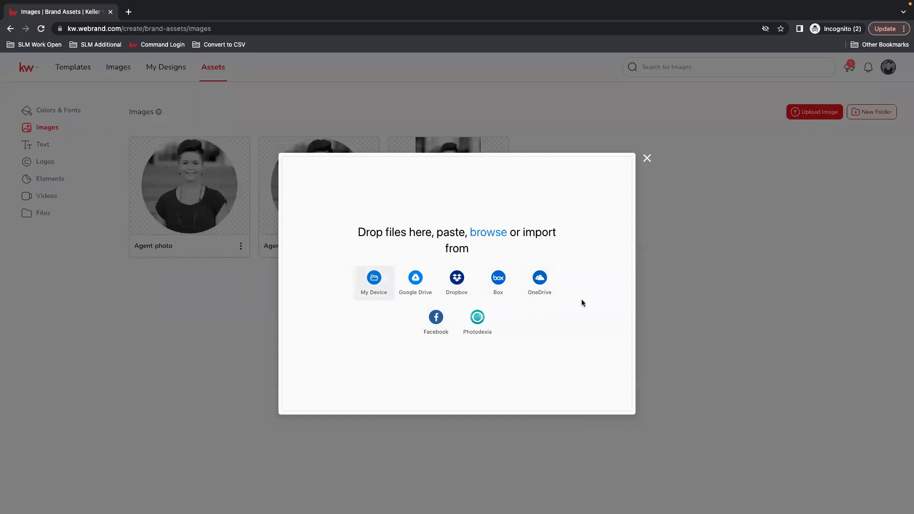
# Upload IMG_9017.PNG from the desktop into brand Images, then restore full screen
pyautogui.moveTo(38, 2)
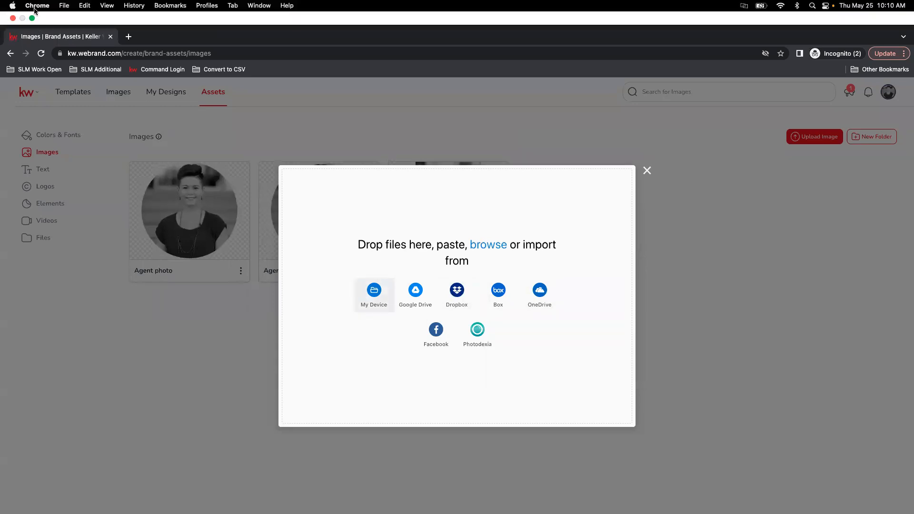
pyautogui.click(32, 18)
pyautogui.moveTo(892, 44); pyautogui.dragTo(476, 277)
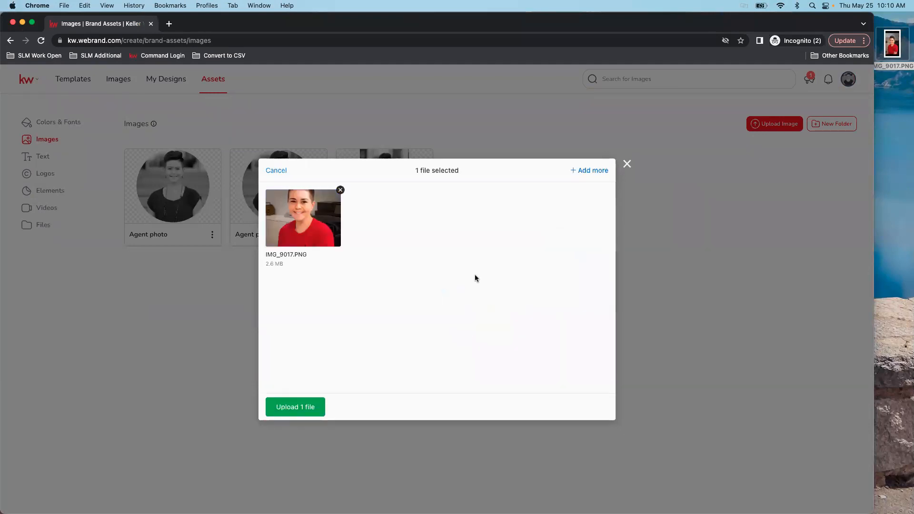
pyautogui.click(287, 405)
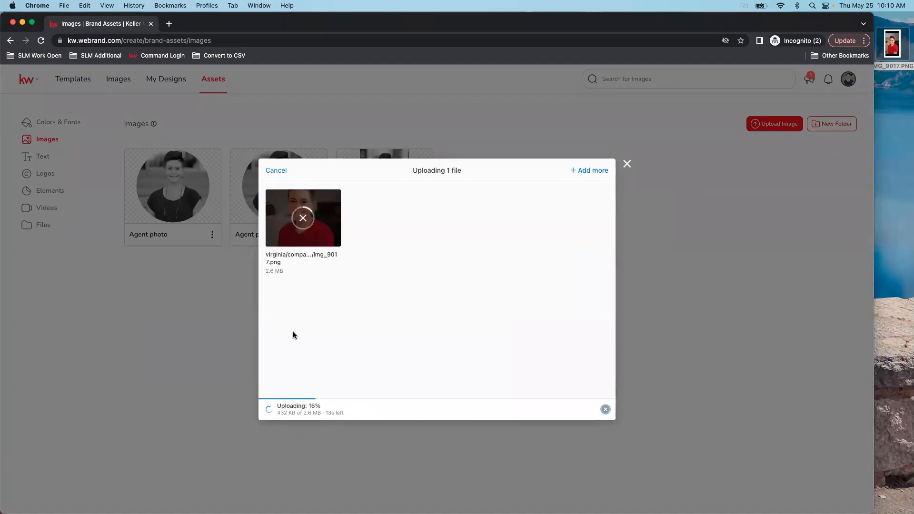
pyautogui.click(31, 23)
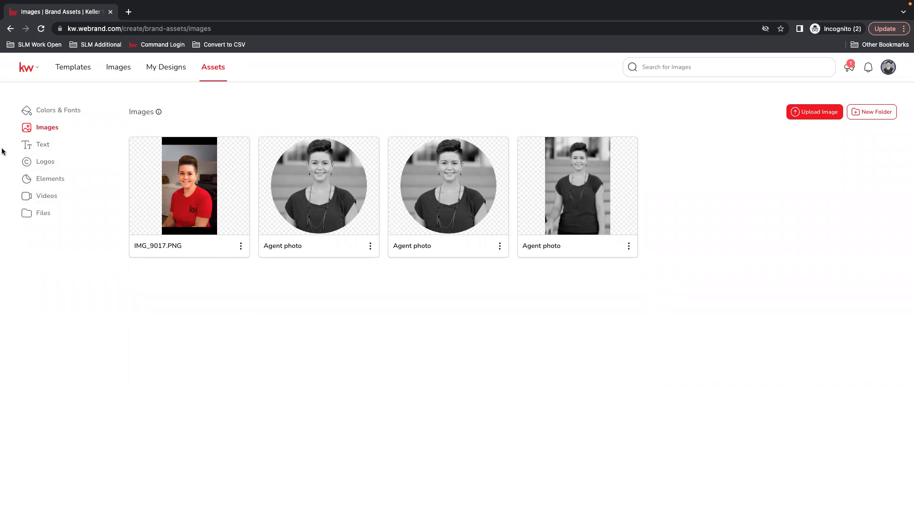
# Show the brand Text assets and scroll through the Add Text type list
pyautogui.click(41, 146)
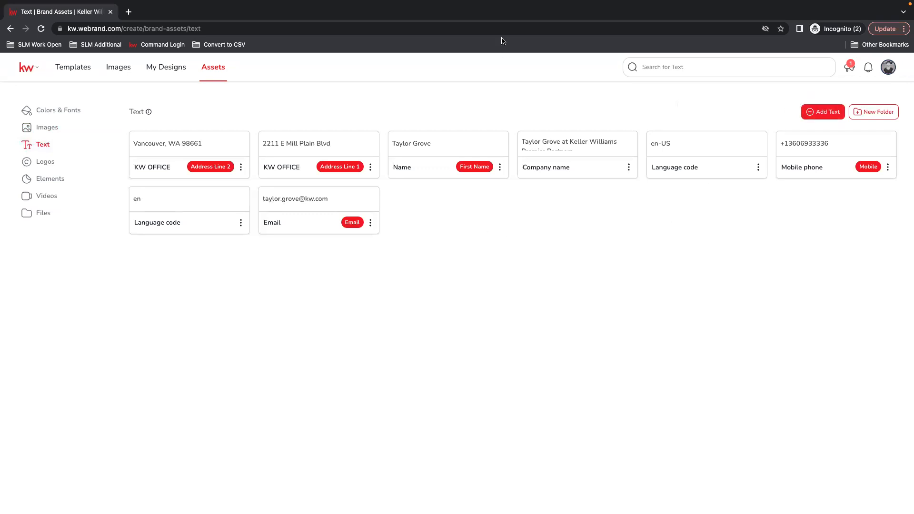
pyautogui.click(824, 112)
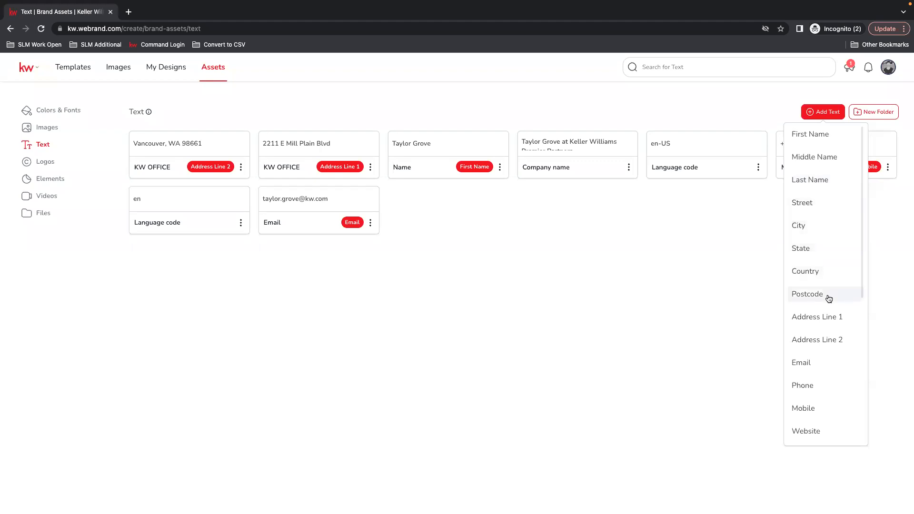
pyautogui.scroll(-1, 831, 324)
pyautogui.scroll(-3, 831, 327)
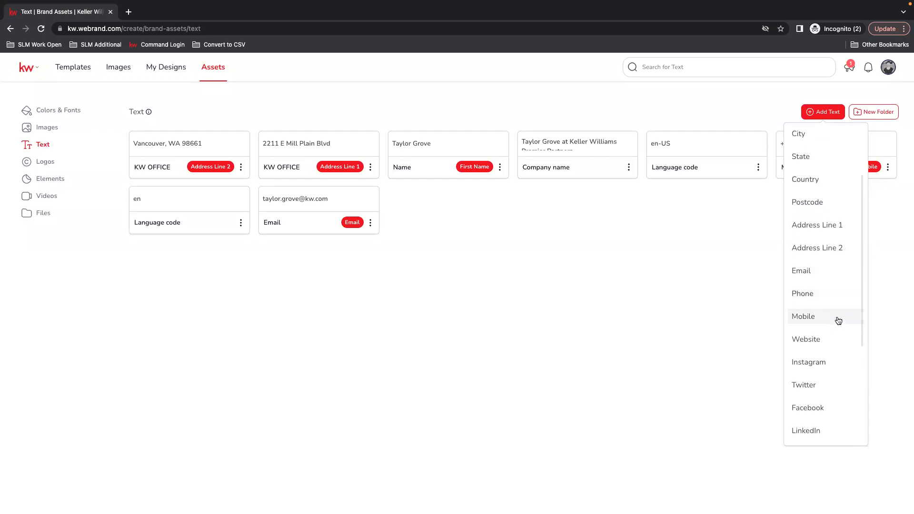
pyautogui.scroll(-1, 836, 381)
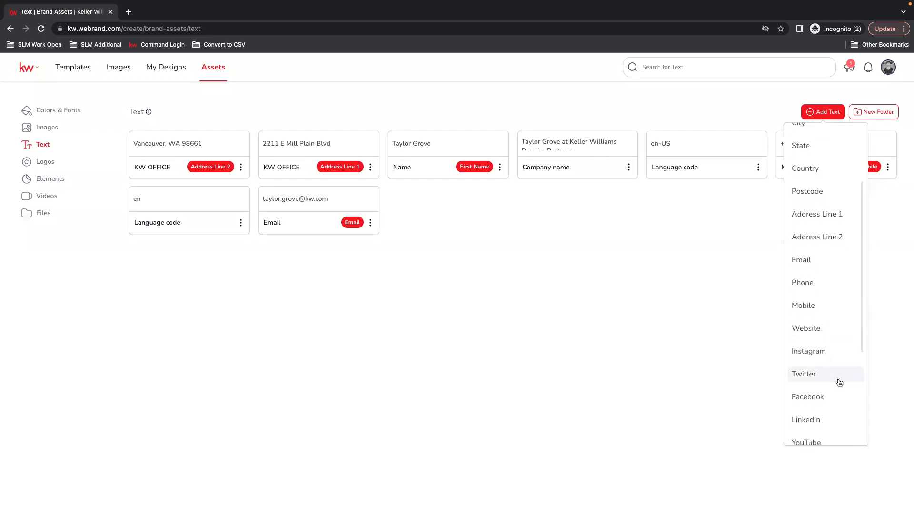
pyautogui.scroll(-3, 836, 338)
pyautogui.scroll(-1, 838, 341)
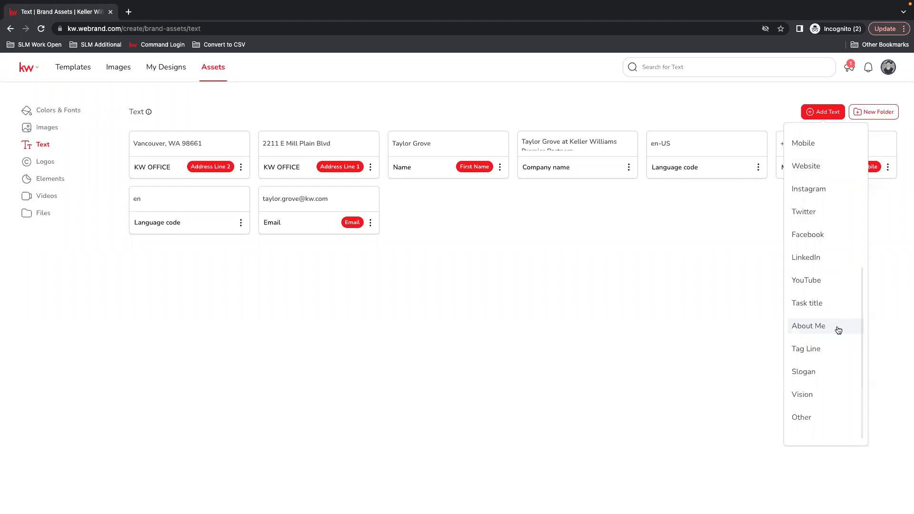
pyautogui.scroll(-1, 840, 329)
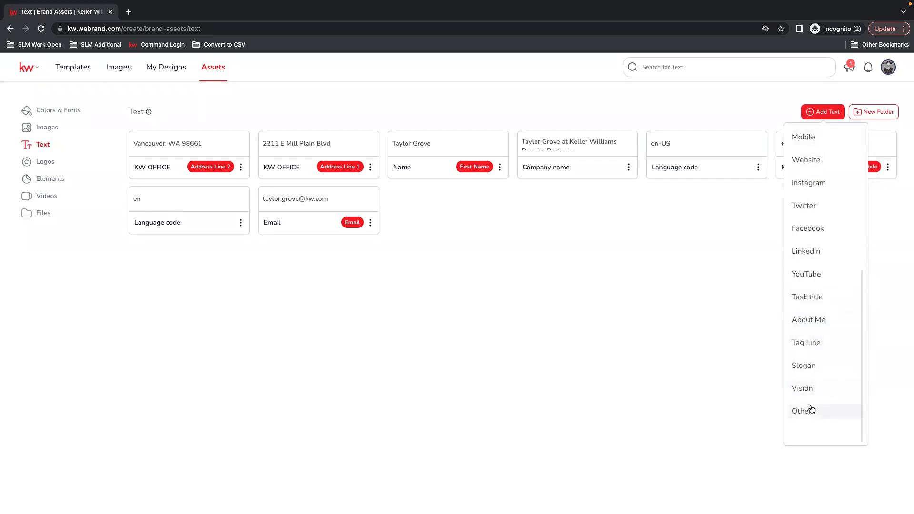
# Save an Other-type text asset labelled 'App Code' with value XXXXXXXXXX
pyautogui.click(825, 415)
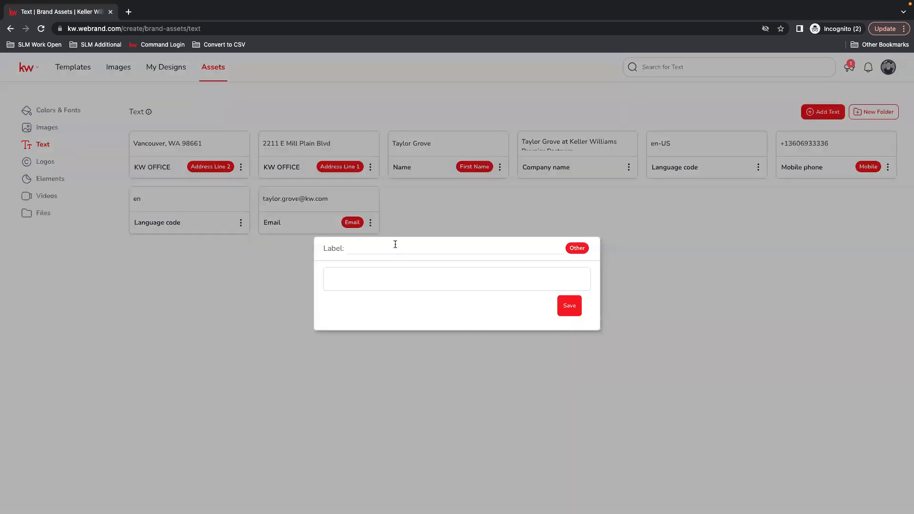
pyautogui.click(356, 246)
pyautogui.write('App Code')
pyautogui.click(361, 278)
pyautogui.write('XXXXXXX')
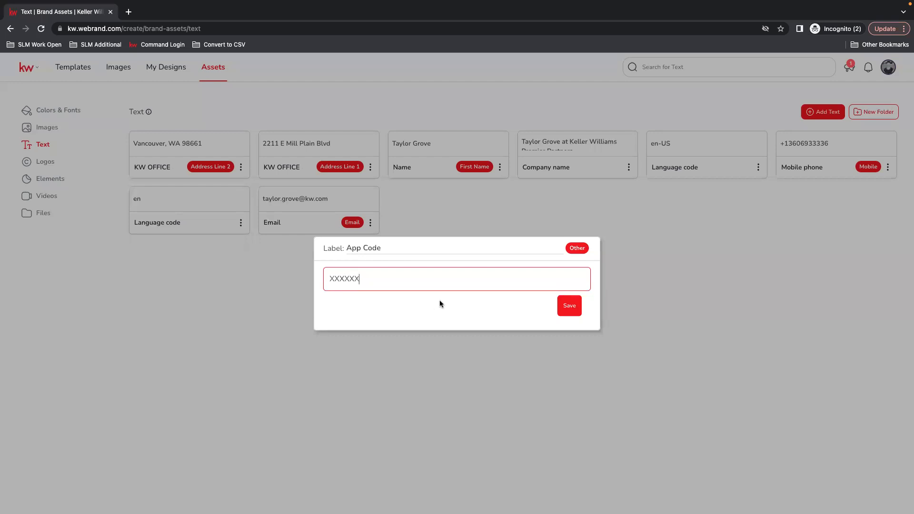
pyautogui.write('XXX')
pyautogui.click(576, 312)
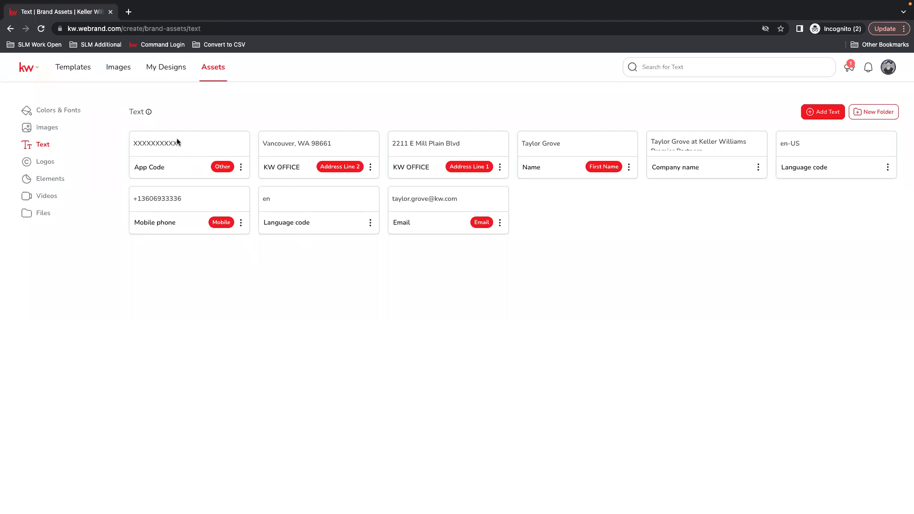
# Switch to the Logos section of the brand assets
pyautogui.click(38, 163)
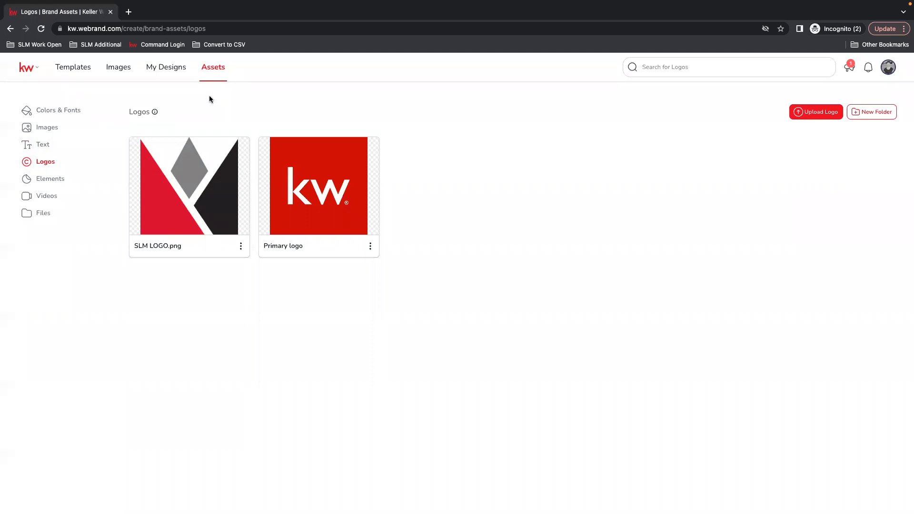
# Load mykw.kw.com/kwintranet in a new tab and go to its Marketing page
pyautogui.click(129, 12)
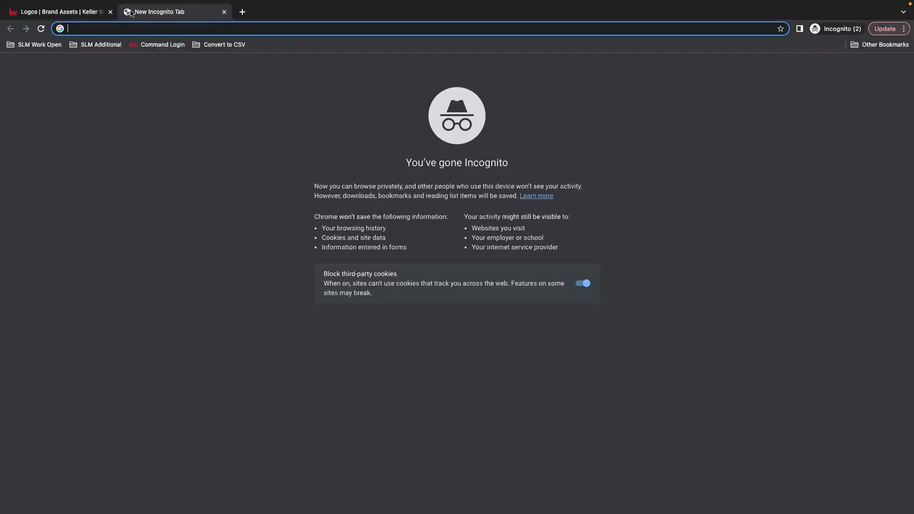
pyautogui.write('my')
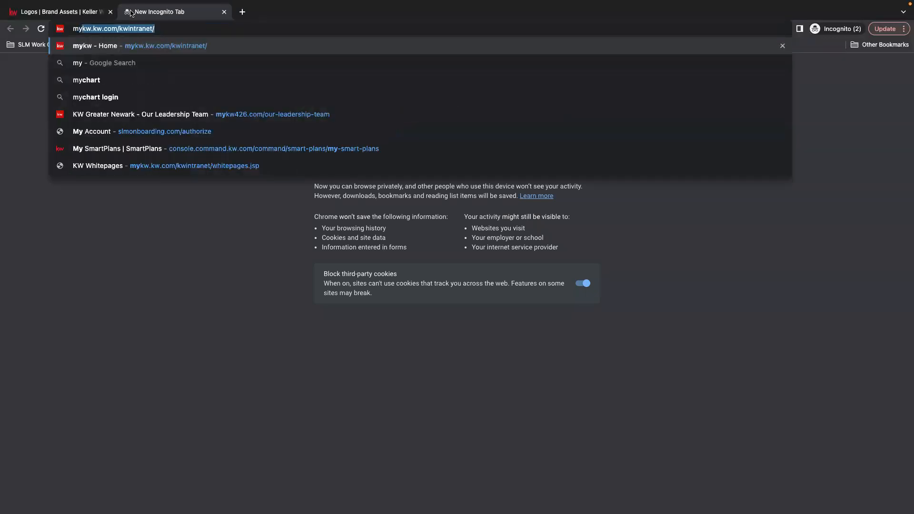
pyautogui.press('Return')
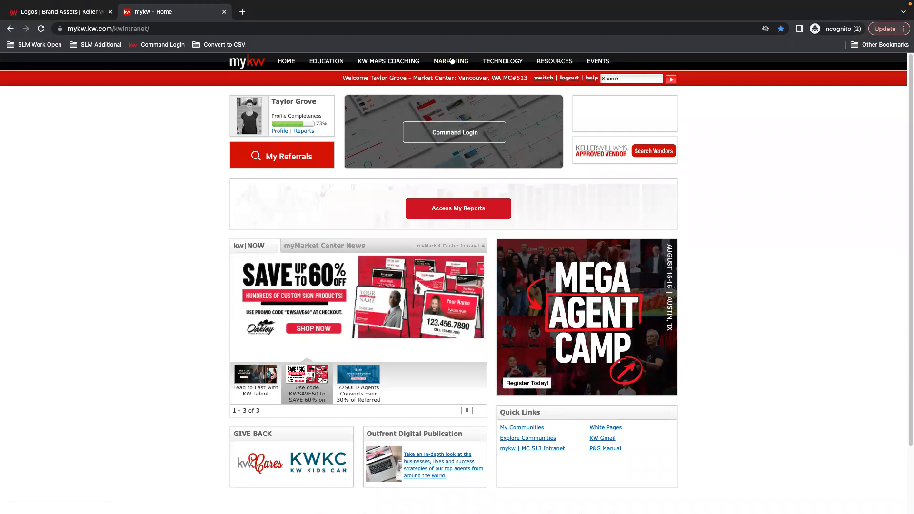
pyautogui.click(450, 63)
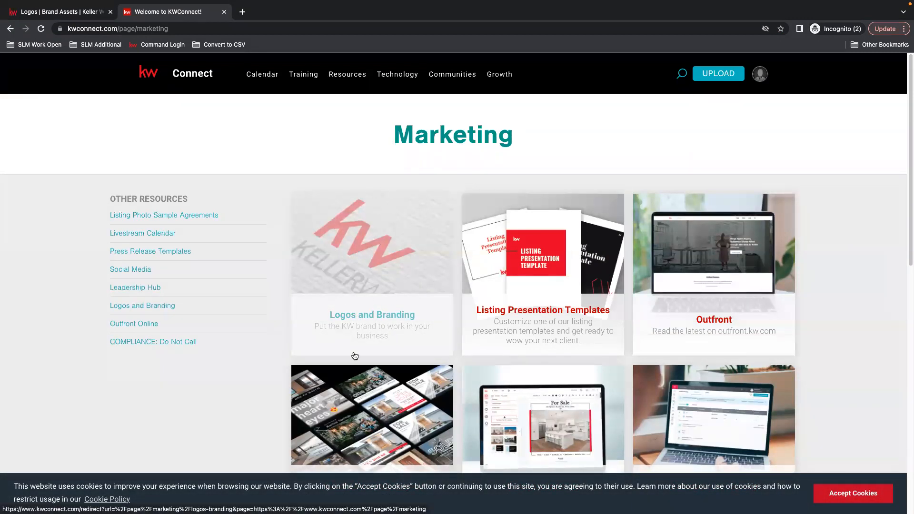
# Open the Logos and Branding card from the KW Connect Marketing page
pyautogui.click(380, 321)
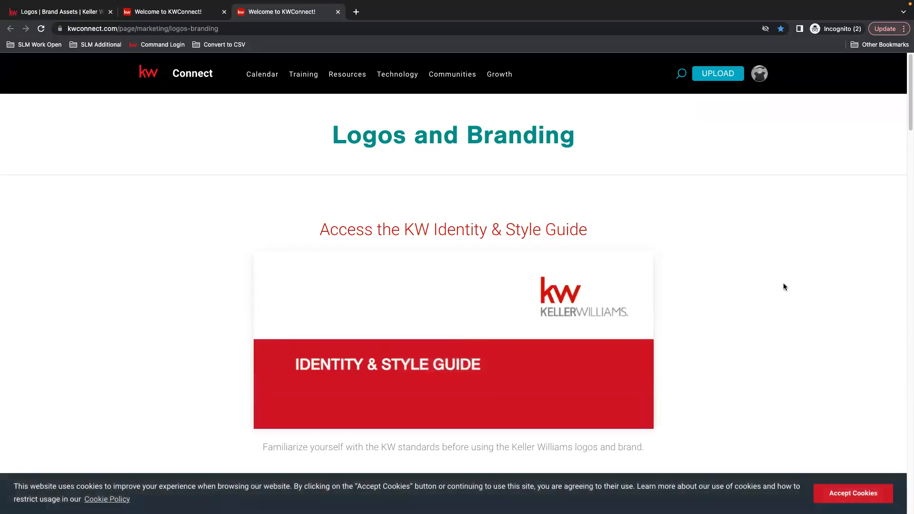
# Scroll down to the Market Center Logos section and dismiss the cookie notice
pyautogui.scroll(-2, 718, 363)
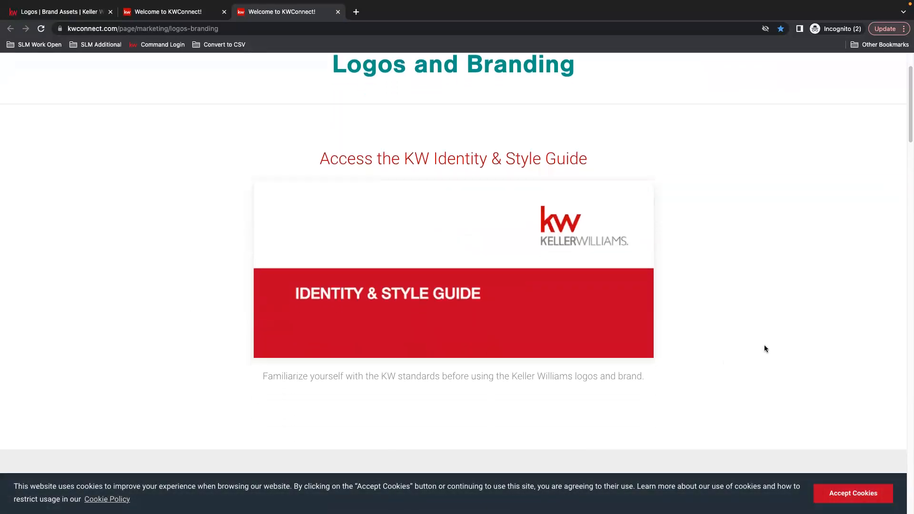
pyautogui.scroll(-2, 735, 308)
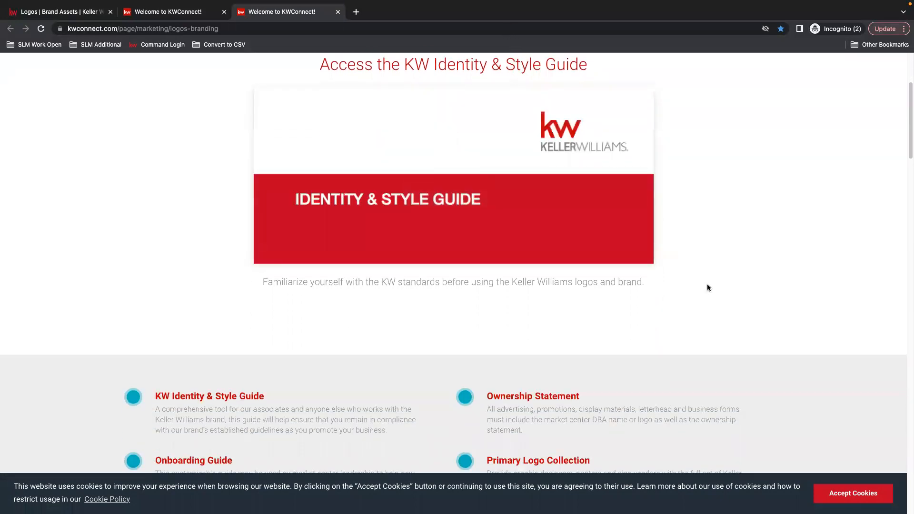
pyautogui.scroll(-5, 707, 283)
pyautogui.scroll(-4, 708, 286)
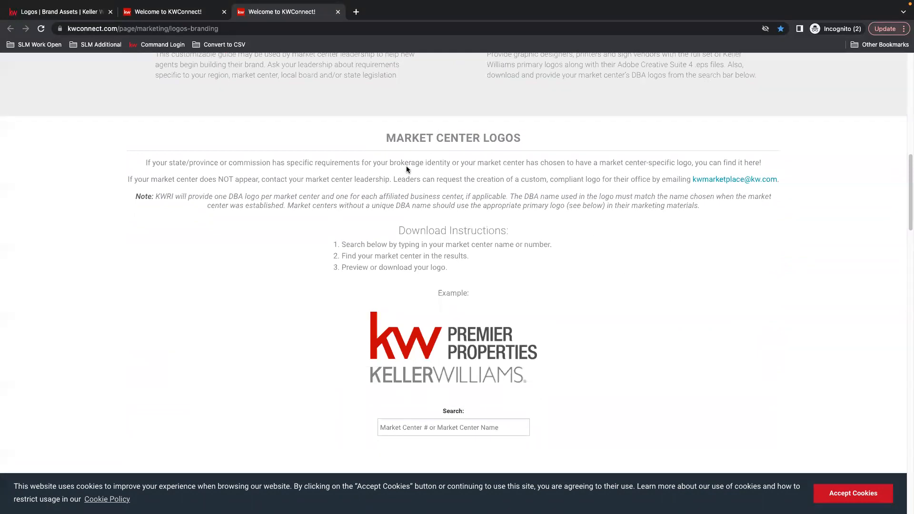
pyautogui.scroll(-1, 341, 288)
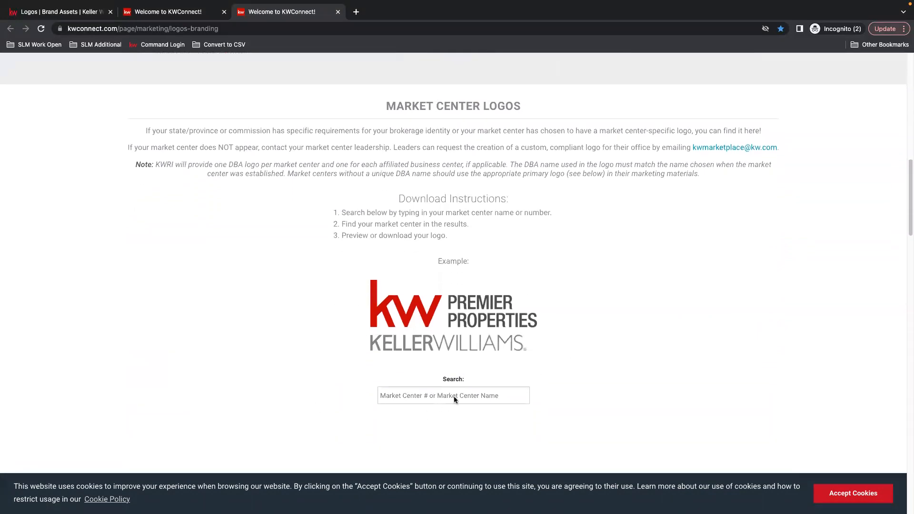
pyautogui.click(854, 493)
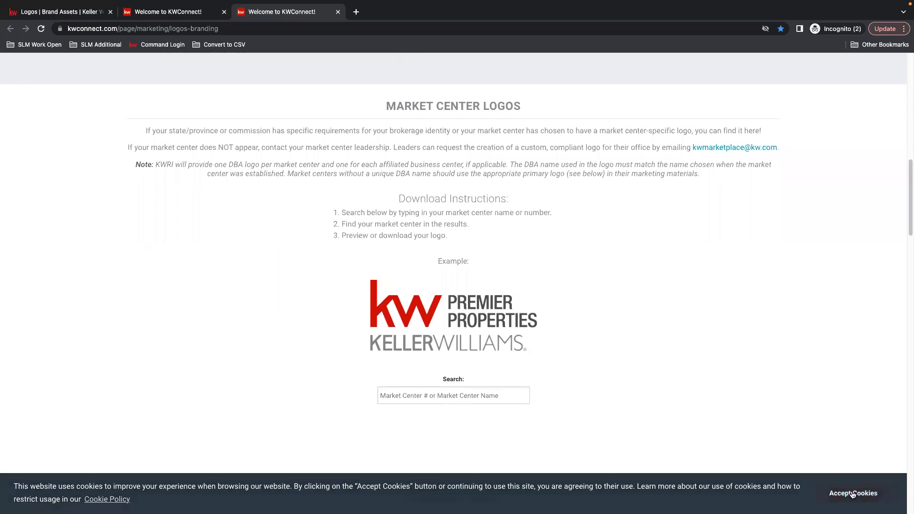
# Search logos for 513 and download and open the Premier Partners logo zip
pyautogui.click(434, 393)
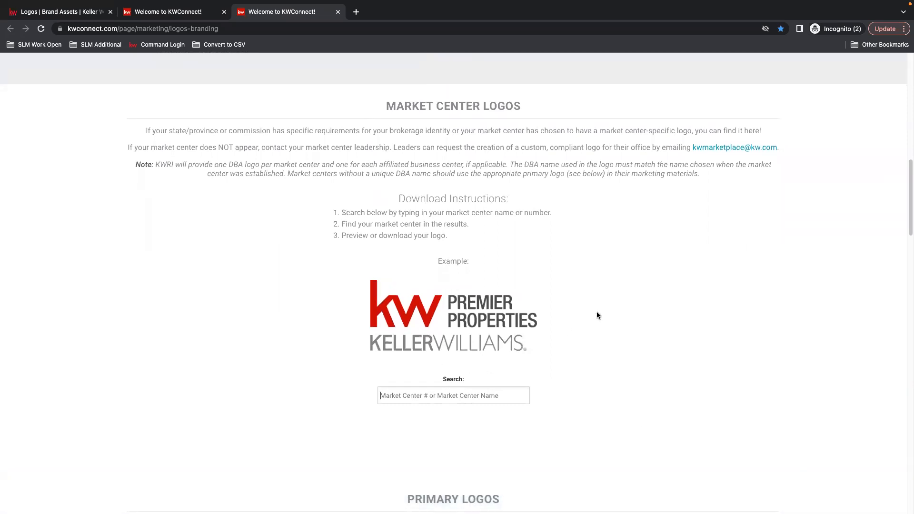
pyautogui.write('513')
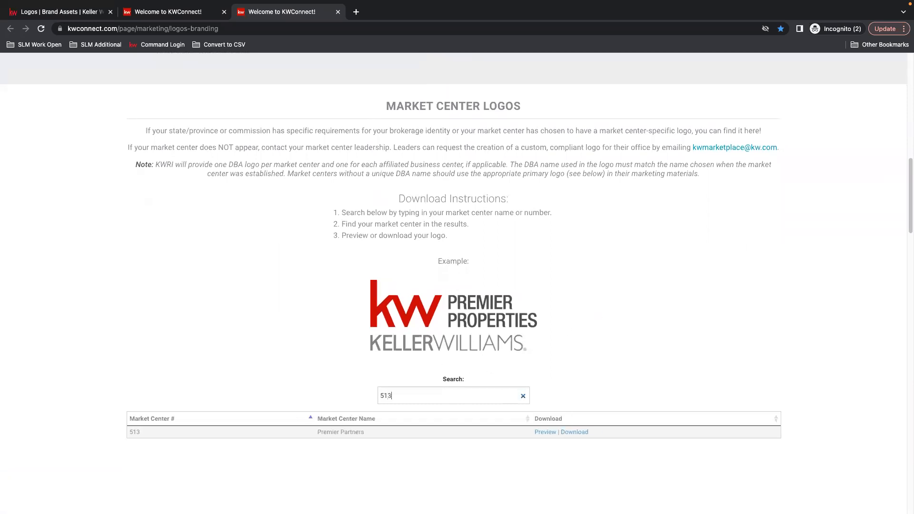
pyautogui.scroll(-1, 434, 360)
pyautogui.scroll(-1, 432, 364)
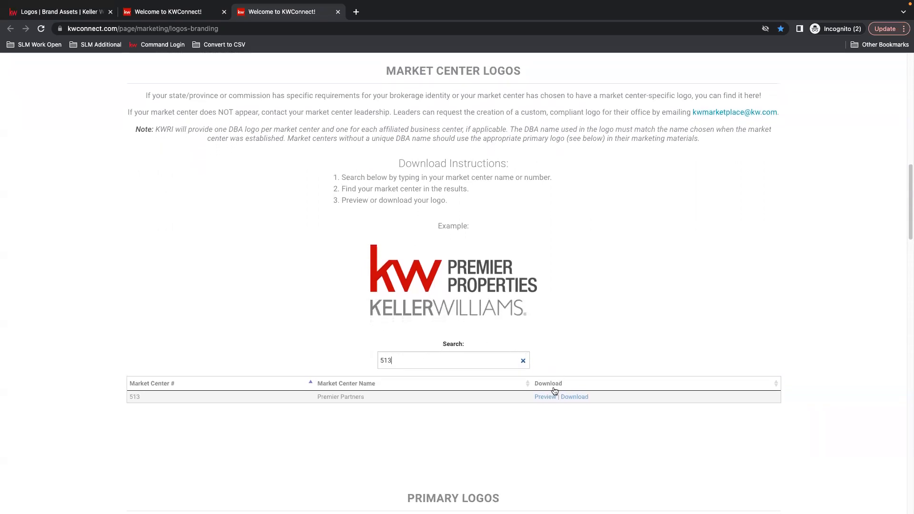
pyautogui.click(574, 398)
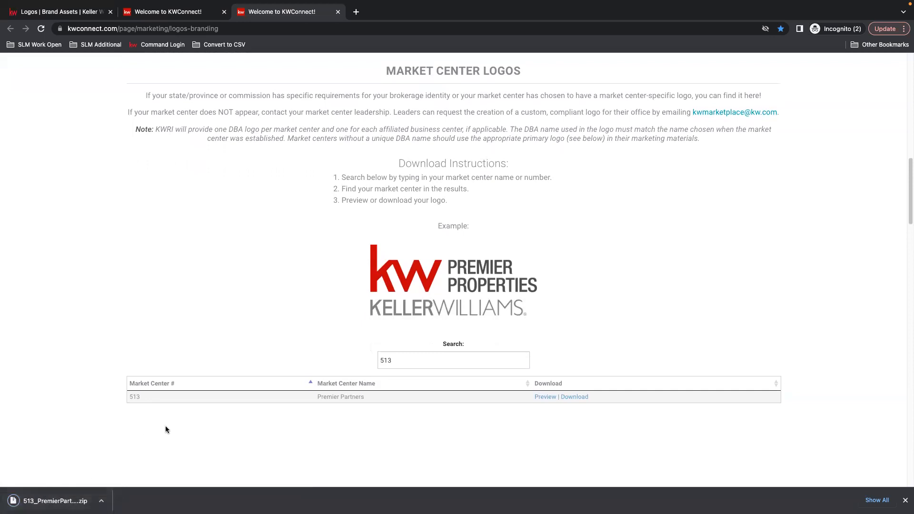
pyautogui.click(81, 498)
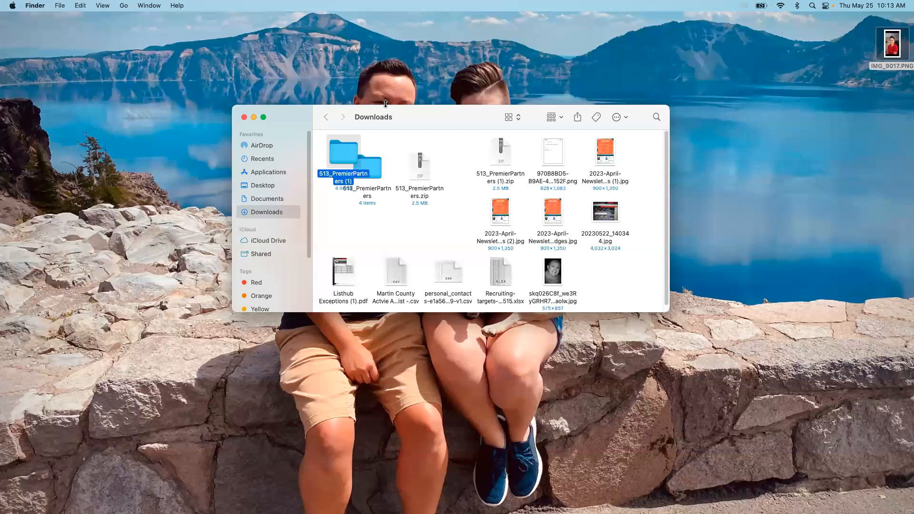
# Enlarge the Downloads window and open the 513_PremierPartners (1) folder
pyautogui.moveTo(386, 105); pyautogui.dragTo(385, 21)
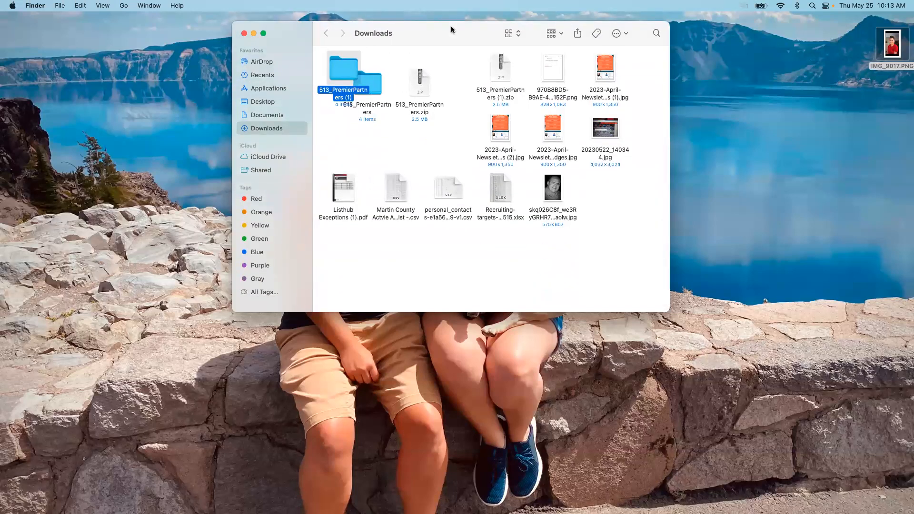
pyautogui.moveTo(451, 29); pyautogui.dragTo(458, 26)
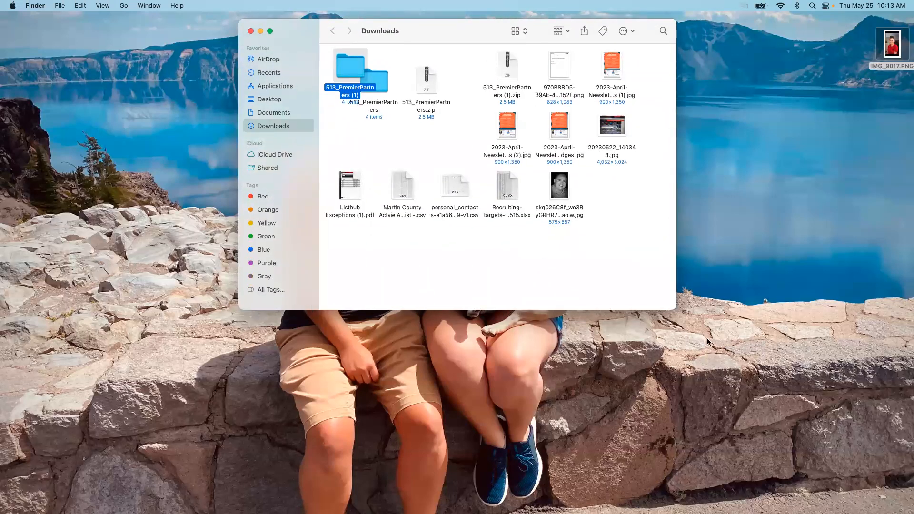
pyautogui.doubleClick(342, 61)
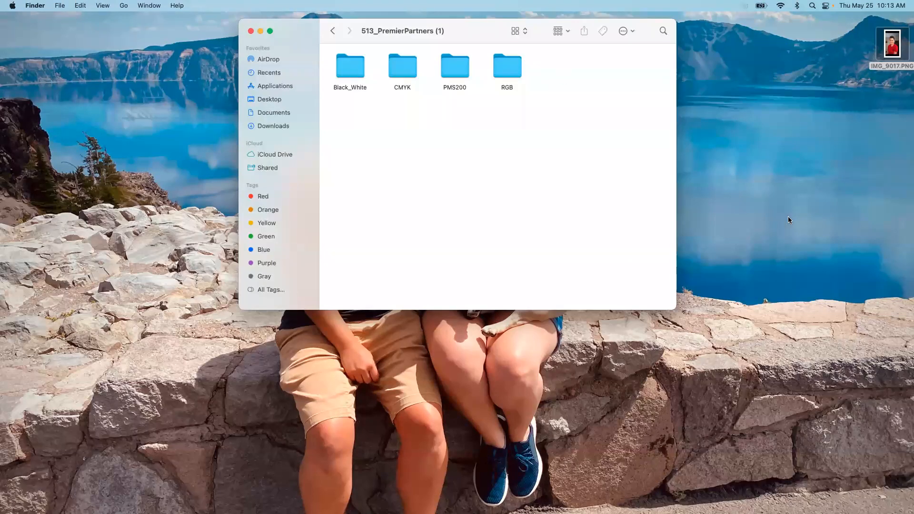
# Place the logo folder beside a narrowed browser showing the Logos brand assets page
pyautogui.moveTo(816, 495)
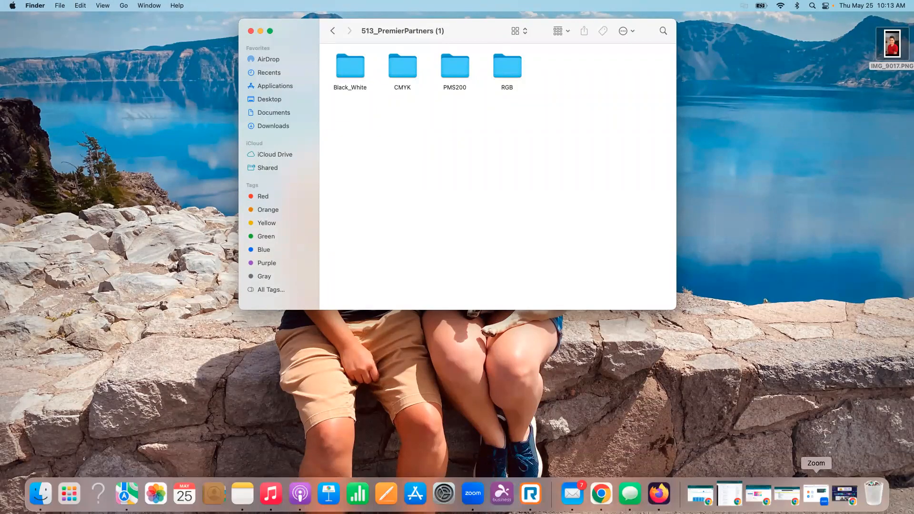
pyautogui.click(599, 495)
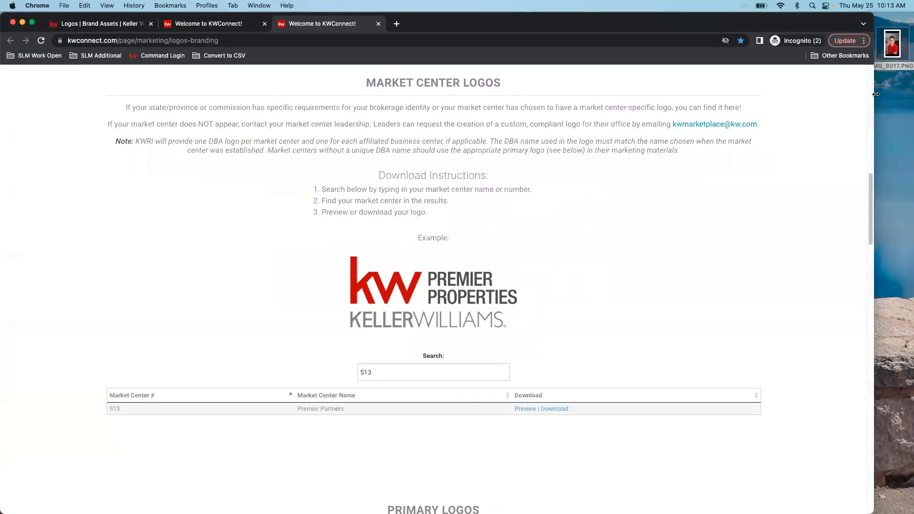
pyautogui.moveTo(875, 95); pyautogui.dragTo(682, 97)
pyautogui.click(674, 40)
pyautogui.moveTo(512, 38); pyautogui.dragTo(828, 51)
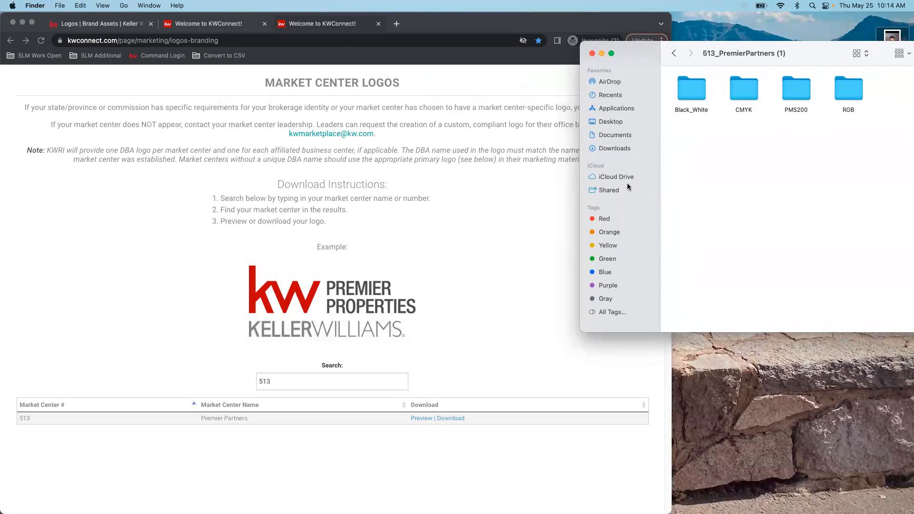
pyautogui.click(81, 24)
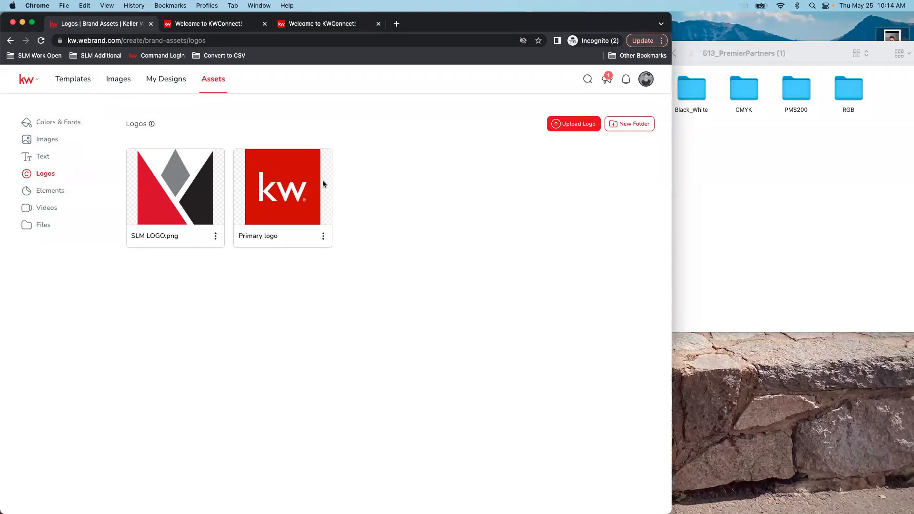
# Start a new logo upload and place the Black_White folder beside the upload area
pyautogui.click(572, 128)
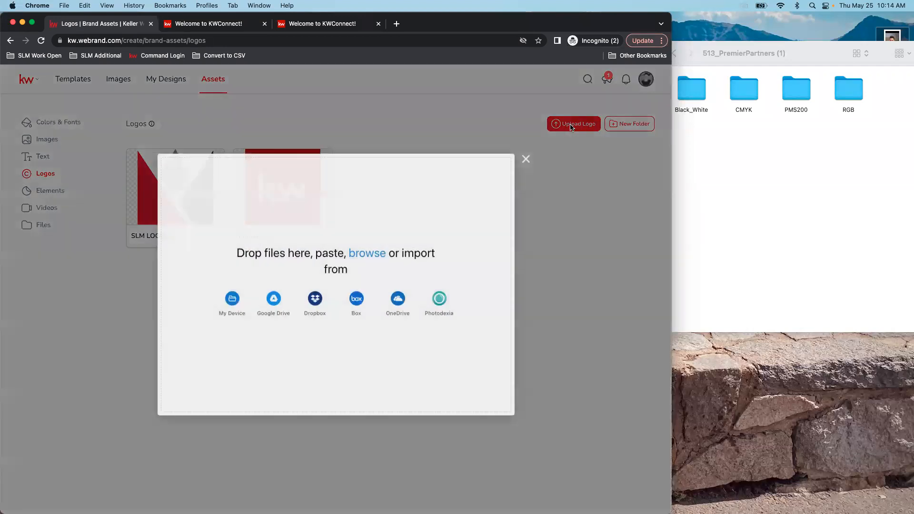
pyautogui.click(724, 125)
pyautogui.doubleClick(691, 87)
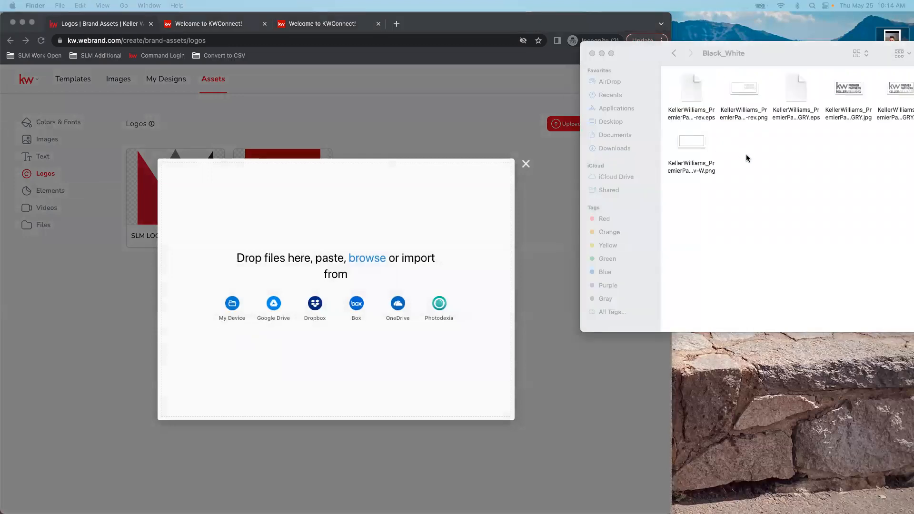
pyautogui.click(803, 35)
pyautogui.moveTo(801, 55); pyautogui.dragTo(736, 55)
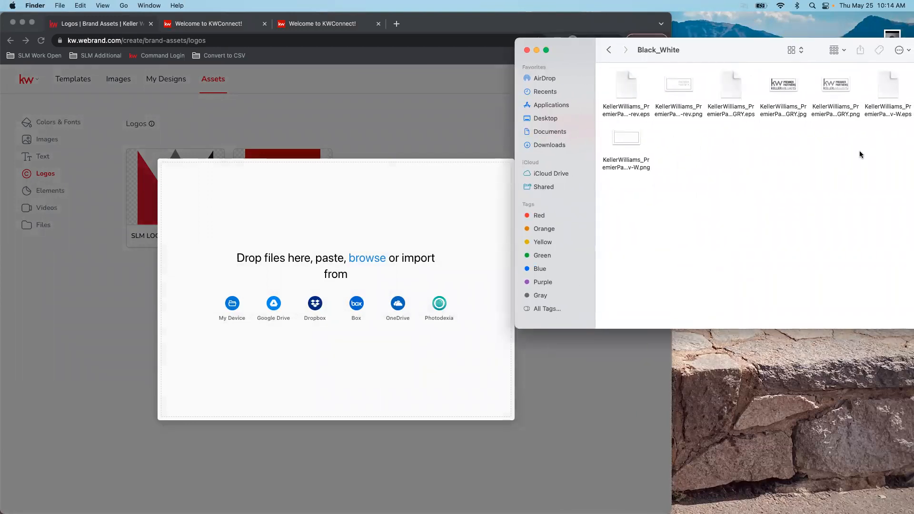
# Drag the four Black_White PNG and JPG logo files into the upload queue
pyautogui.click(690, 118)
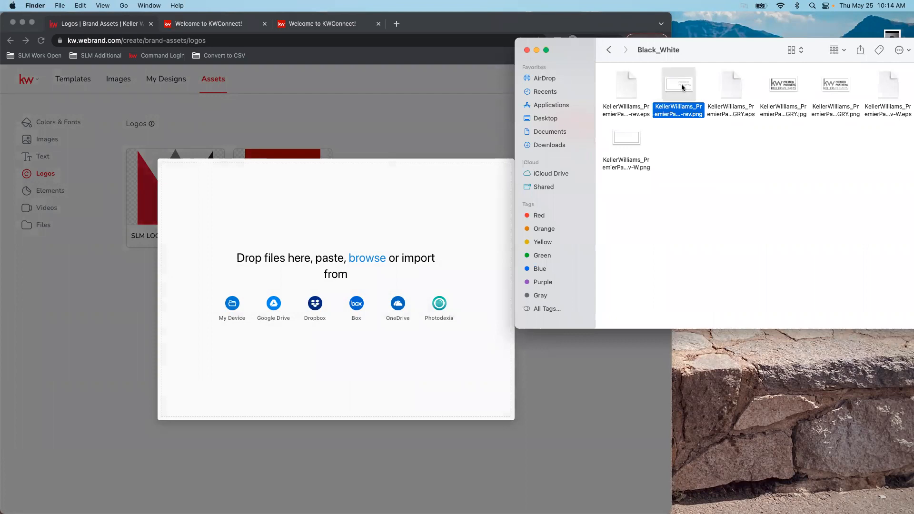
pyautogui.keyDown('super'); pyautogui.click(787, 85); pyautogui.keyUp('super')
pyautogui.keyDown('super'); pyautogui.click(845, 86); pyautogui.keyUp('super')
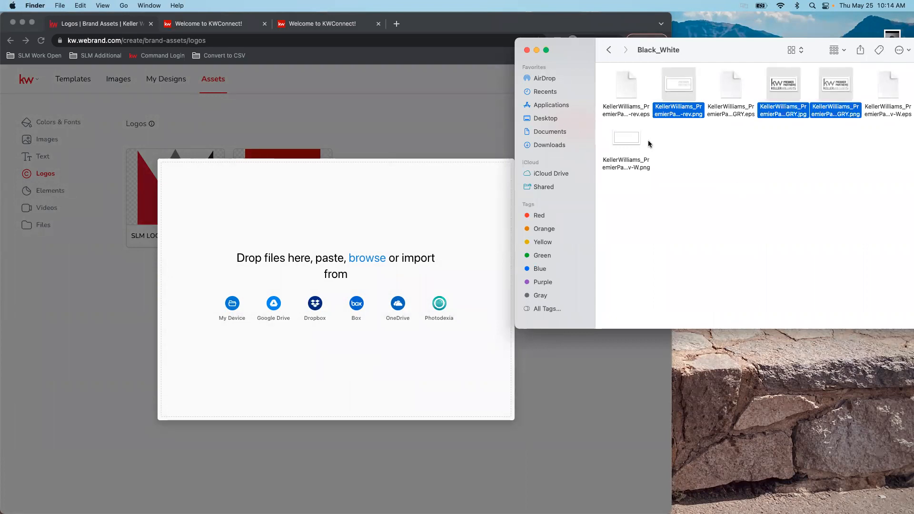
pyautogui.keyDown('super'); pyautogui.click(630, 138); pyautogui.keyUp('super')
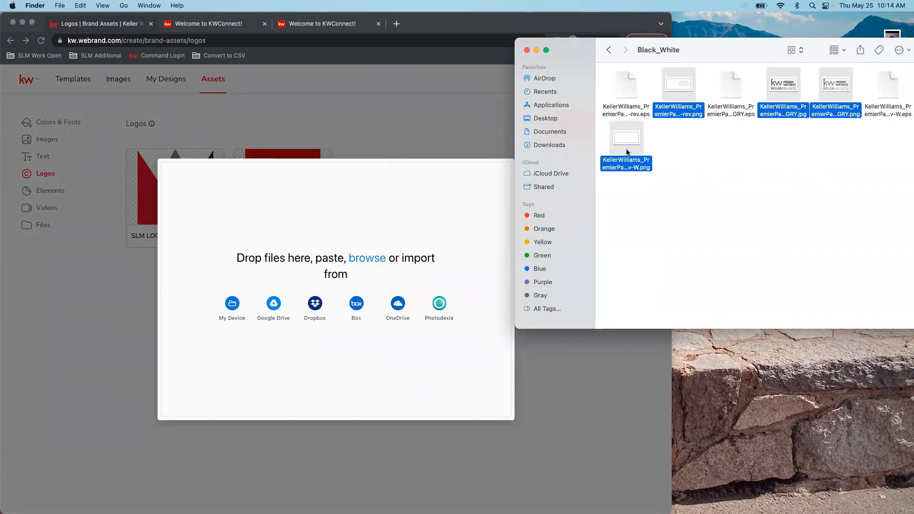
pyautogui.moveTo(626, 141); pyautogui.dragTo(288, 272)
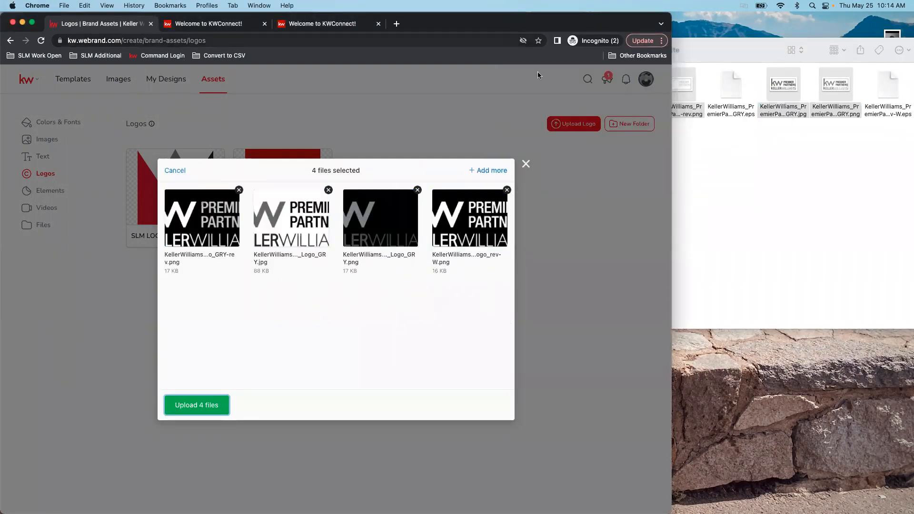
# Add the three CMYK logo files (reversed PNG, JPG, PNG) to the upload queue
pyautogui.click(757, 233)
pyautogui.click(609, 50)
pyautogui.doubleClick(688, 89)
pyautogui.click(684, 87)
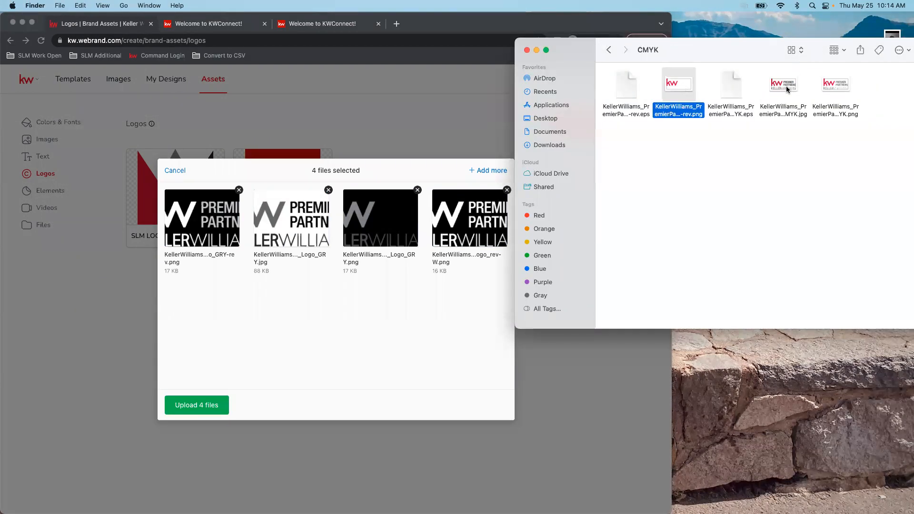
pyautogui.keyDown('super'); pyautogui.click(788, 90); pyautogui.keyUp('super')
pyautogui.keyDown('super'); pyautogui.click(850, 88); pyautogui.keyUp('super')
pyautogui.moveTo(676, 82); pyautogui.dragTo(338, 290)
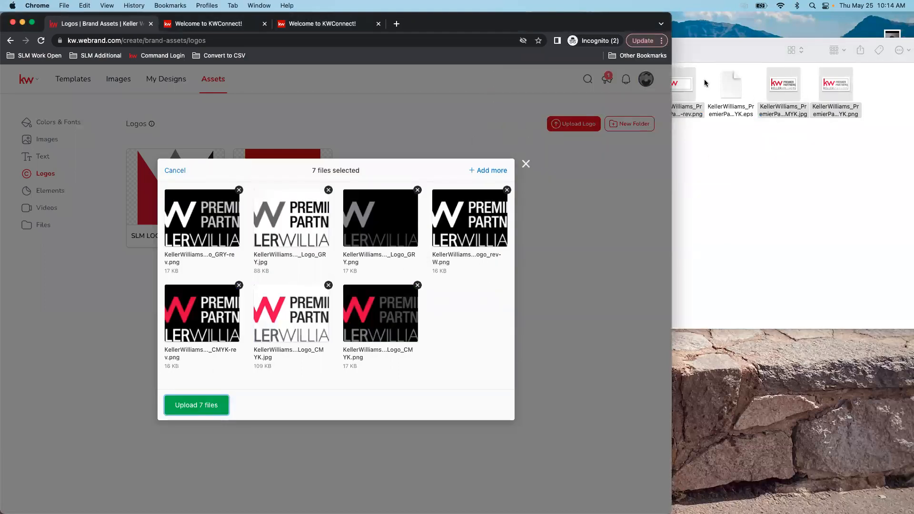
# Add the three RGB logo files to the queue and upload all ten logos
pyautogui.click(745, 44)
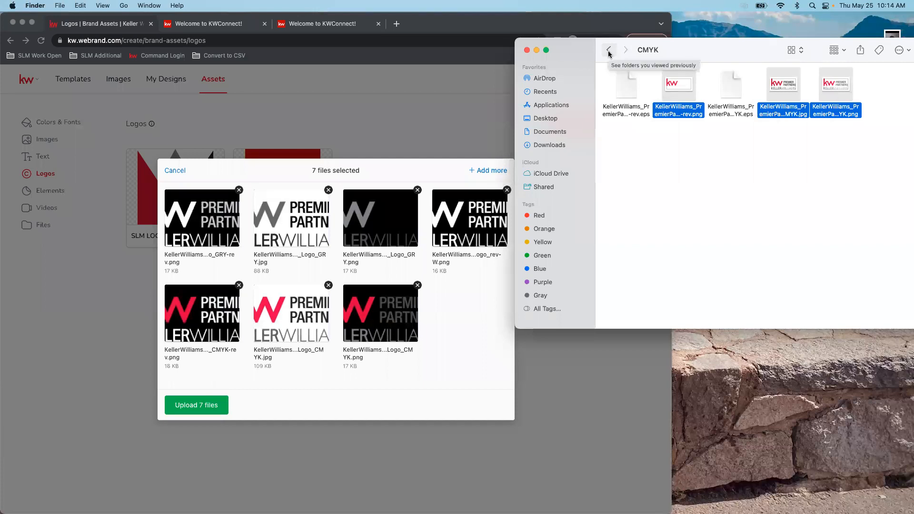
pyautogui.click(609, 50)
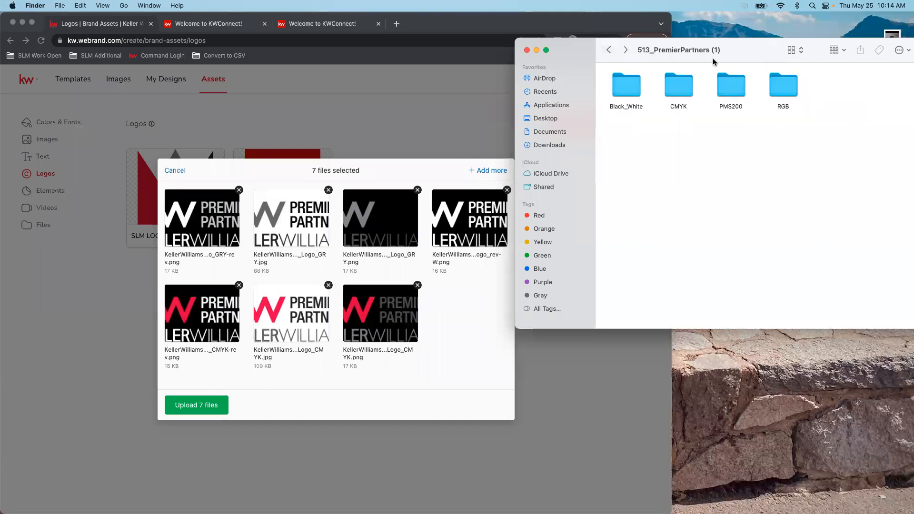
pyautogui.doubleClick(731, 88)
pyautogui.click(608, 50)
pyautogui.doubleClick(786, 86)
pyautogui.click(695, 88)
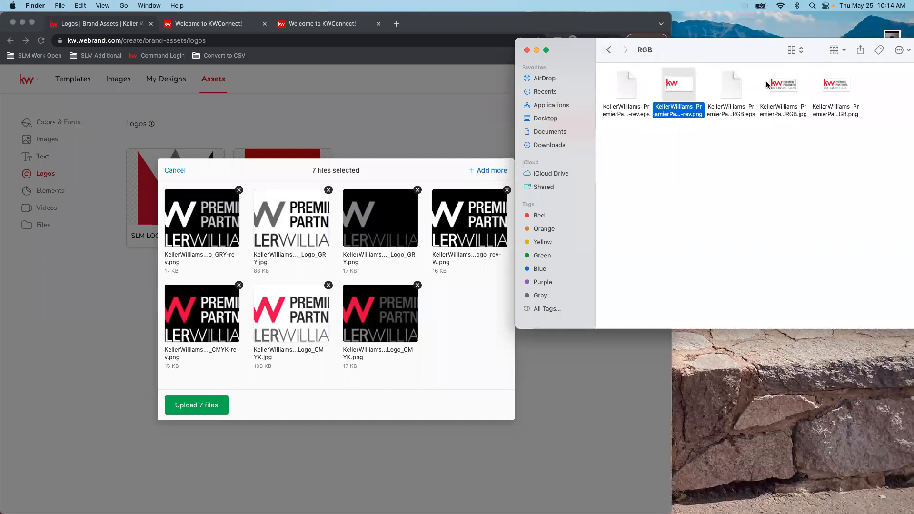
pyautogui.keyDown('super'); pyautogui.click(841, 84); pyautogui.keyUp('super')
pyautogui.keyDown('super'); pyautogui.click(783, 85); pyautogui.keyUp('super')
pyautogui.moveTo(676, 84); pyautogui.dragTo(318, 265)
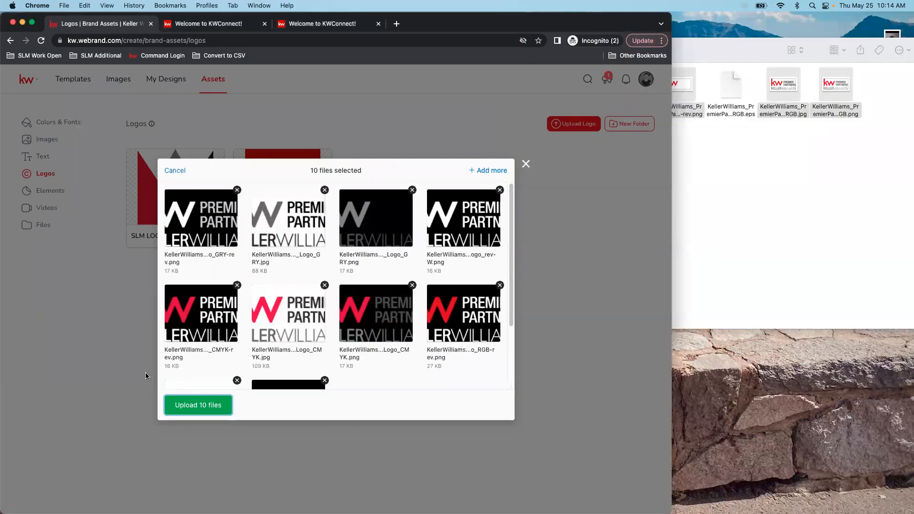
pyautogui.click(210, 411)
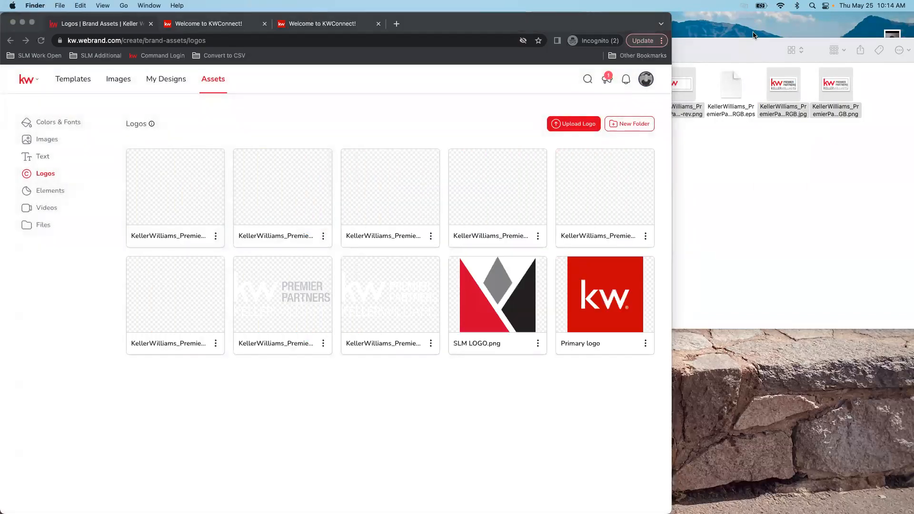
pyautogui.click(779, 122)
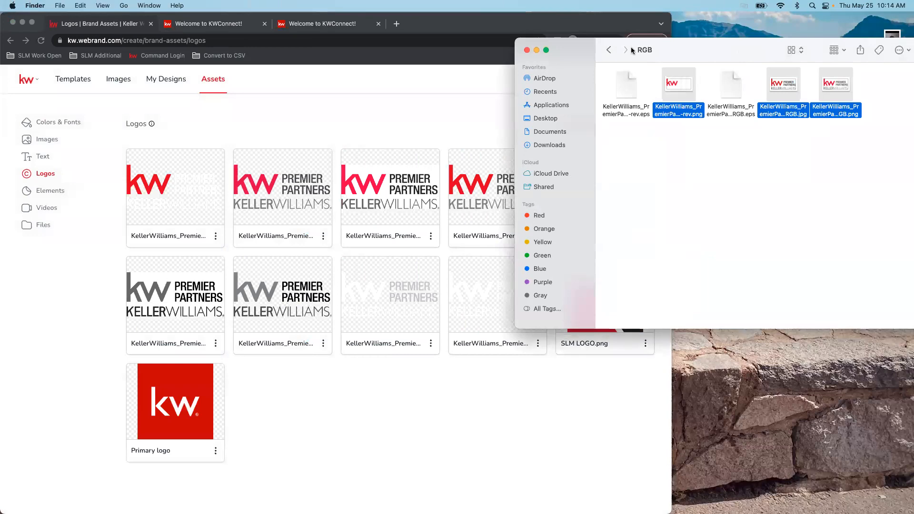
# Close the logo folder, view the browser full screen, and open the empty Elements page
pyautogui.click(526, 50)
pyautogui.click(32, 22)
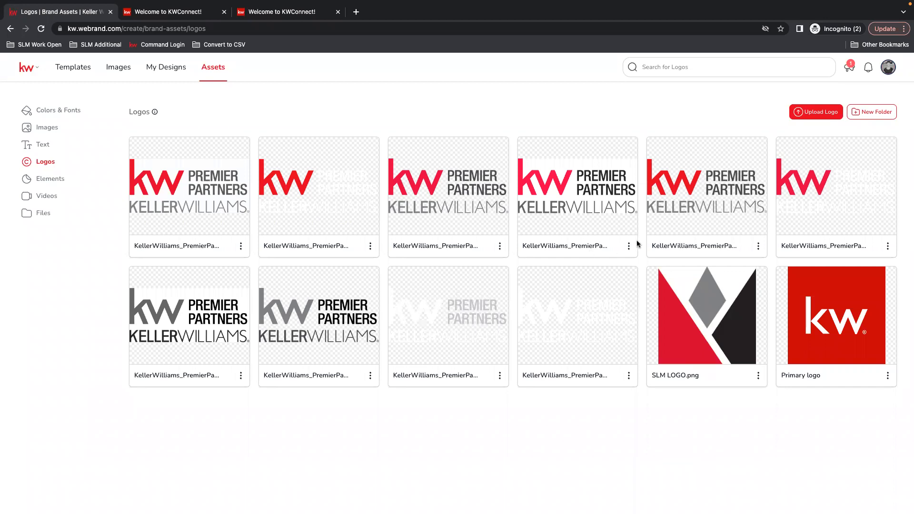
pyautogui.click(51, 178)
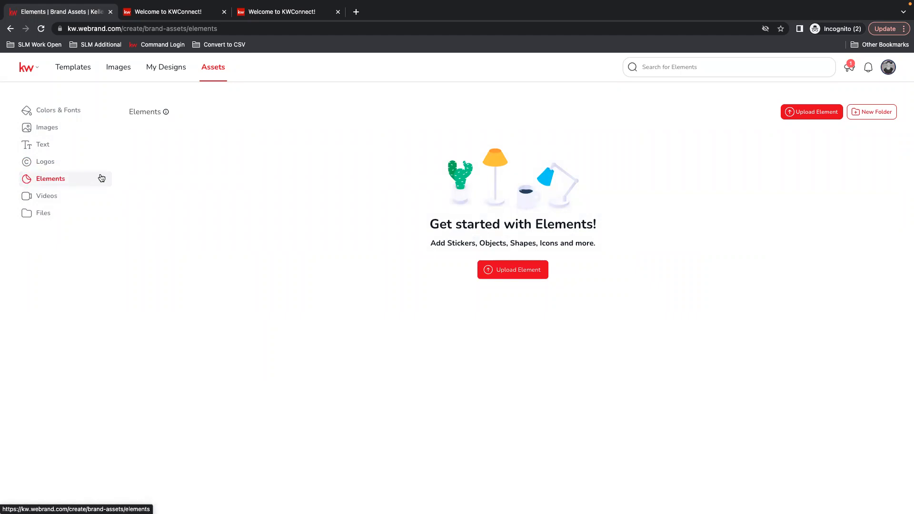
# Check the empty Videos and Files asset pages, then return to the Templates gallery
pyautogui.click(43, 199)
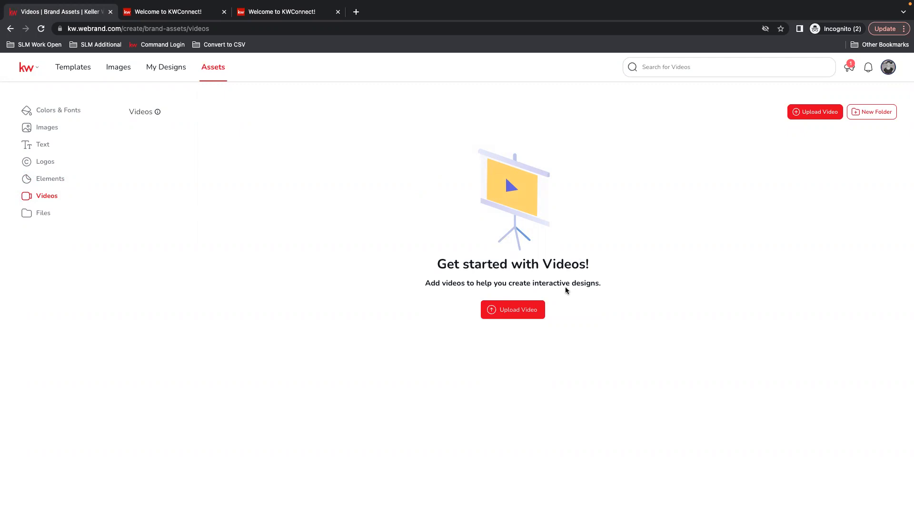
pyautogui.click(40, 215)
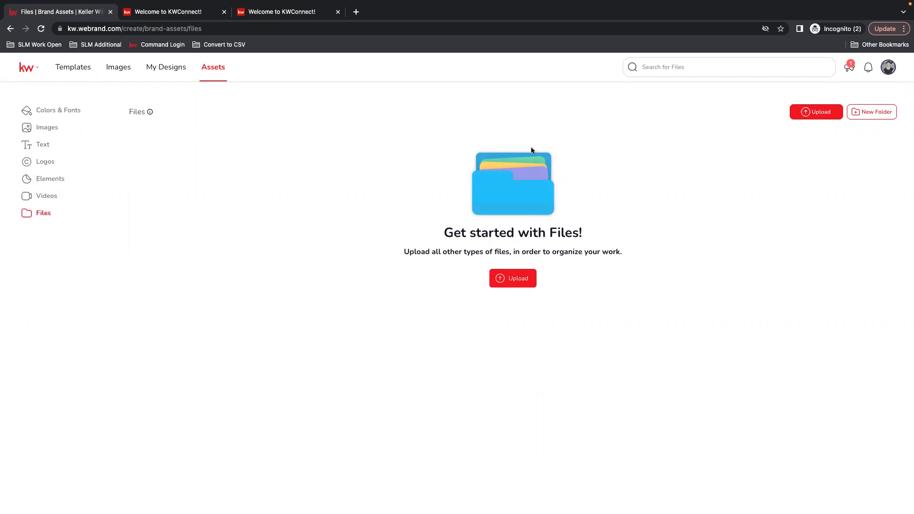
pyautogui.click(71, 70)
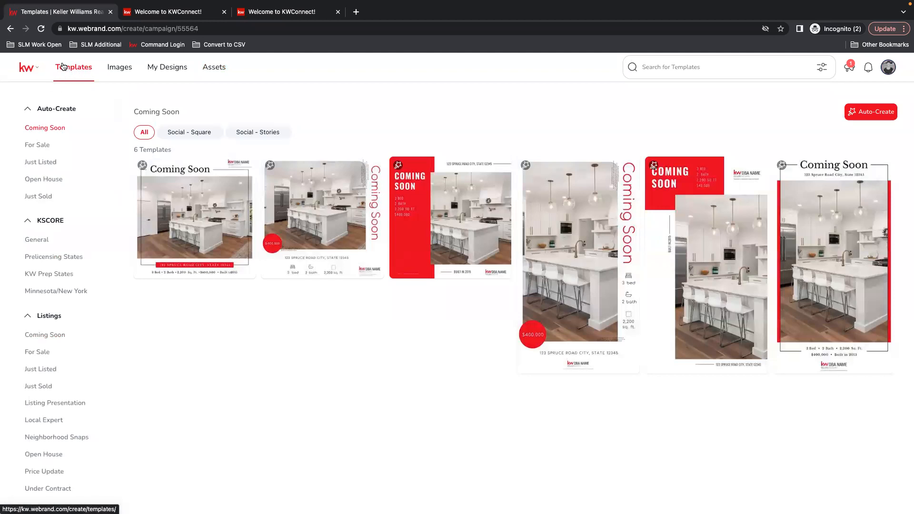
# Collapse Auto-Create, KSCORE, Listings, Buyer and Lead Generation, then show Business Basics Email Signatures
pyautogui.click(64, 113)
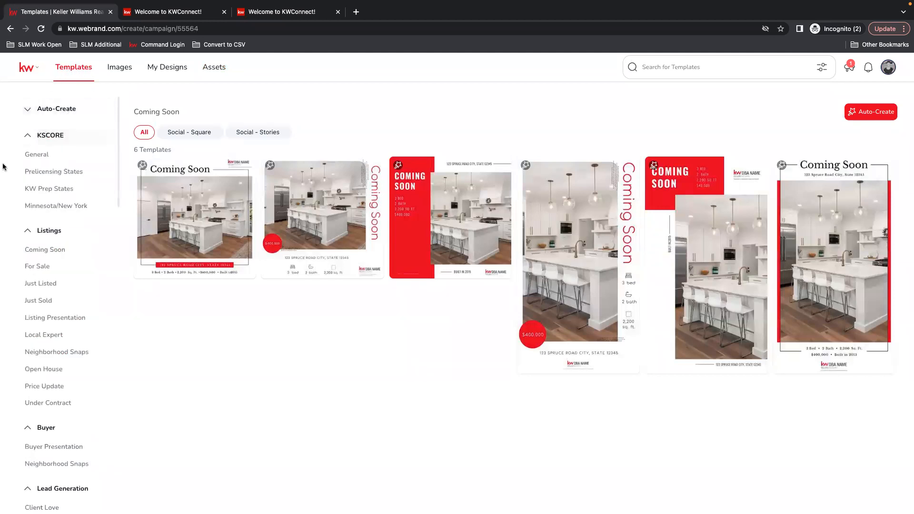
pyautogui.scroll(-3, 48, 229)
pyautogui.click(46, 161)
pyautogui.scroll(3, 44, 161)
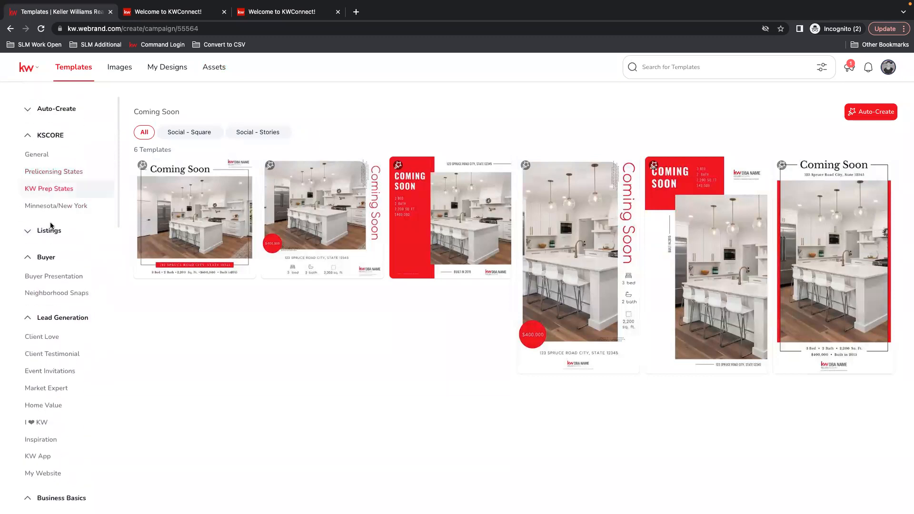
pyautogui.click(44, 137)
pyautogui.click(45, 189)
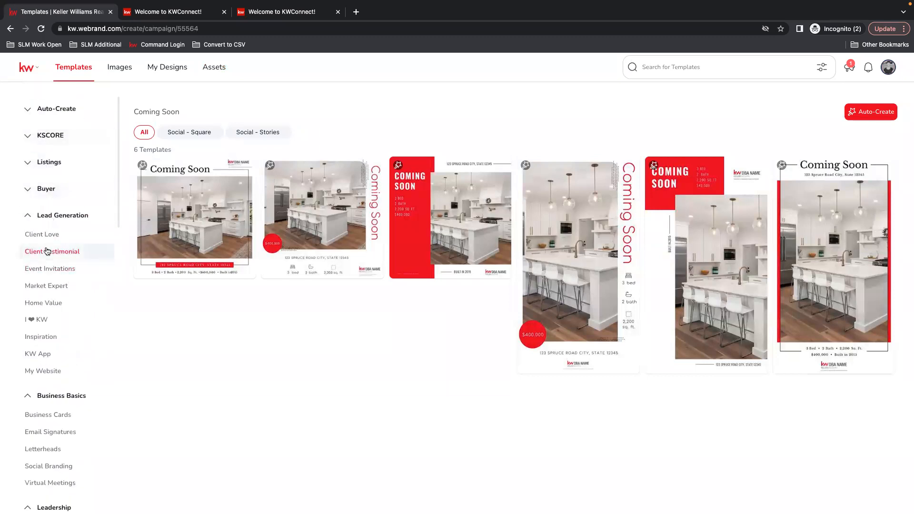
pyautogui.click(51, 221)
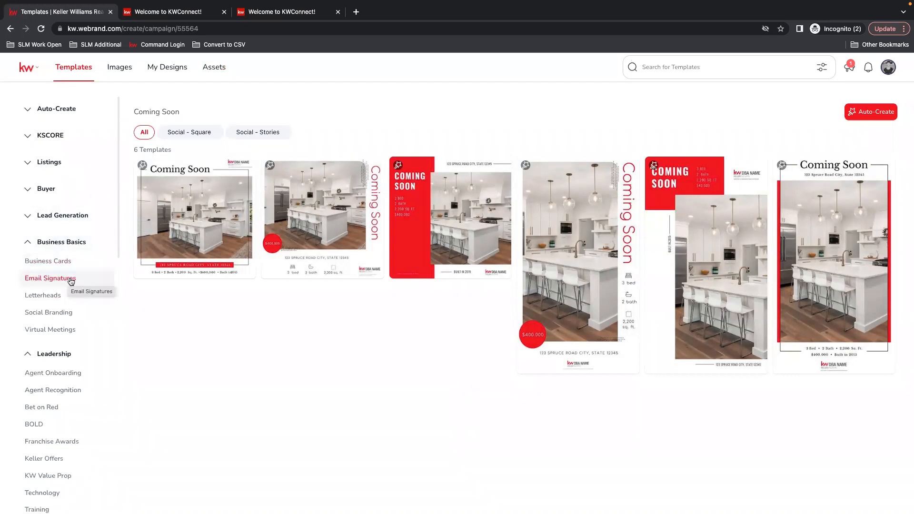
pyautogui.click(50, 280)
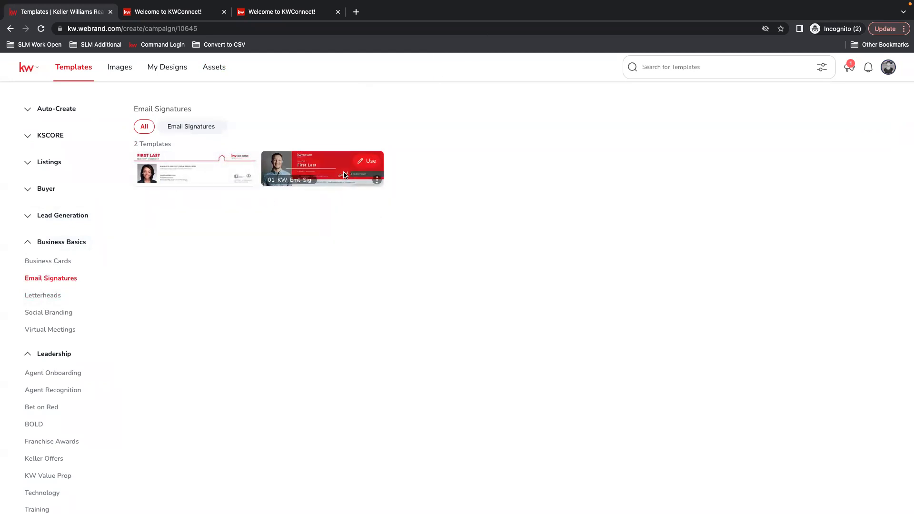
pyautogui.moveTo(355, 165)
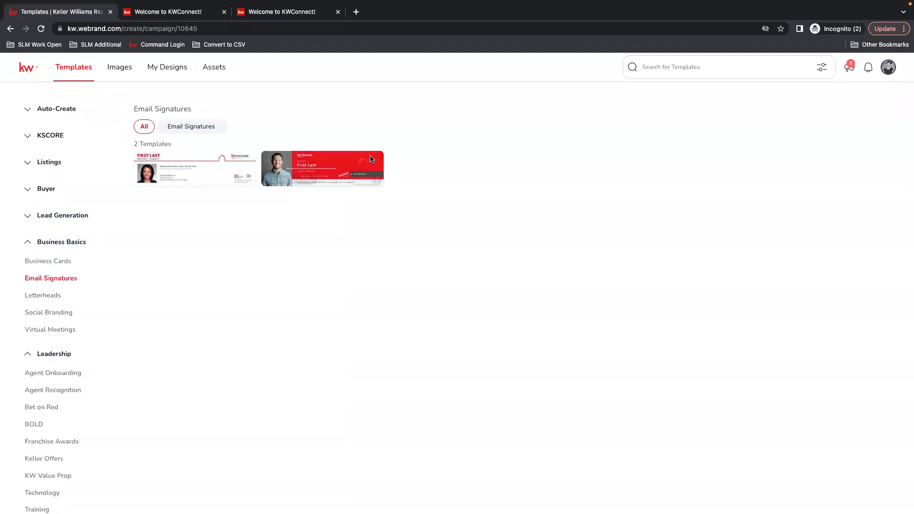
# Use the 01_KW_Eml_Sig template, select the sample headshot, and skip the pages-menu notice
pyautogui.click(370, 162)
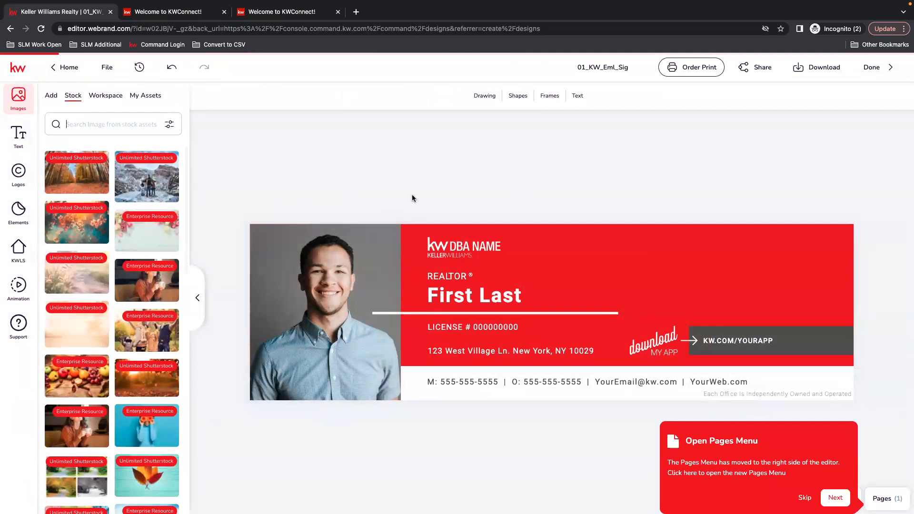
pyautogui.click(284, 257)
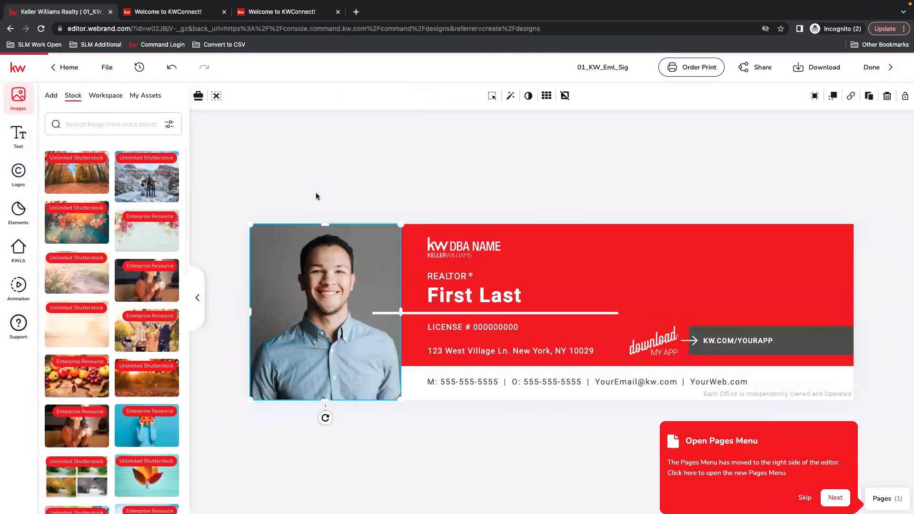
pyautogui.click(805, 497)
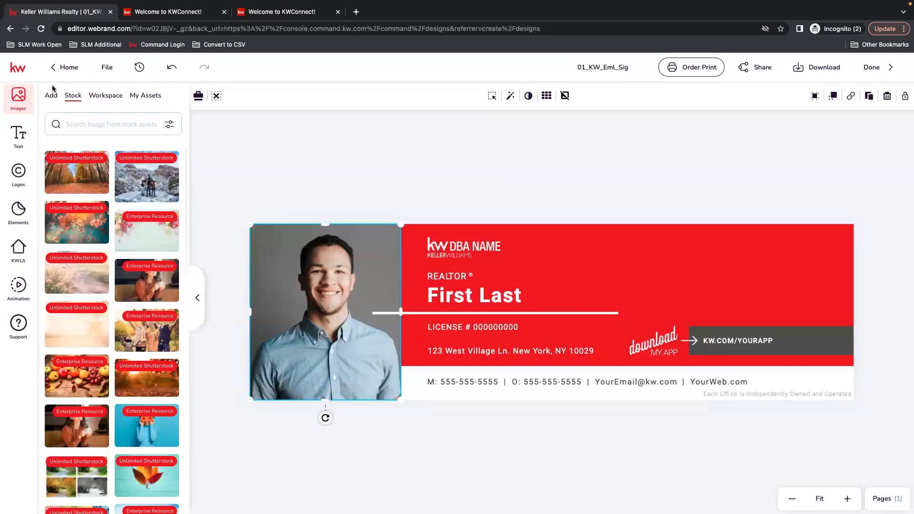
# Show the four uploaded headshot photos under Add > My Assets in the Images panel
pyautogui.click(53, 99)
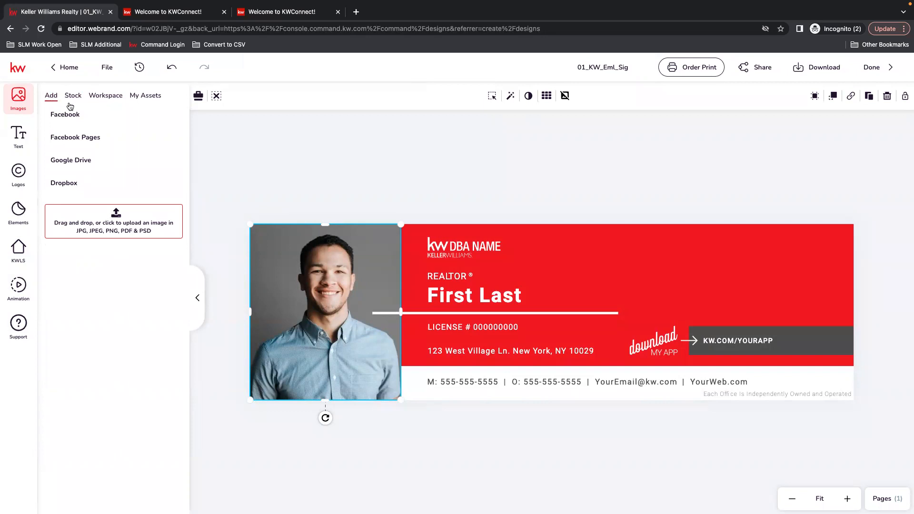
pyautogui.click(145, 97)
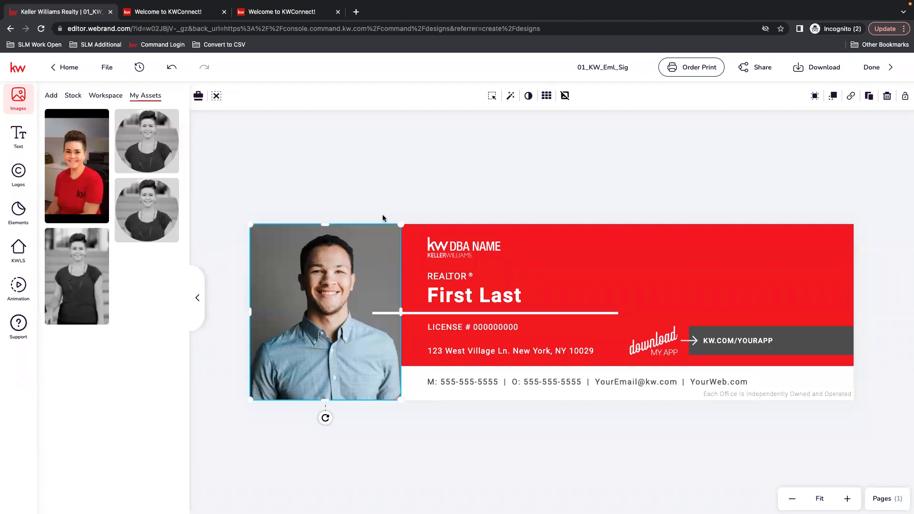
# Add the red-shirt headshot to the banner as a separate photo, then delete it
pyautogui.click(356, 171)
pyautogui.click(353, 307)
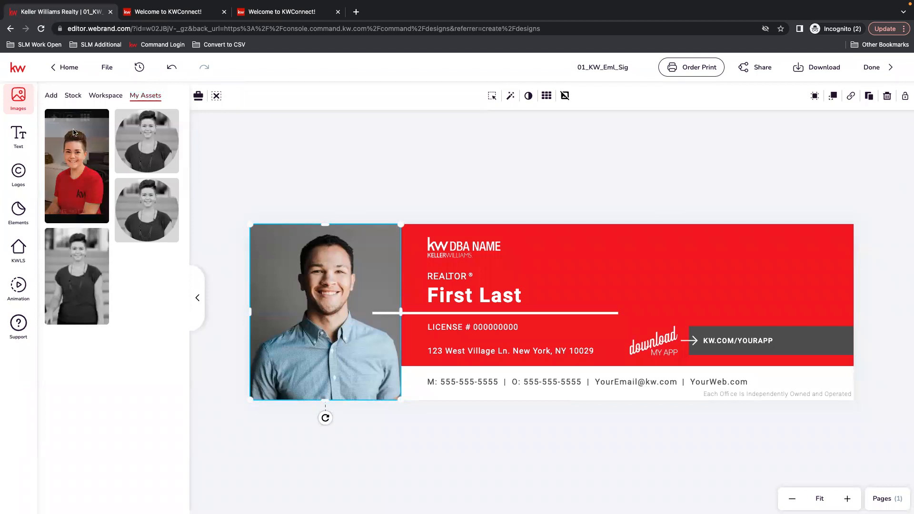
pyautogui.moveTo(70, 126)
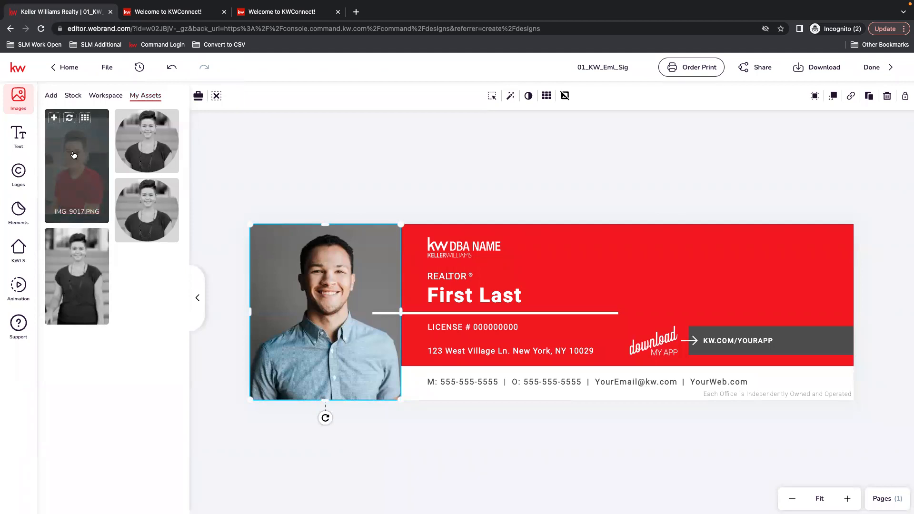
pyautogui.click(54, 118)
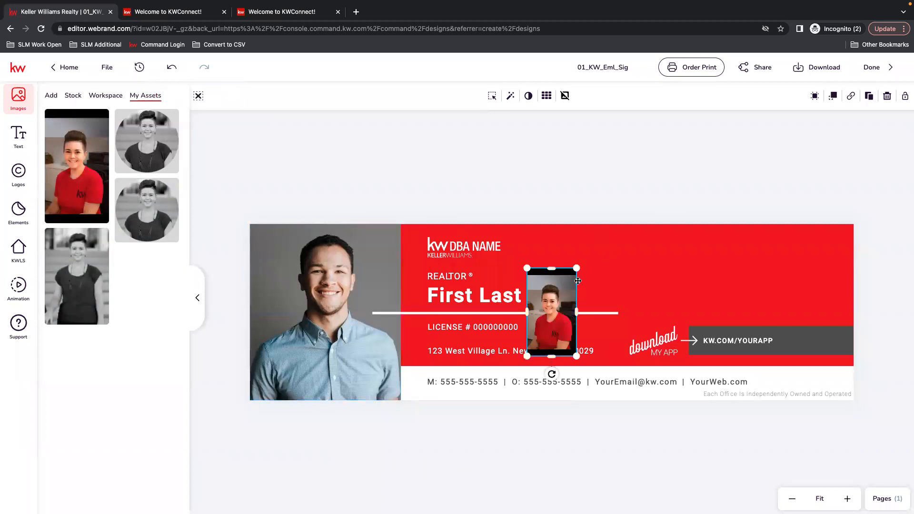
pyautogui.moveTo(576, 267); pyautogui.dragTo(640, 221)
pyautogui.moveTo(602, 289); pyautogui.dragTo(587, 360)
pyautogui.press('Delete')
# Replace the stock man's headshot with the red-shirt IMG_9017 photo
pyautogui.click(316, 297)
pyautogui.moveTo(70, 123)
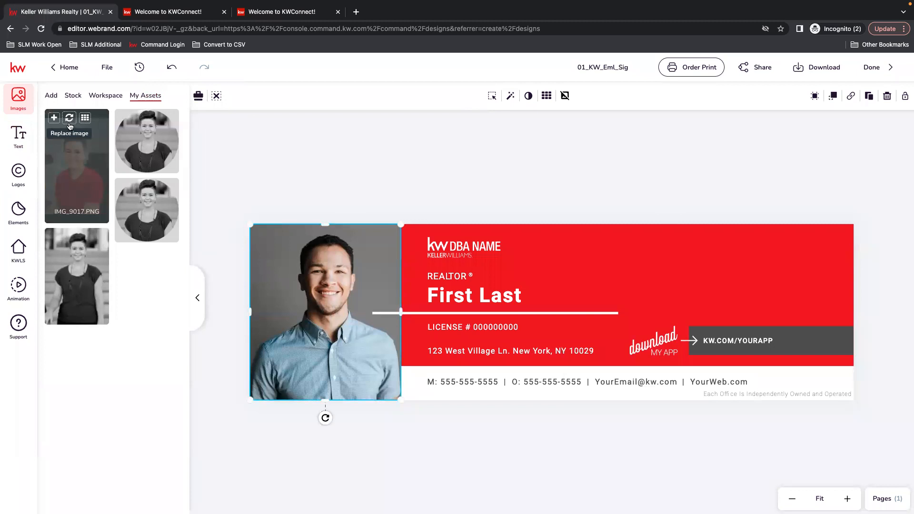
pyautogui.click(69, 120)
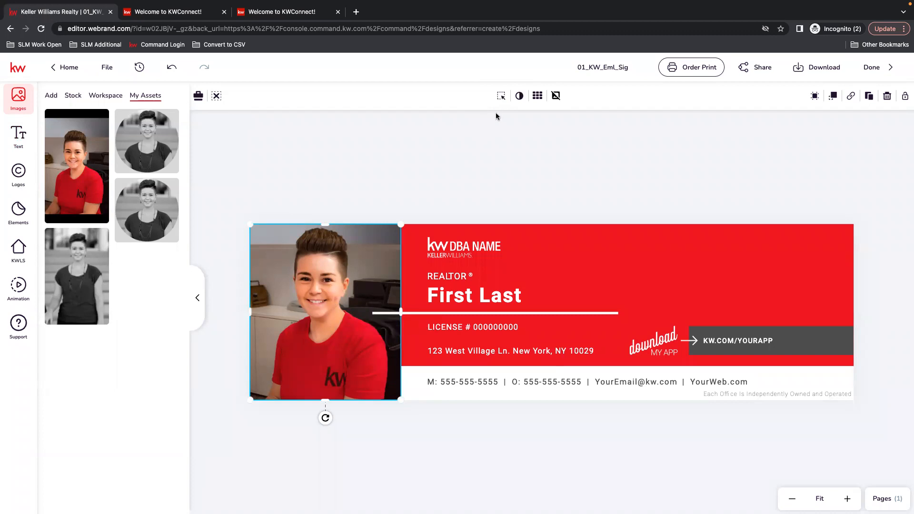
# Reposition the red-shirt headshot slightly lower inside its photo frame
pyautogui.click(501, 95)
pyautogui.click(541, 95)
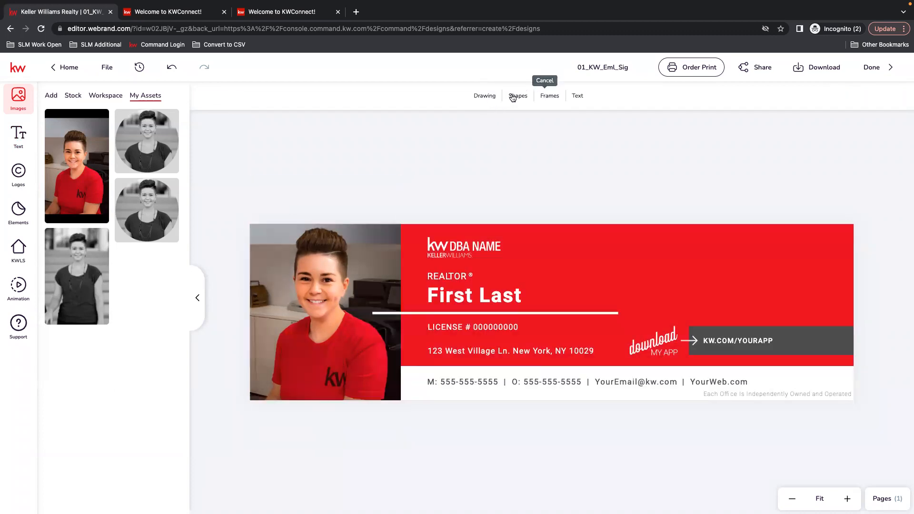
pyautogui.click(327, 248)
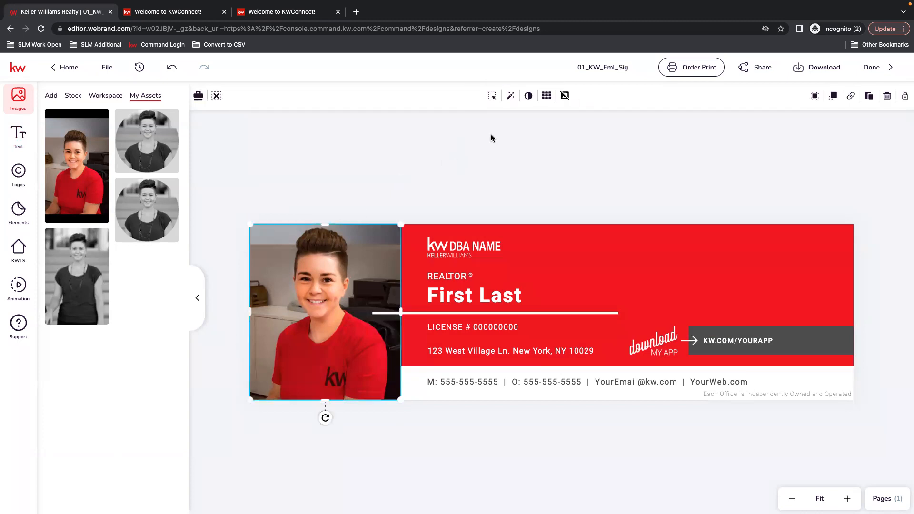
pyautogui.click(493, 99)
pyautogui.moveTo(336, 325)
pyautogui.mouseDown()
pyautogui.moveTo(332, 349)
pyautogui.moveTo(327, 330)
pyautogui.mouseUp()
pyautogui.moveTo(403, 177)
pyautogui.mouseDown()
pyautogui.moveTo(438, 135)
pyautogui.moveTo(401, 174)
pyautogui.mouseUp()
pyautogui.click(508, 97)
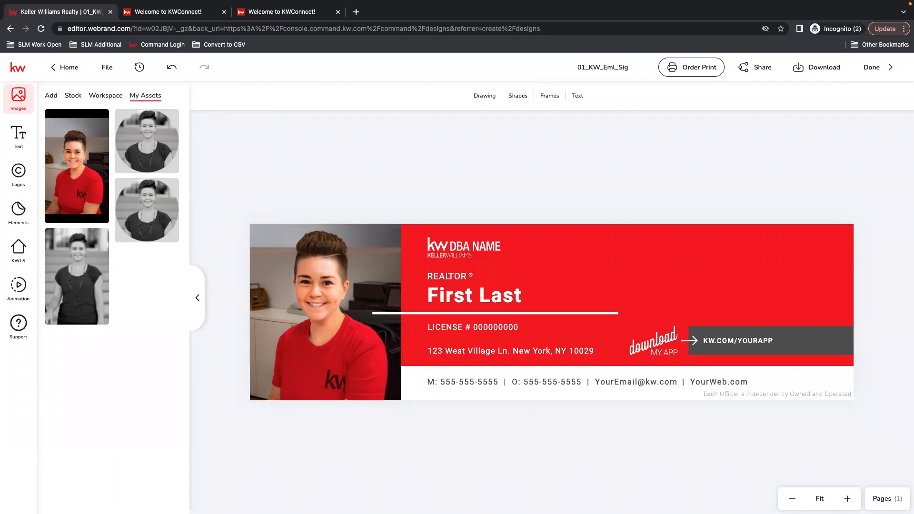
# Select the KW DBA NAME logo on the banner to bring up the Logos library
pyautogui.click(450, 230)
pyautogui.click(473, 193)
pyautogui.click(445, 249)
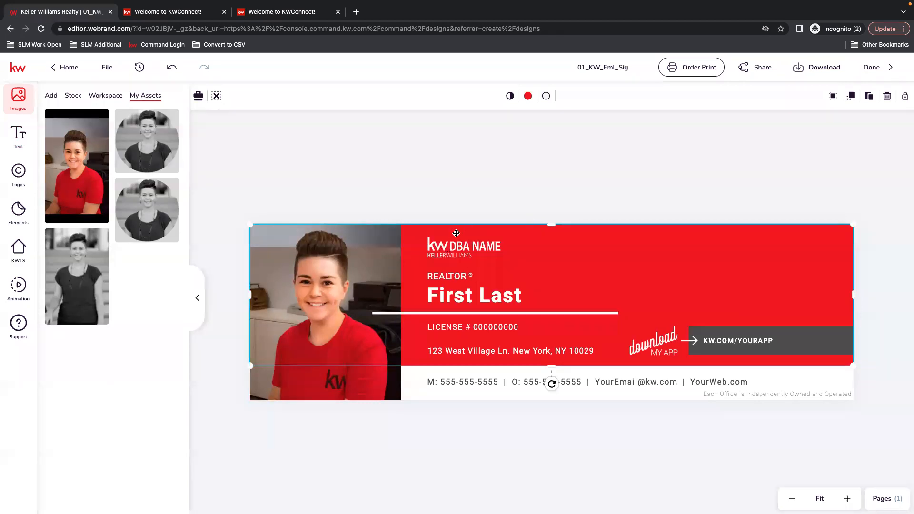
pyautogui.click(490, 240)
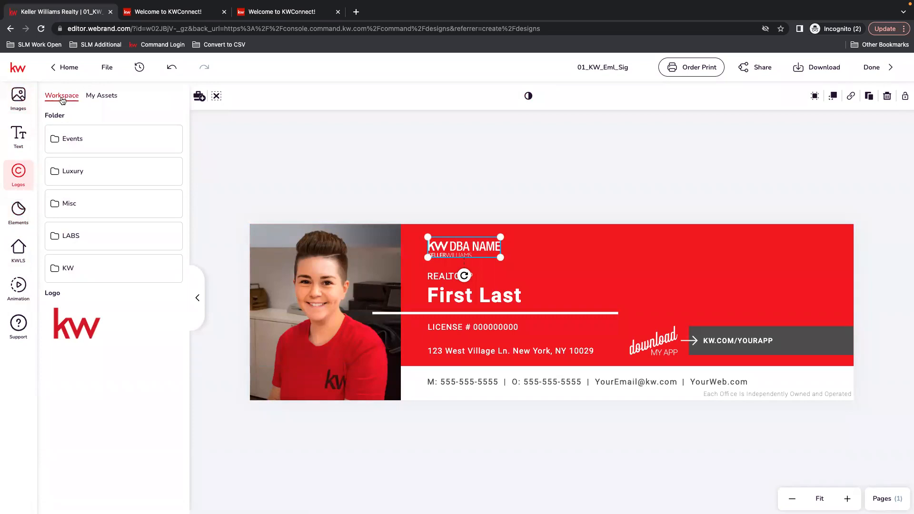
# Browse the KW, LABS, Misc, Luxury and Events logo folders, then show My Assets logos
pyautogui.click(107, 275)
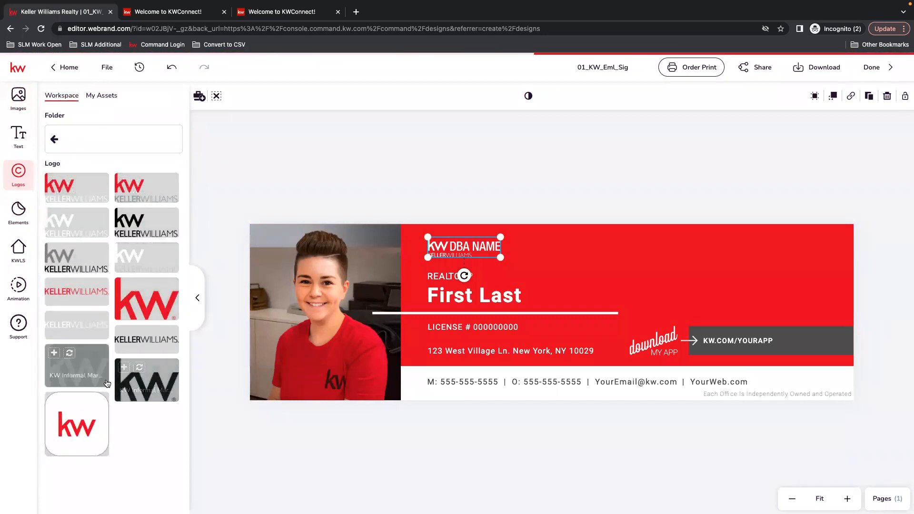
pyautogui.click(69, 136)
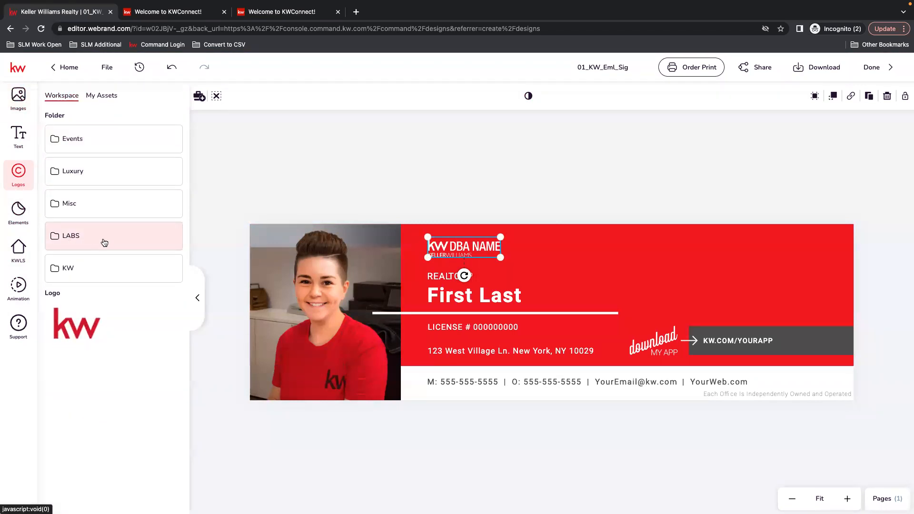
pyautogui.click(105, 242)
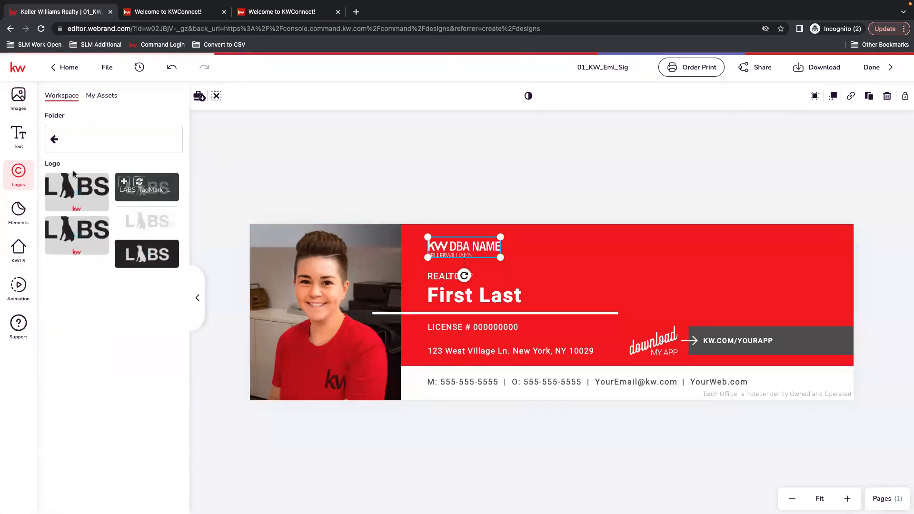
pyautogui.click(55, 139)
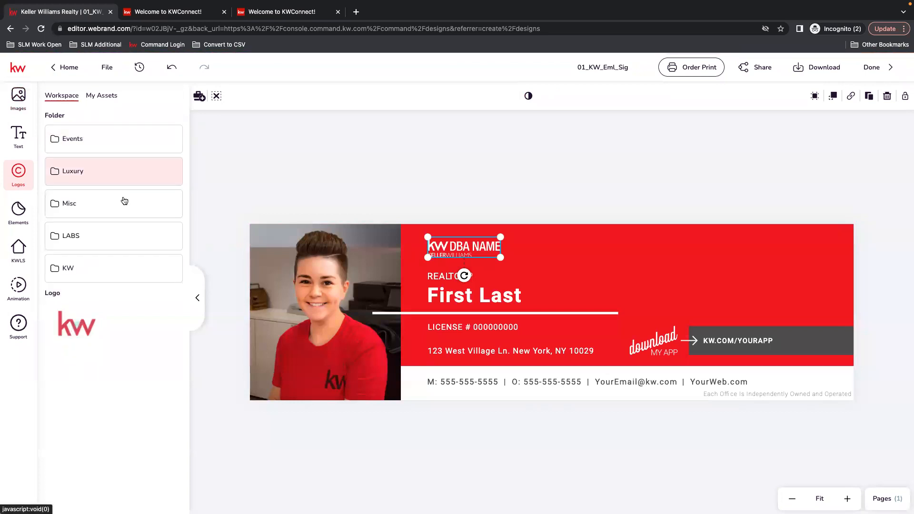
pyautogui.click(82, 205)
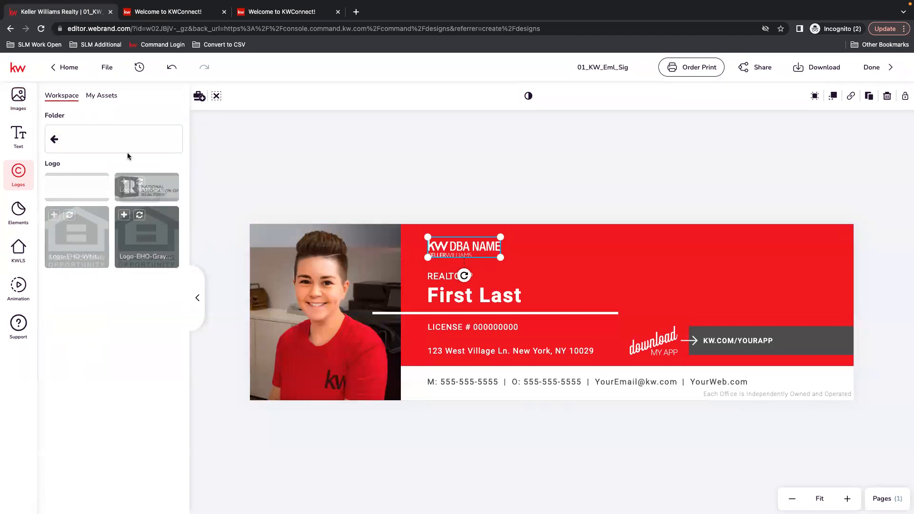
pyautogui.click(54, 142)
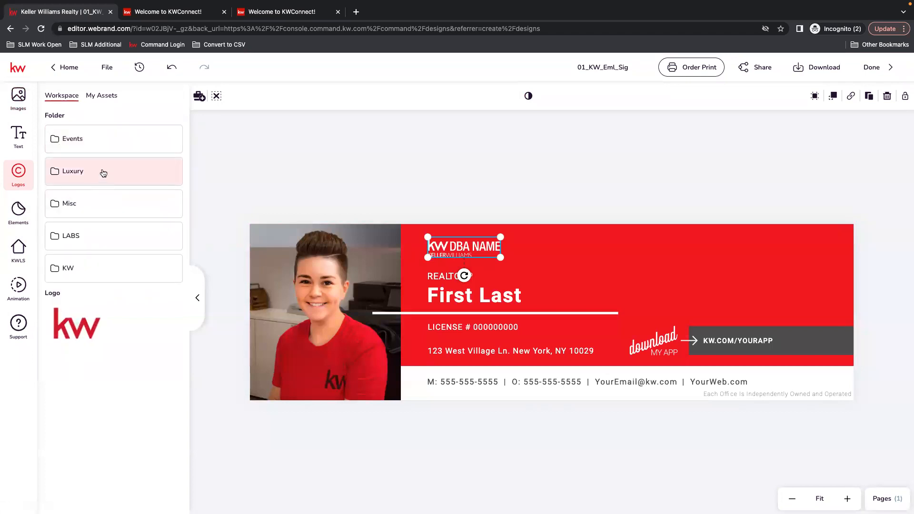
pyautogui.click(103, 173)
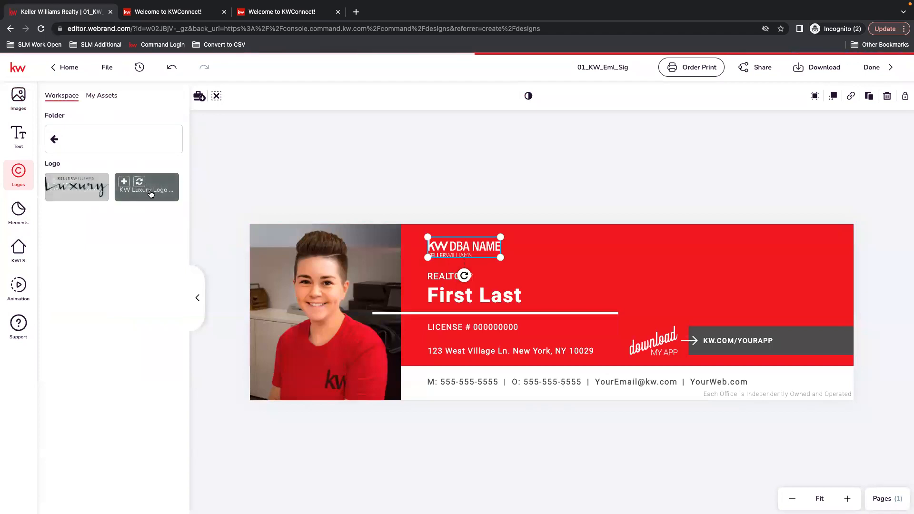
pyautogui.click(55, 139)
pyautogui.click(87, 146)
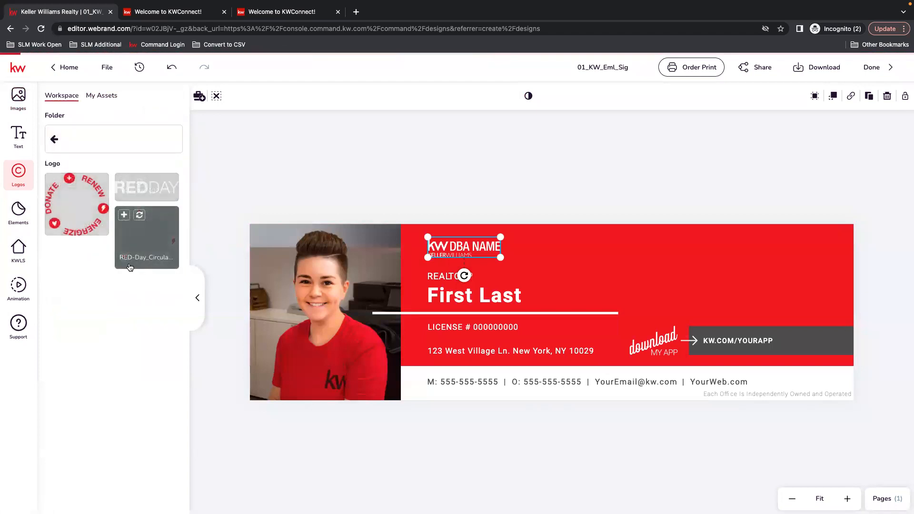
pyautogui.click(55, 140)
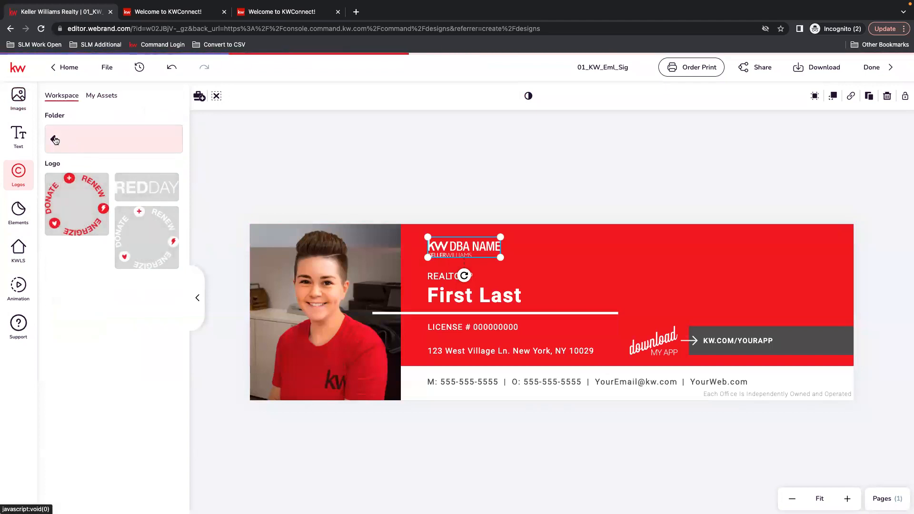
pyautogui.click(107, 96)
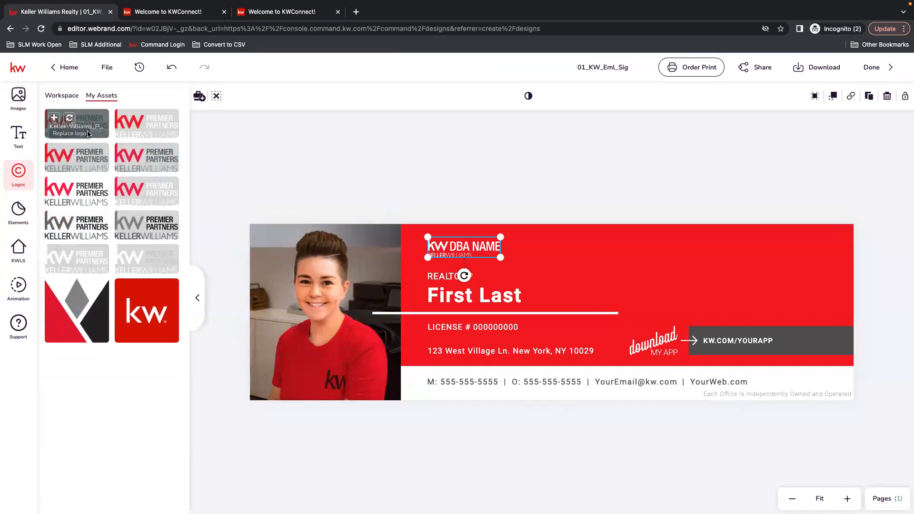
# Swap in the Premier Partners logo, nudge it up, and open the red rectangle's colour options
pyautogui.click(70, 119)
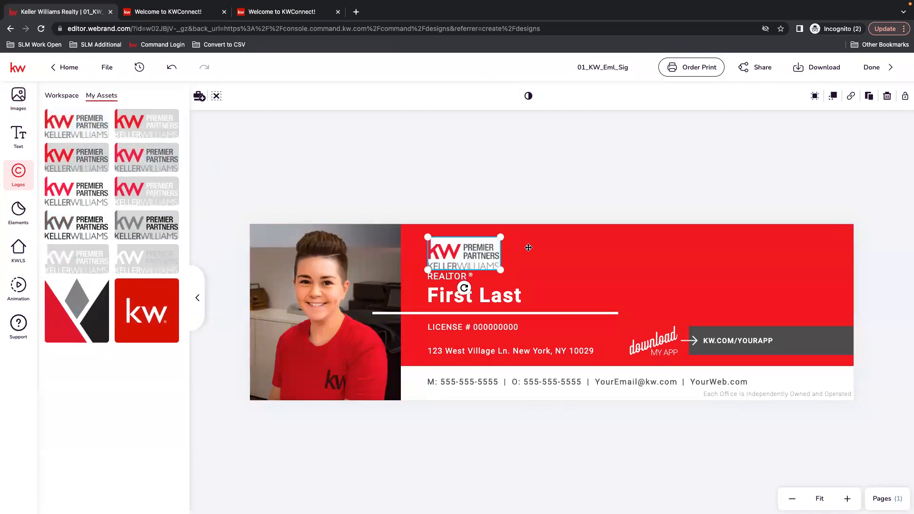
pyautogui.moveTo(449, 254); pyautogui.dragTo(448, 250)
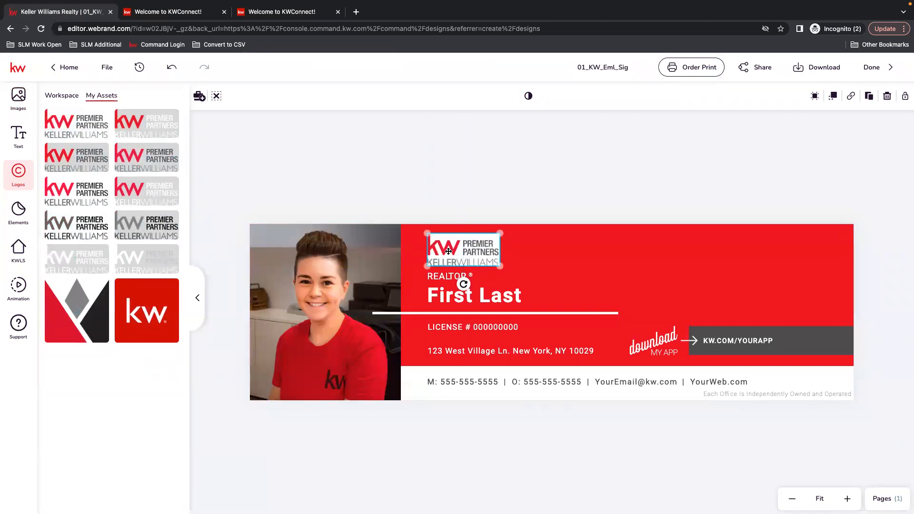
pyautogui.click(488, 212)
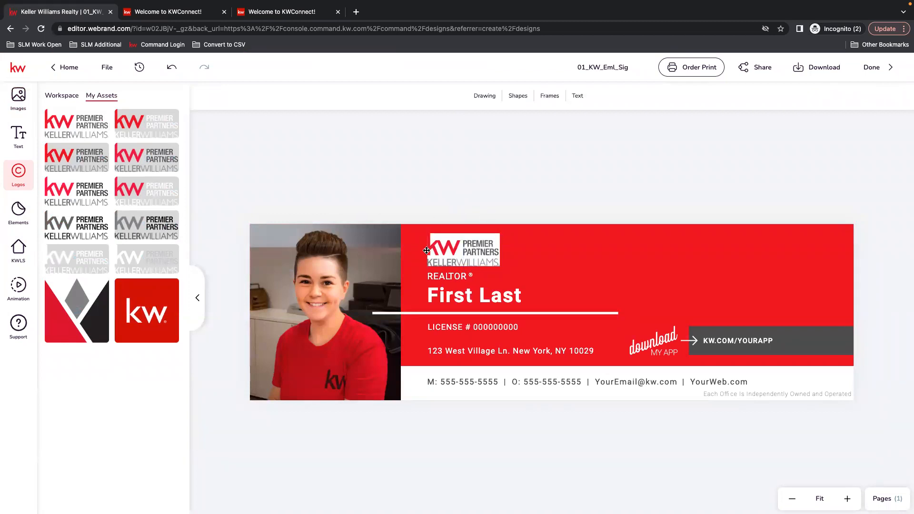
pyautogui.click(467, 251)
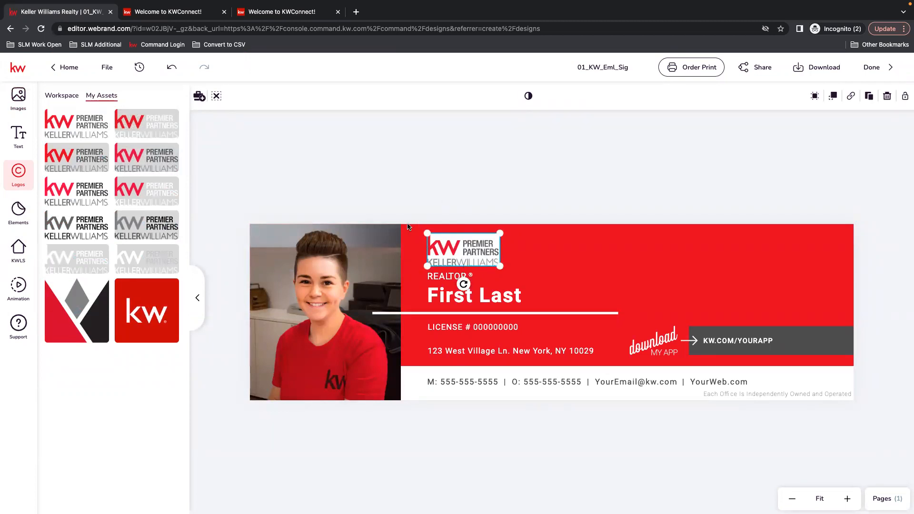
pyautogui.click(409, 245)
pyautogui.click(528, 96)
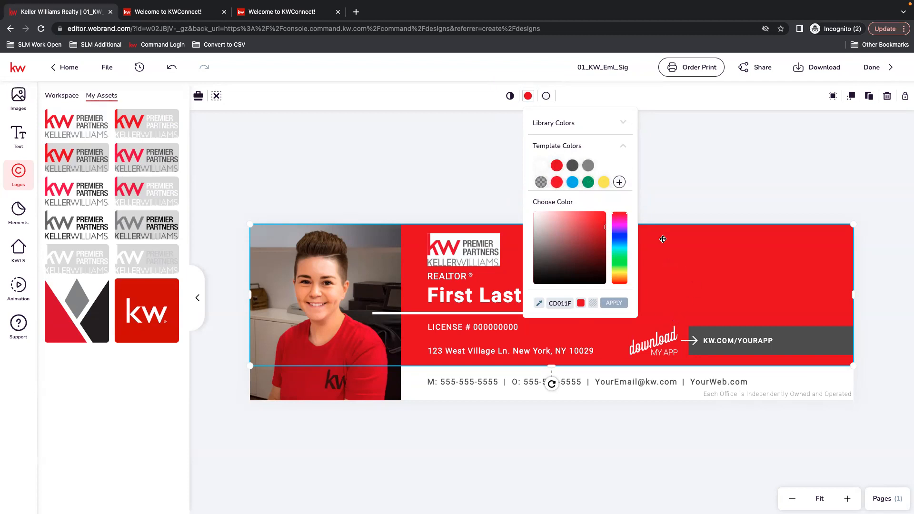
# Load the Workspace - Main Palette library colours and try light grey on the banner
pyautogui.click(625, 124)
pyautogui.click(622, 125)
pyautogui.click(565, 125)
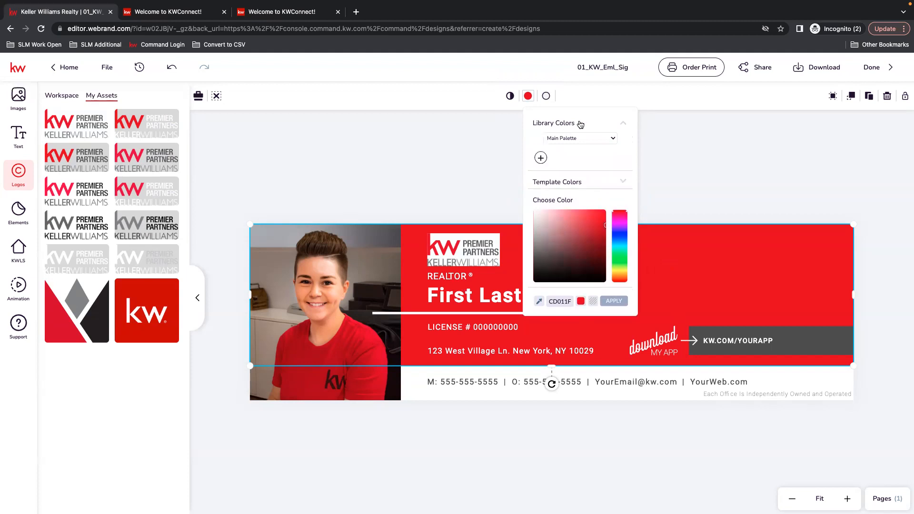
pyautogui.click(614, 139)
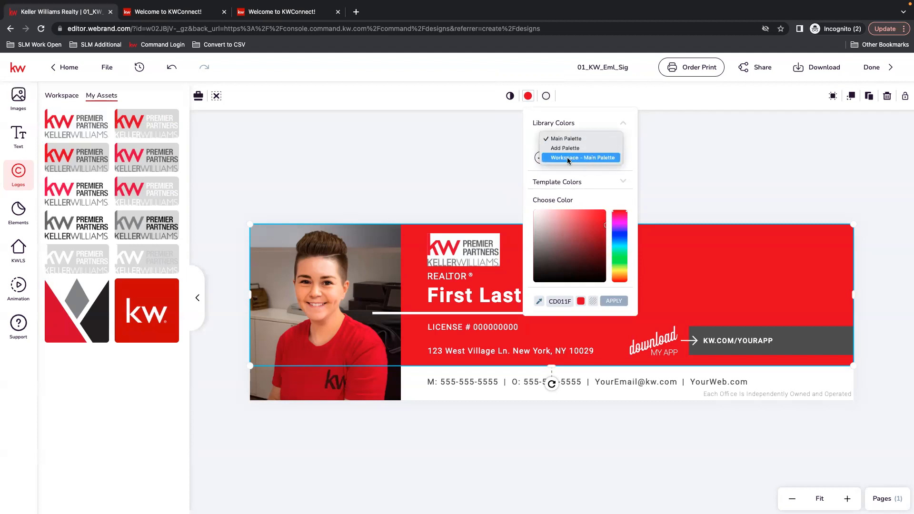
pyautogui.click(603, 160)
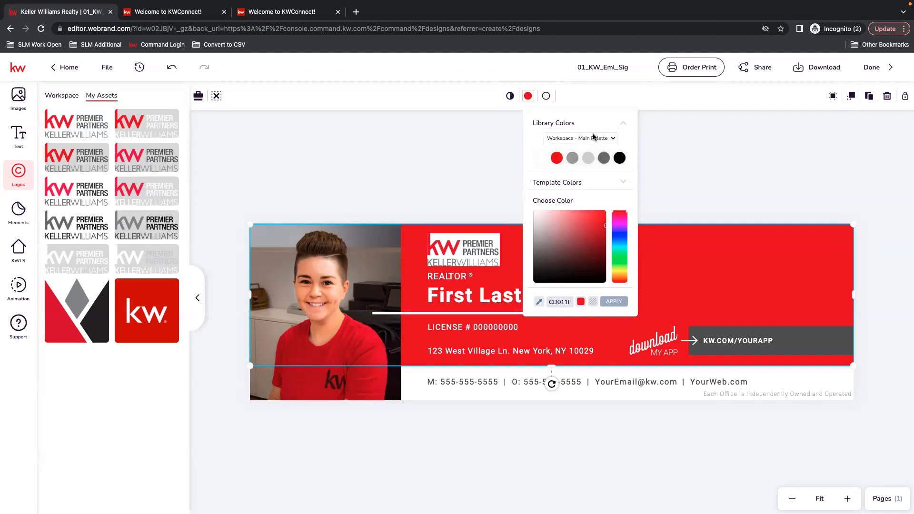
pyautogui.click(588, 157)
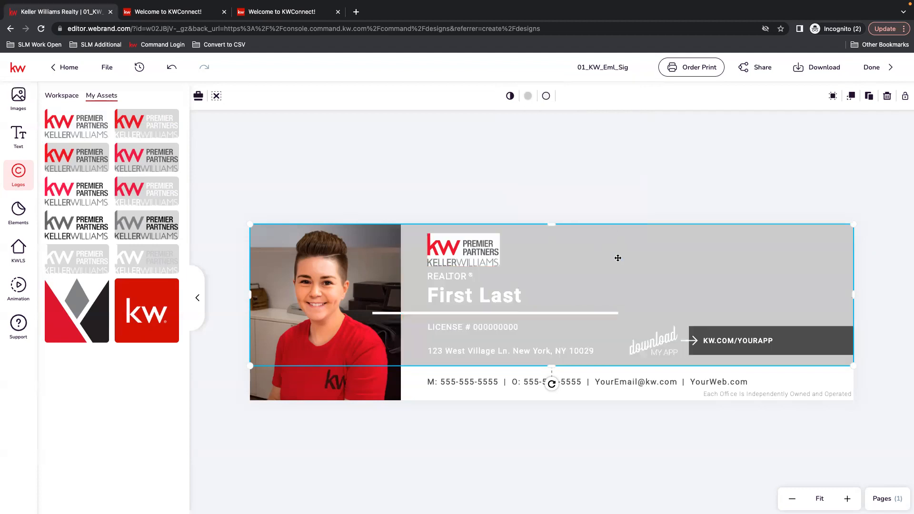
# Try medium grey, then set the banner background to the red palette swatch
pyautogui.click(527, 95)
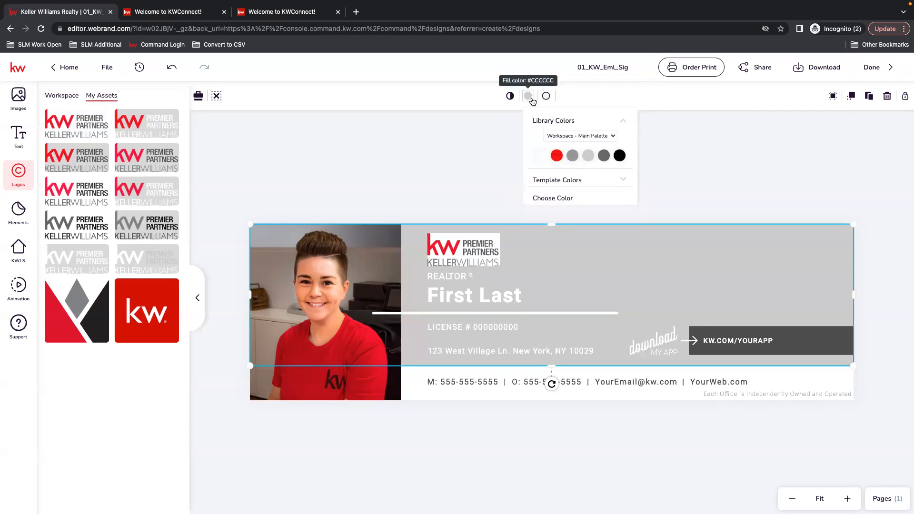
pyautogui.click(572, 157)
pyautogui.click(489, 143)
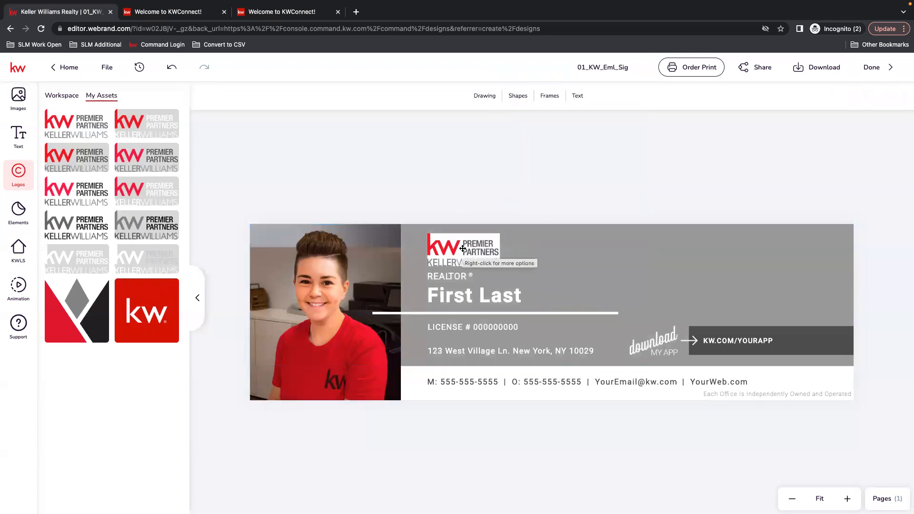
pyautogui.click(586, 254)
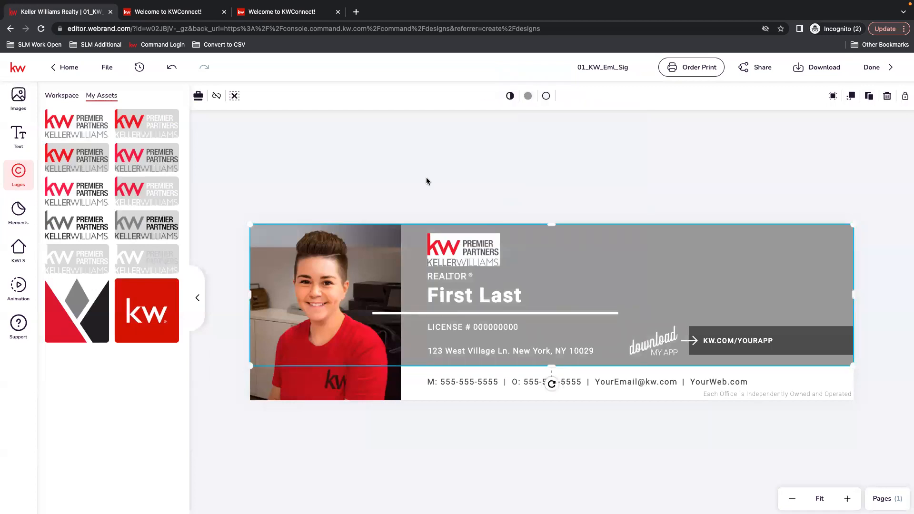
pyautogui.click(528, 96)
pyautogui.click(556, 157)
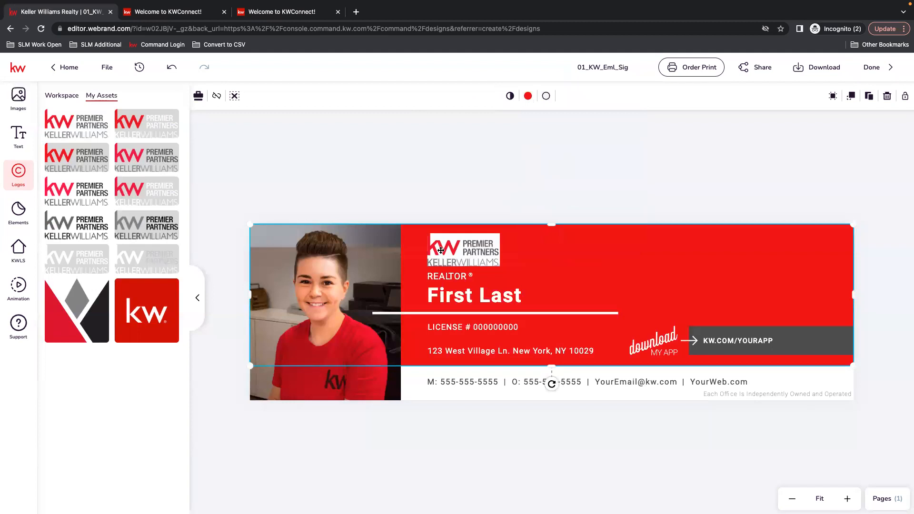
pyautogui.click(441, 250)
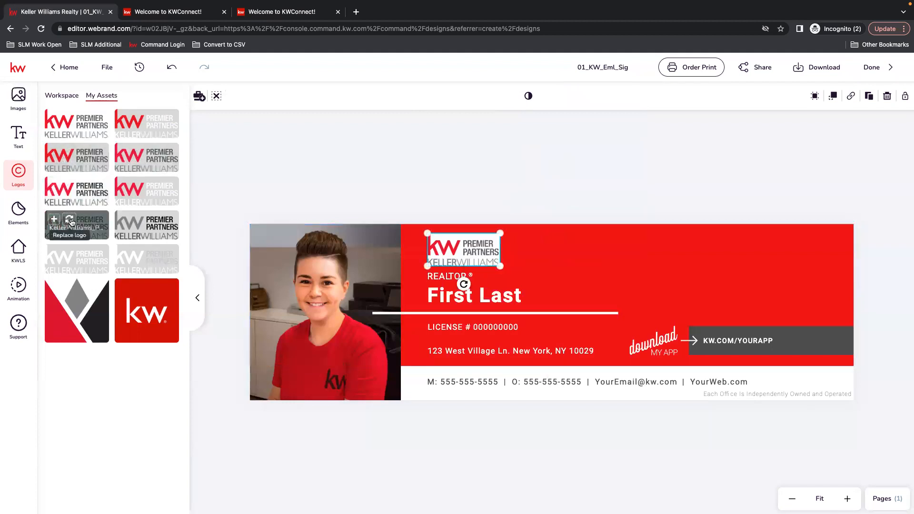
# Replace the banner logo with the grey, then the lighter grey Premier Partners logo
pyautogui.click(70, 222)
pyautogui.click(496, 170)
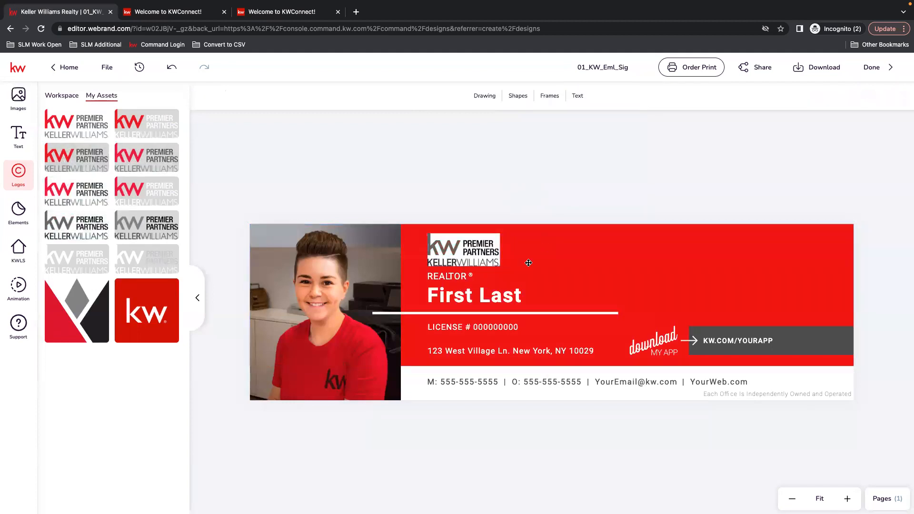
pyautogui.click(459, 256)
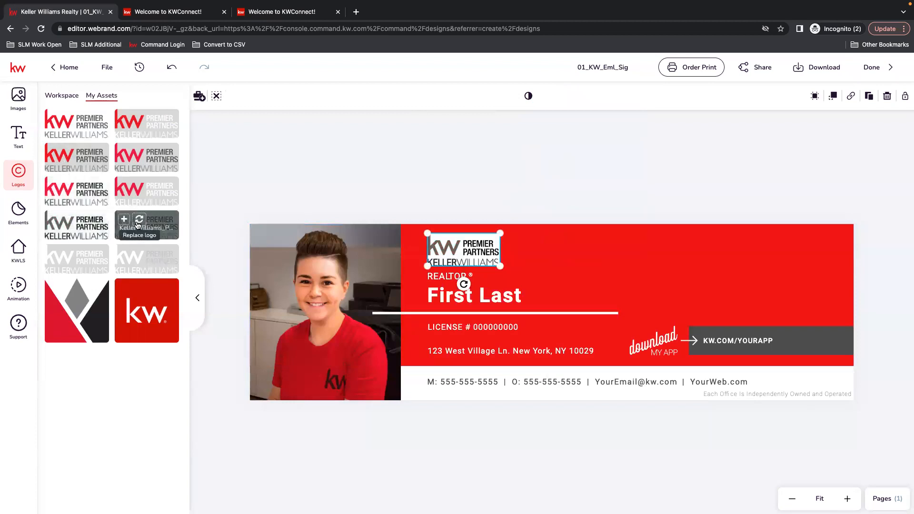
pyautogui.click(138, 220)
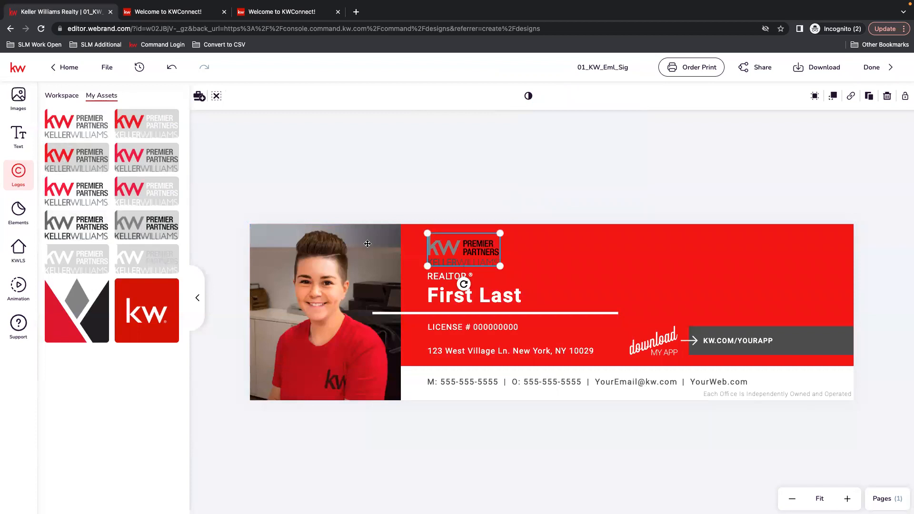
pyautogui.click(492, 202)
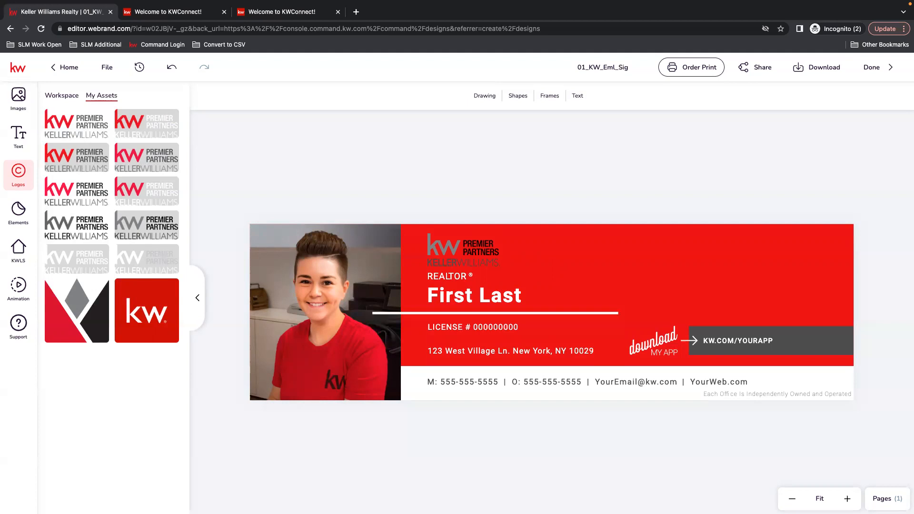
# Add a rectangle image placeholder frame at the banner's upper right, then delete it
pyautogui.click(554, 98)
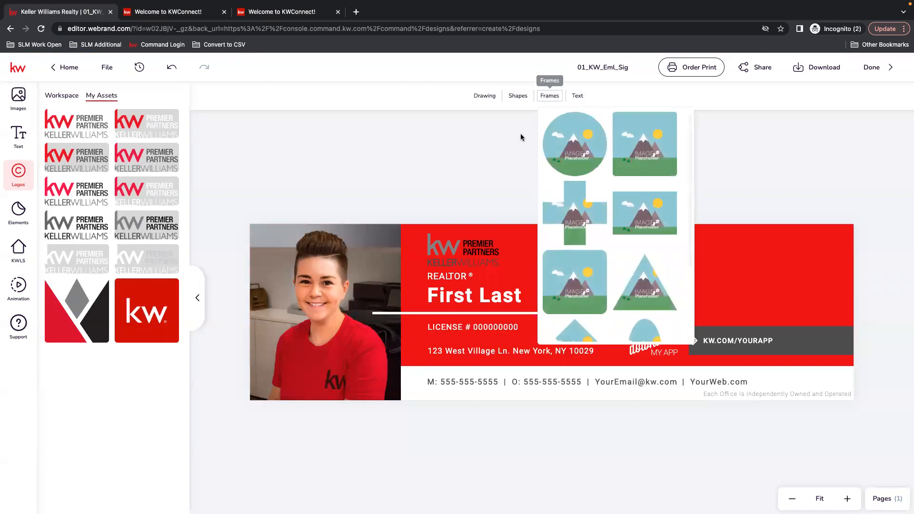
pyautogui.click(647, 208)
pyautogui.moveTo(552, 307); pyautogui.dragTo(684, 255)
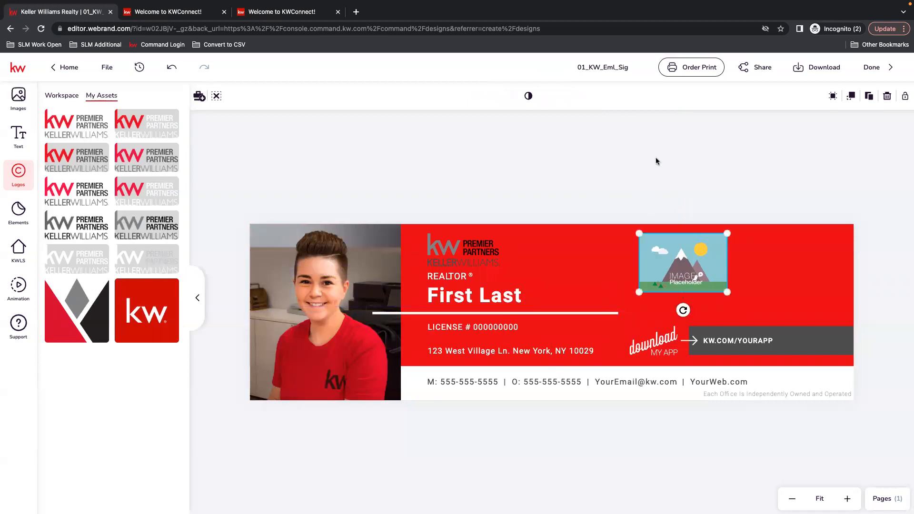
pyautogui.press('Delete')
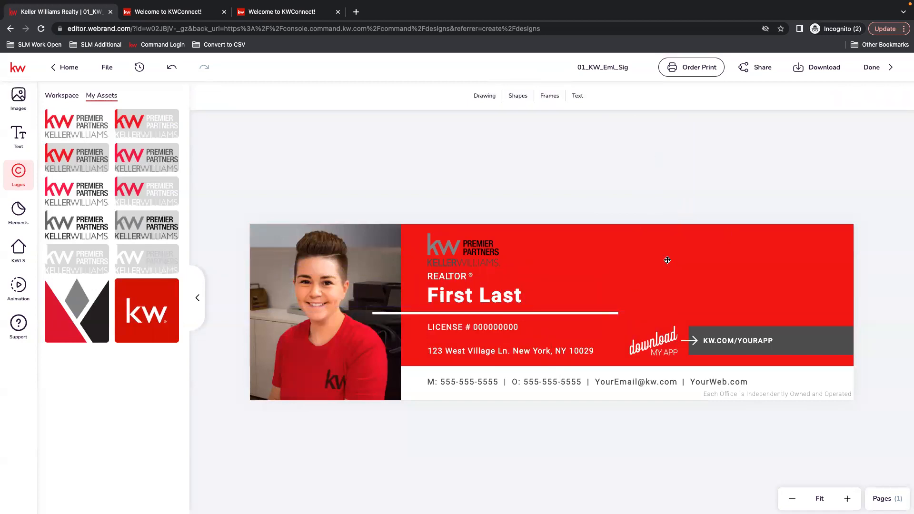
# Nudge the Premier Partners logo up slightly into alignment
pyautogui.click(459, 240)
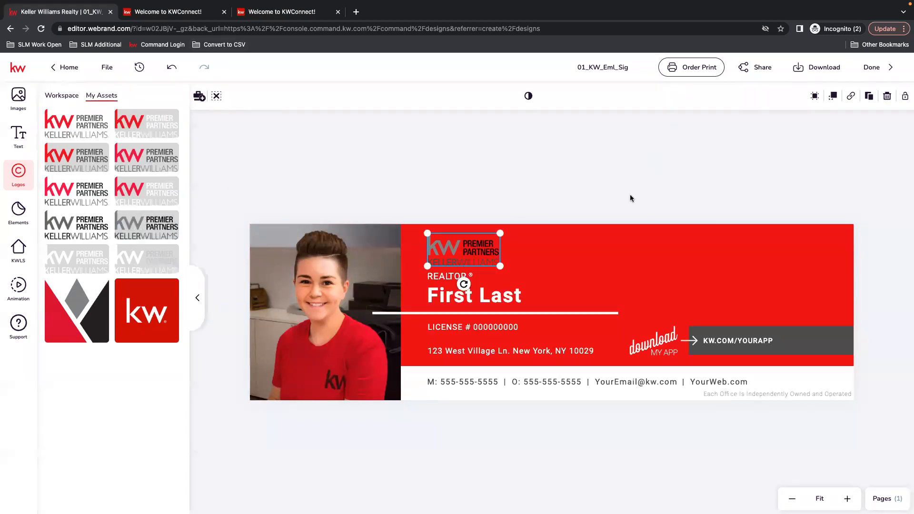
pyautogui.moveTo(478, 256); pyautogui.dragTo(478, 255)
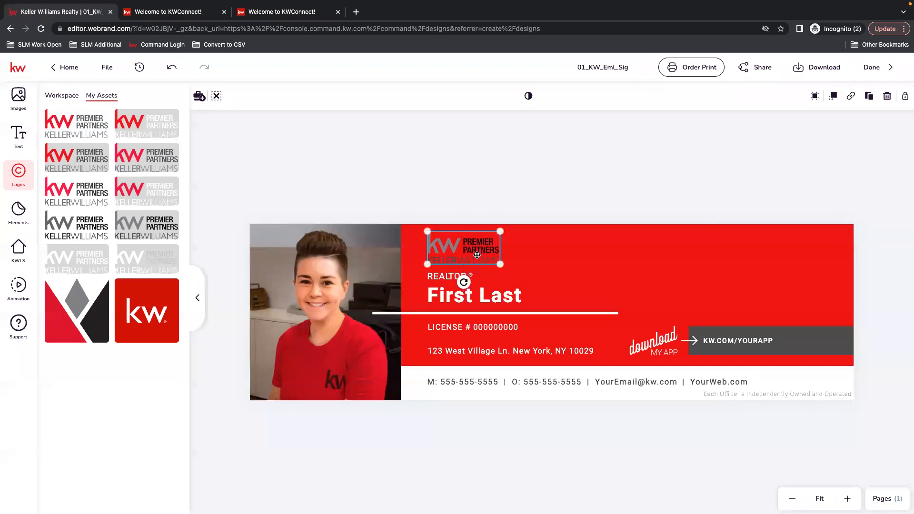
pyautogui.click(473, 177)
pyautogui.click(439, 250)
pyautogui.click(458, 200)
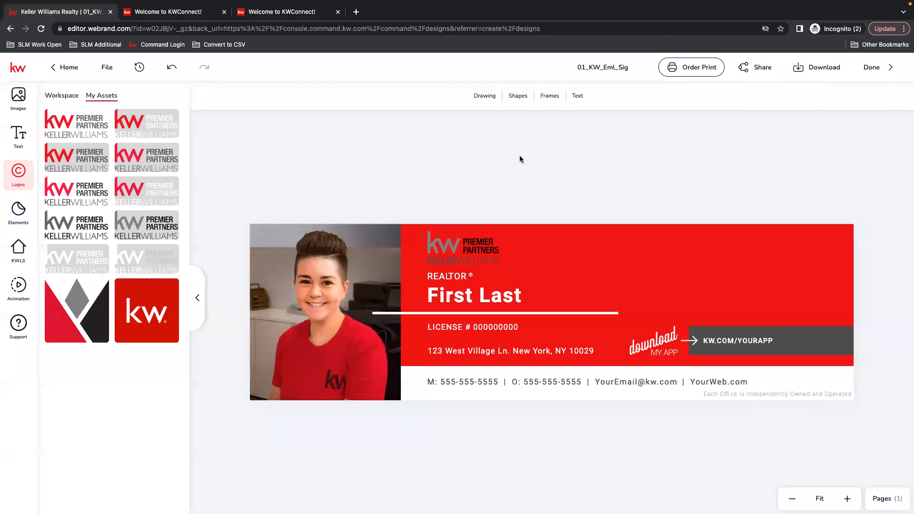
# Add a shape beside the logo and fill it white
pyautogui.click(519, 98)
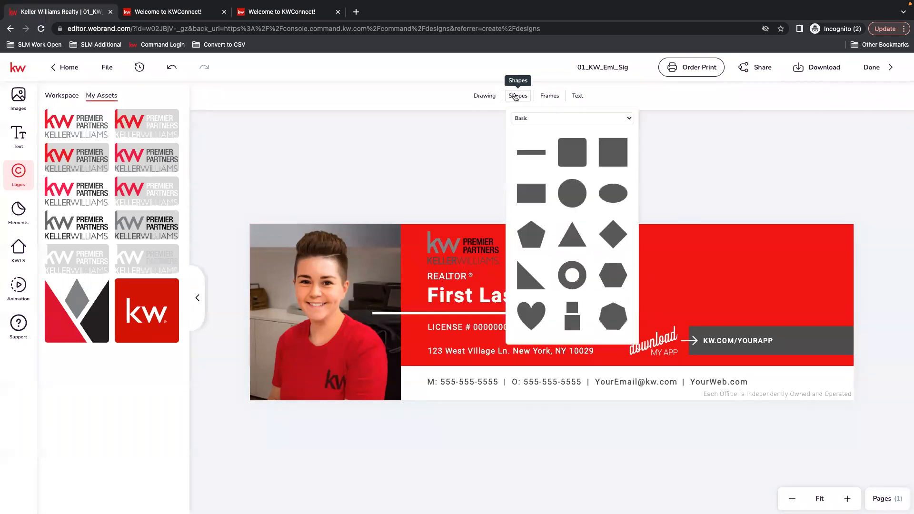
pyautogui.click(528, 152)
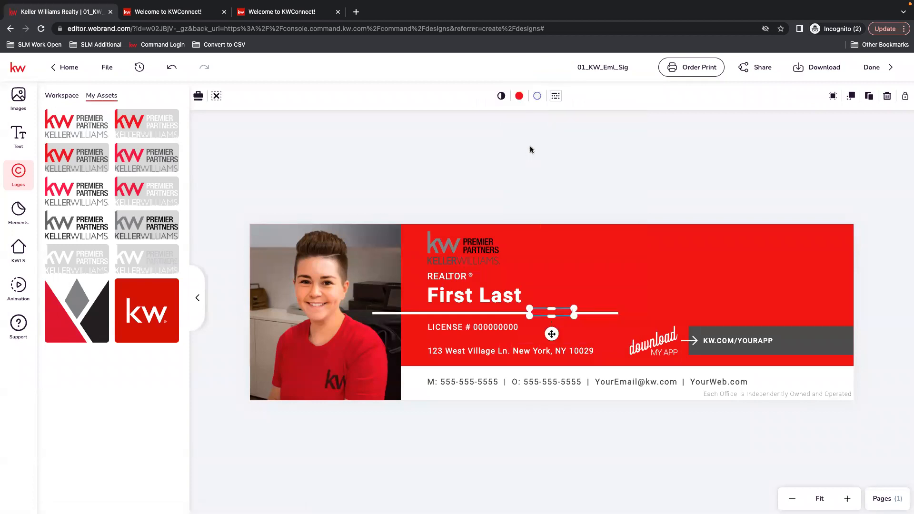
pyautogui.moveTo(538, 312); pyautogui.dragTo(541, 242)
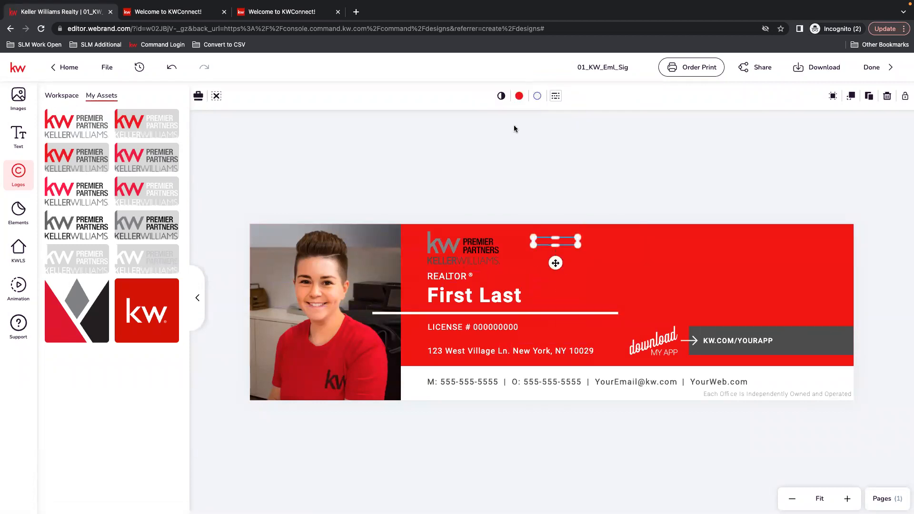
pyautogui.click(520, 96)
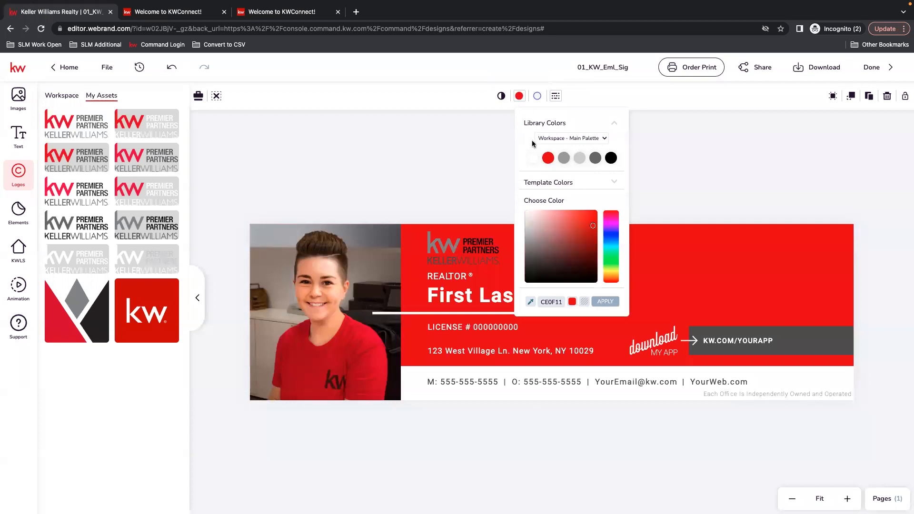
pyautogui.click(534, 159)
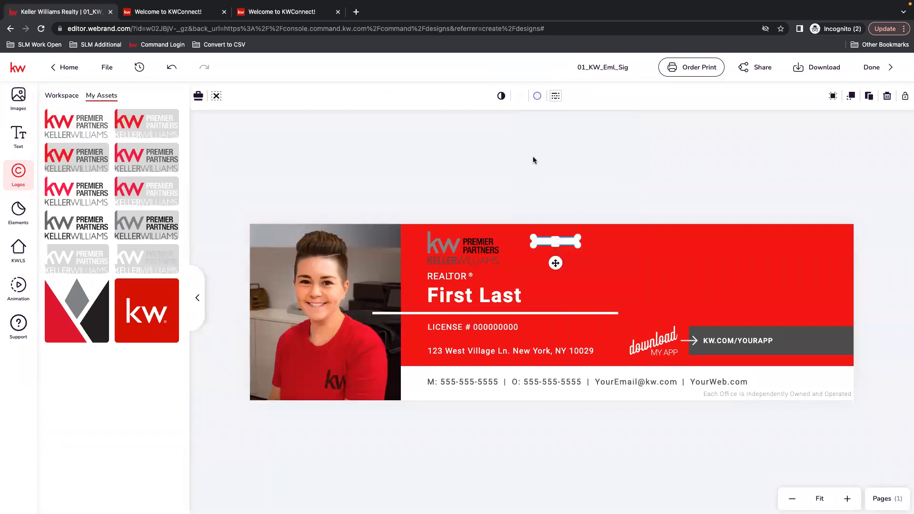
# Give the white rectangle a black outline of width 4 and move it onto the logo
pyautogui.click(537, 96)
pyautogui.click(537, 97)
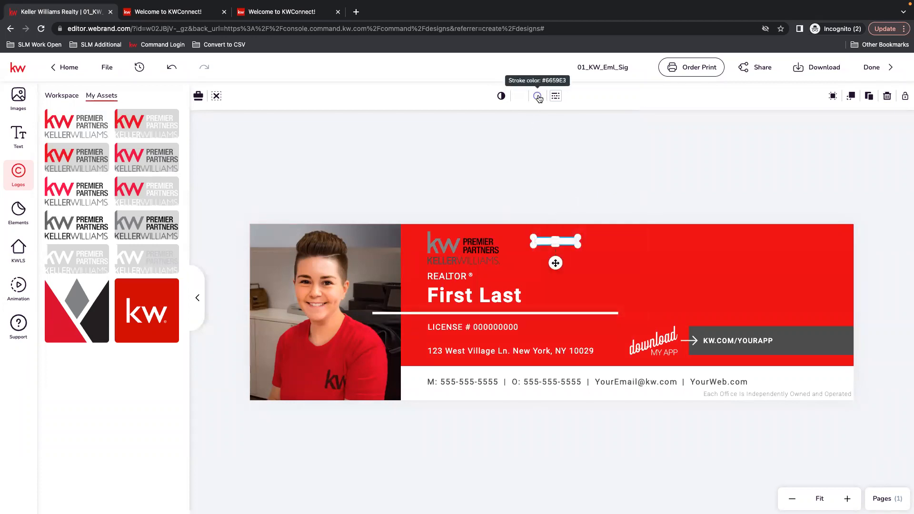
pyautogui.click(538, 97)
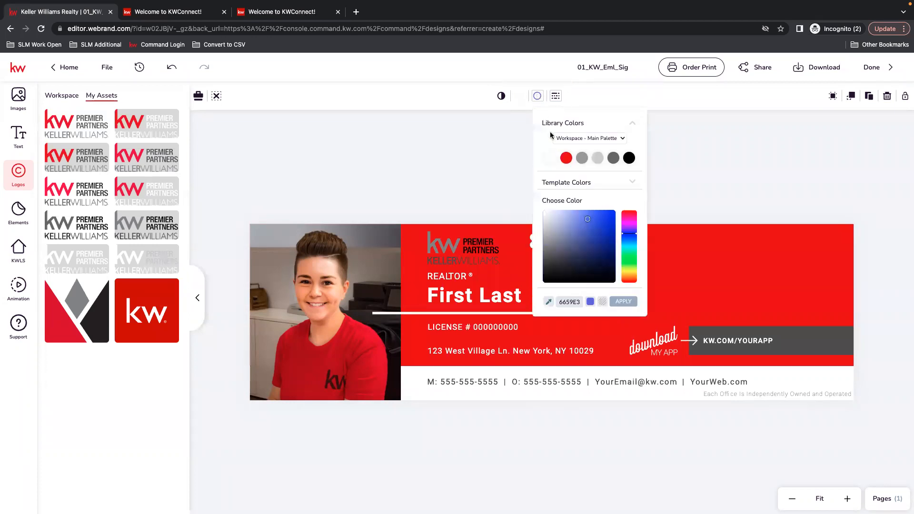
pyautogui.click(629, 158)
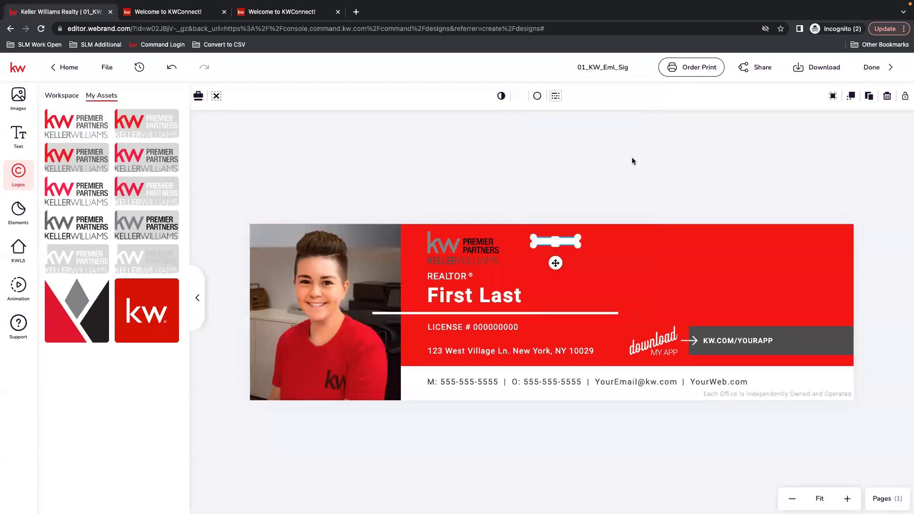
pyautogui.click(556, 97)
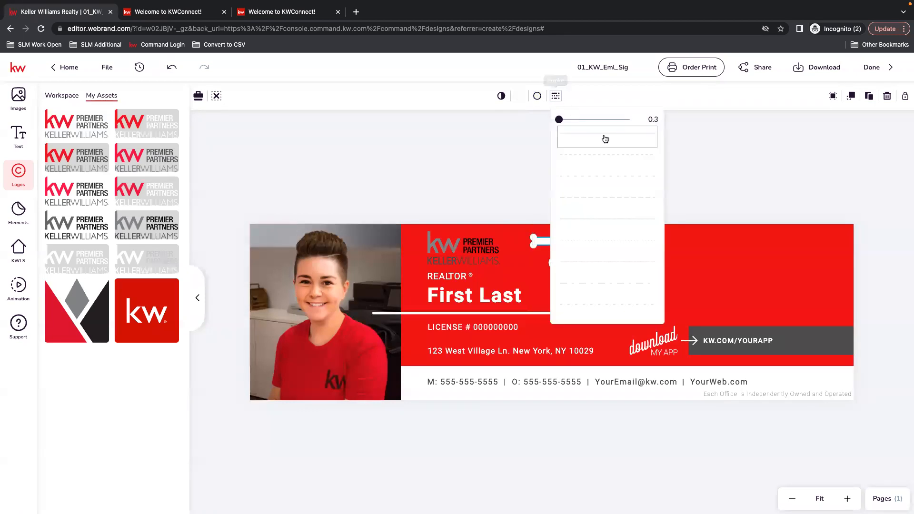
pyautogui.moveTo(560, 121); pyautogui.dragTo(574, 120)
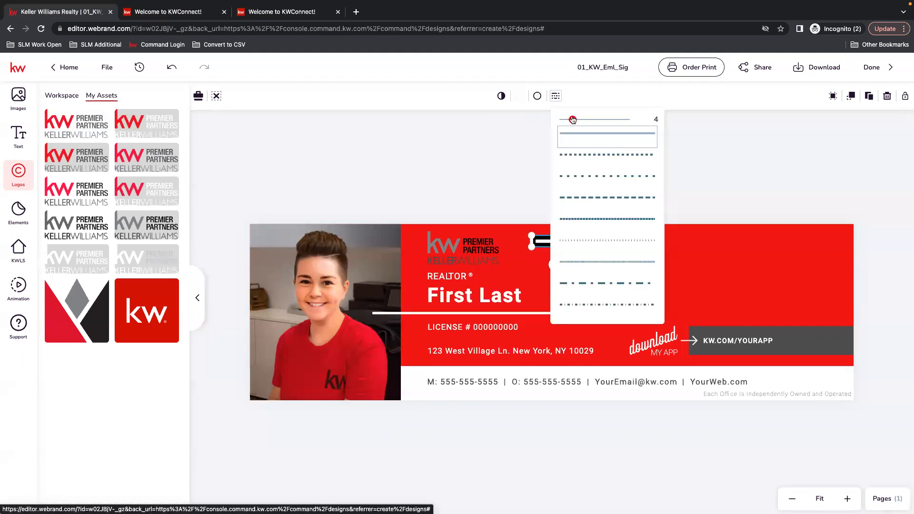
pyautogui.click(468, 159)
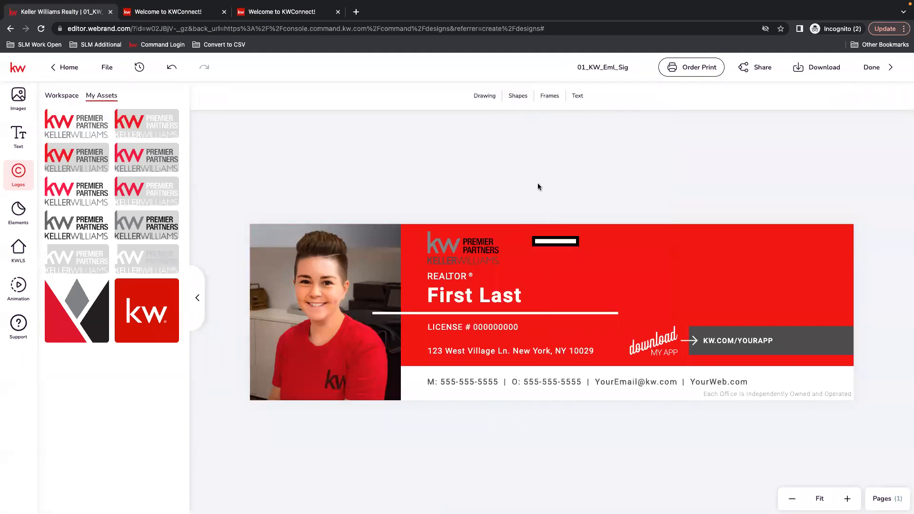
pyautogui.moveTo(565, 240); pyautogui.dragTo(460, 269)
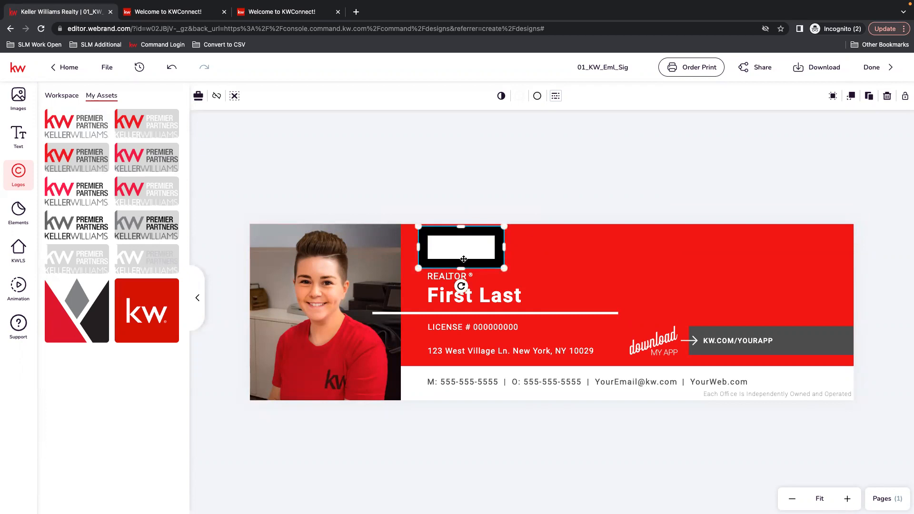
# Send the white box behind the logo, outline the logo frame, and enlarge it slightly
pyautogui.click(851, 97)
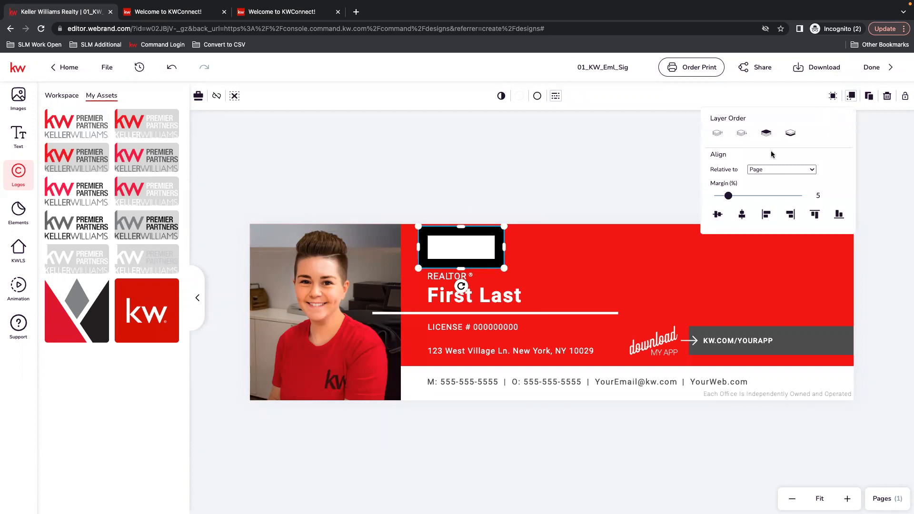
pyautogui.click(743, 135)
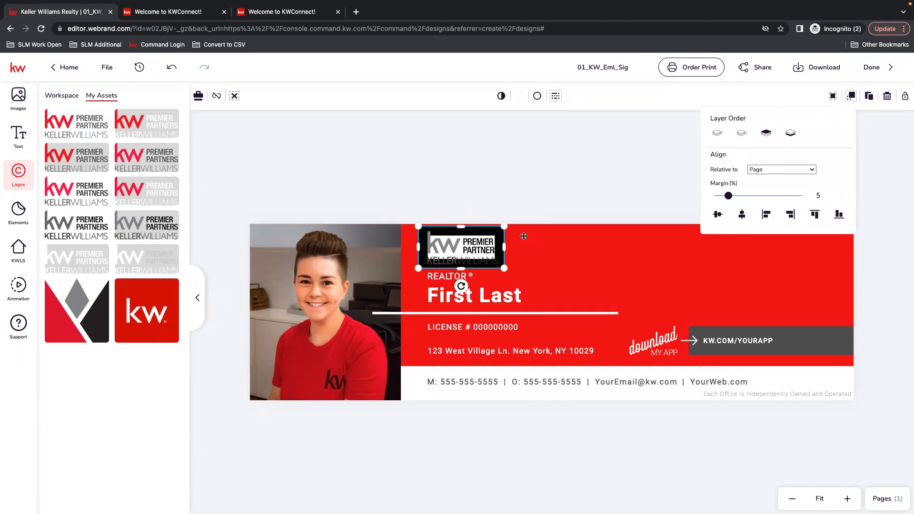
pyautogui.click(555, 96)
pyautogui.click(565, 120)
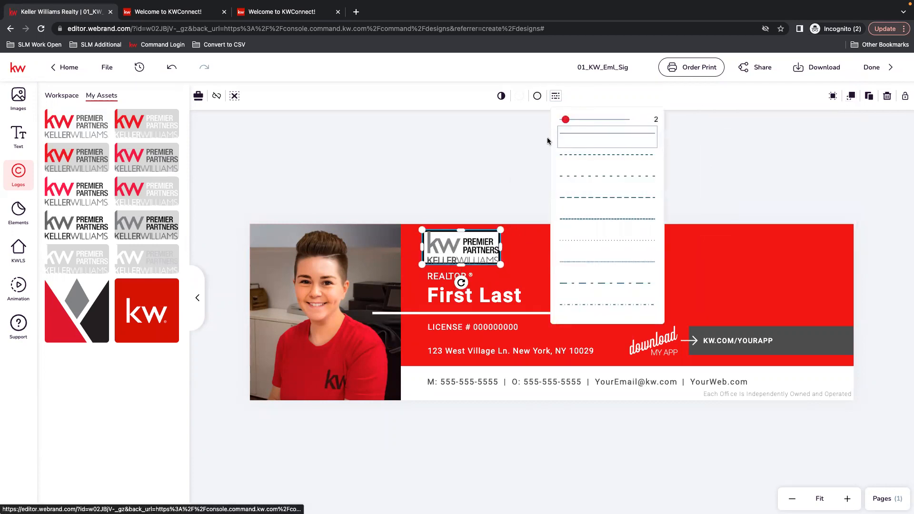
pyautogui.moveTo(501, 265); pyautogui.dragTo(508, 268)
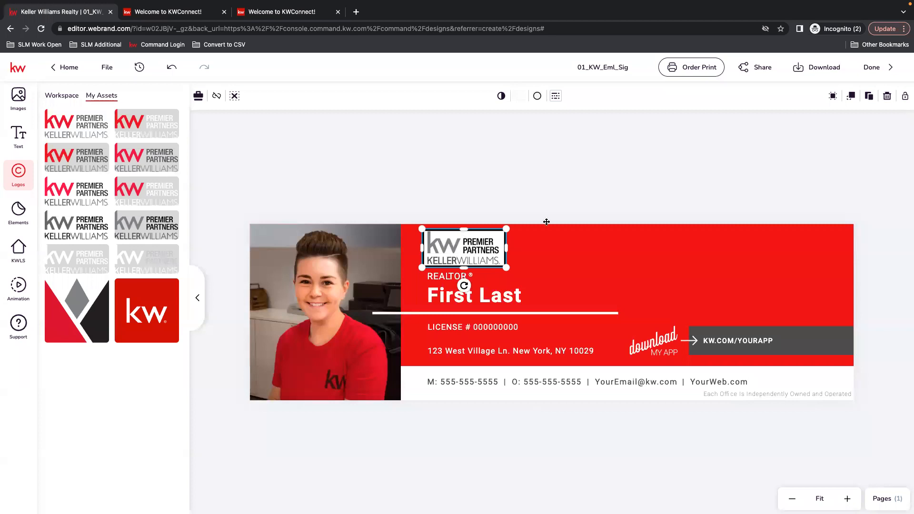
# Make the Premier Partners logo's background transparent and check the result on the banner
pyautogui.click(519, 96)
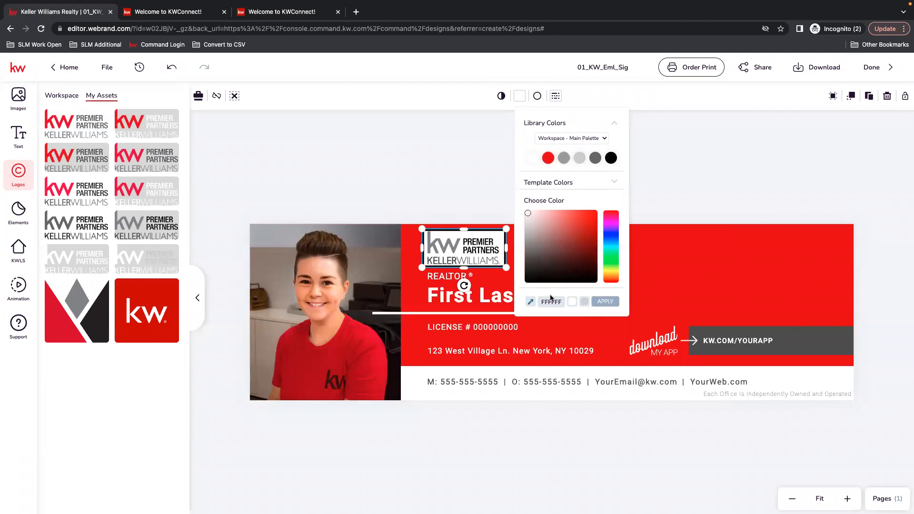
pyautogui.click(584, 302)
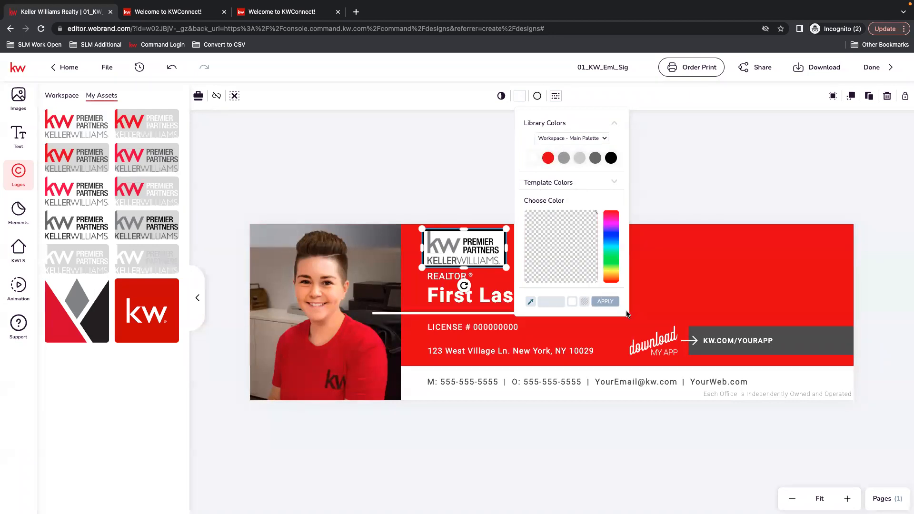
pyautogui.click(605, 301)
pyautogui.click(556, 198)
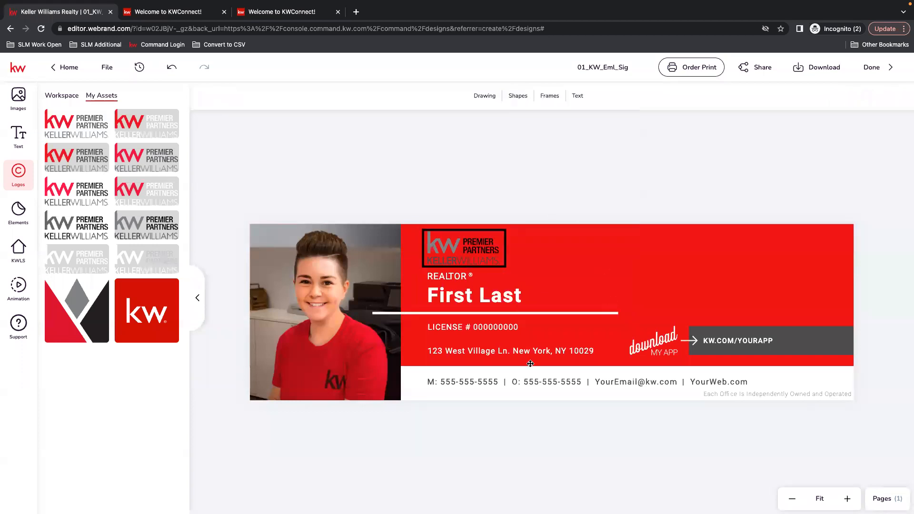
pyautogui.click(483, 232)
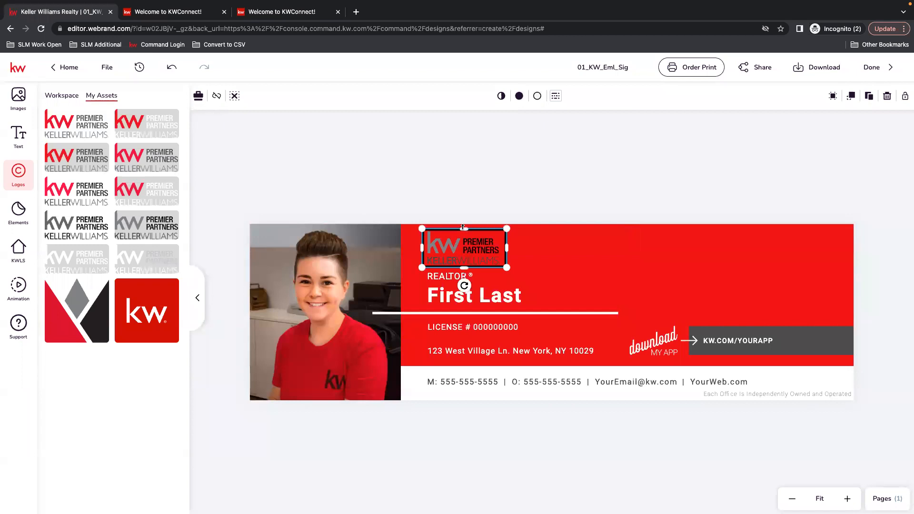
pyautogui.click(486, 173)
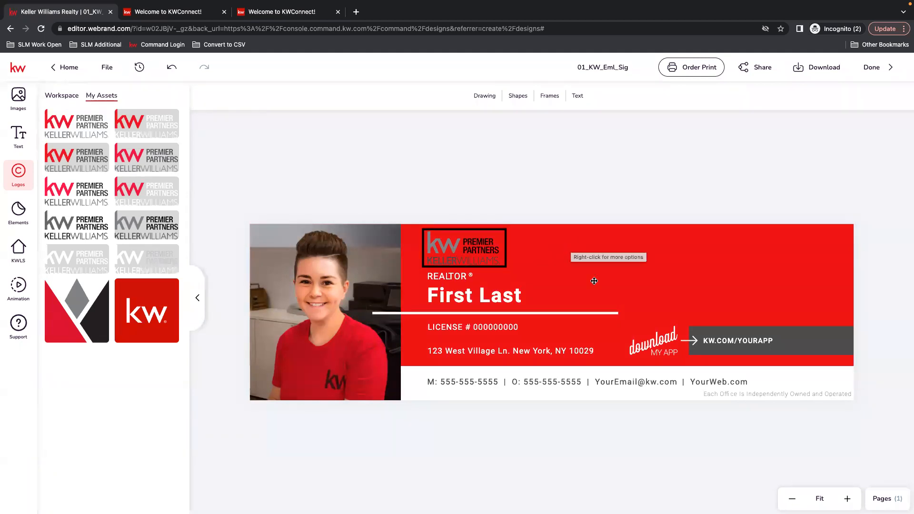
pyautogui.click(486, 303)
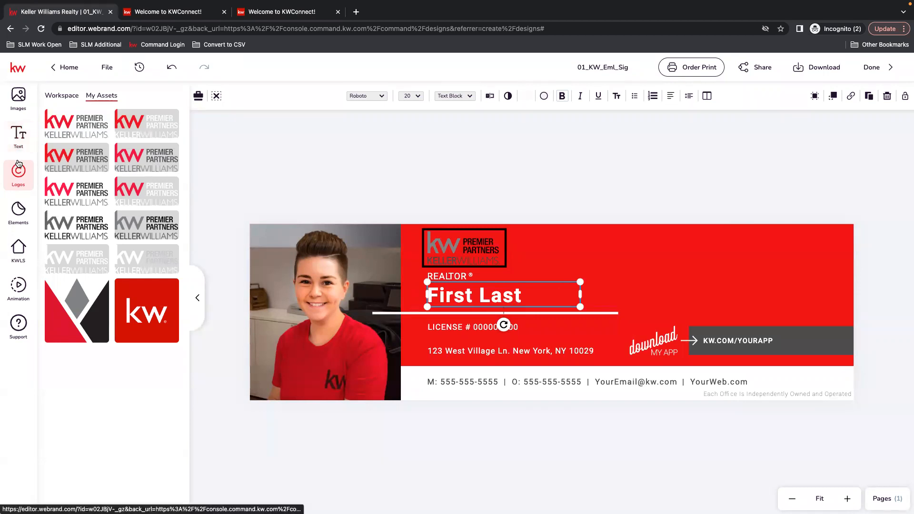
# Replace the placeholder surname 'Last' with the agent's surname
pyautogui.doubleClick(494, 297)
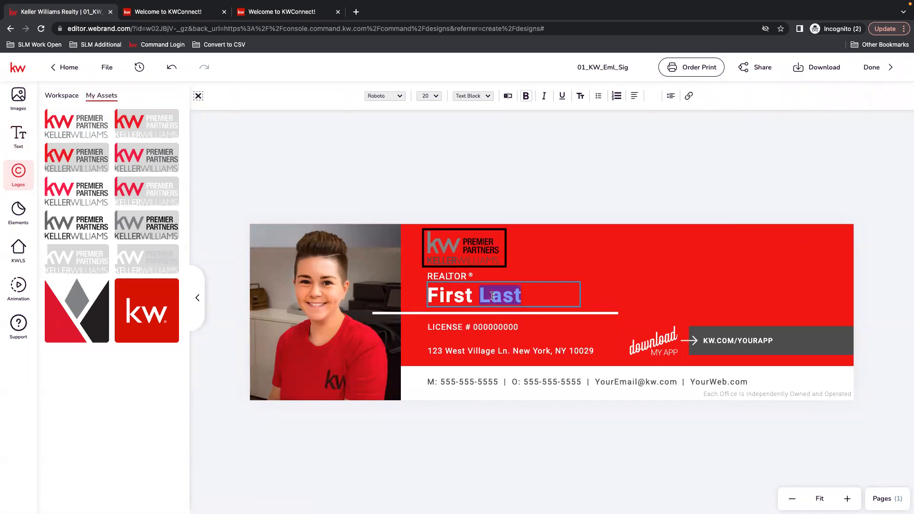
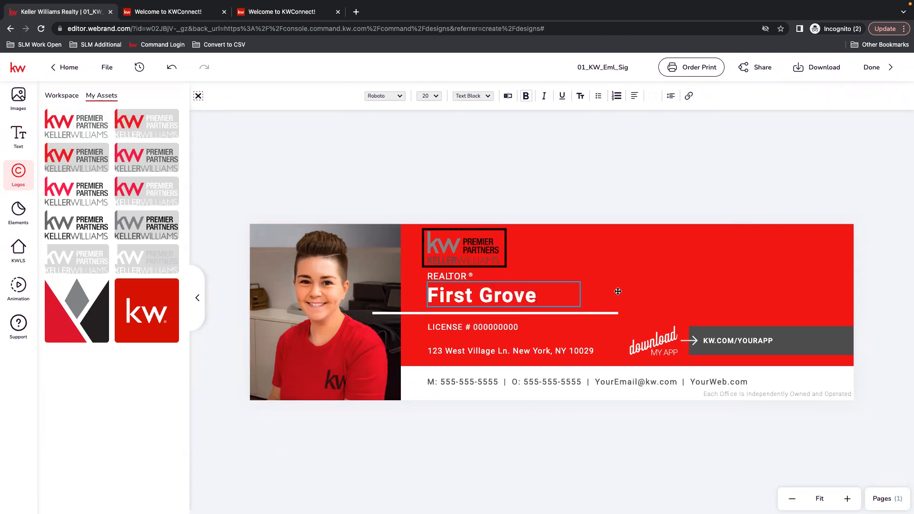
pyautogui.press('Escape')
# Replace 'First' with the agent's first name in the text editor and save it
pyautogui.click(475, 297)
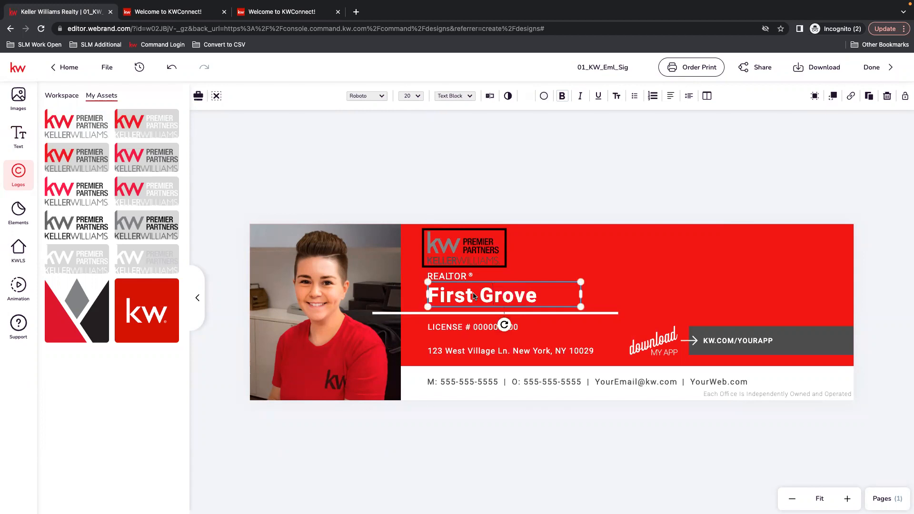
pyautogui.click(490, 97)
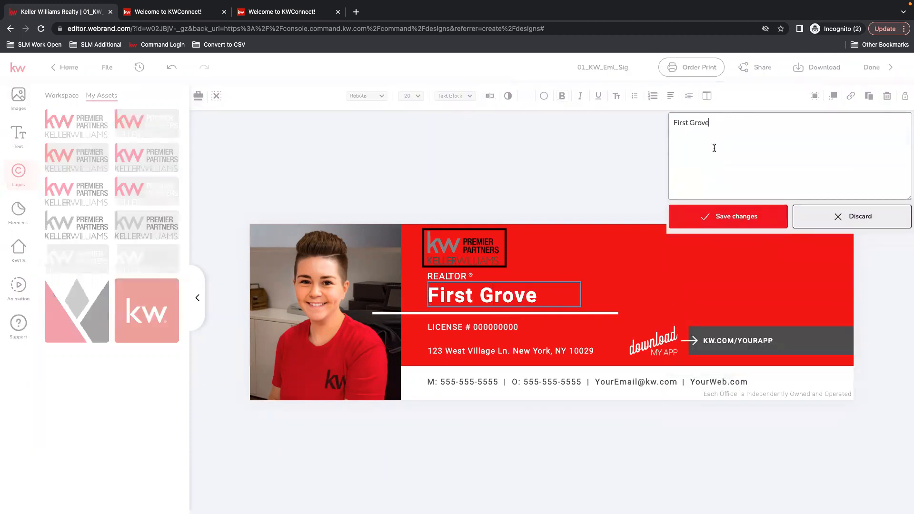
pyautogui.doubleClick(680, 122)
pyautogui.click(731, 221)
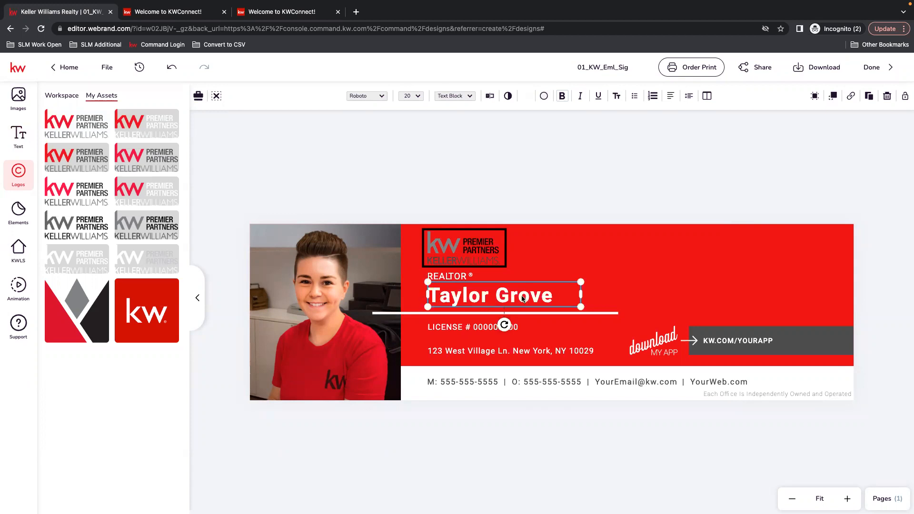
pyautogui.click(521, 219)
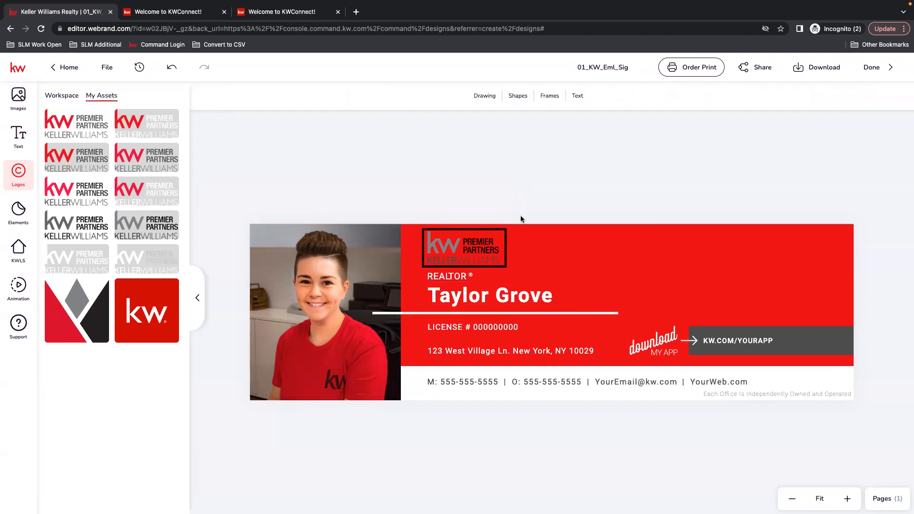
pyautogui.click(458, 298)
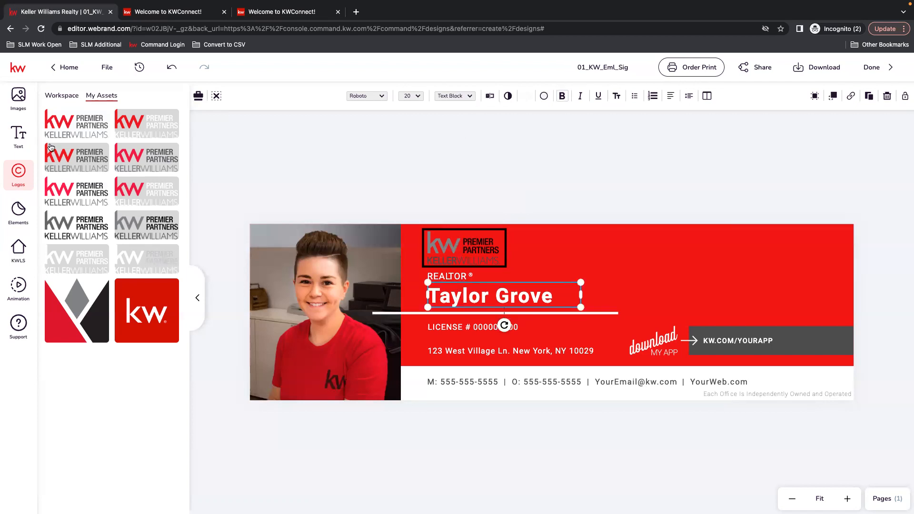
# Add a Title text preset to the banner, delete it again, and reselect the name
pyautogui.click(19, 138)
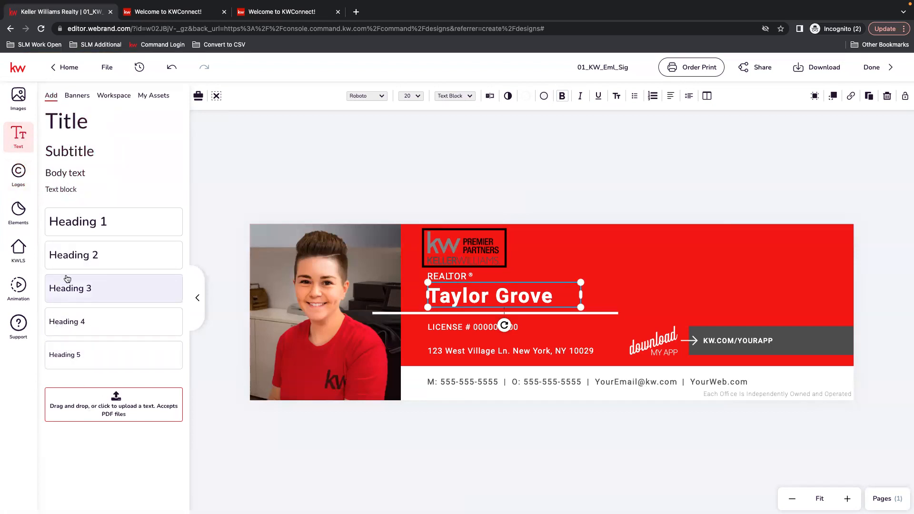
pyautogui.moveTo(66, 127); pyautogui.dragTo(646, 264)
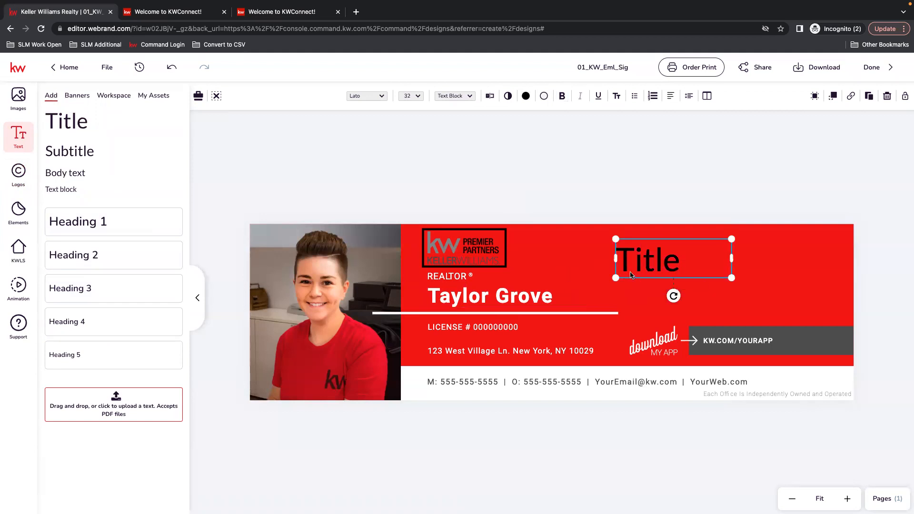
pyautogui.press('Delete')
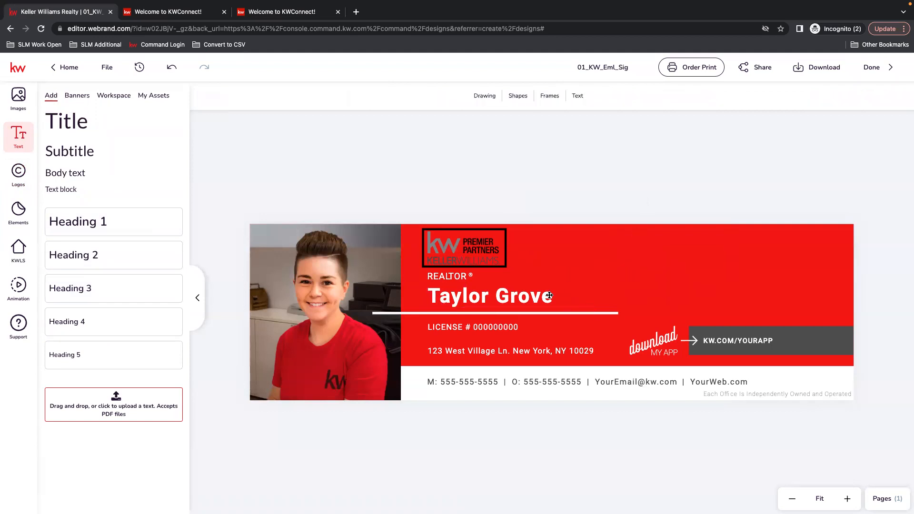
pyautogui.click(501, 303)
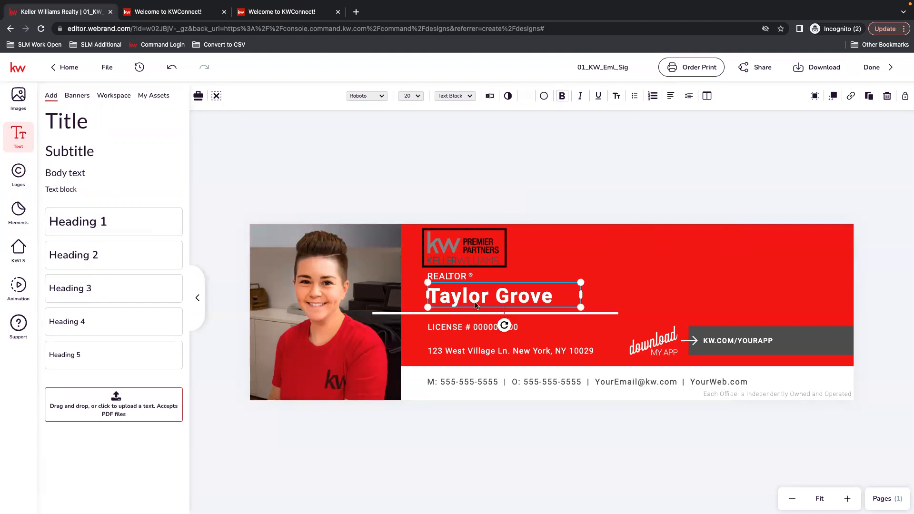
# Show the saved text assets and replace the name heading with the saved full-name entry
pyautogui.click(154, 97)
pyautogui.moveTo(118, 224)
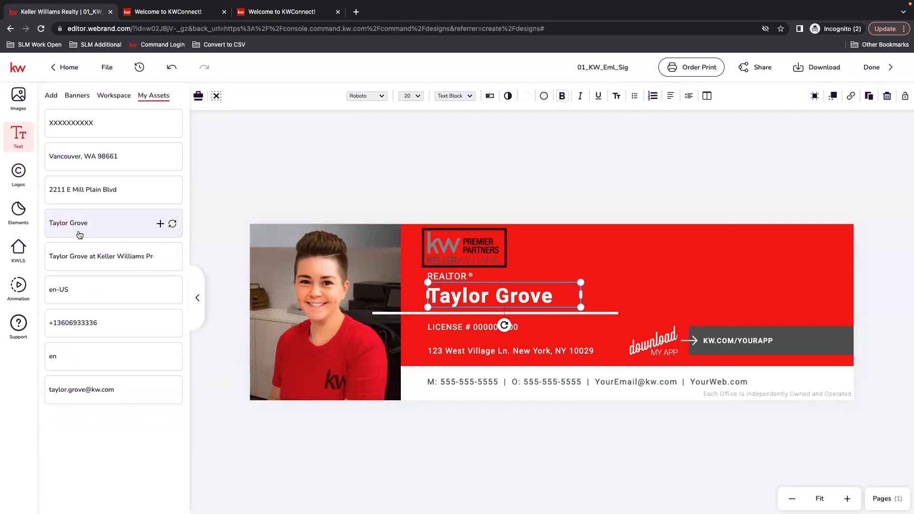
pyautogui.doubleClick(533, 295)
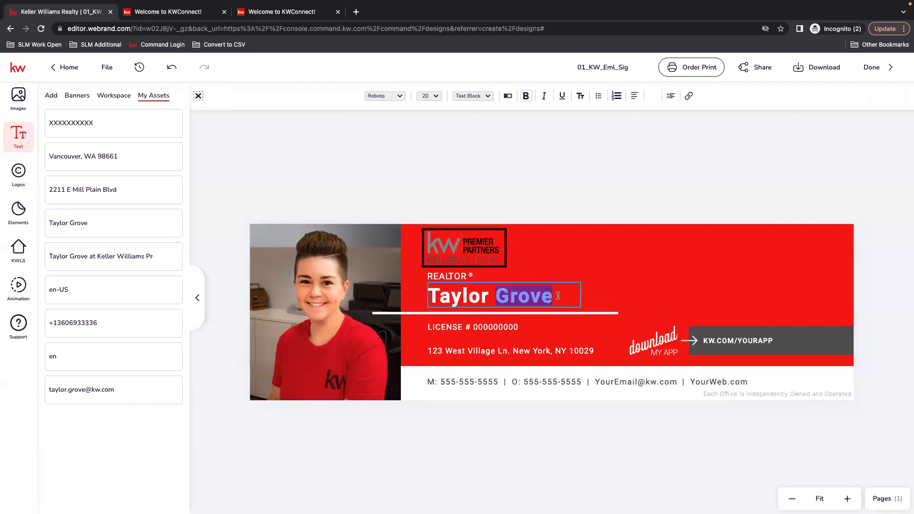
pyautogui.press('Left')
pyautogui.write('A')
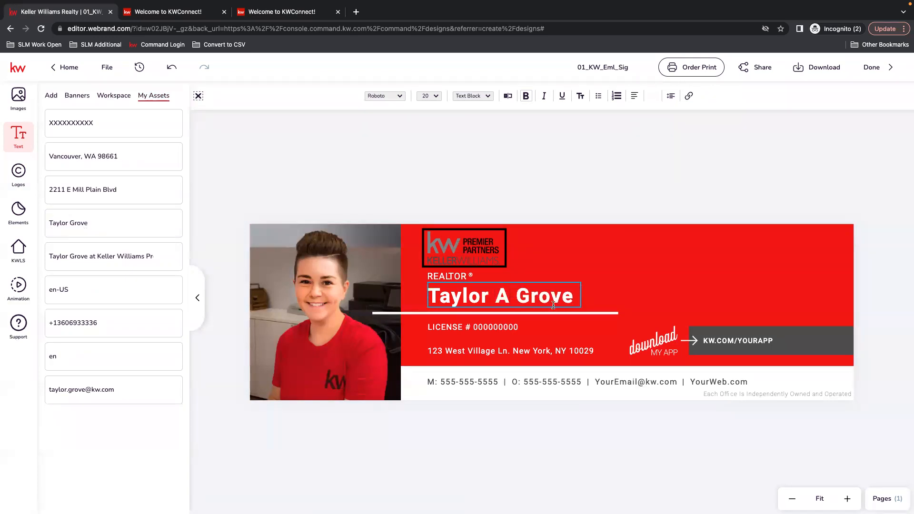
pyautogui.press('Escape')
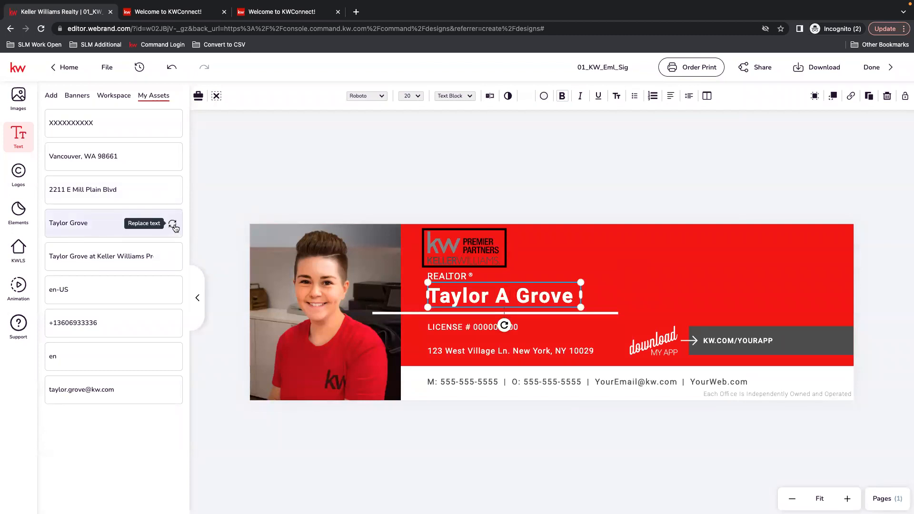
pyautogui.click(173, 224)
pyautogui.click(531, 207)
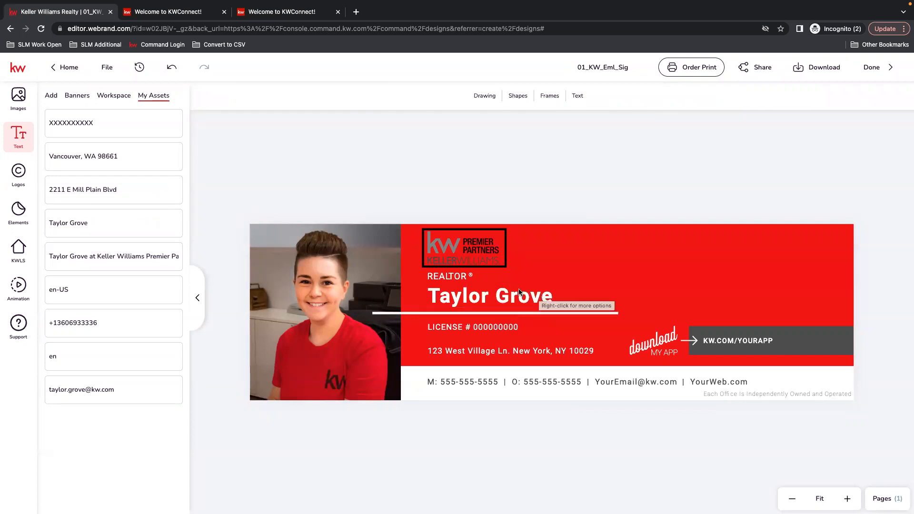
pyautogui.click(492, 328)
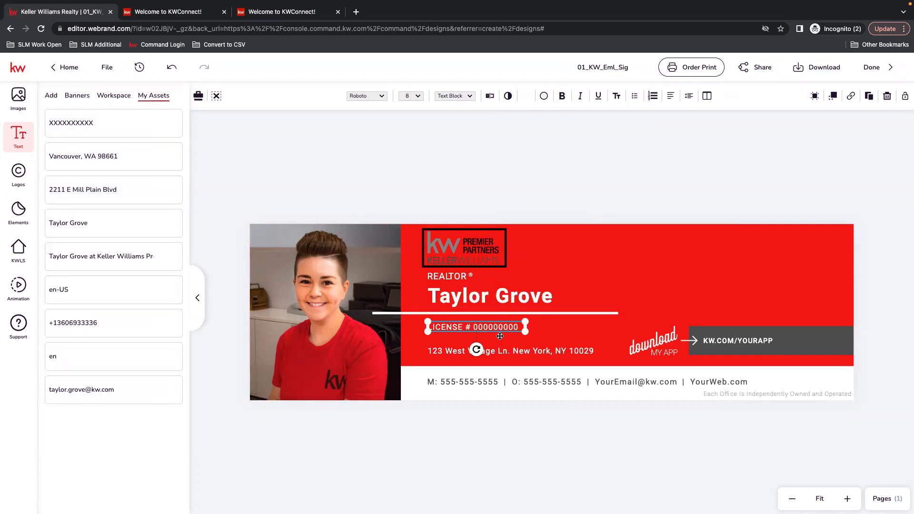
pyautogui.click(491, 94)
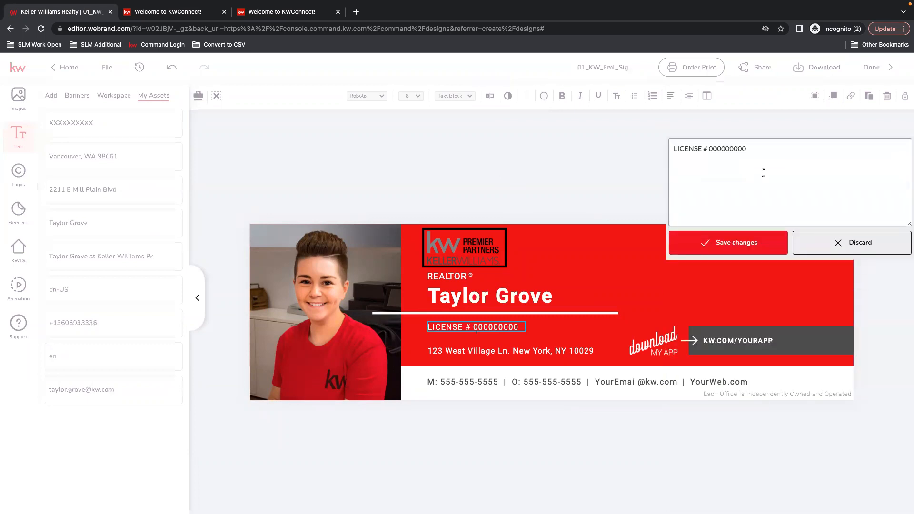
pyautogui.click(697, 215)
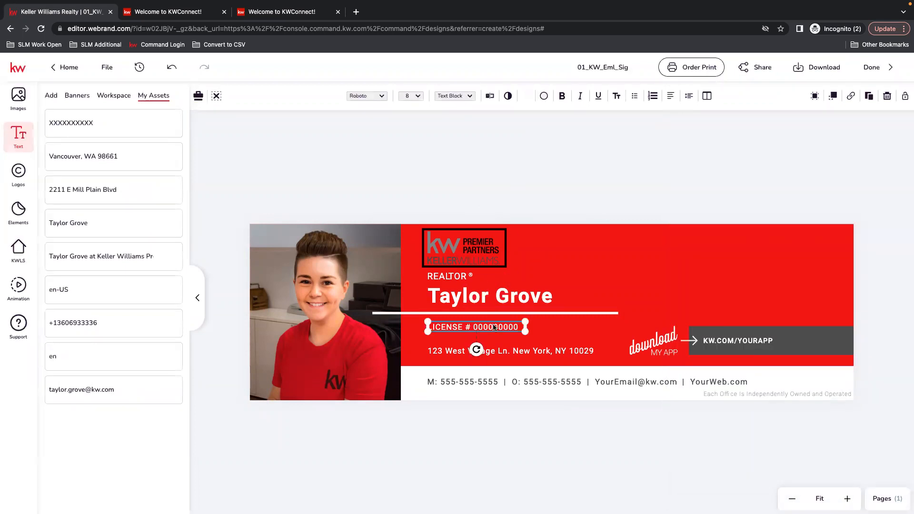
pyautogui.click(511, 353)
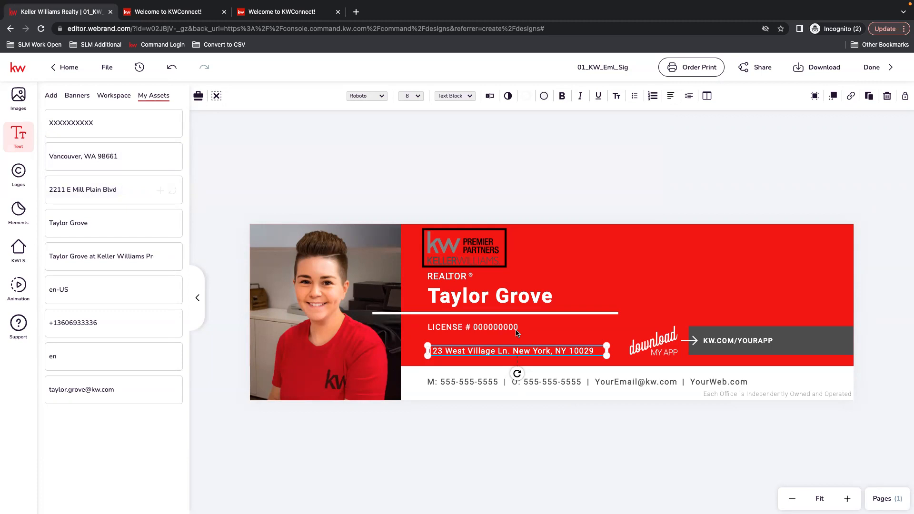
# Retype the address's house number in place of the placeholder 123
pyautogui.doubleClick(519, 351)
pyautogui.moveTo(505, 353); pyautogui.dragTo(428, 352)
pyautogui.click(436, 351)
pyautogui.doubleClick(436, 351)
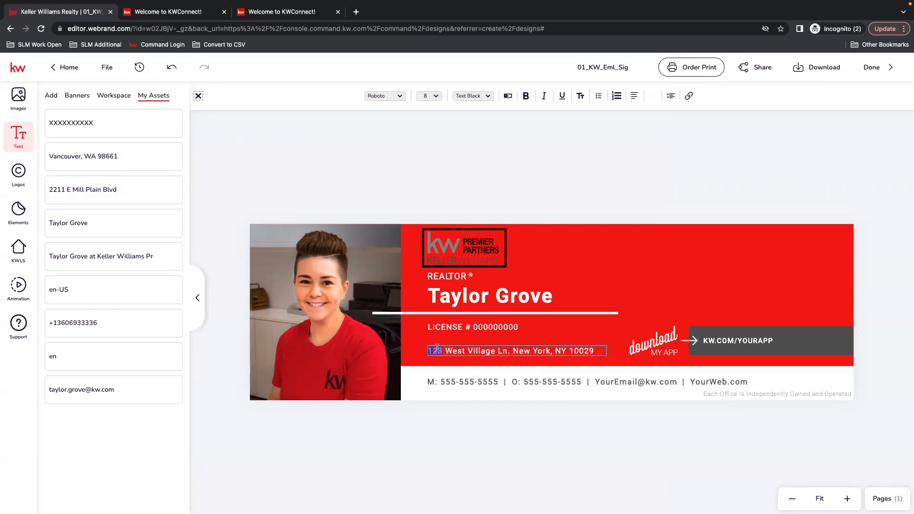
pyautogui.write('2211')
pyautogui.doubleClick(457, 351)
pyautogui.click(528, 350)
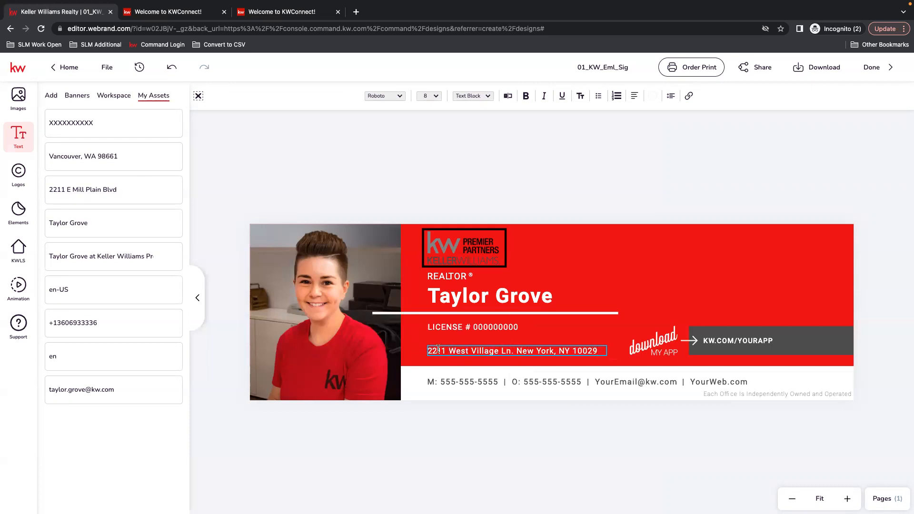
pyautogui.press('Escape')
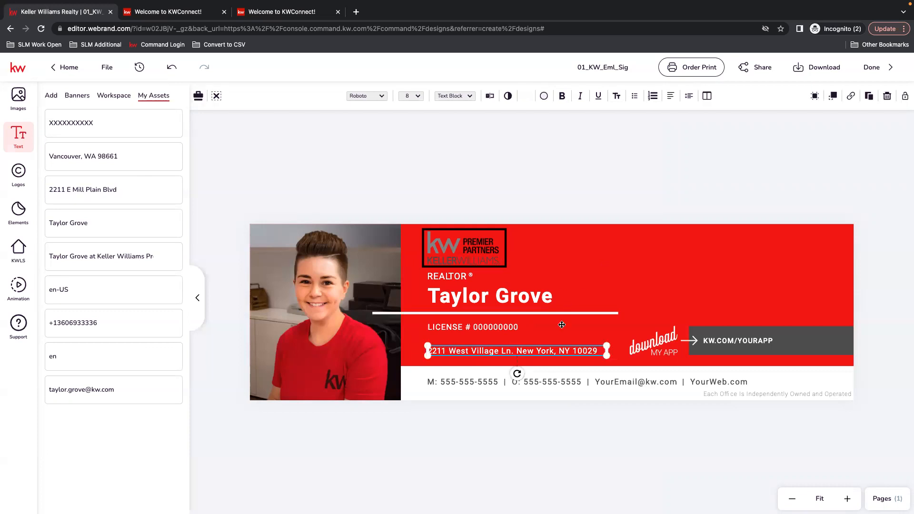
# Replace the address with the saved street address asset and shrink its box to fit
pyautogui.moveTo(105, 187)
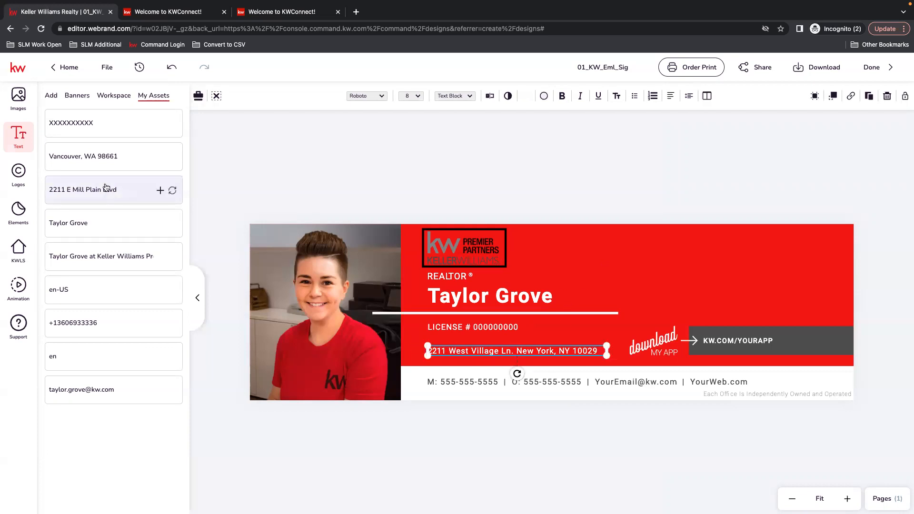
pyautogui.click(172, 191)
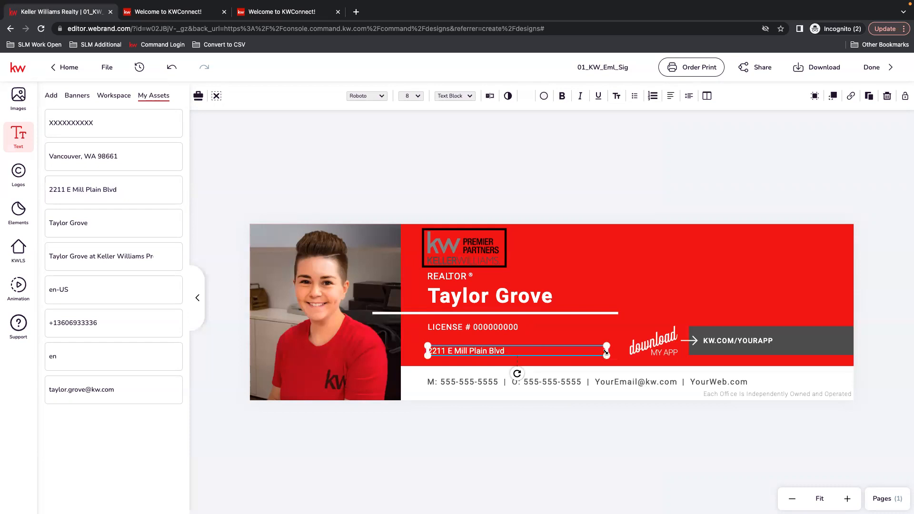
pyautogui.moveTo(606, 348); pyautogui.dragTo(506, 350)
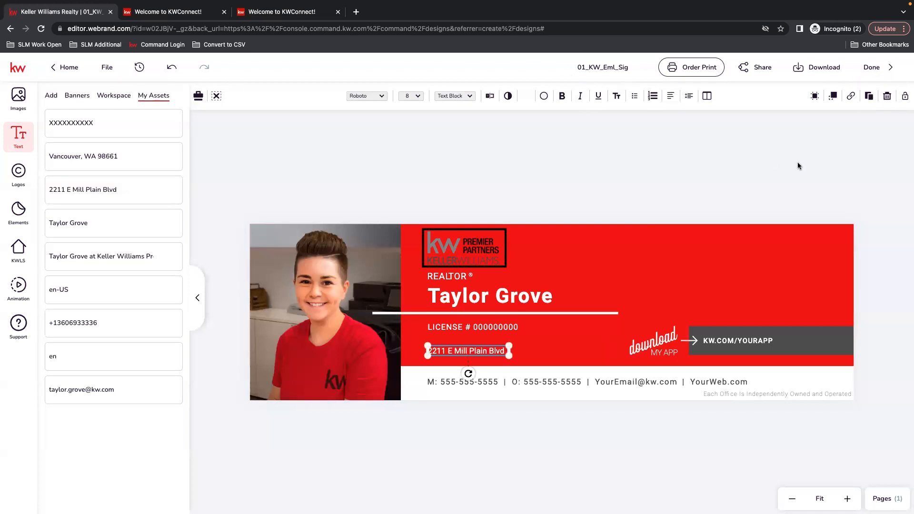
# Duplicate the street address and fill the copy with the saved city, state and ZIP asset
pyautogui.click(869, 97)
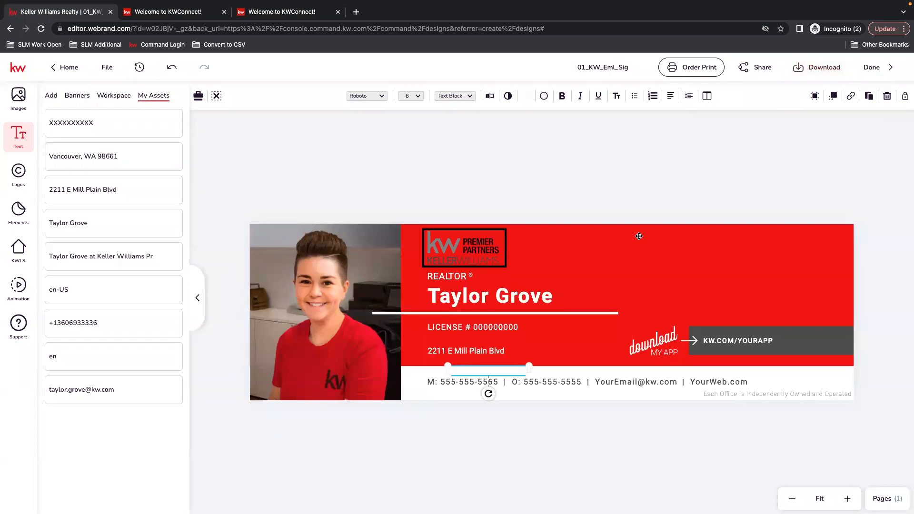
pyautogui.moveTo(492, 373); pyautogui.dragTo(489, 349)
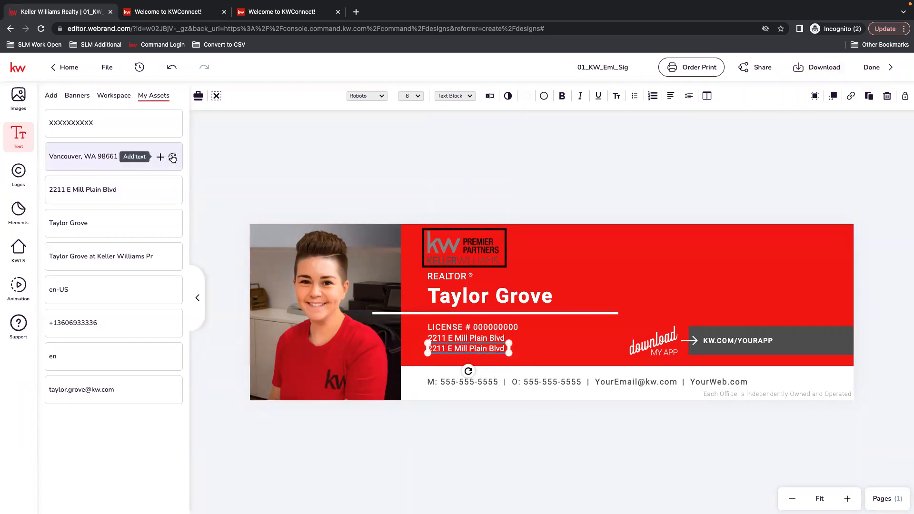
pyautogui.click(173, 158)
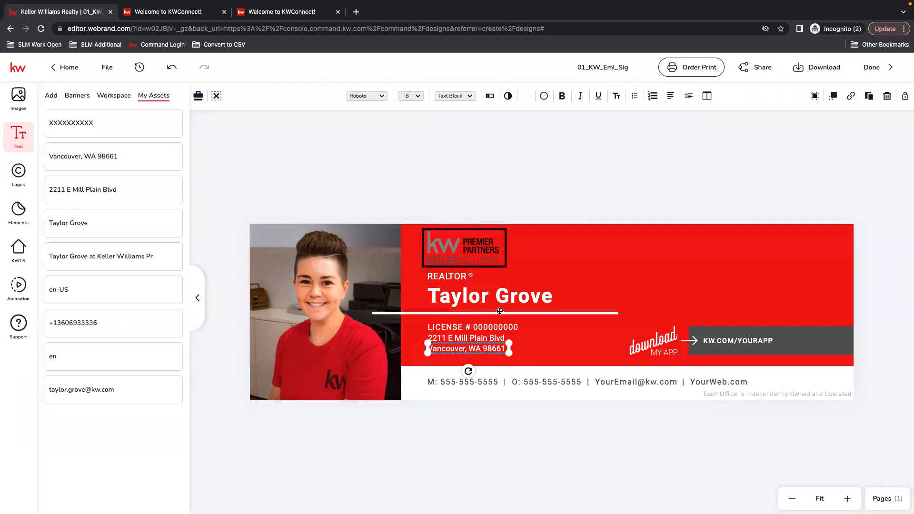
# Nudge the city line and the street address line down slightly
pyautogui.click(402, 157)
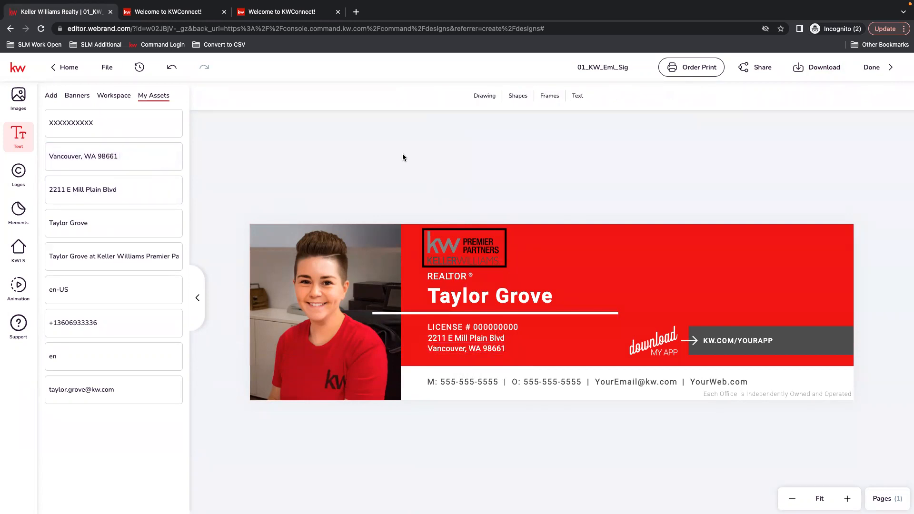
pyautogui.click(468, 353)
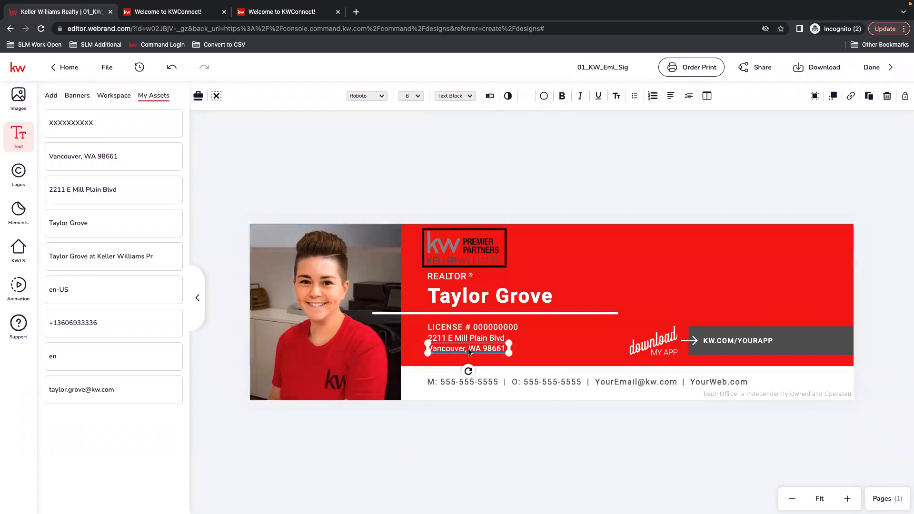
pyautogui.press('Down')
pyautogui.press('Down')
pyautogui.press('Down')
pyautogui.press('Down')
pyautogui.click(474, 339)
pyautogui.press('Down')
pyautogui.press('Down')
pyautogui.press('Down')
pyautogui.press('Down')
pyautogui.press('Down')
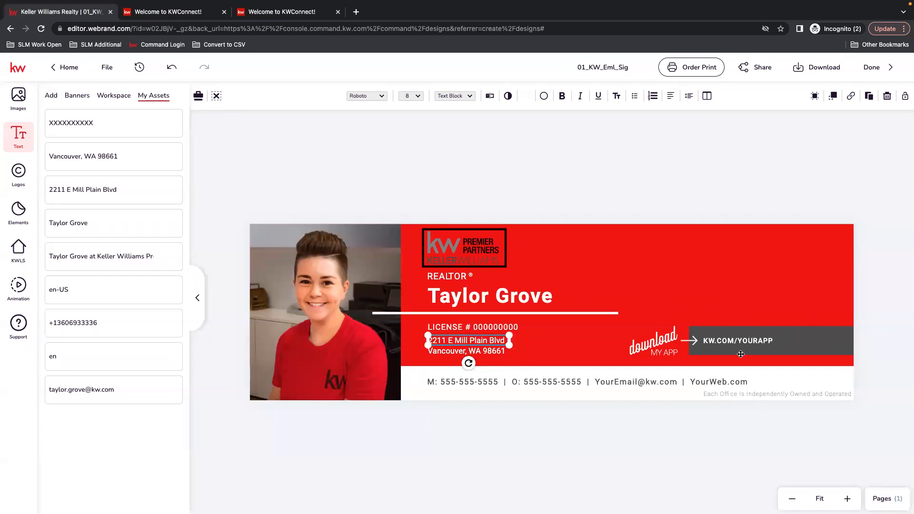
pyautogui.click(670, 332)
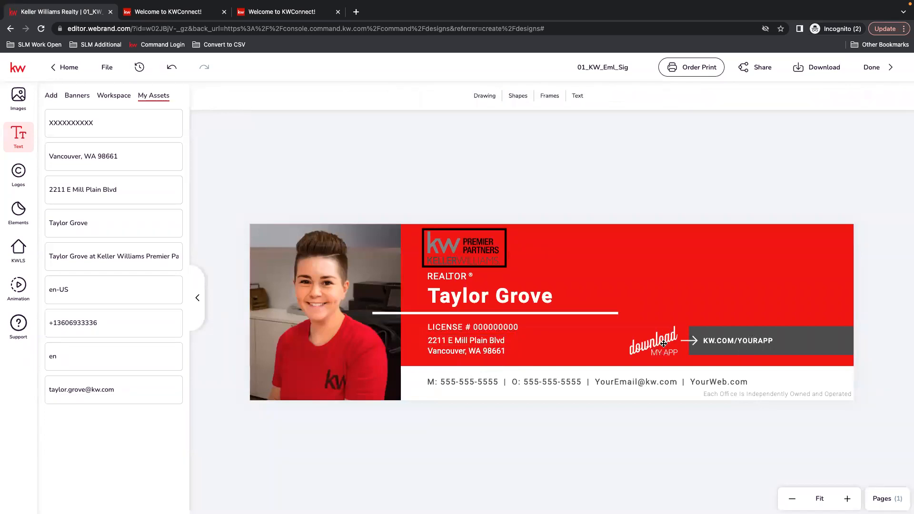
# Select the KW.COM/YOURAPP text and open the Images panel's picture sources
pyautogui.click(664, 344)
pyautogui.click(770, 343)
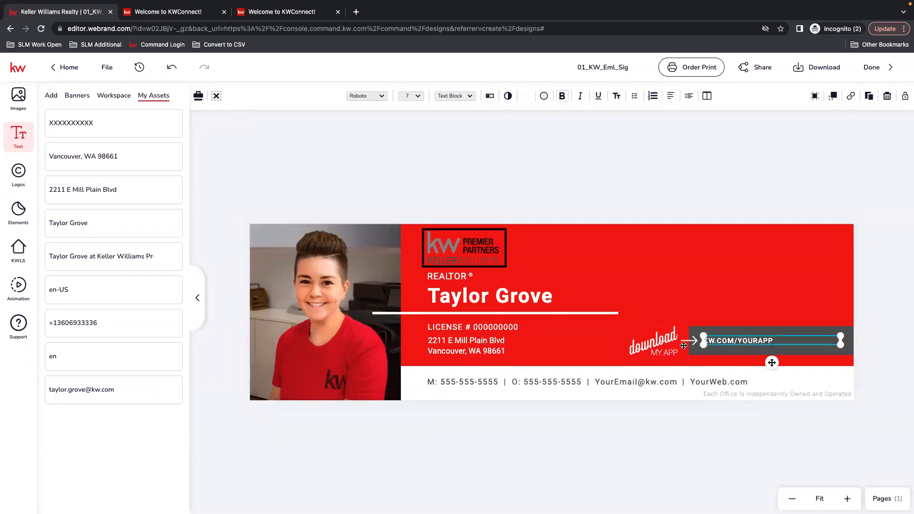
pyautogui.moveTo(176, 125)
pyautogui.click(18, 97)
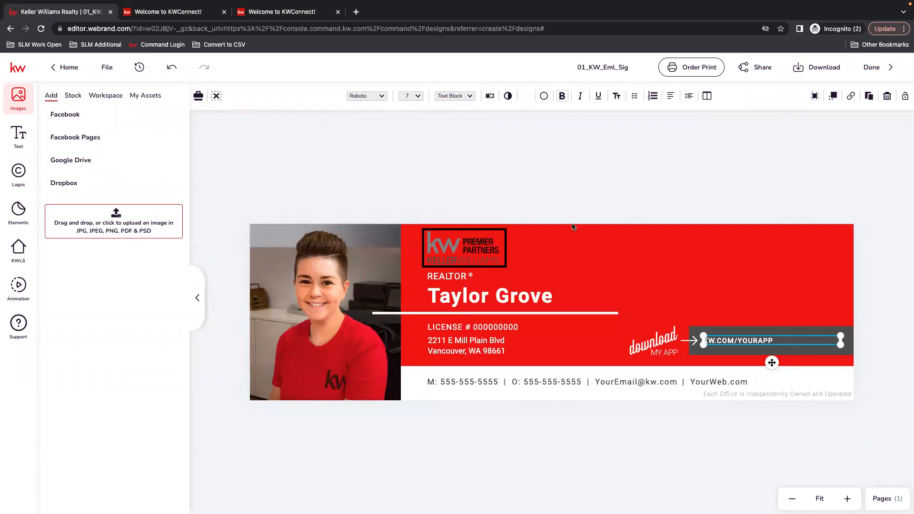
# Add the diamond SLM logo from My Assets Logos, shrink it, and place it top-right on the banner
pyautogui.click(147, 95)
pyautogui.click(8, 171)
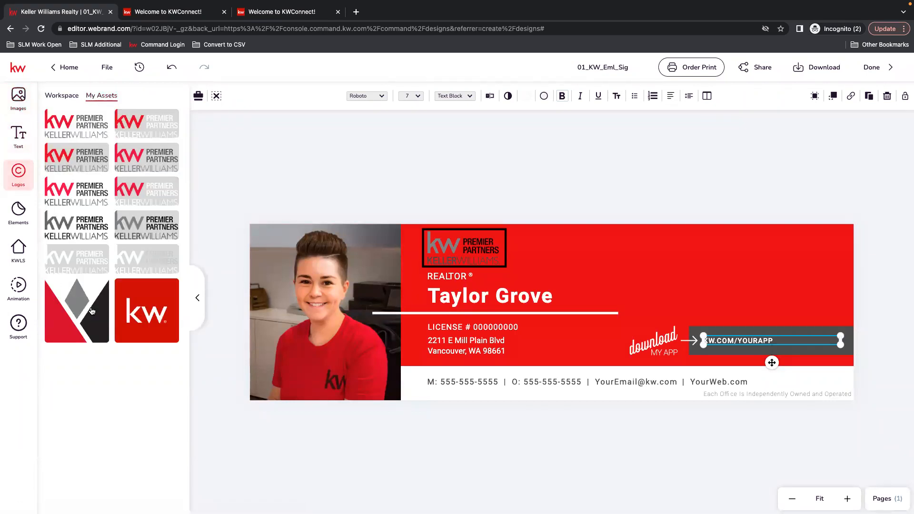
pyautogui.click(76, 306)
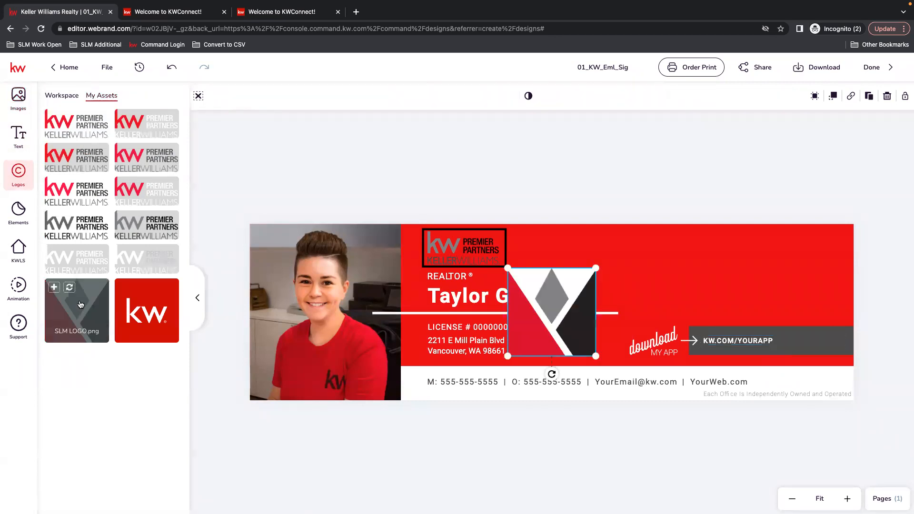
pyautogui.moveTo(558, 322); pyautogui.dragTo(802, 272)
pyautogui.moveTo(838, 229); pyautogui.dragTo(817, 250)
pyautogui.moveTo(787, 285); pyautogui.dragTo(805, 270)
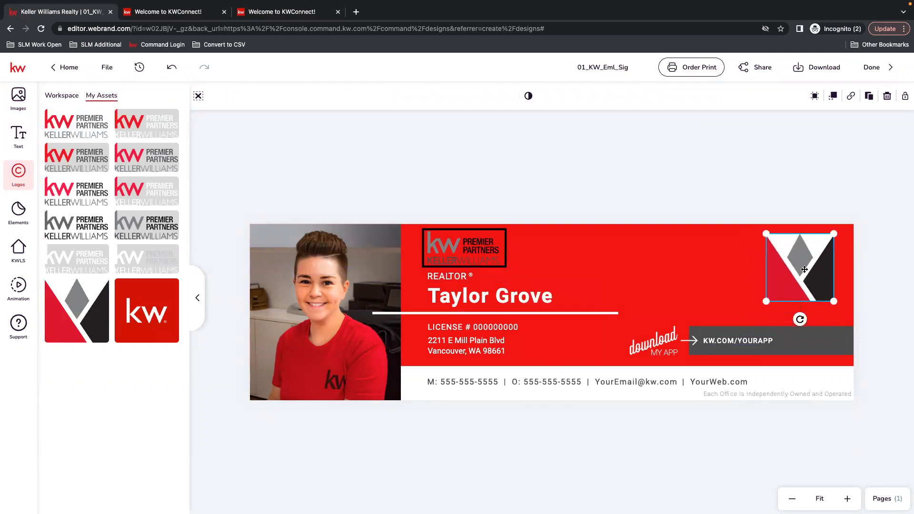
pyautogui.click(727, 197)
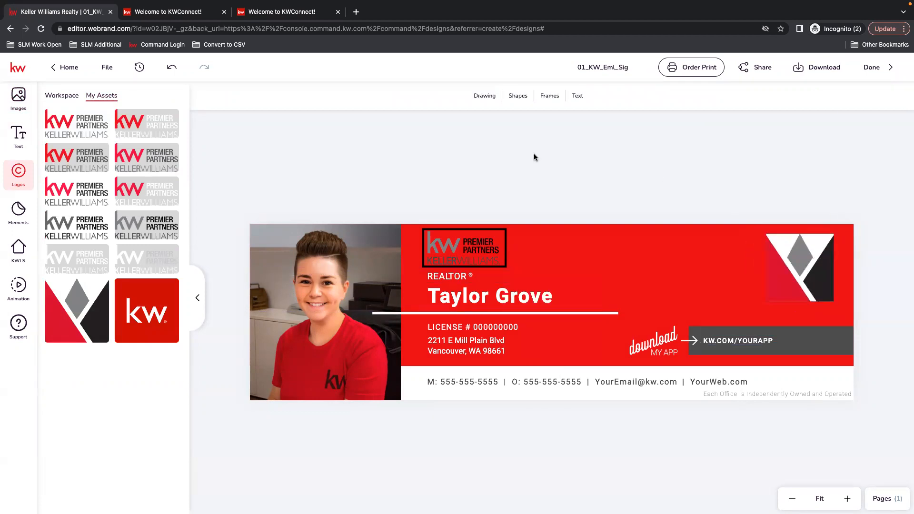
# Add a square over the top-right logo and fill it white
pyautogui.click(518, 96)
pyautogui.click(616, 156)
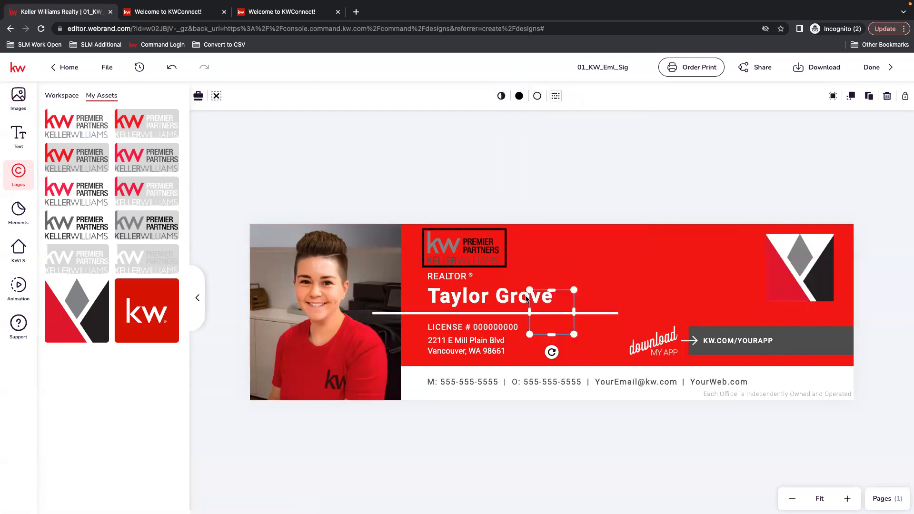
pyautogui.moveTo(555, 314); pyautogui.dragTo(842, 312)
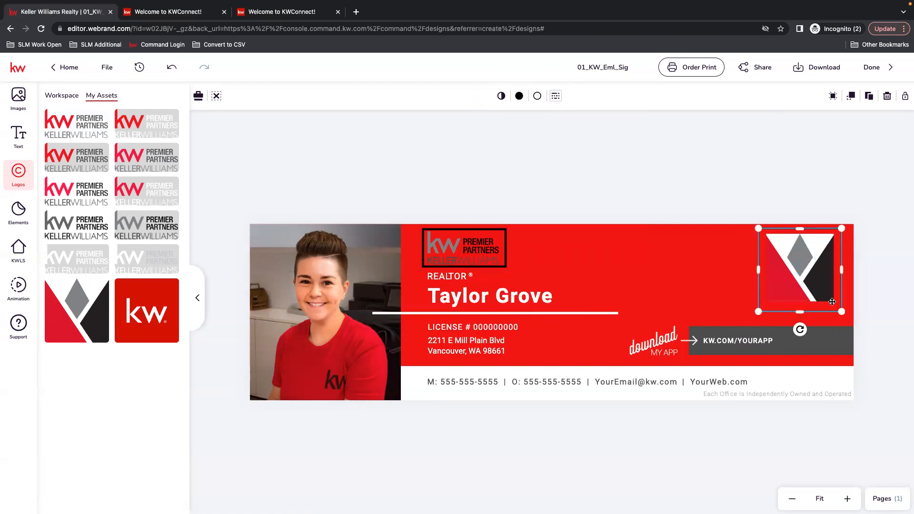
pyautogui.click(519, 95)
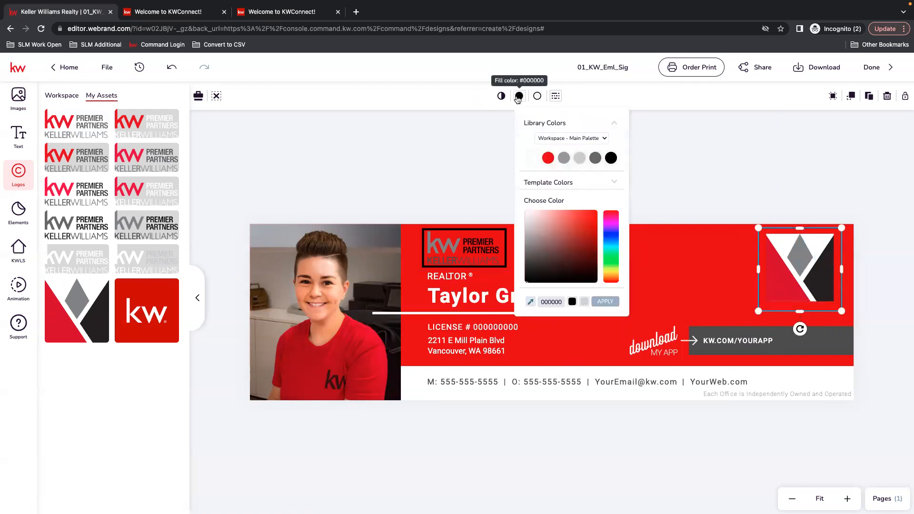
pyautogui.click(531, 159)
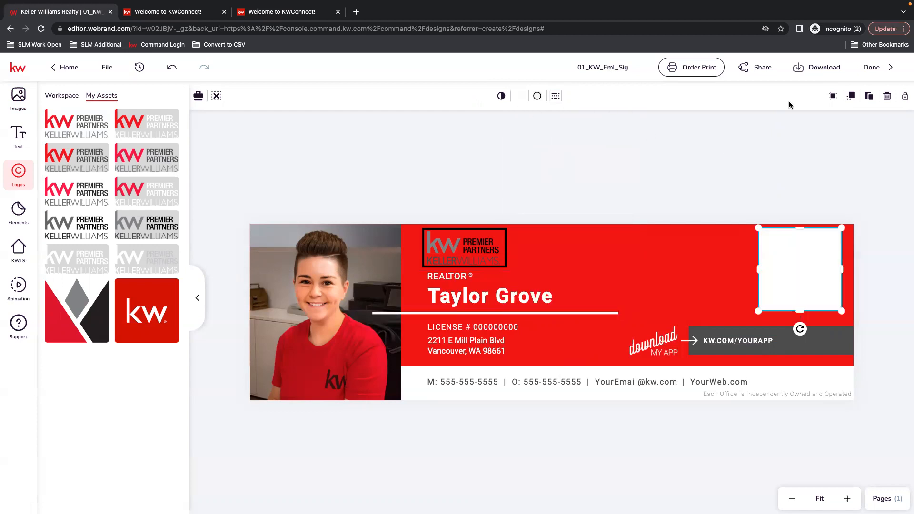
# Send the white square backward so it sits behind the SLM logo
pyautogui.click(849, 98)
pyautogui.click(850, 98)
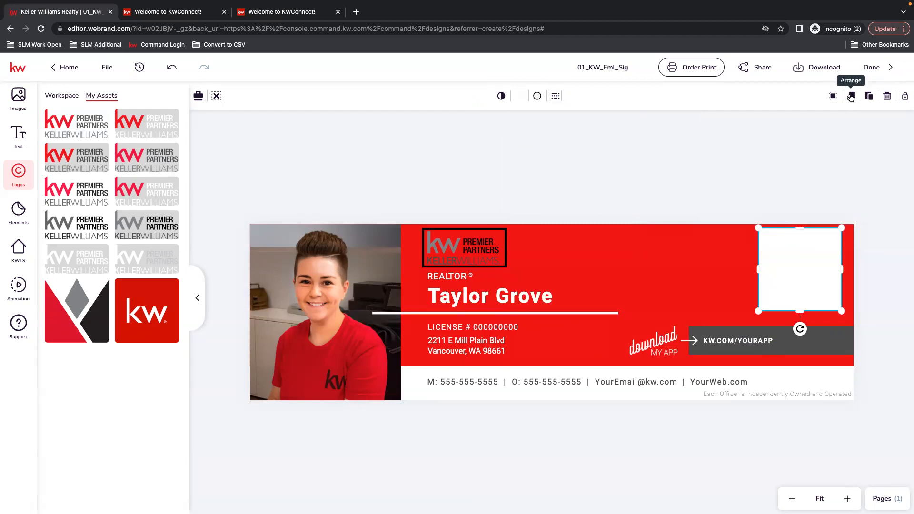
pyautogui.click(850, 98)
pyautogui.click(741, 133)
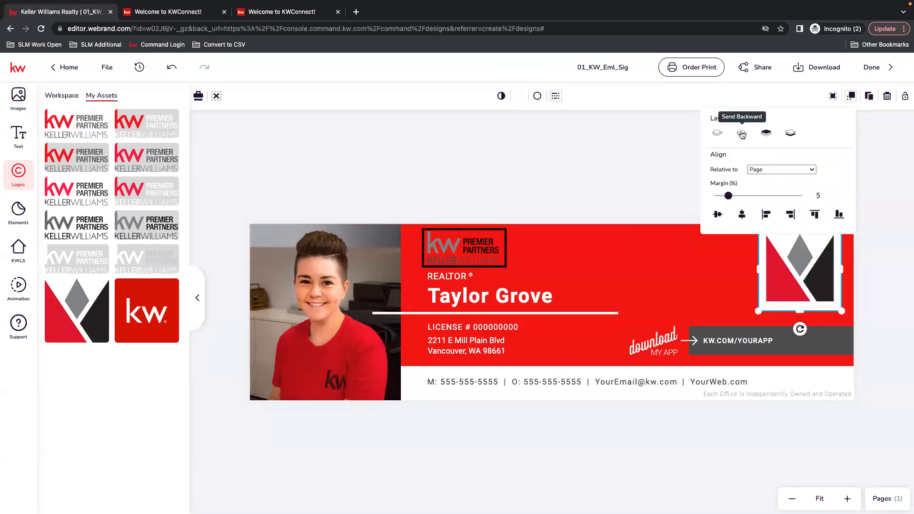
pyautogui.click(621, 163)
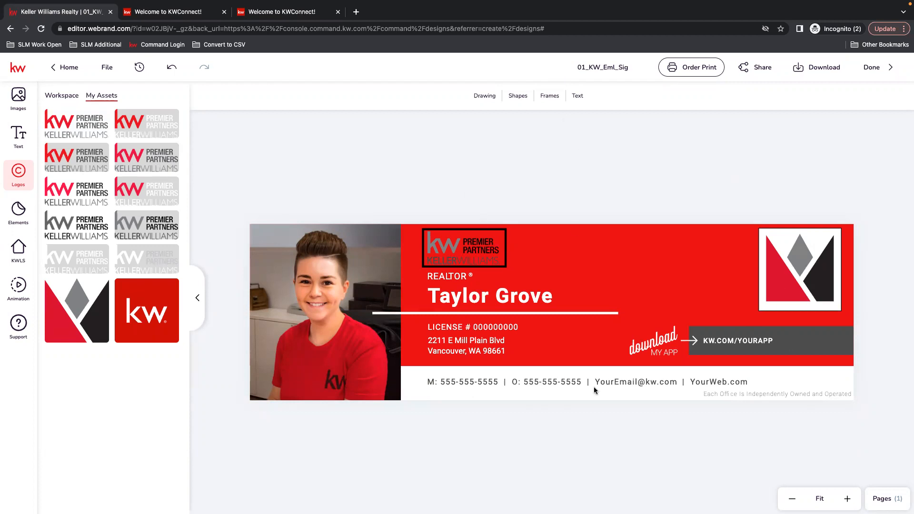
# Trial-replace the footer contact line with the saved phone-number text asset, then undo it
pyautogui.click(493, 376)
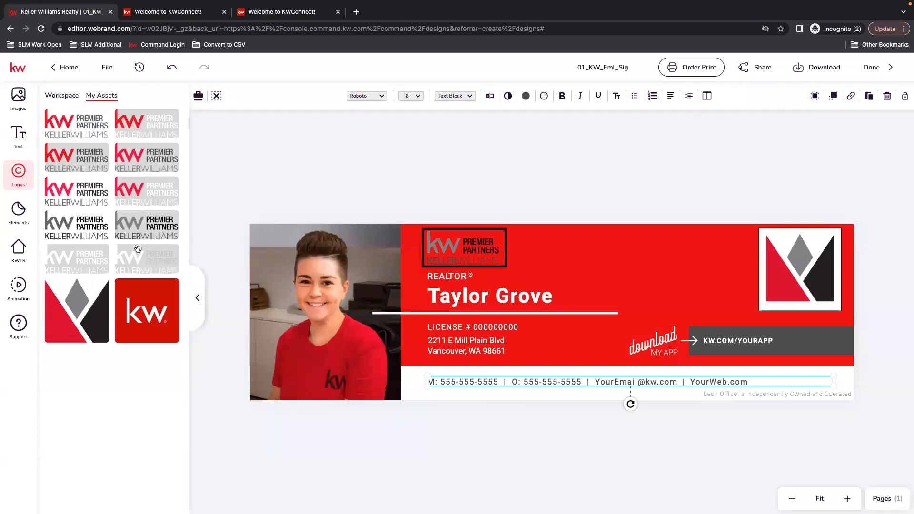
pyautogui.click(17, 147)
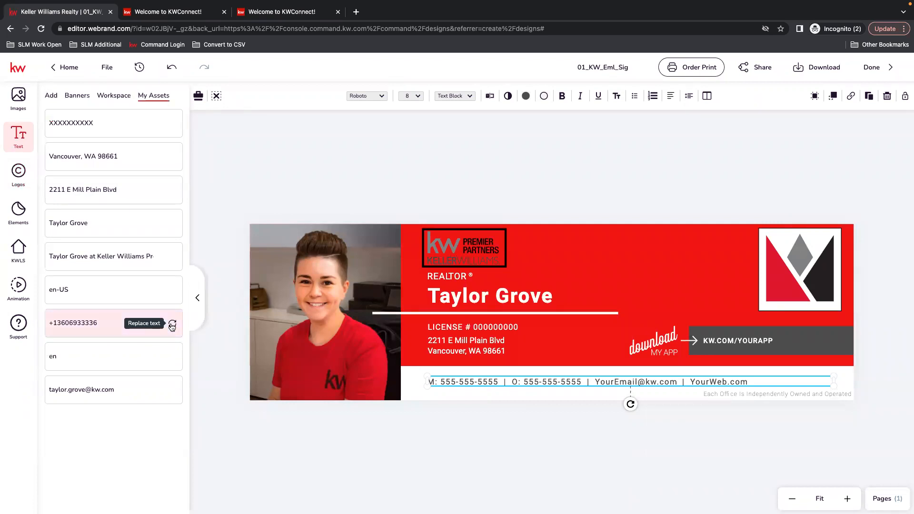
pyautogui.click(172, 326)
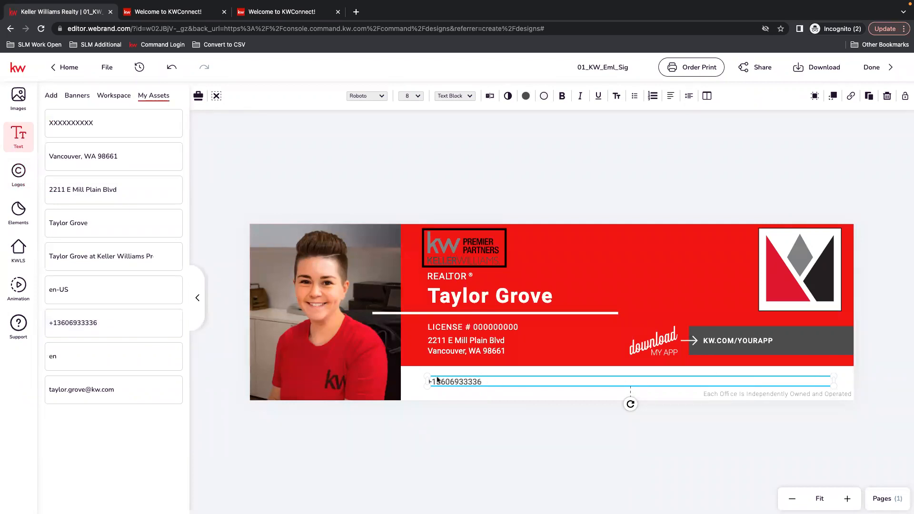
pyautogui.click(172, 72)
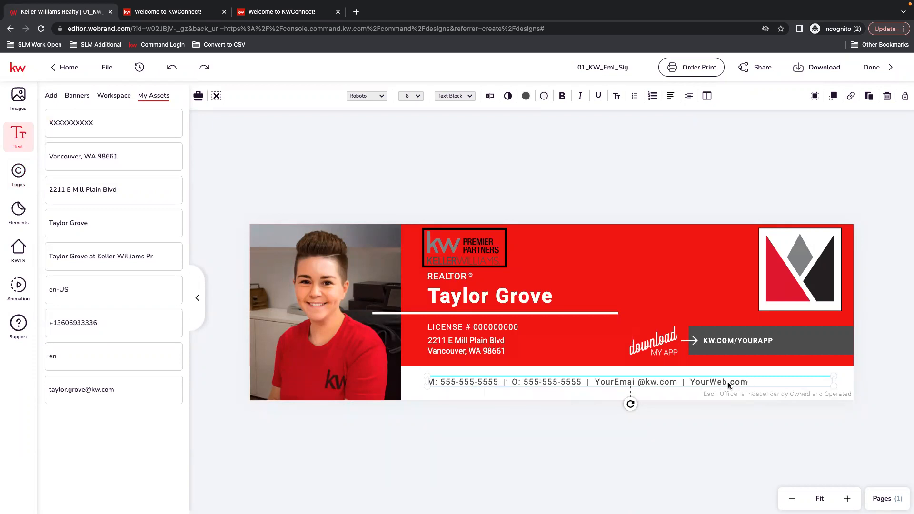
# Replace the placeholder mobile and office numbers in the contact line with the agent's number
pyautogui.click(489, 97)
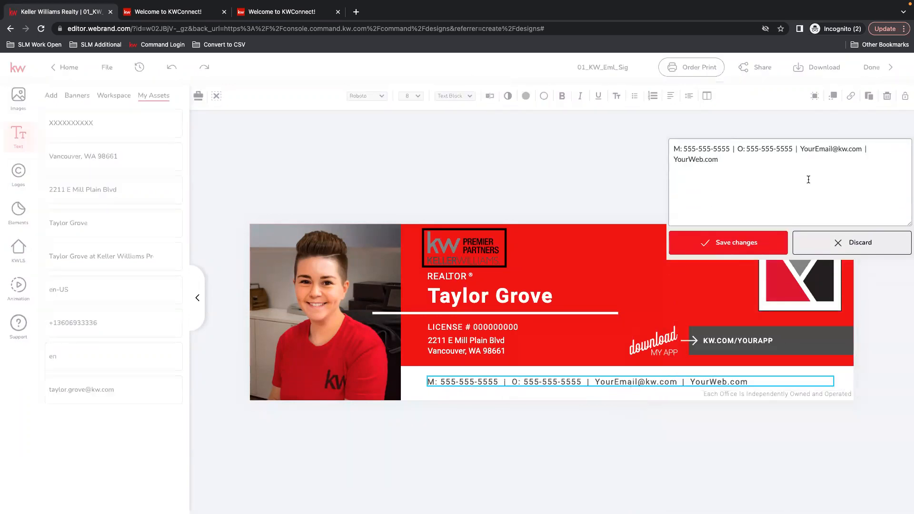
pyautogui.moveTo(730, 122); pyautogui.dragTo(684, 122)
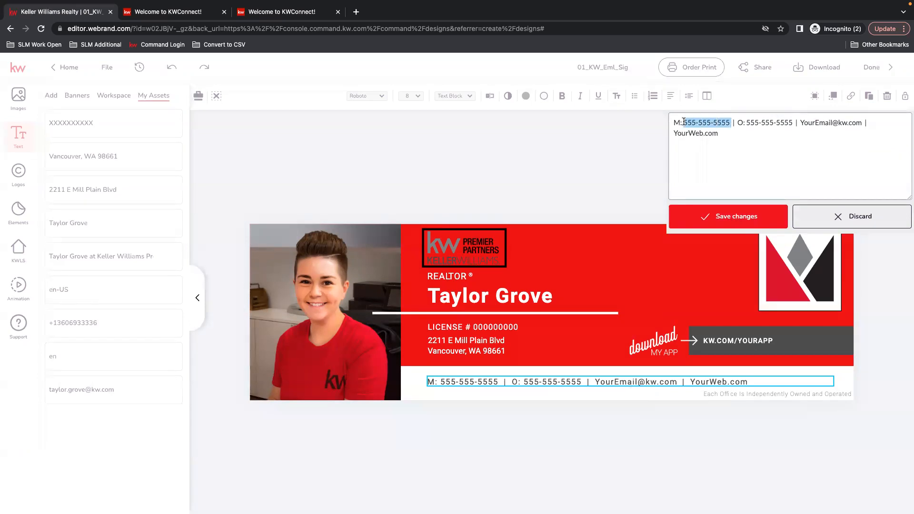
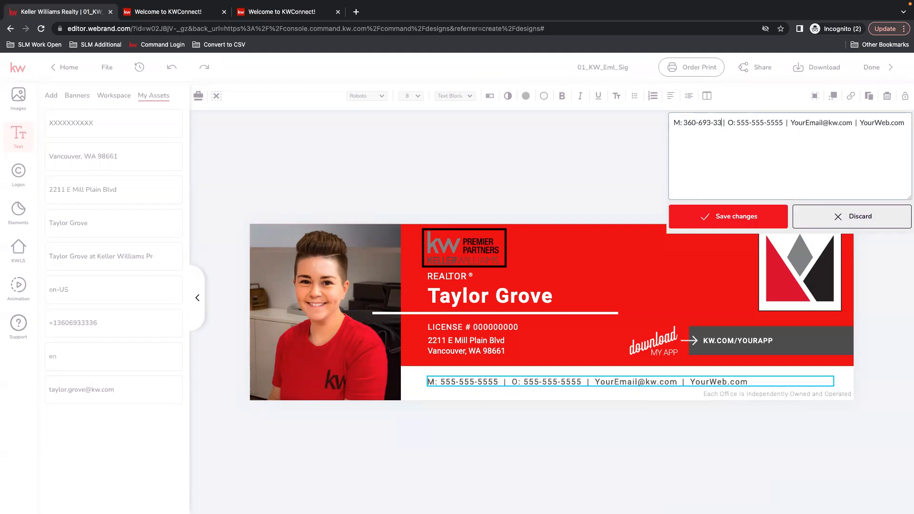
pyautogui.moveTo(791, 123); pyautogui.dragTo(746, 123)
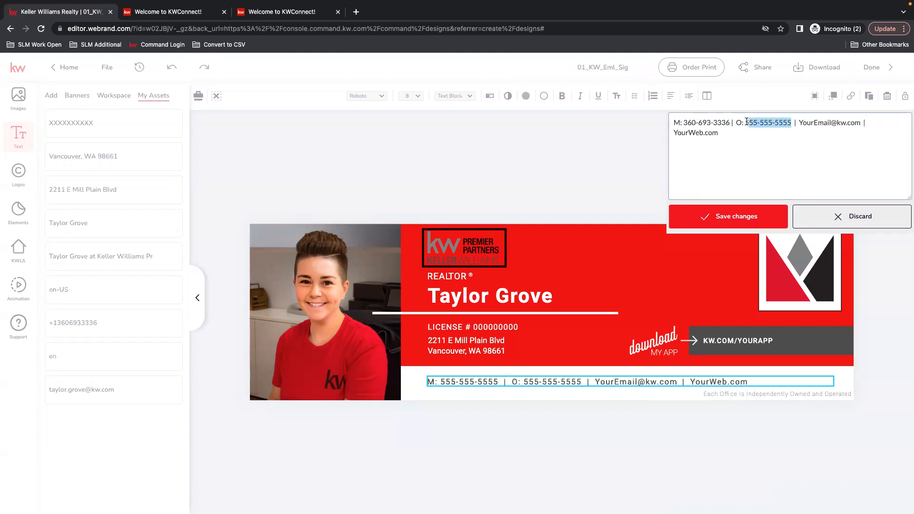
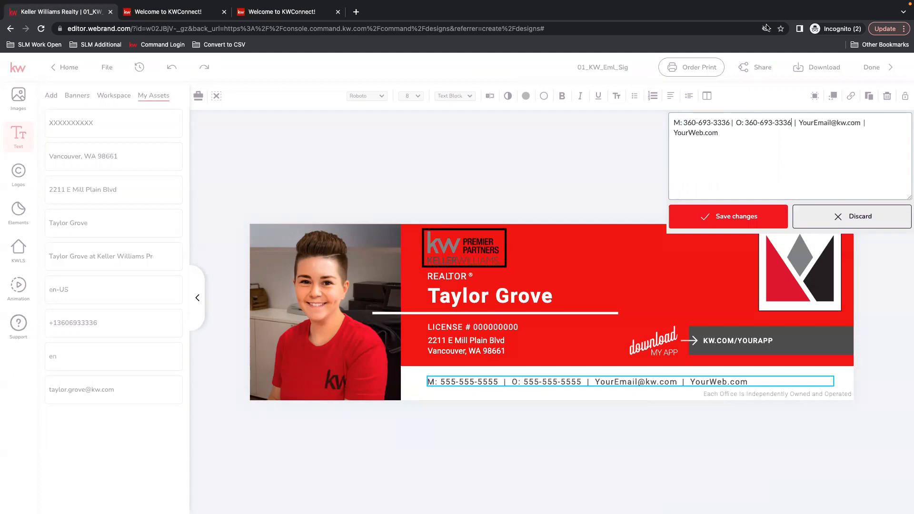
# Replace the placeholder e-mail name and website with the agent's own, and save the line
pyautogui.click(833, 122)
pyautogui.press('BackSpace')
pyautogui.press('BackSpace')
pyautogui.press('BackSpace')
pyautogui.press('BackSpace')
pyautogui.press('BackSpace')
pyautogui.press('BackSpace')
pyautogui.press('BackSpace')
pyautogui.press('BackSpace')
pyautogui.press('BackSpace')
pyautogui.moveTo(703, 133); pyautogui.dragTo(676, 134)
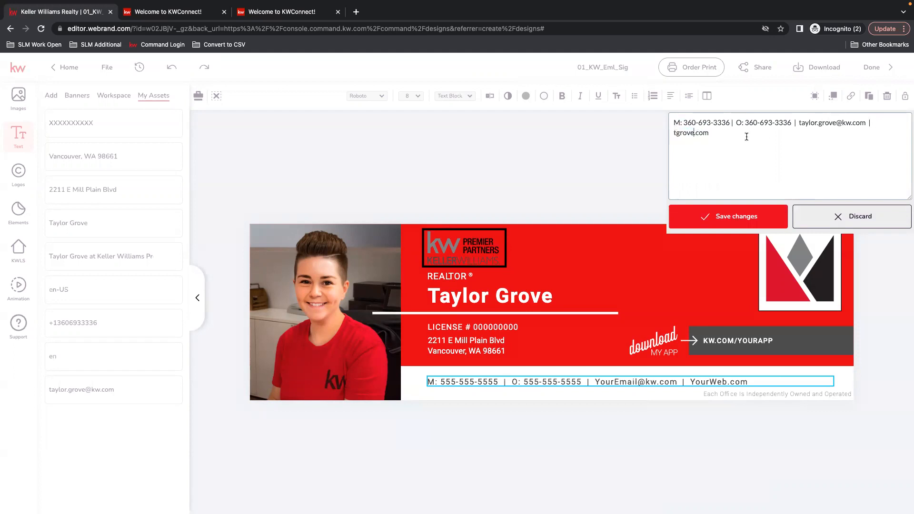
pyautogui.click(759, 209)
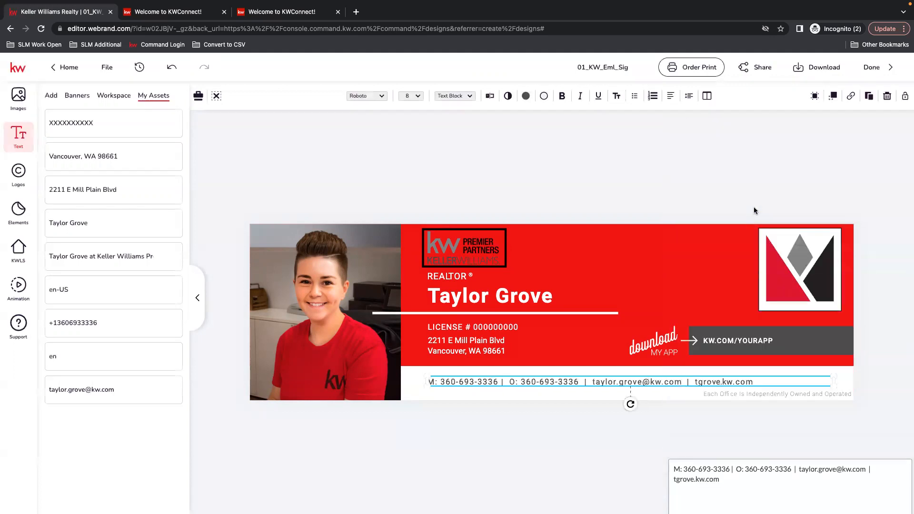
# Download the signature design as the PNG file 01_KW_Eml_Sig.png
pyautogui.click(631, 177)
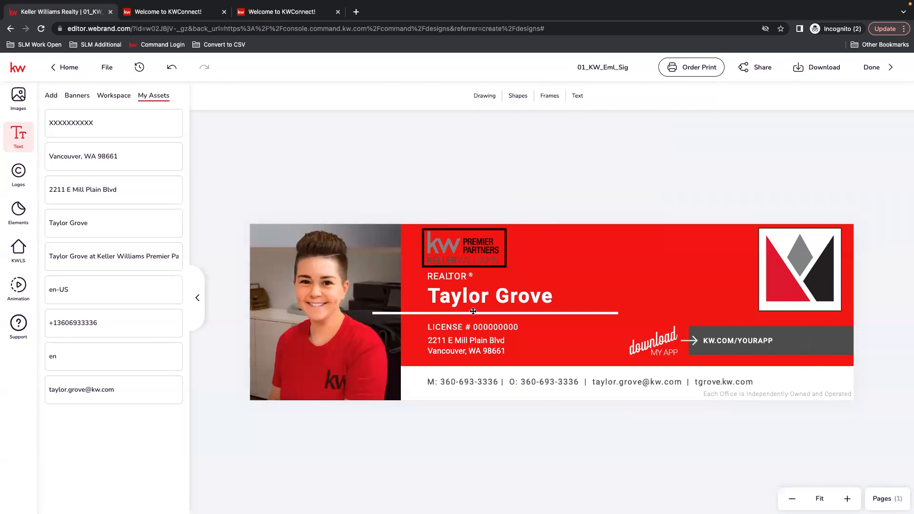
pyautogui.click(821, 70)
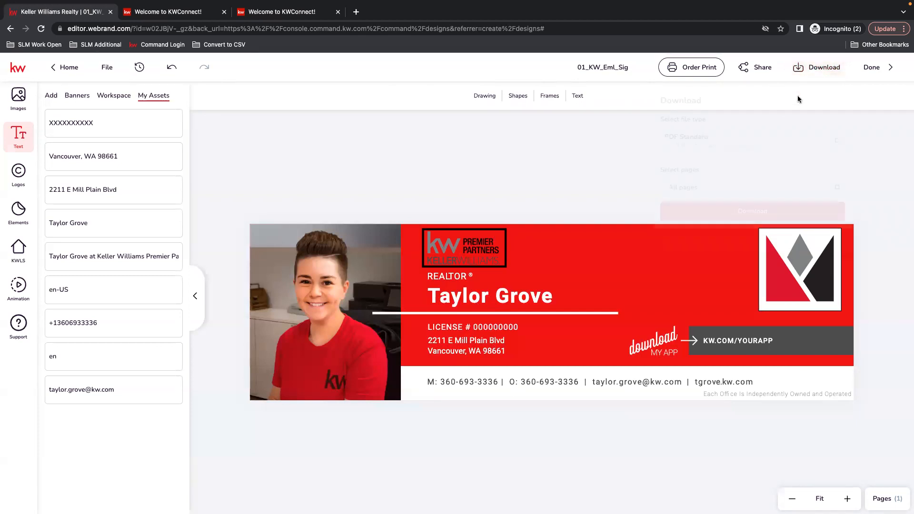
pyautogui.click(680, 143)
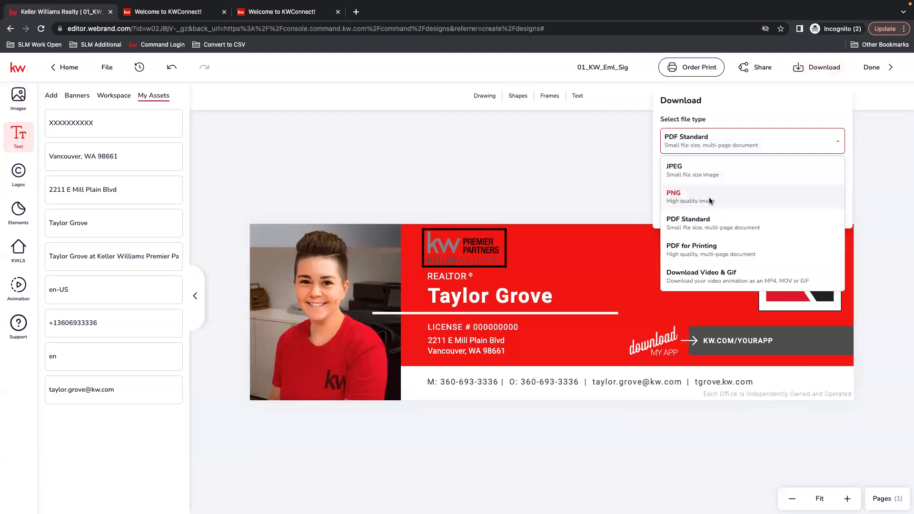
pyautogui.click(673, 197)
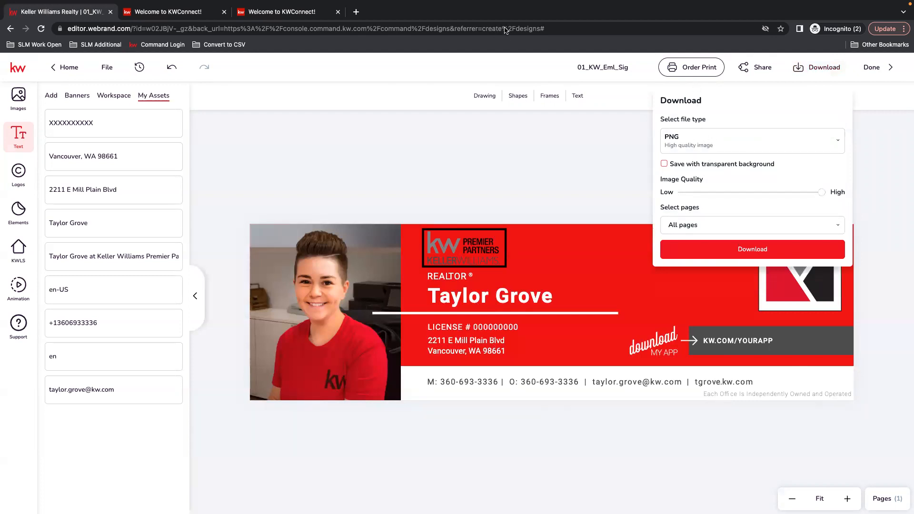
pyautogui.click(761, 253)
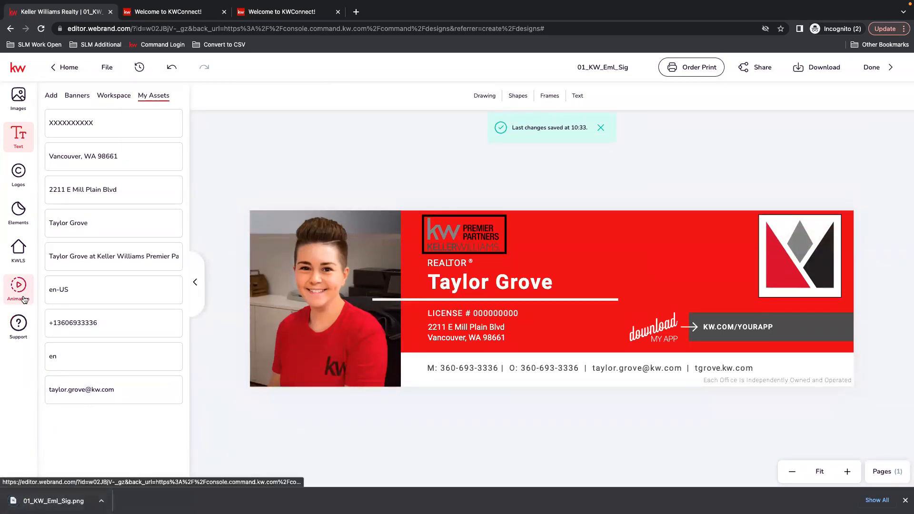
# Close the two extra Welcome to KWConnect! browser tabs
pyautogui.click(225, 12)
pyautogui.click(224, 12)
pyautogui.moveTo(31, 18)
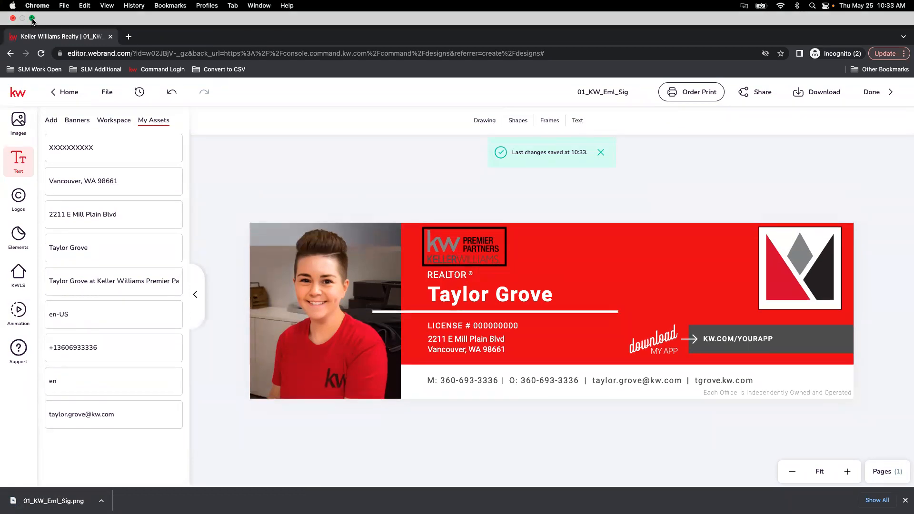
# Exit full screen and restore the minimized Imgur Chrome window, moving it to the right
pyautogui.click(32, 18)
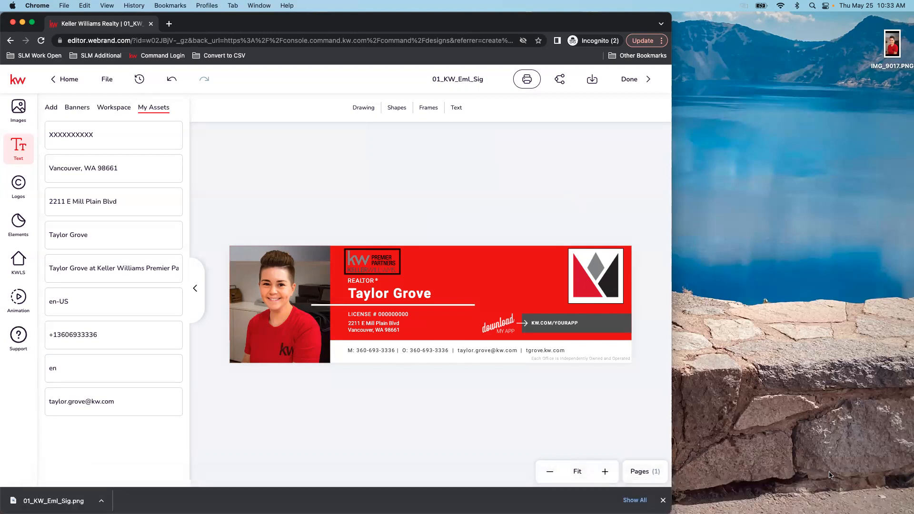
pyautogui.moveTo(850, 500)
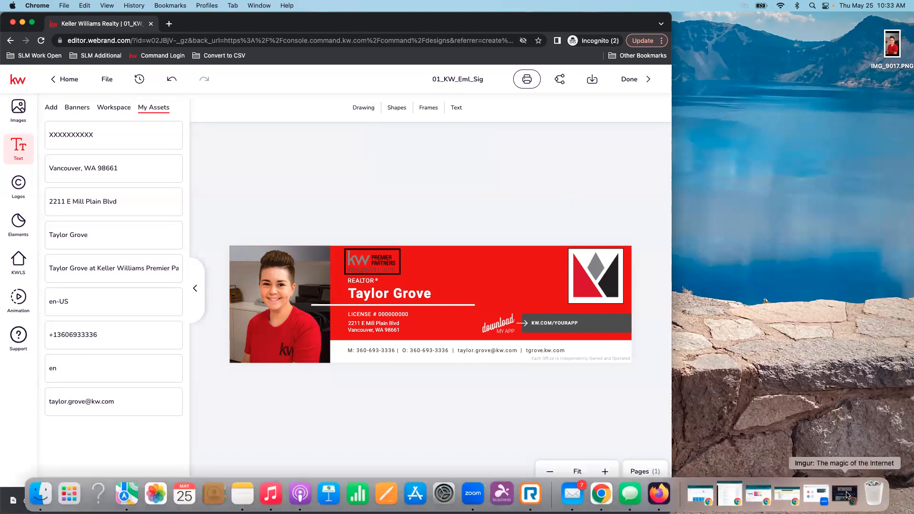
pyautogui.click(846, 494)
pyautogui.moveTo(349, 20); pyautogui.dragTo(419, 10)
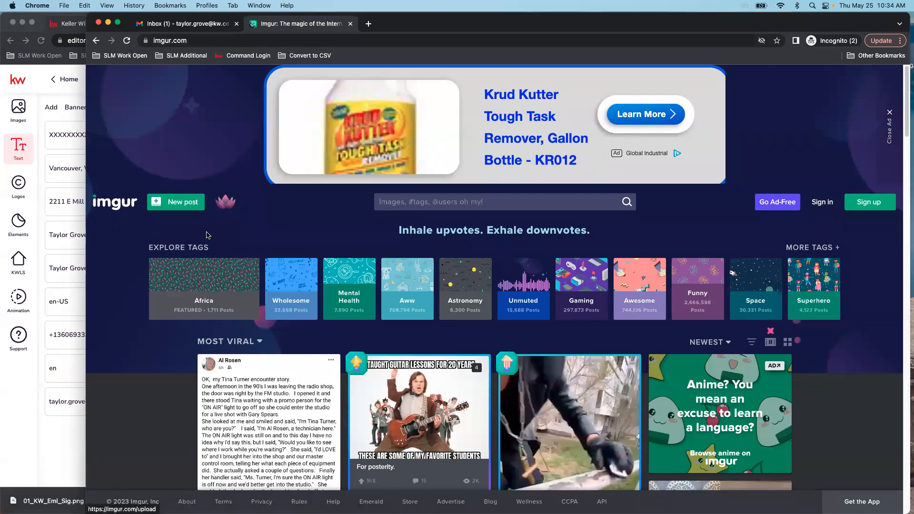
# Upload 01_KW_Eml_Sig.png as a new Imgur post, download the post image, then go to Gmail
pyautogui.click(175, 204)
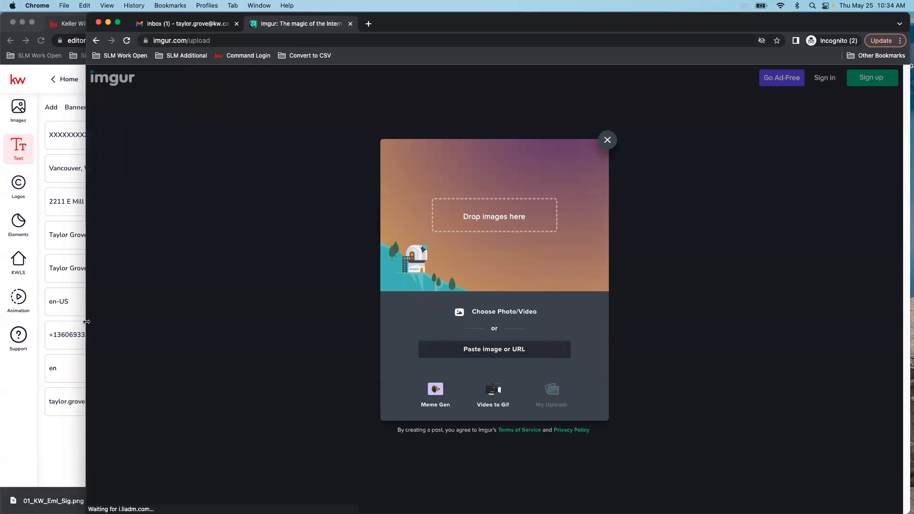
pyautogui.moveTo(87, 322); pyautogui.dragTo(175, 316)
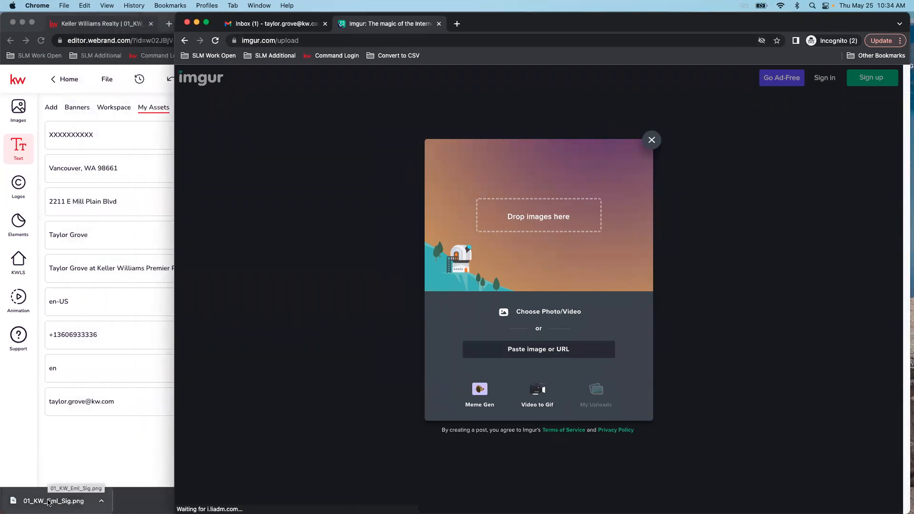
pyautogui.moveTo(48, 498); pyautogui.dragTo(688, 260)
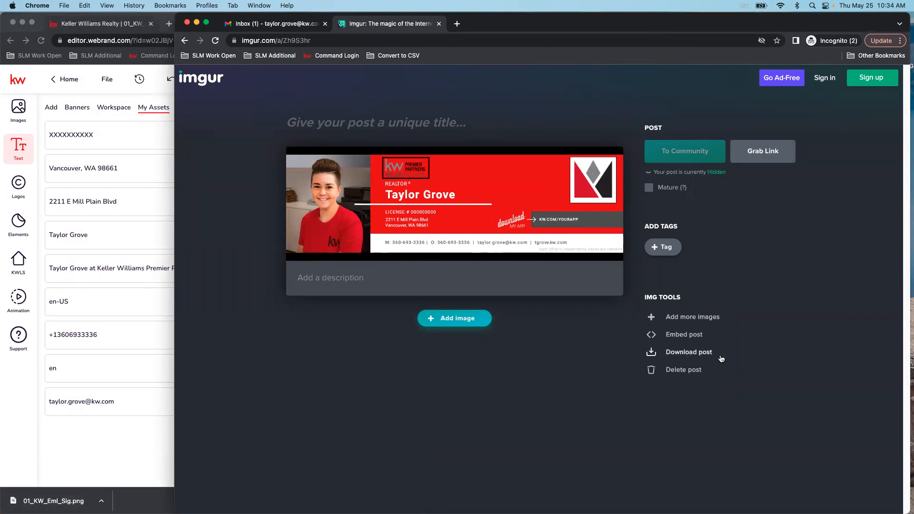
pyautogui.click(692, 355)
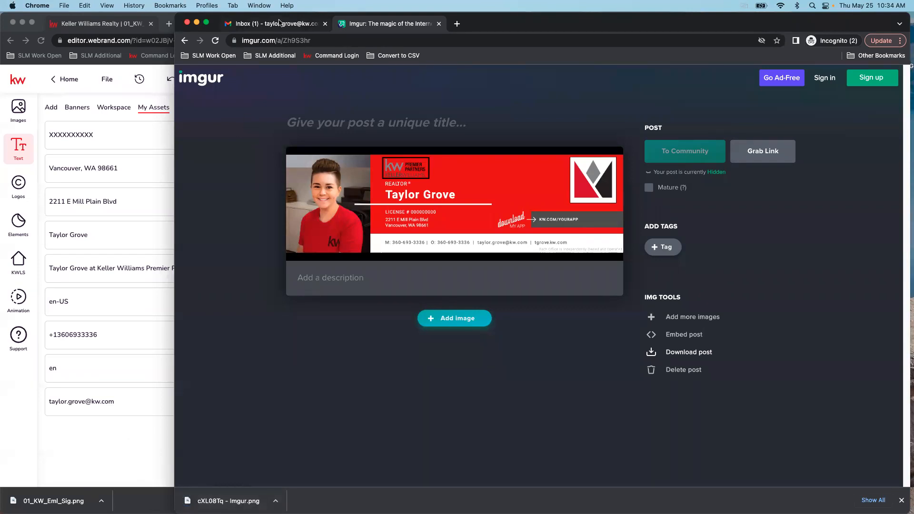
pyautogui.moveTo(175, 52); pyautogui.dragTo(26, 52)
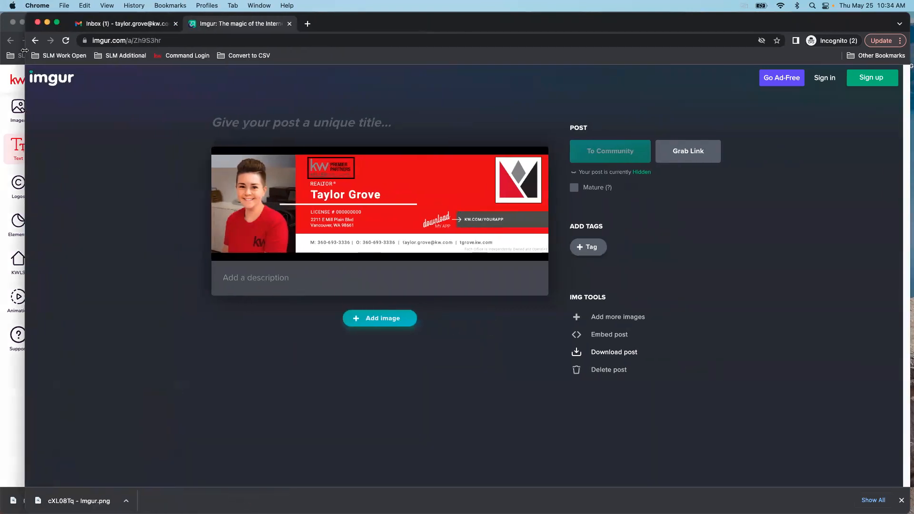
pyautogui.click(120, 25)
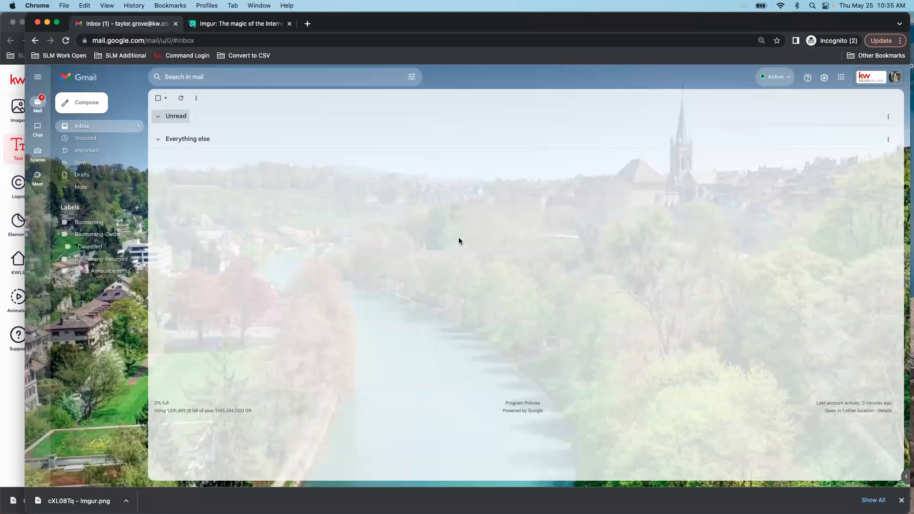
# Go from Gmail's quick settings gear to See all settings
pyautogui.click(824, 78)
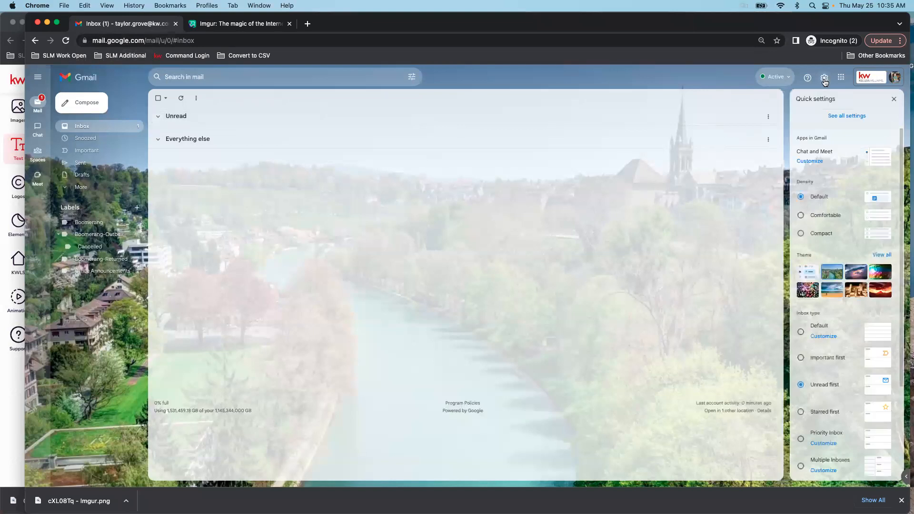
pyautogui.click(850, 117)
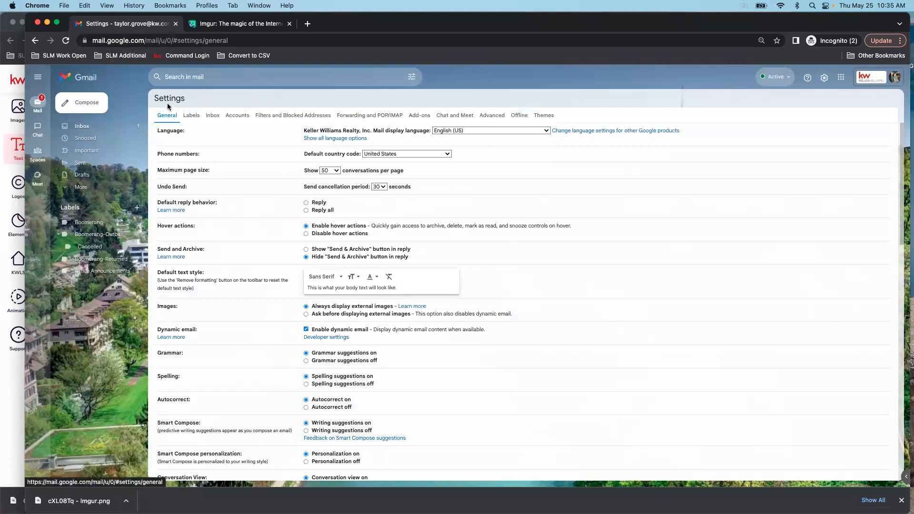
# Delete the existing KW Signature and save the settings changes
pyautogui.scroll(-5, 548, 362)
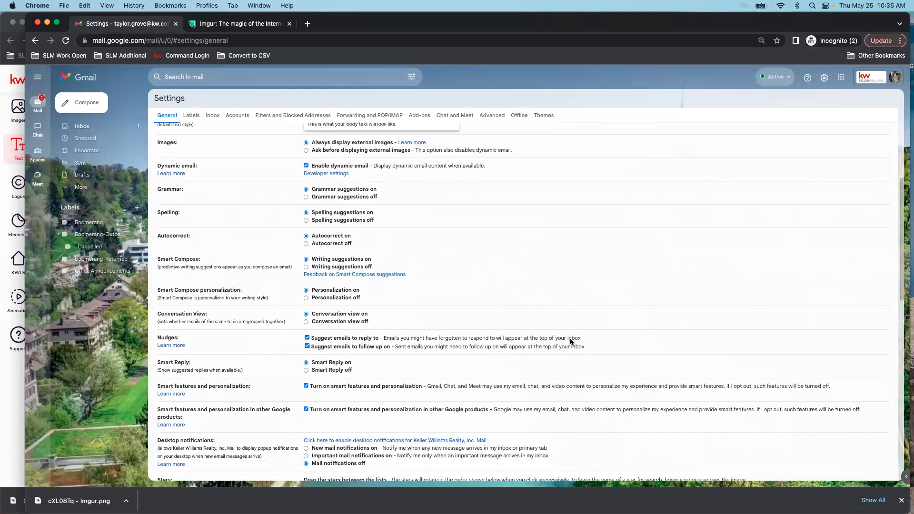
pyautogui.scroll(-7, 571, 341)
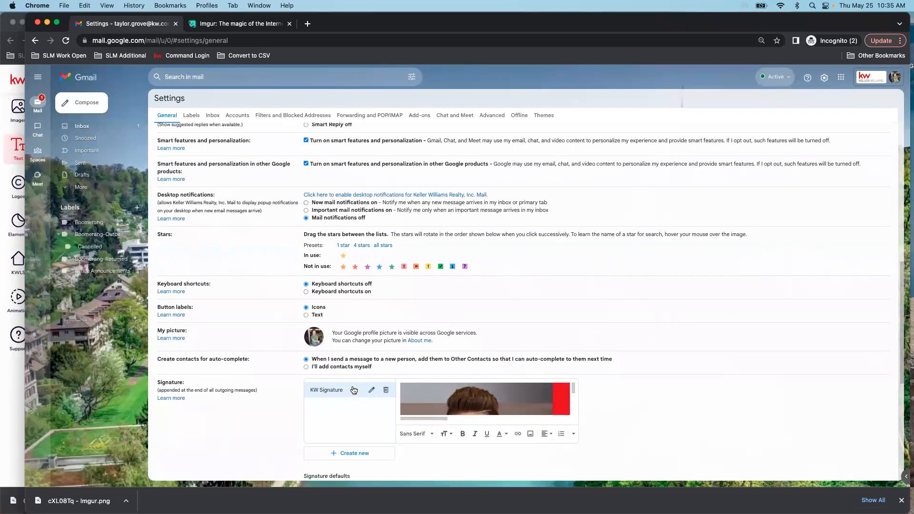
pyautogui.click(386, 390)
pyautogui.click(538, 292)
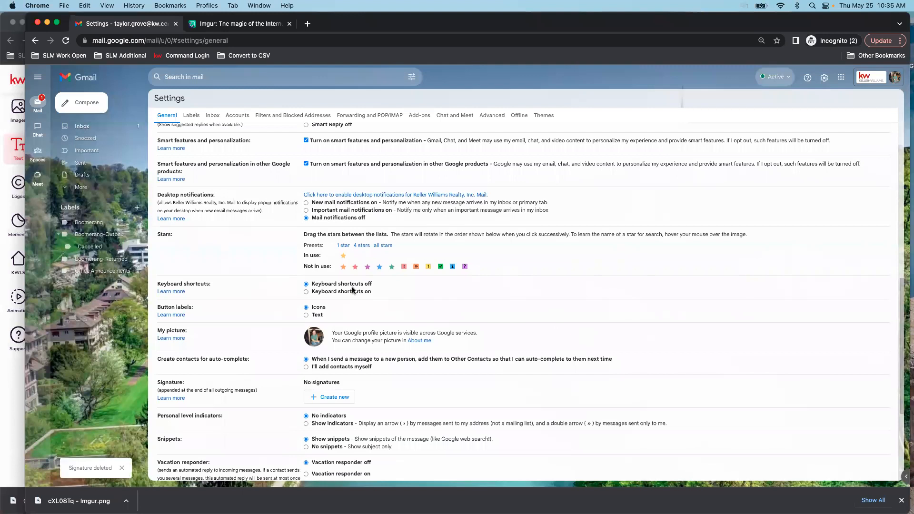
pyautogui.scroll(-5, 493, 371)
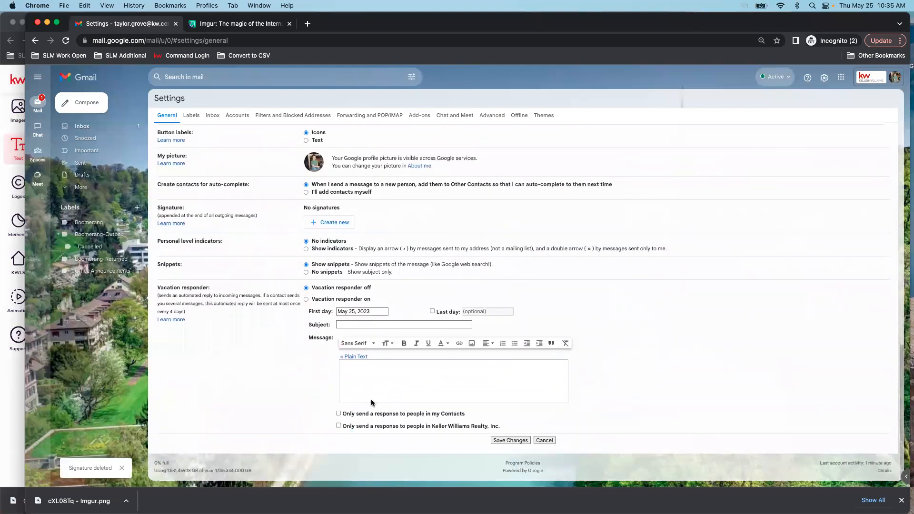
pyautogui.click(504, 441)
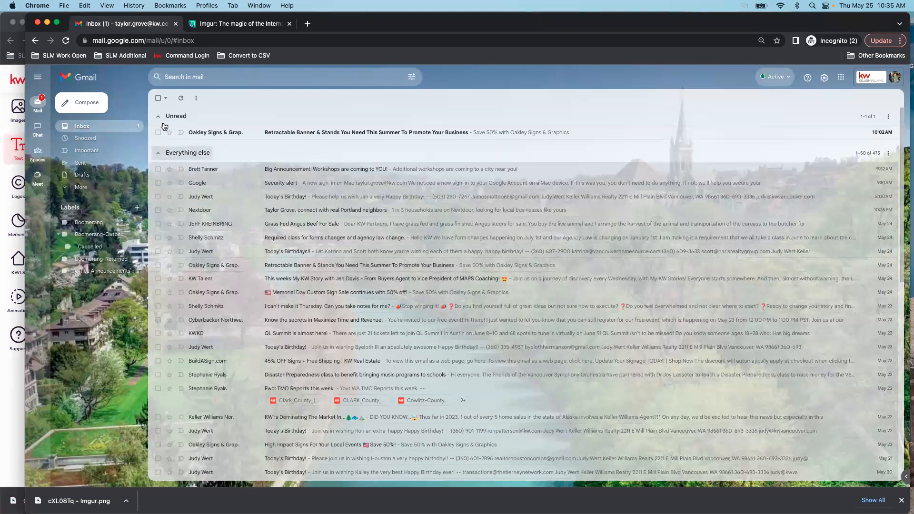
# Reopen Gmail settings and verify the Signature section now shows No signatures
pyautogui.click(158, 117)
pyautogui.click(195, 138)
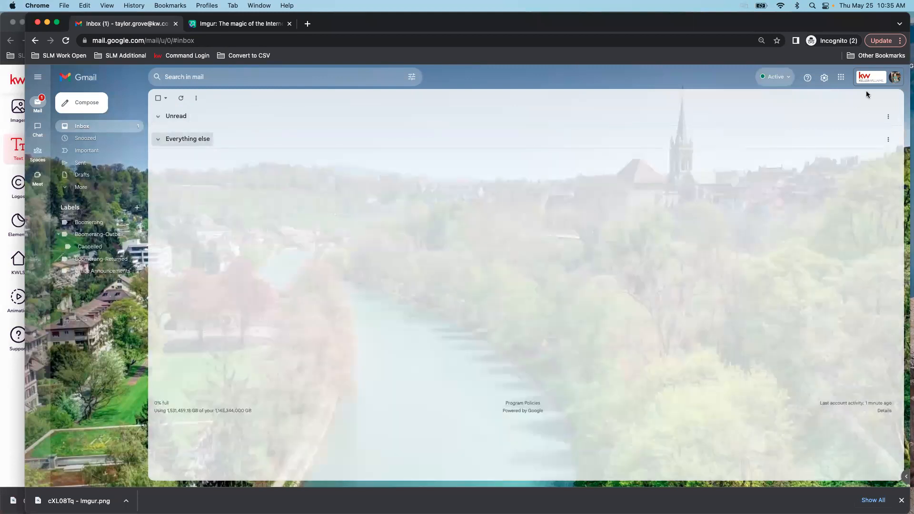
pyautogui.click(824, 77)
pyautogui.click(848, 116)
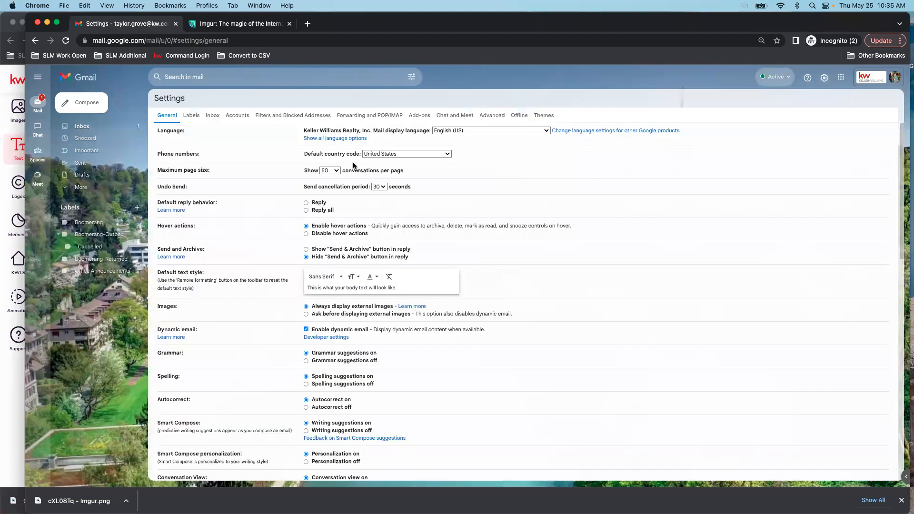
pyautogui.scroll(-10, 602, 318)
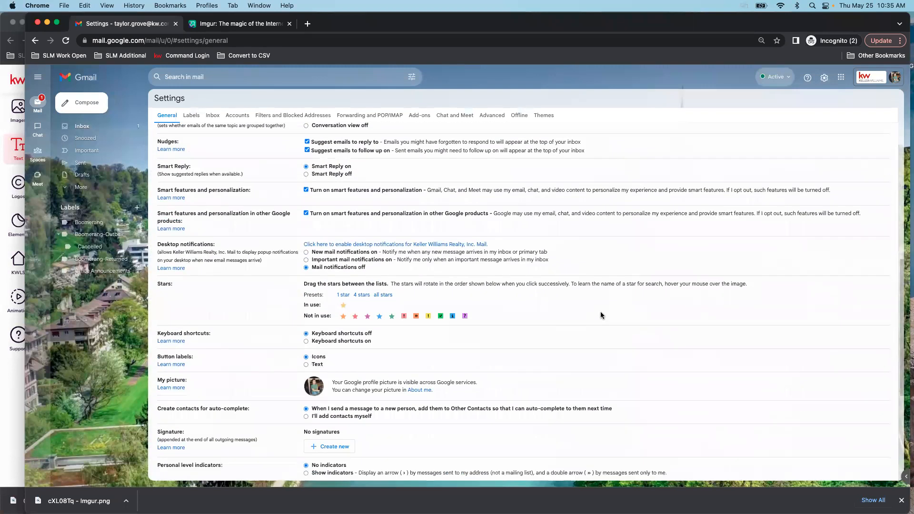
pyautogui.scroll(-3, 601, 315)
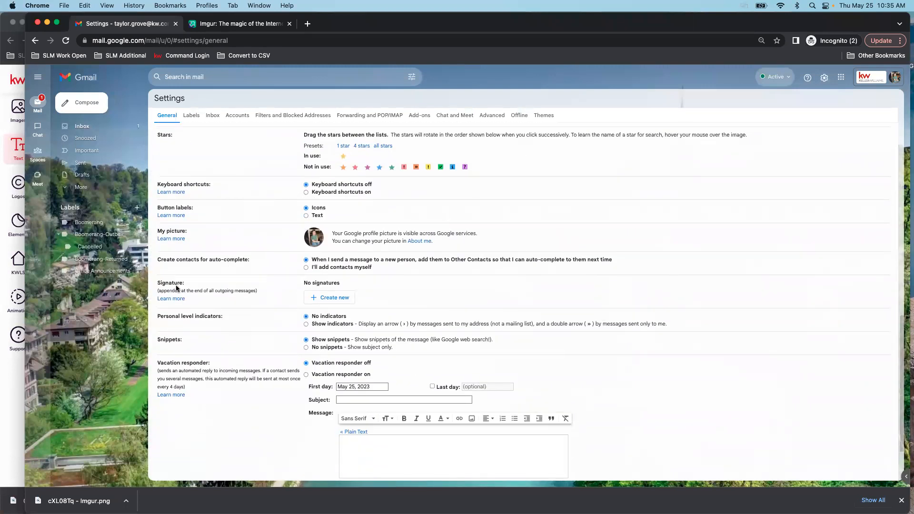
pyautogui.moveTo(298, 284); pyautogui.dragTo(347, 284)
pyautogui.click(384, 288)
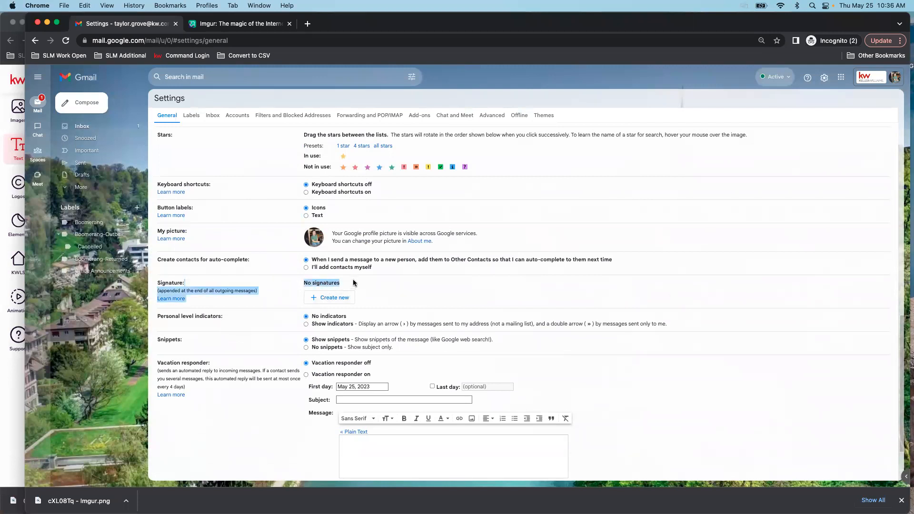
# Create a new empty signature named KW Signature
pyautogui.click(318, 290)
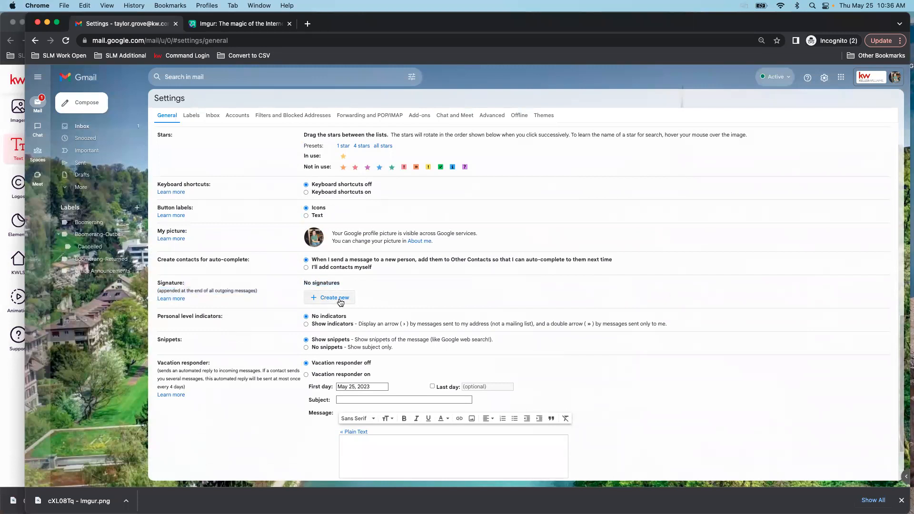
pyautogui.click(338, 299)
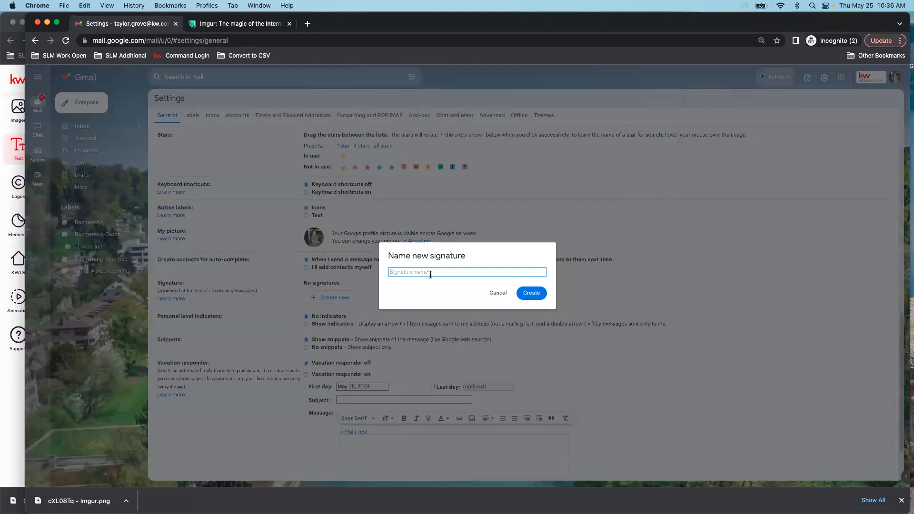
pyautogui.write('KW Signature')
pyautogui.click(549, 293)
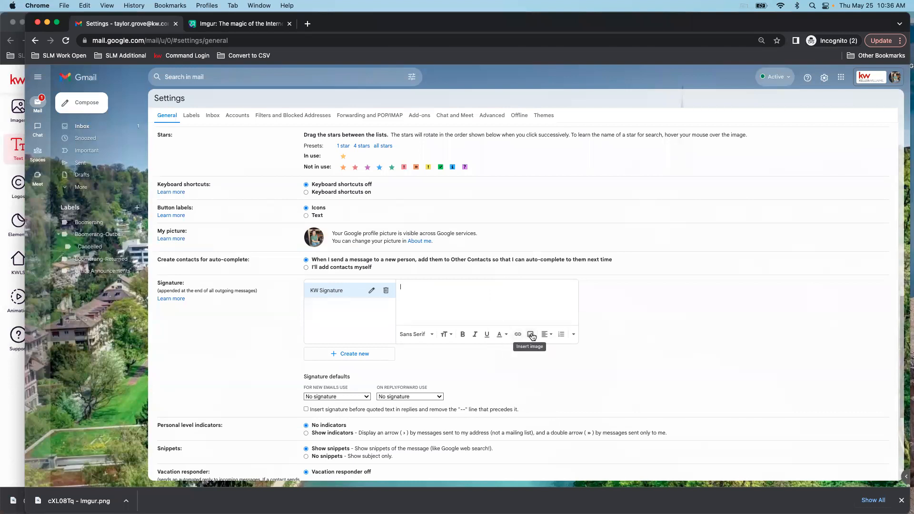
# Insert the downloaded Imgur PNG into the KW Signature through the Upload option
pyautogui.click(531, 336)
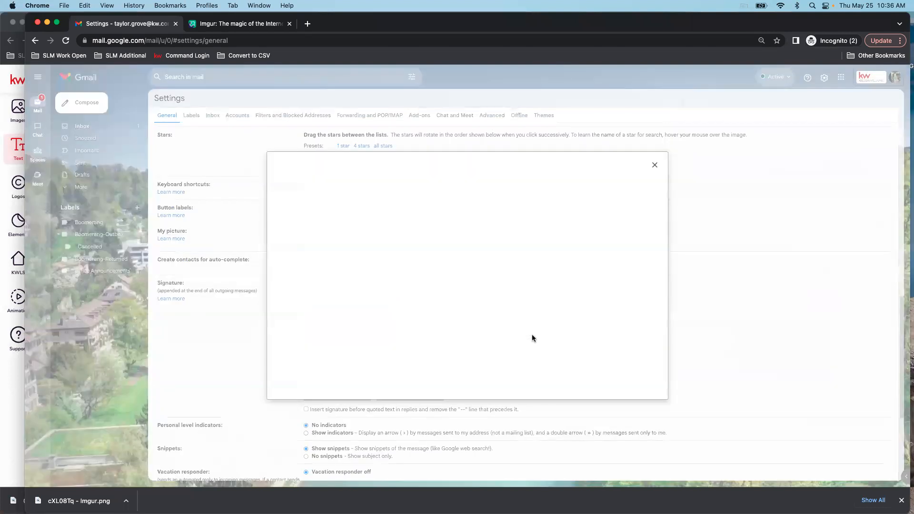
pyautogui.click(386, 182)
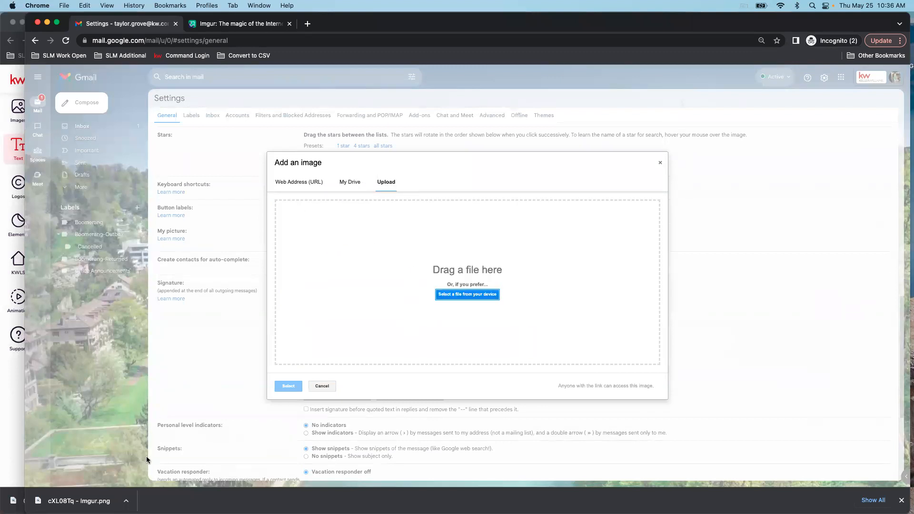
pyautogui.moveTo(71, 500); pyautogui.dragTo(470, 258)
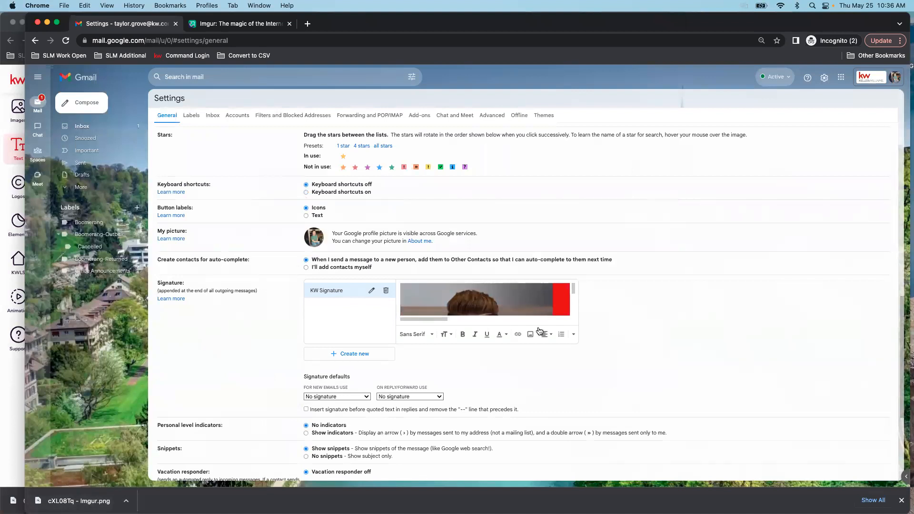
pyautogui.scroll(-1, 553, 326)
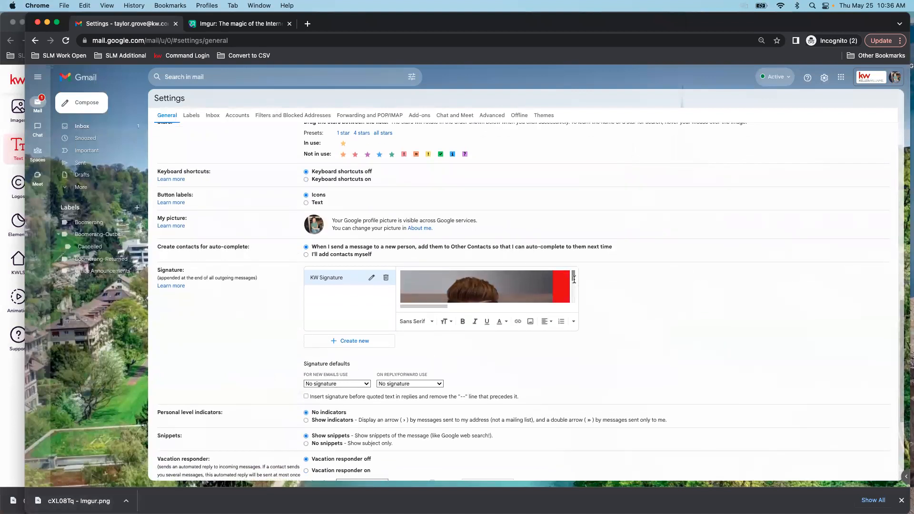
pyautogui.scroll(-3, 448, 295)
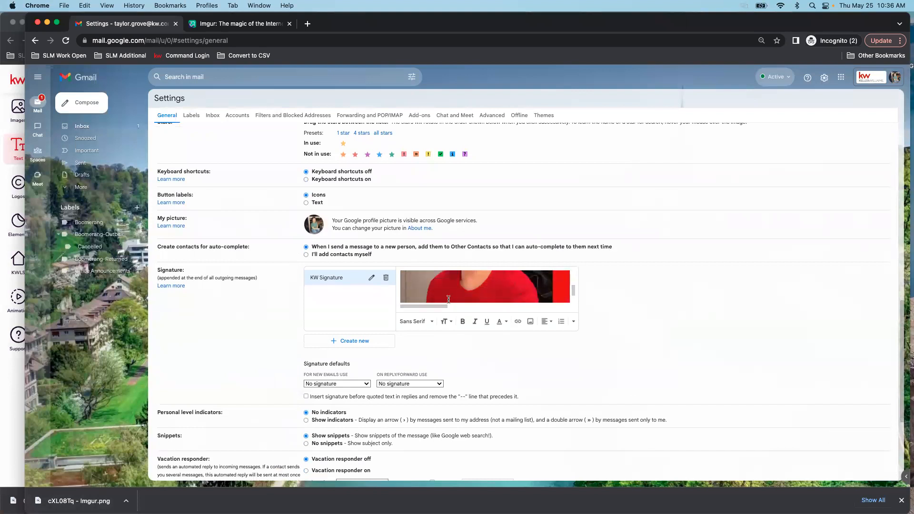
pyautogui.moveTo(428, 306)
pyautogui.mouseDown()
pyautogui.moveTo(558, 301)
pyautogui.moveTo(422, 295)
pyautogui.mouseUp()
pyautogui.moveTo(573, 290); pyautogui.dragTo(569, 264)
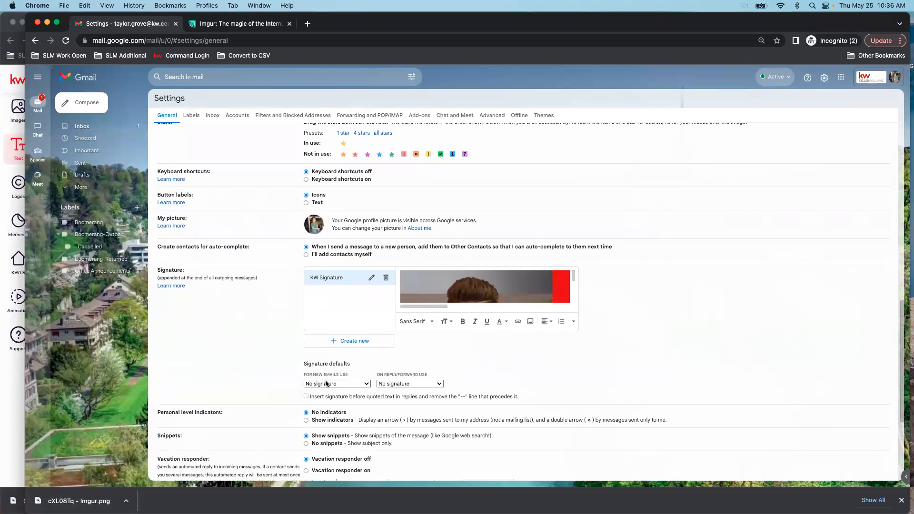
# Choose KW Signature for both new emails and replies/forwards, then save the settings
pyautogui.scroll(-2, 330, 375)
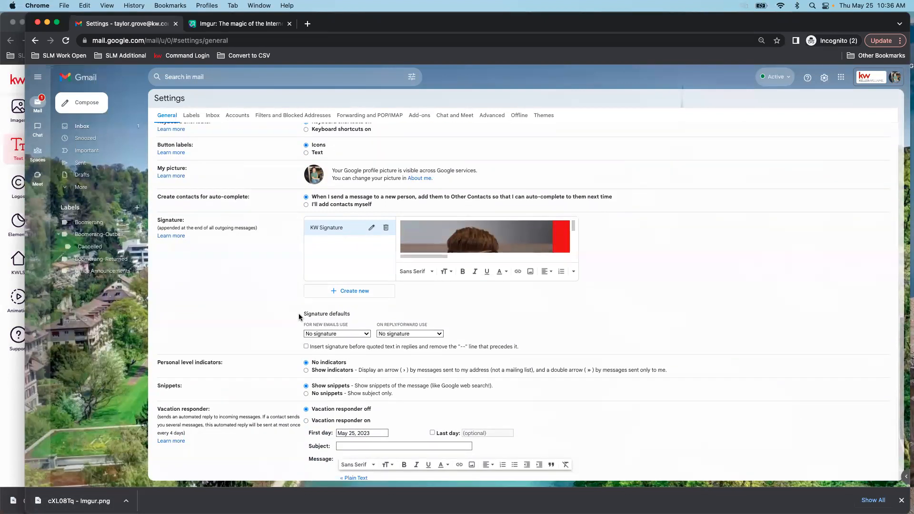
pyautogui.moveTo(299, 316); pyautogui.dragTo(375, 315)
pyautogui.click(355, 314)
pyautogui.click(368, 336)
pyautogui.click(336, 347)
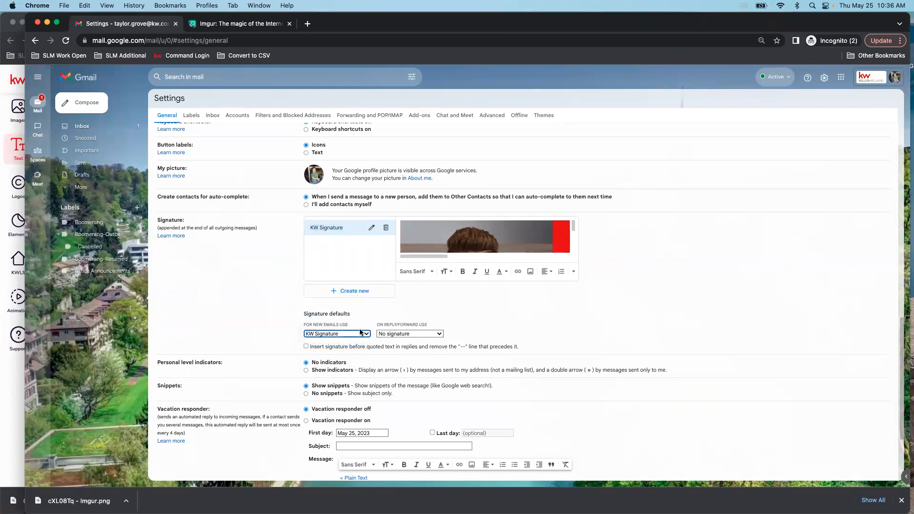
pyautogui.click(439, 335)
pyautogui.click(408, 344)
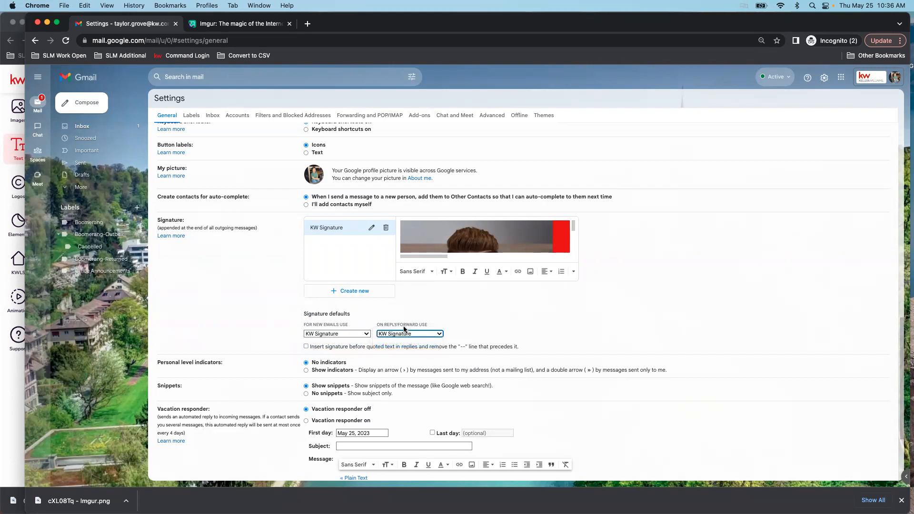
pyautogui.scroll(-5, 428, 331)
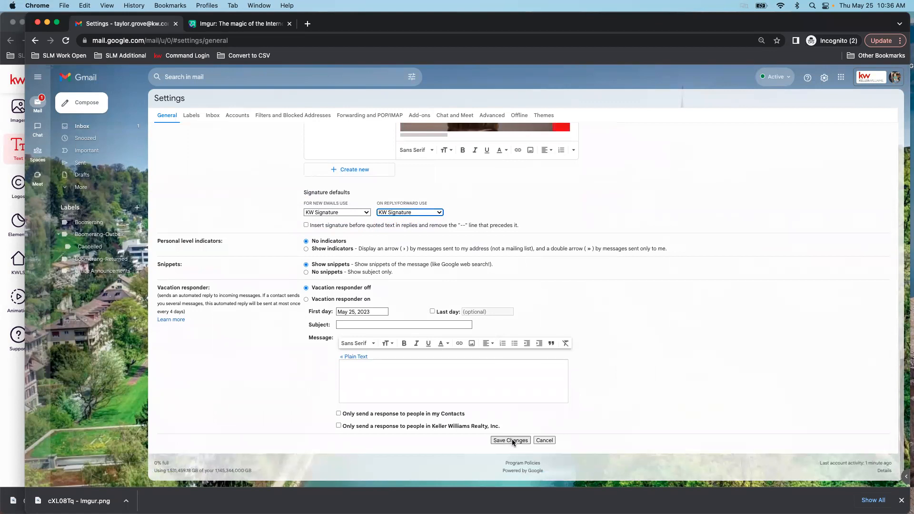
pyautogui.click(511, 440)
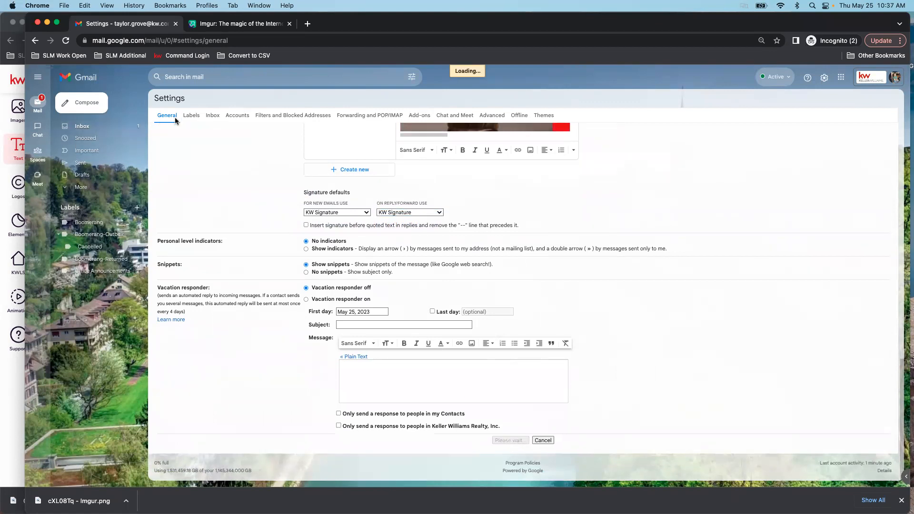
pyautogui.click(170, 117)
# Check that a new full-screen Gmail message auto-inserts the KW Signature image, then discard the draft
pyautogui.click(171, 139)
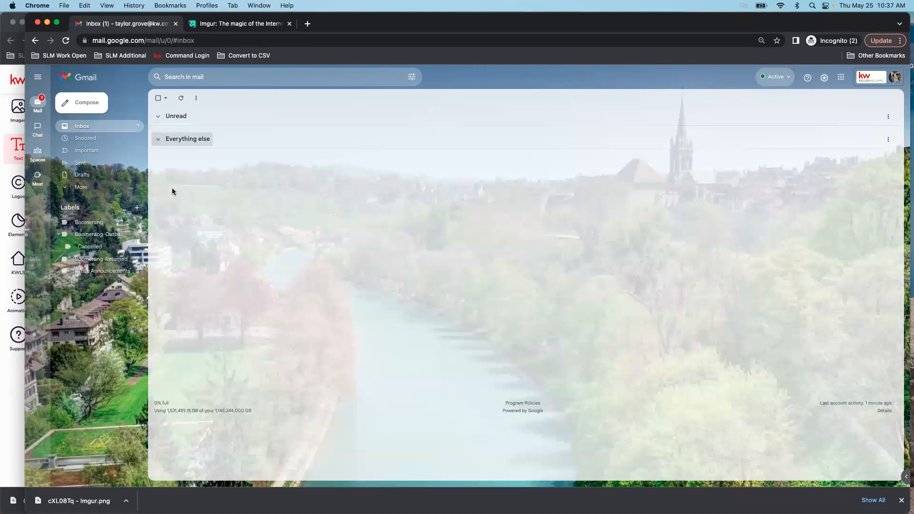
pyautogui.click(85, 103)
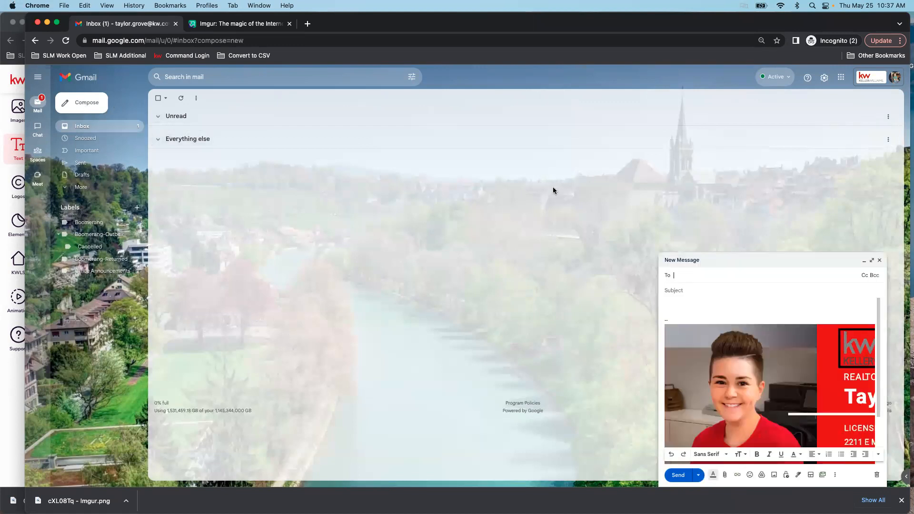
pyautogui.click(872, 260)
pyautogui.click(625, 189)
pyautogui.moveTo(697, 152)
pyautogui.mouseDown()
pyautogui.moveTo(524, 204)
pyautogui.moveTo(454, 200)
pyautogui.mouseUp()
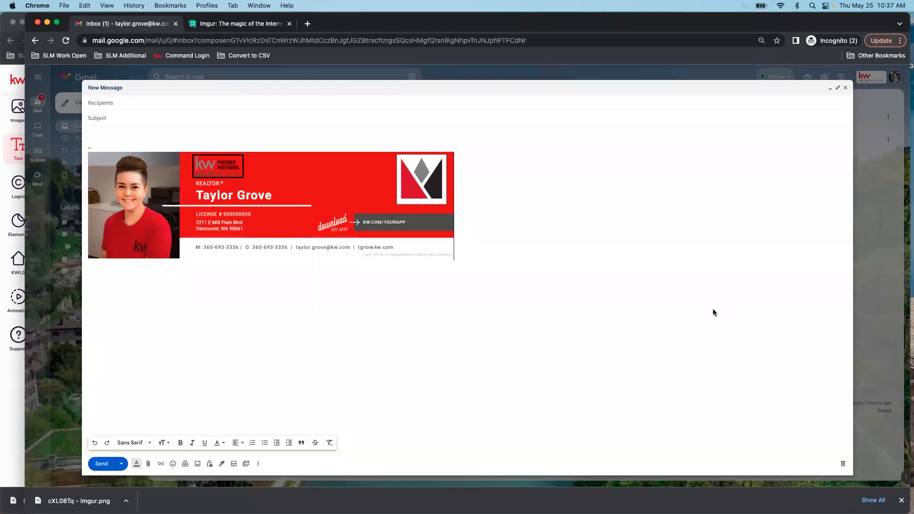
pyautogui.click(843, 464)
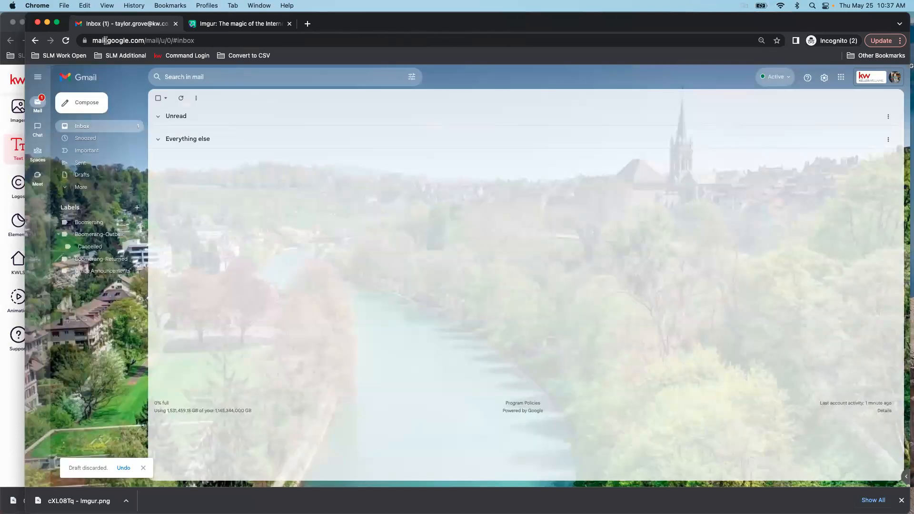
# Close Gmail, finish the 01_KW_Eml_Sig signature design with Done, and open the account menu
pyautogui.click(37, 22)
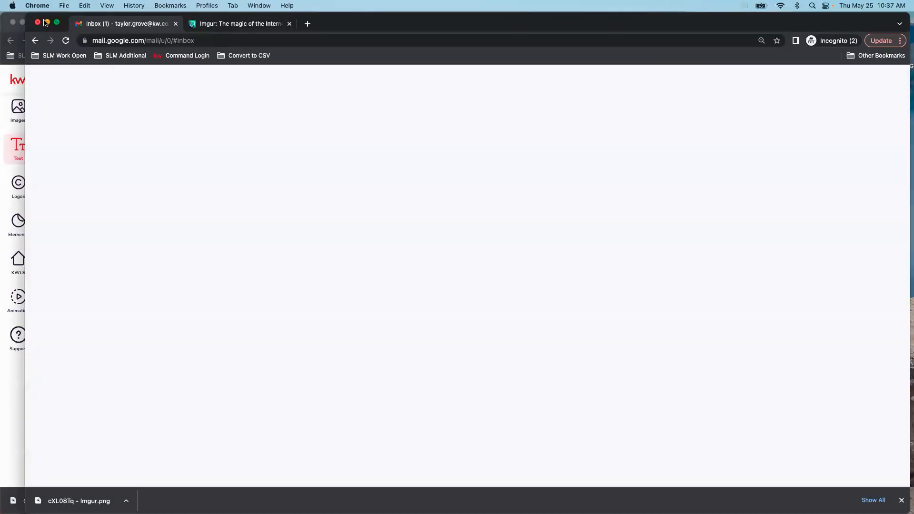
pyautogui.click(32, 22)
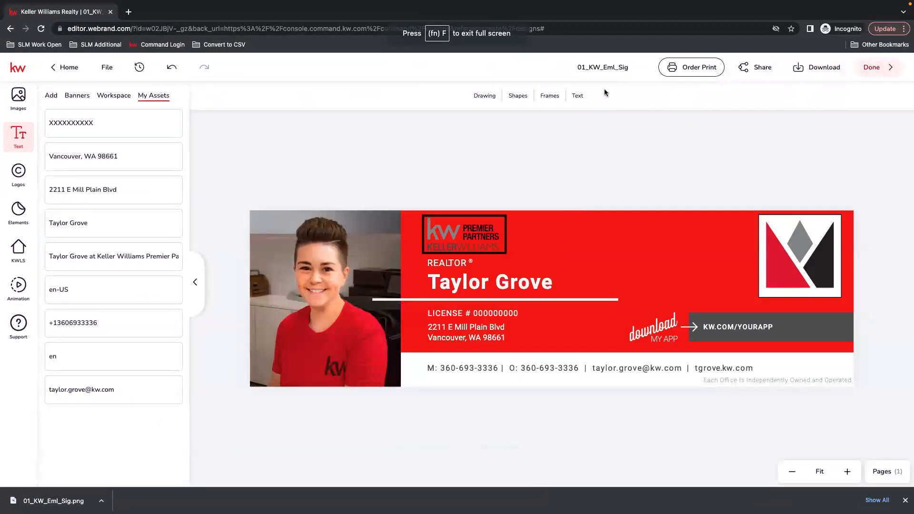
pyautogui.click(888, 67)
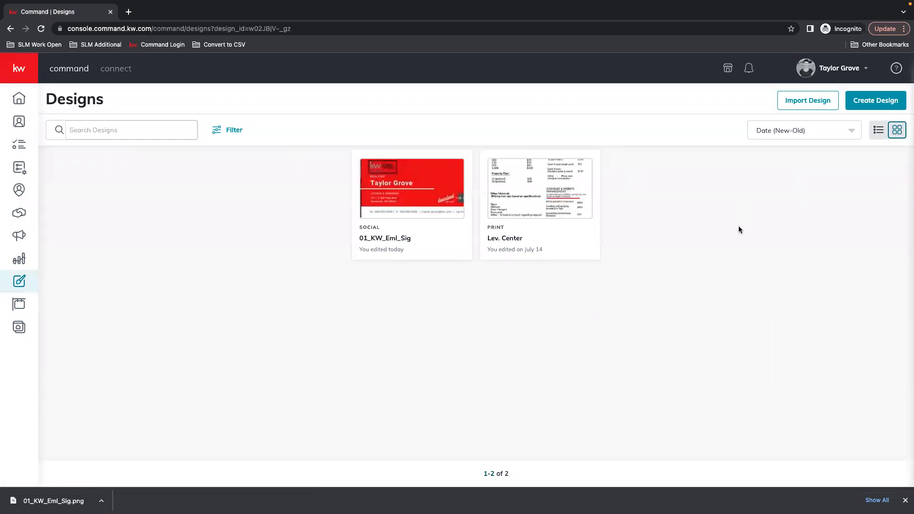
pyautogui.click(824, 72)
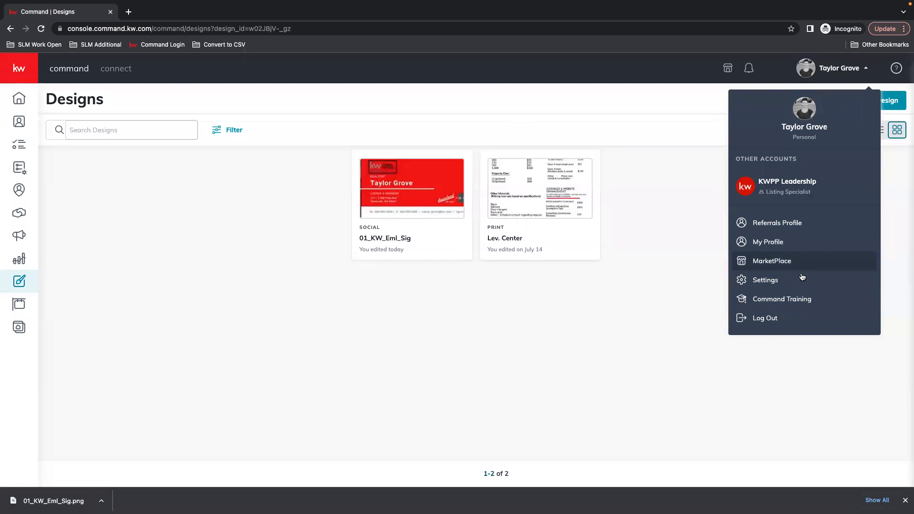
# Go to Settings to view connected apps (Dotloop, Facebook, Gmail) and dismiss the download bar
pyautogui.click(774, 281)
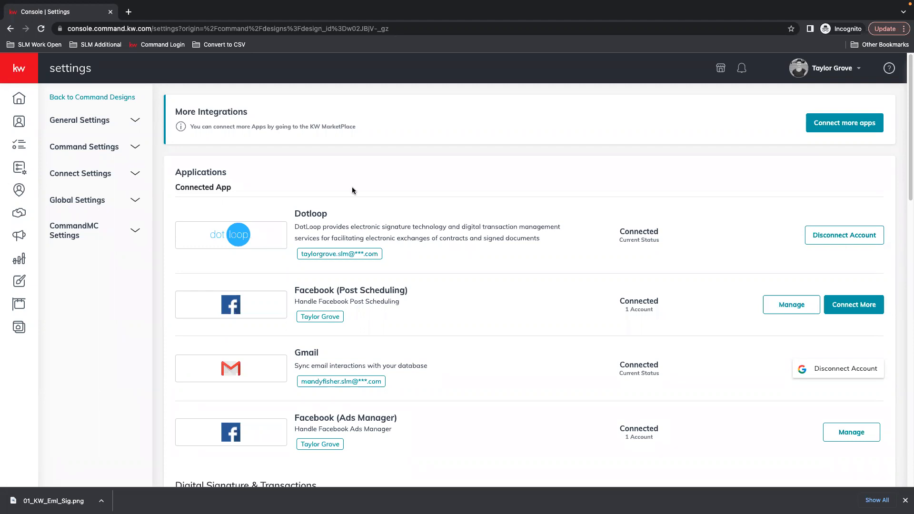
pyautogui.moveTo(812, 495)
pyautogui.click(905, 500)
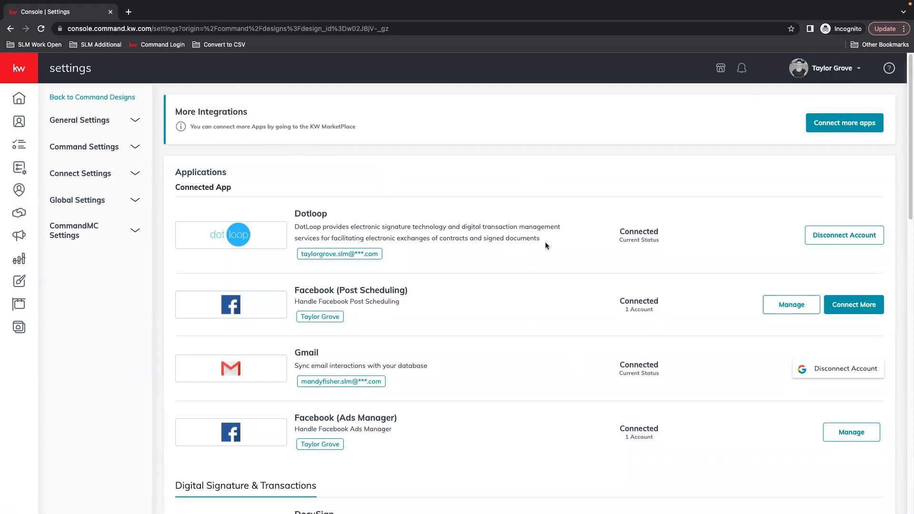
pyautogui.scroll(-2, 591, 300)
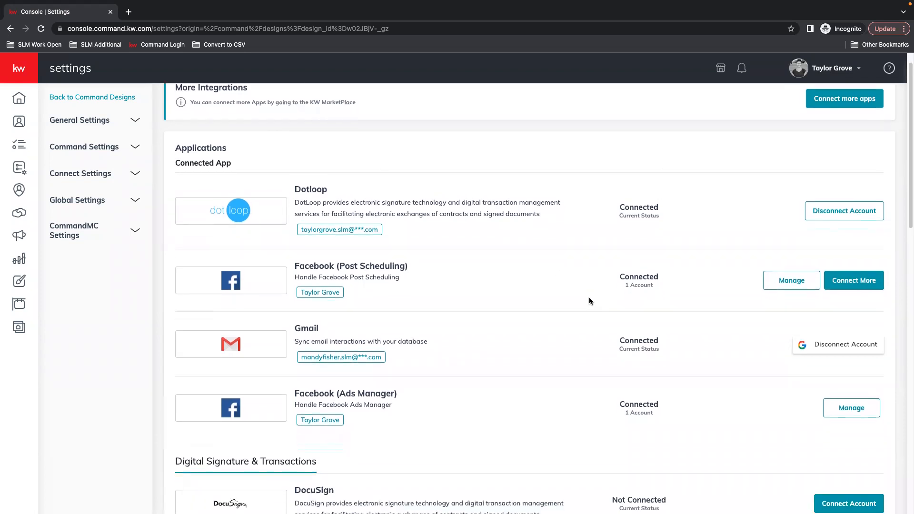
pyautogui.scroll(-2, 590, 300)
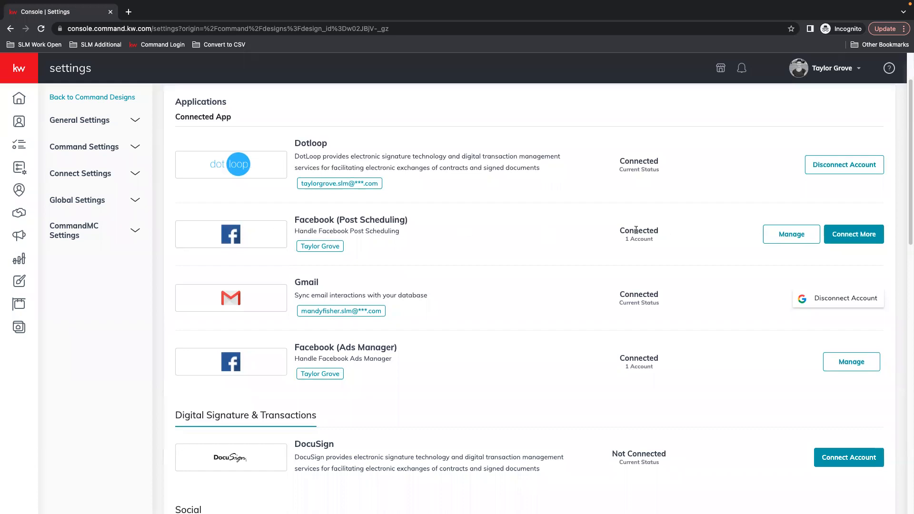
pyautogui.moveTo(339, 347); pyautogui.dragTo(364, 347)
pyautogui.moveTo(294, 347); pyautogui.dragTo(381, 348)
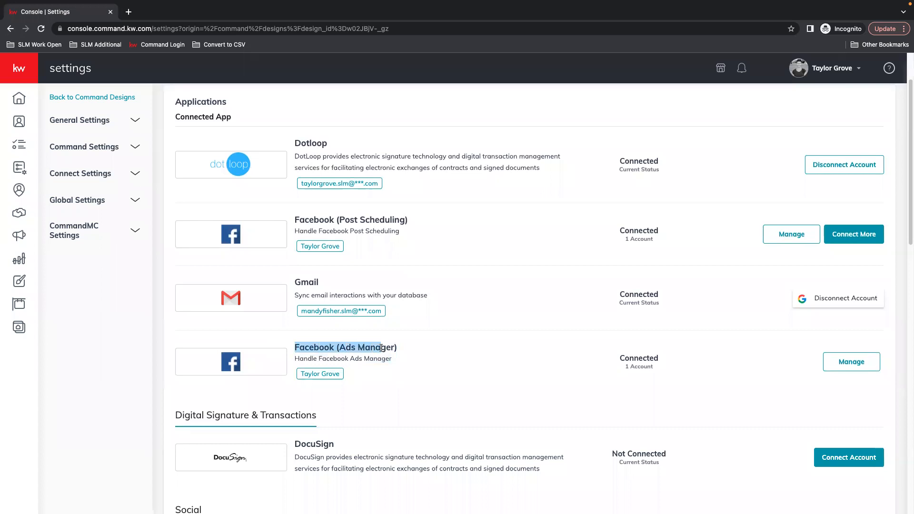
pyautogui.click(382, 348)
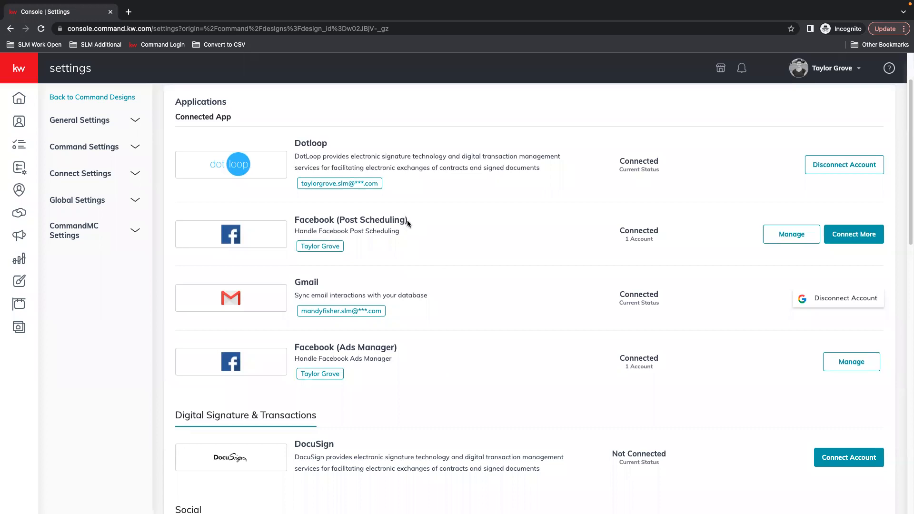
pyautogui.moveTo(403, 220); pyautogui.dragTo(340, 217)
pyautogui.moveTo(297, 218); pyautogui.dragTo(416, 222)
pyautogui.scroll(-5, 464, 246)
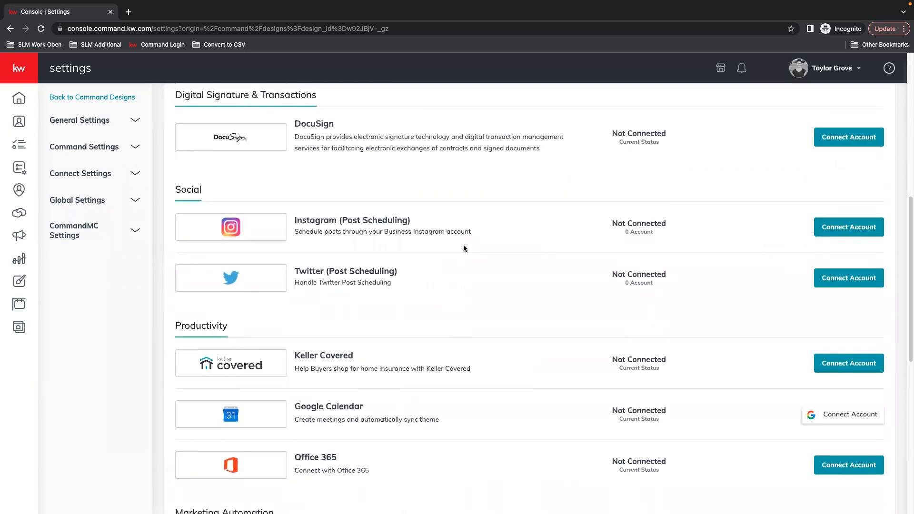
pyautogui.moveTo(323, 219); pyautogui.dragTo(397, 220)
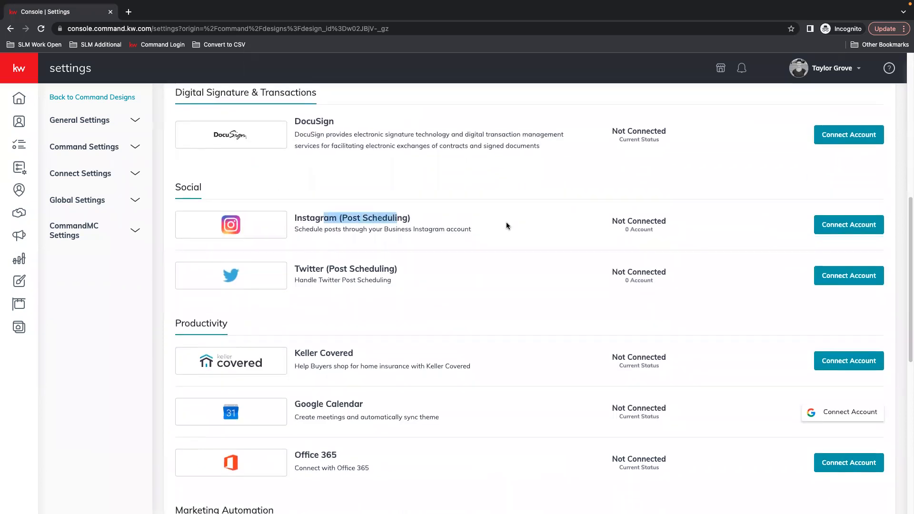
pyautogui.scroll(-1, 506, 224)
pyautogui.moveTo(346, 255); pyautogui.dragTo(370, 254)
pyautogui.click(832, 209)
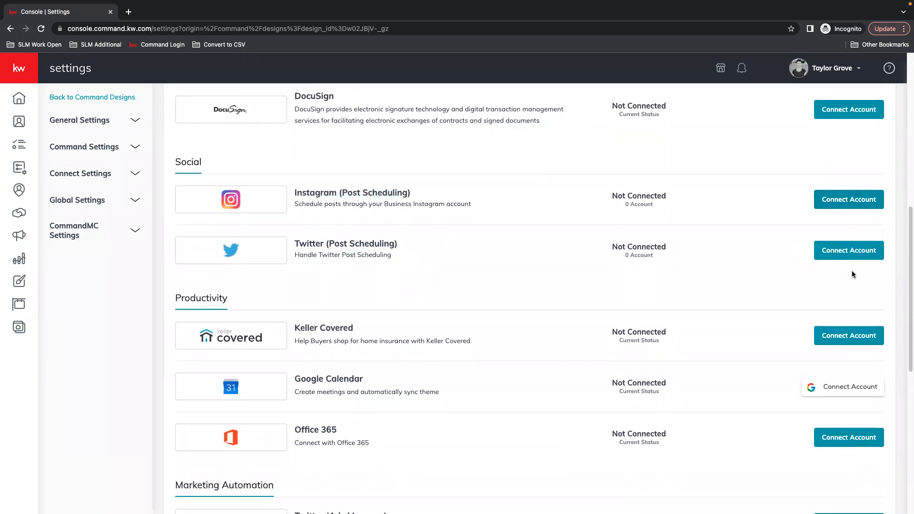
pyautogui.scroll(10, 691, 257)
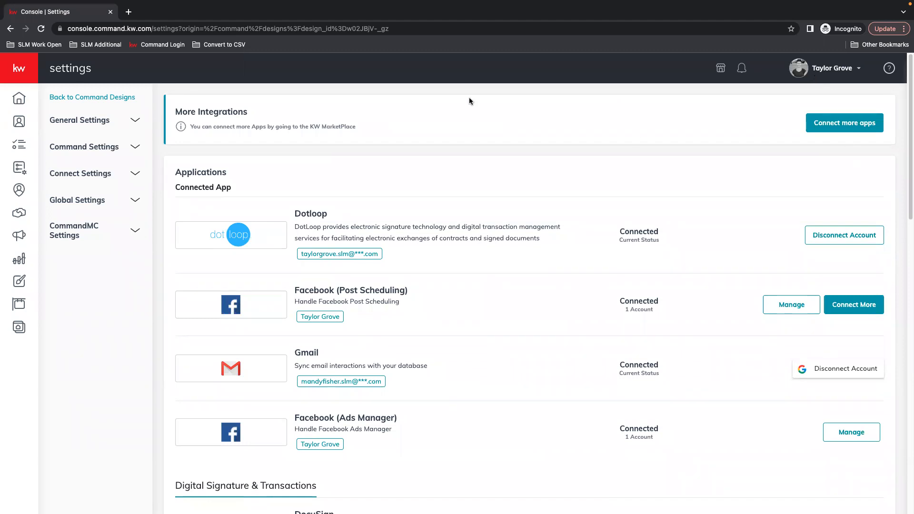
# From the Designs list, create a new design of type Social
pyautogui.click(834, 69)
pyautogui.click(308, 145)
pyautogui.click(20, 283)
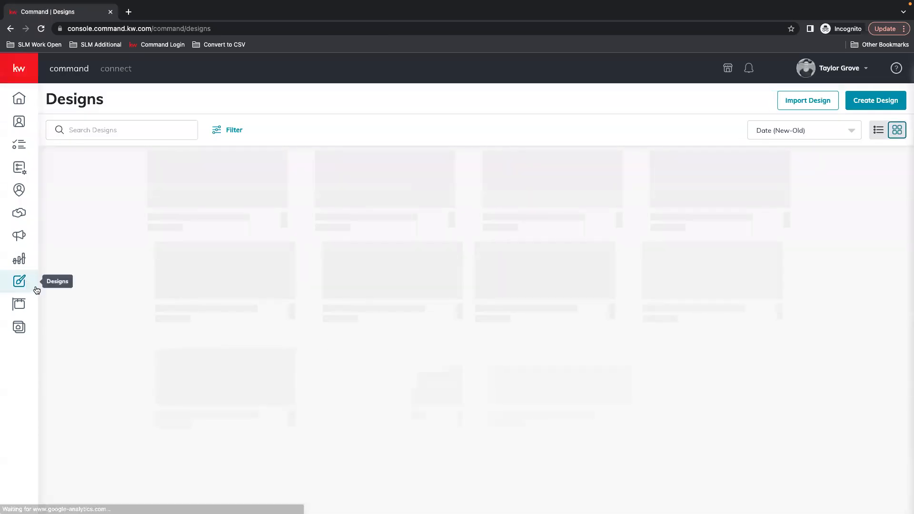
pyautogui.click(879, 101)
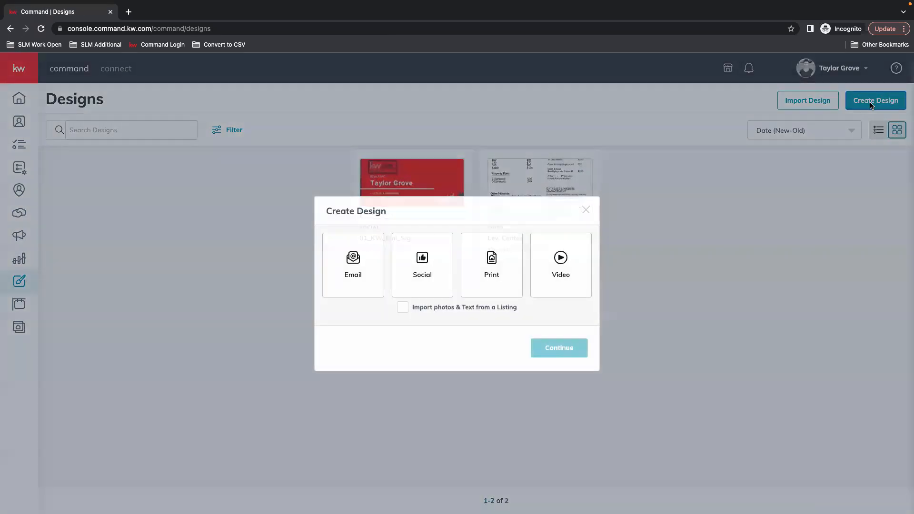
pyautogui.click(423, 267)
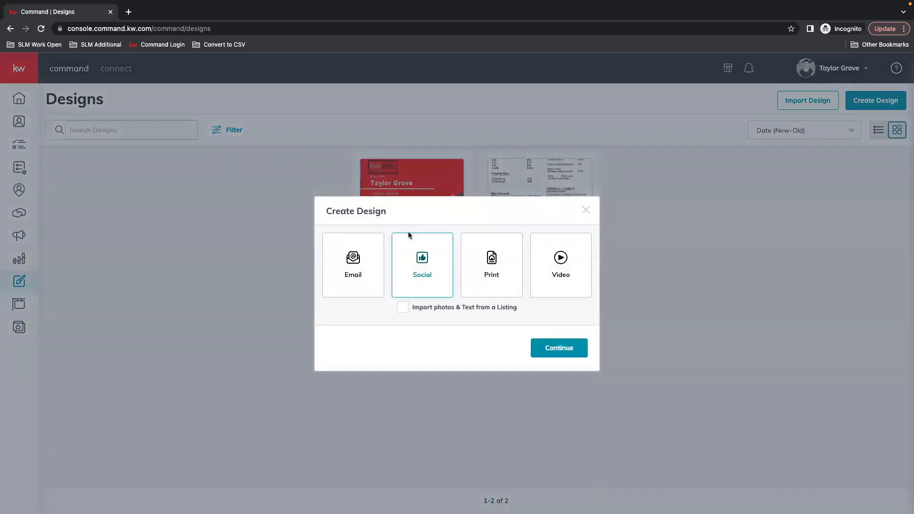
pyautogui.click(559, 348)
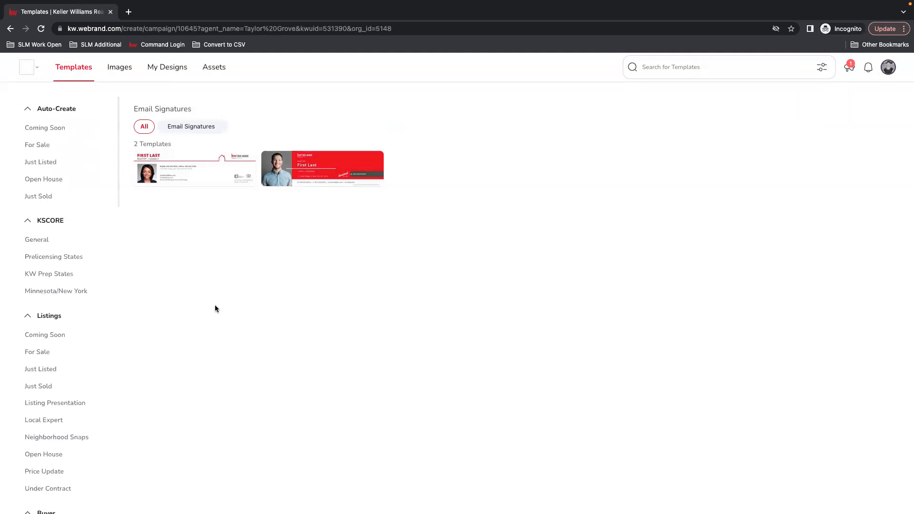
# Browse the template categories to the six Auto-Create Open House templates
pyautogui.click(62, 291)
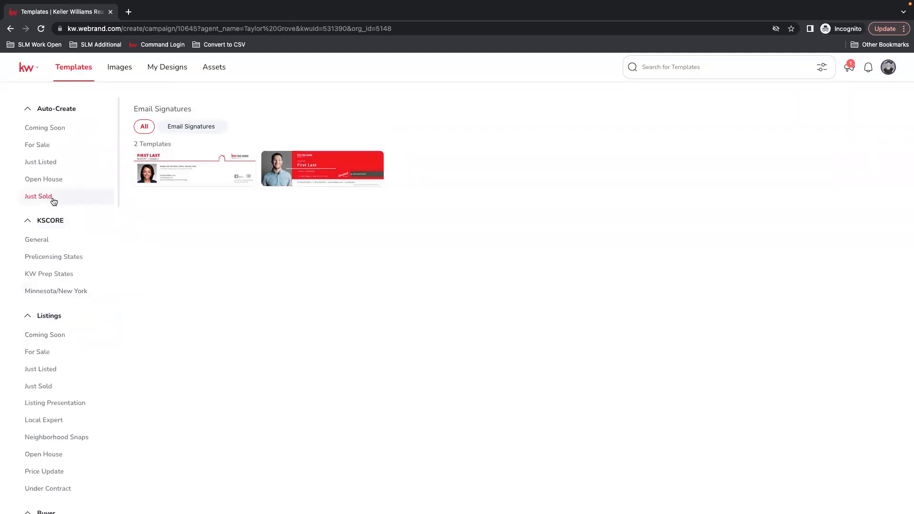
pyautogui.scroll(-1, 41, 90)
pyautogui.scroll(-2, 101, 272)
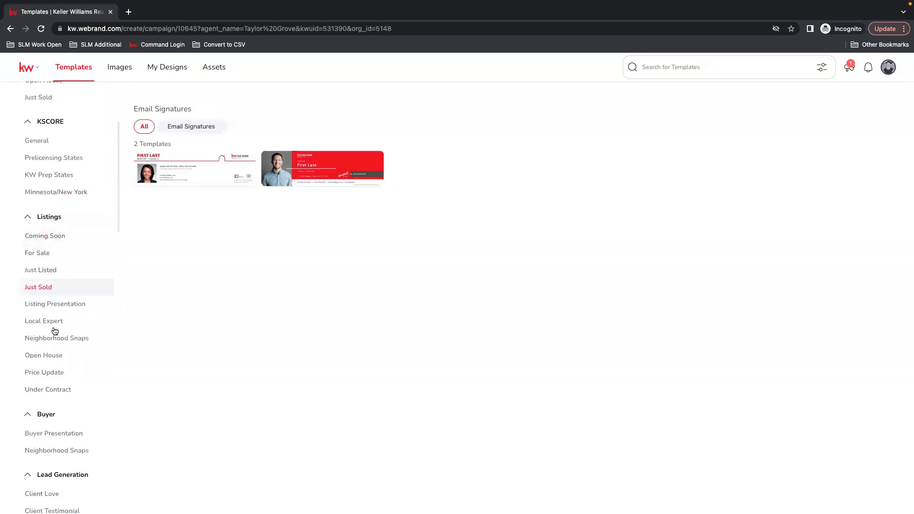
pyautogui.click(54, 358)
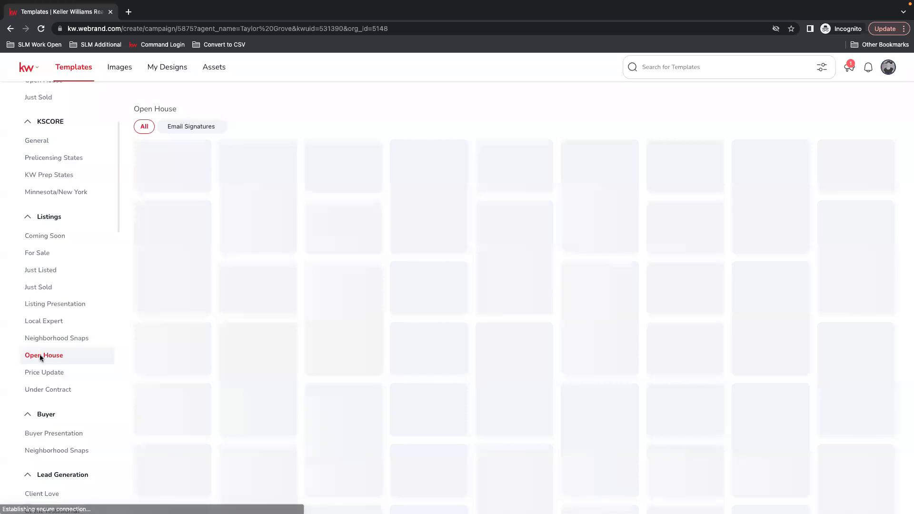
pyautogui.scroll(2, 59, 343)
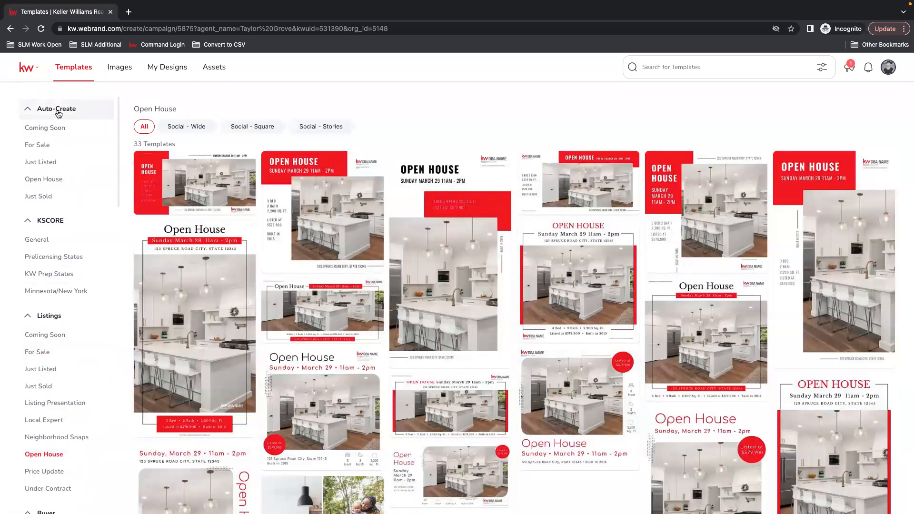
pyautogui.click(51, 183)
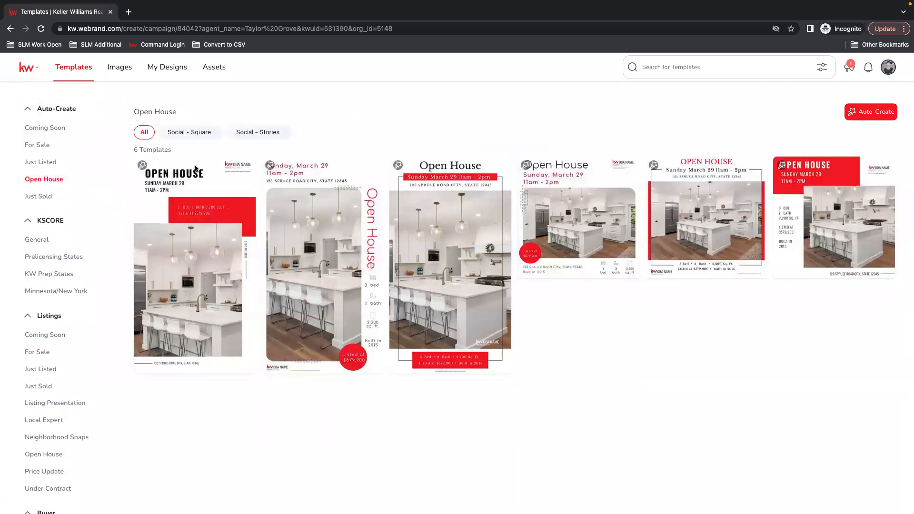
pyautogui.moveTo(193, 175)
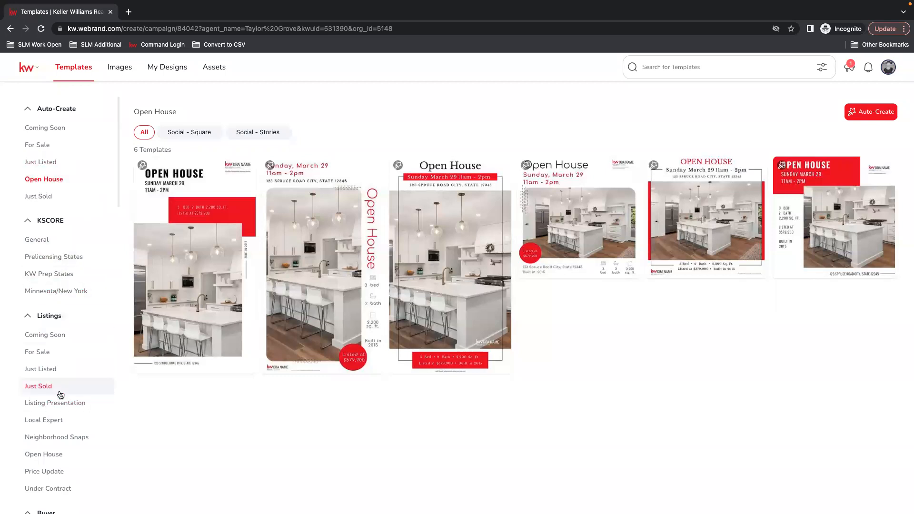
# Show the 33 Listings Open House templates and scroll through the whole grid
pyautogui.click(50, 455)
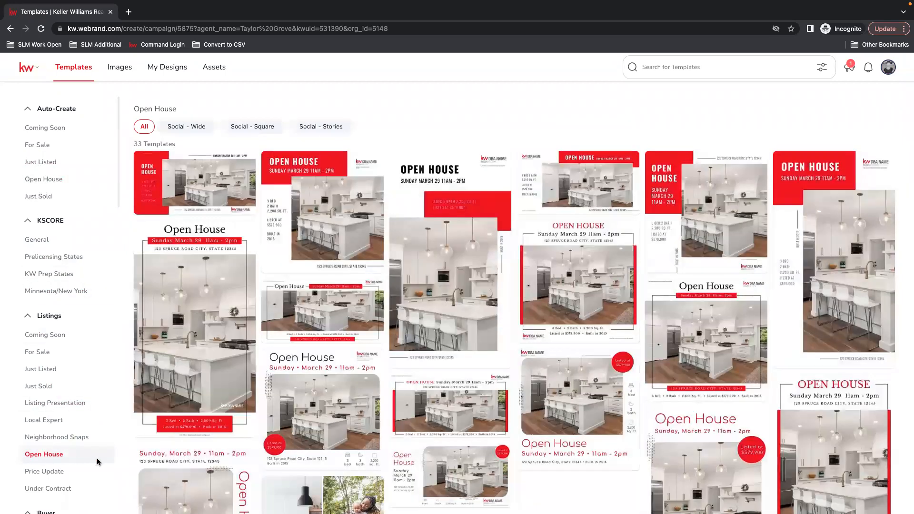
pyautogui.moveTo(469, 305)
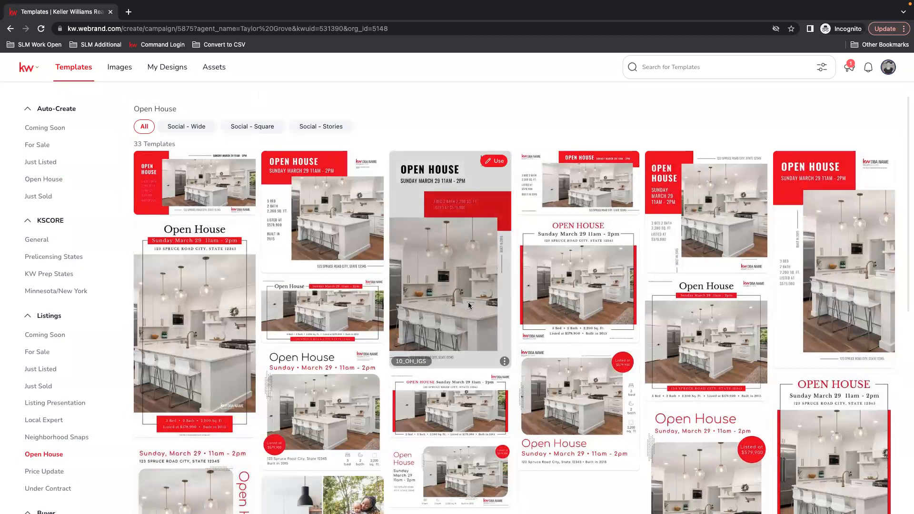
pyautogui.scroll(-4, 648, 337)
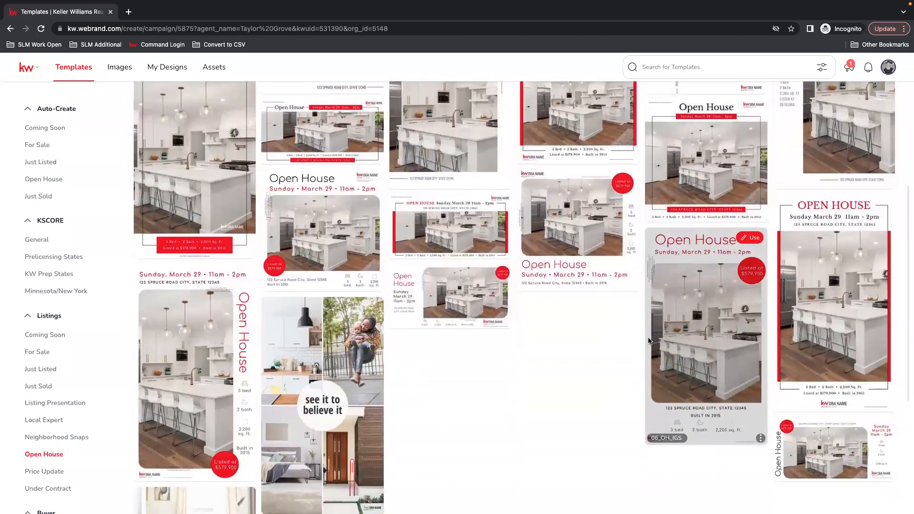
pyautogui.scroll(-4, 647, 342)
pyautogui.scroll(-3, 644, 354)
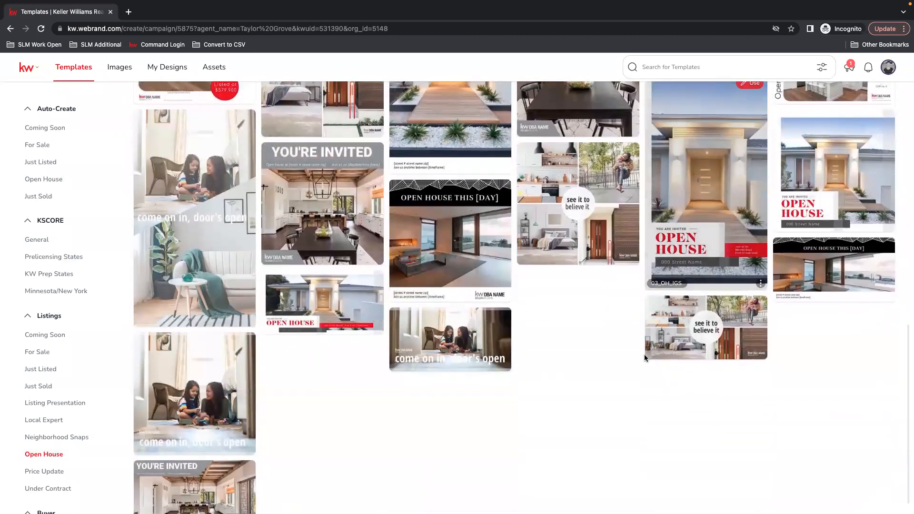
pyautogui.scroll(-1, 644, 354)
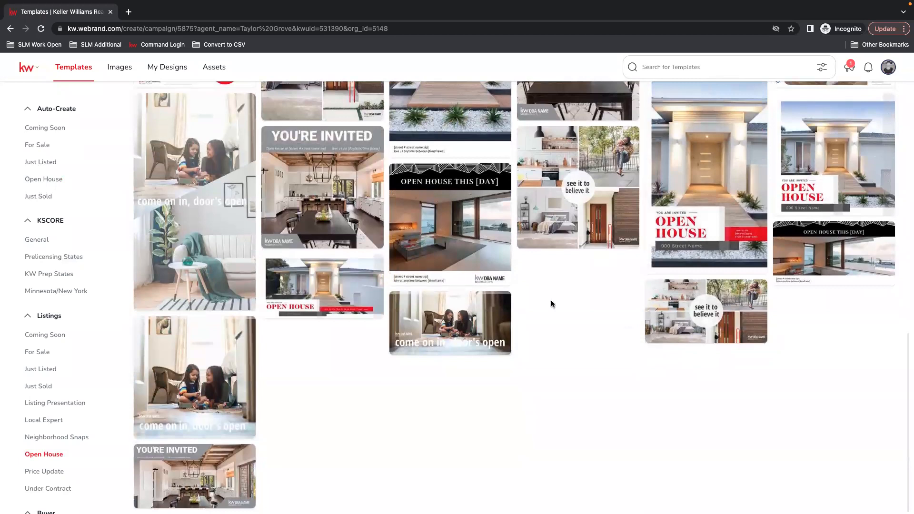
pyautogui.scroll(3, 393, 297)
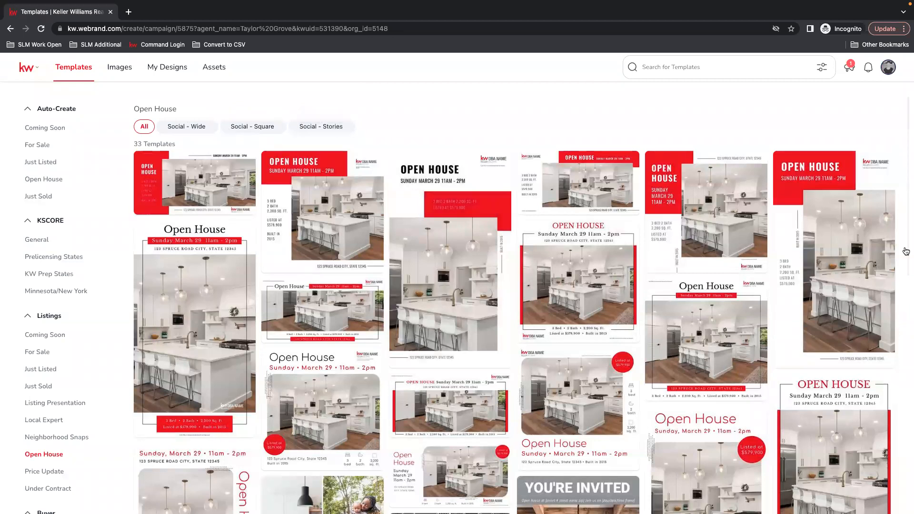
# Filter Open House templates to Social - Wide and read its format description
pyautogui.click(189, 130)
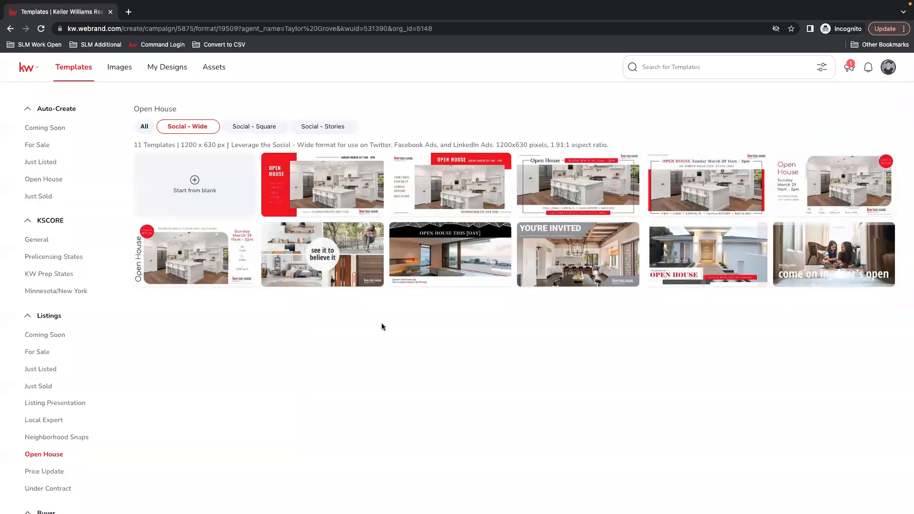
pyautogui.moveTo(655, 212)
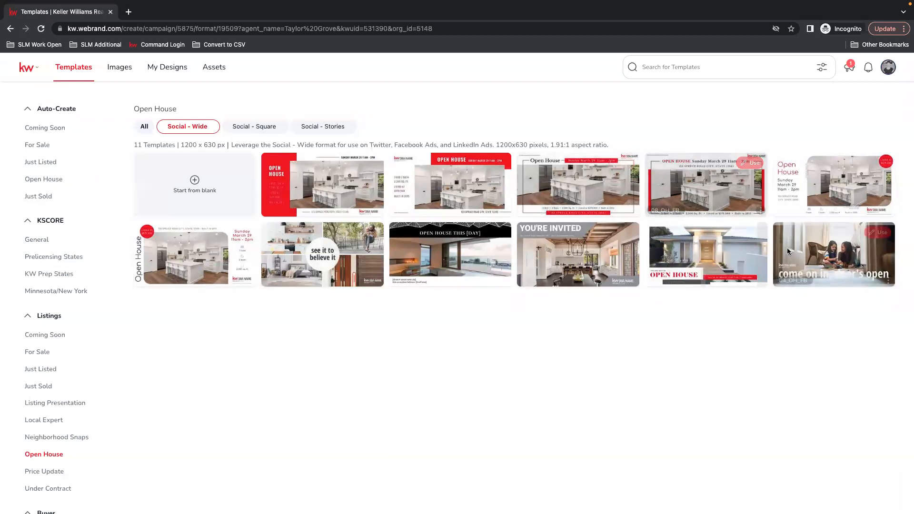
pyautogui.moveTo(563, 263)
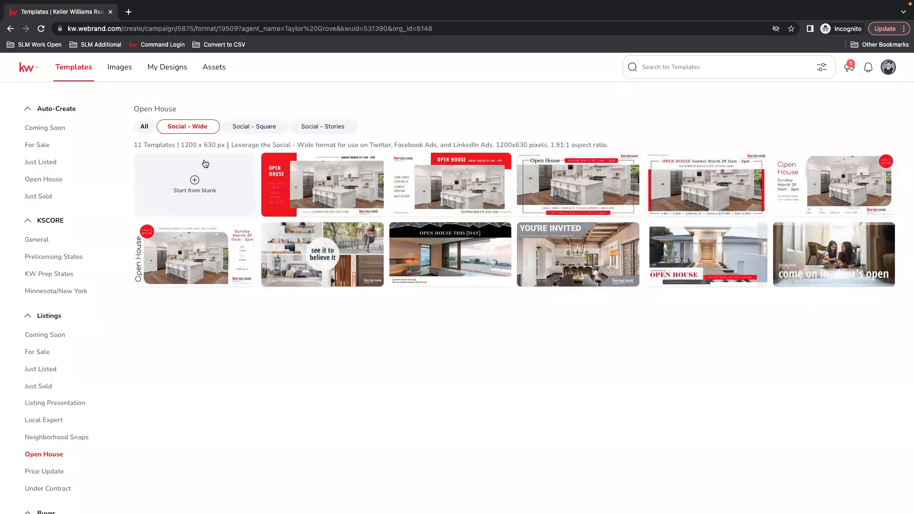
pyautogui.moveTo(339, 181)
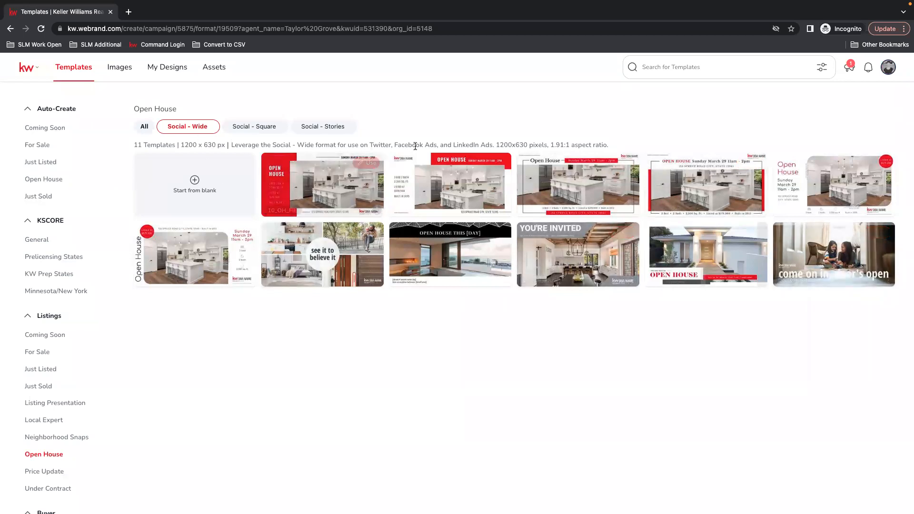
pyautogui.moveTo(273, 145); pyautogui.dragTo(610, 137)
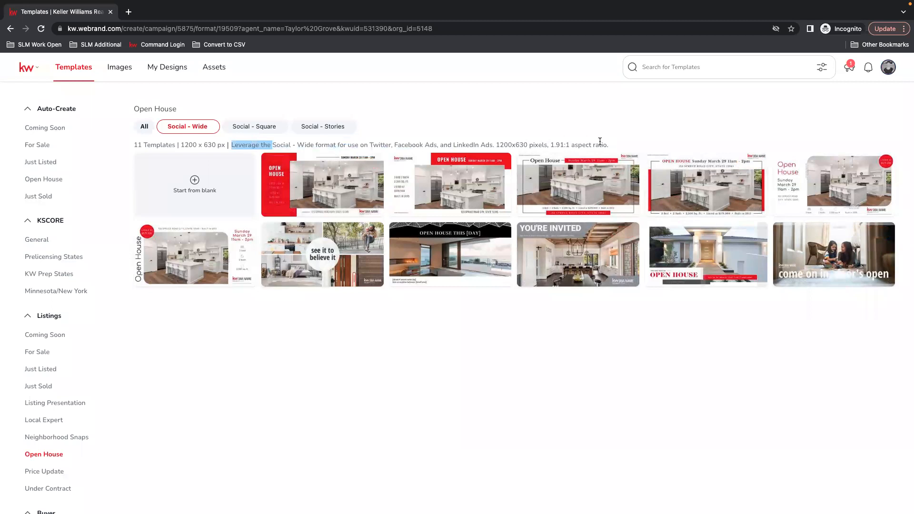
pyautogui.moveTo(496, 144); pyautogui.dragTo(355, 144)
pyautogui.click(355, 144)
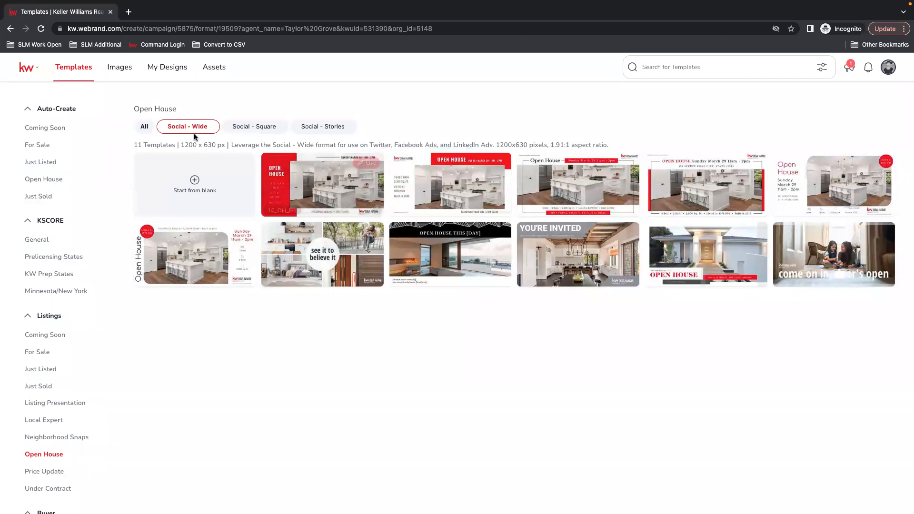
pyautogui.moveTo(369, 142); pyautogui.dragTo(344, 143)
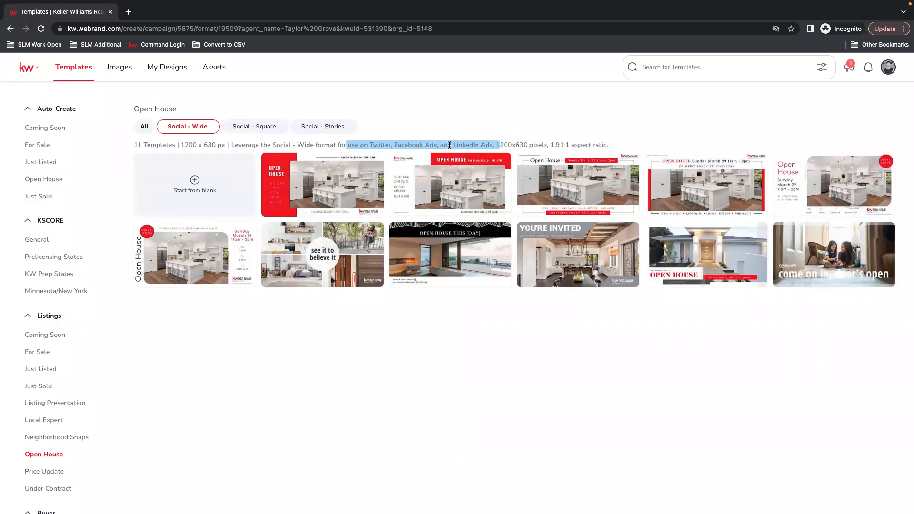
# Compare Social - Square with Social - Stories, then settle on the 1080 x 1080 Square templates
pyautogui.click(257, 132)
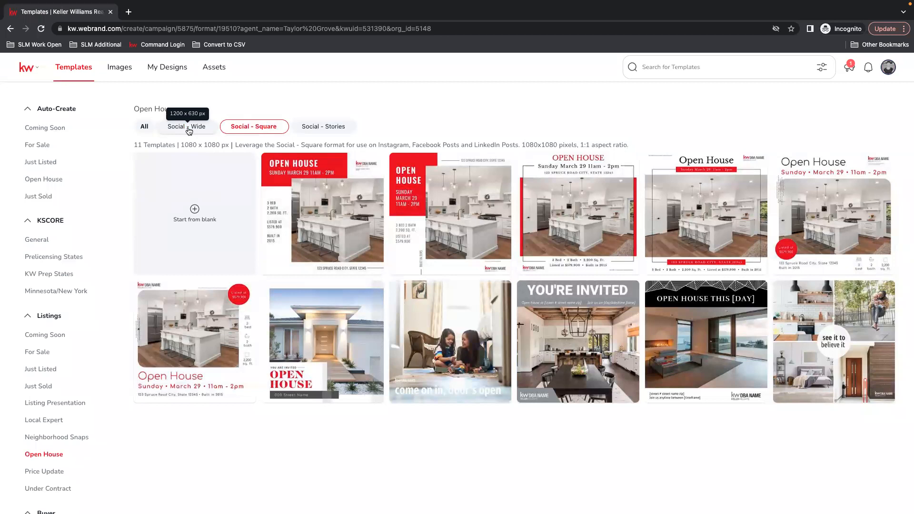
pyautogui.click(338, 131)
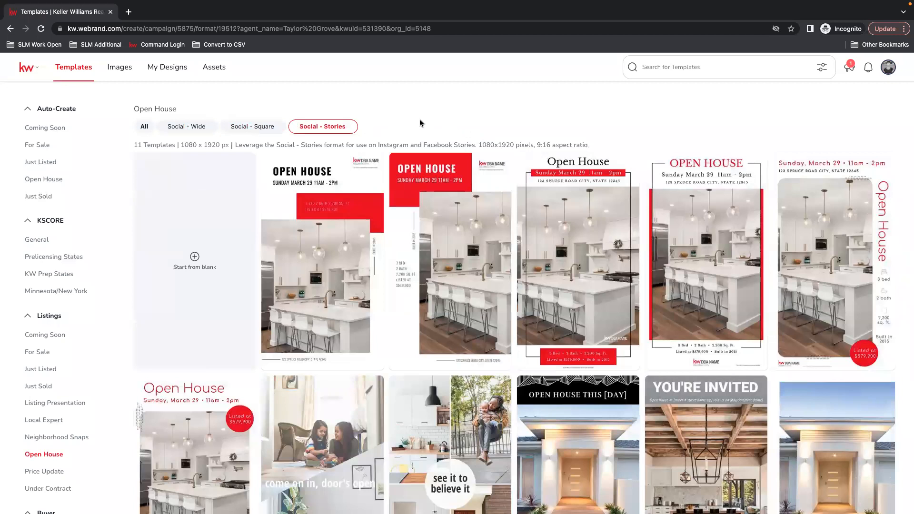
pyautogui.moveTo(369, 144); pyautogui.dragTo(488, 148)
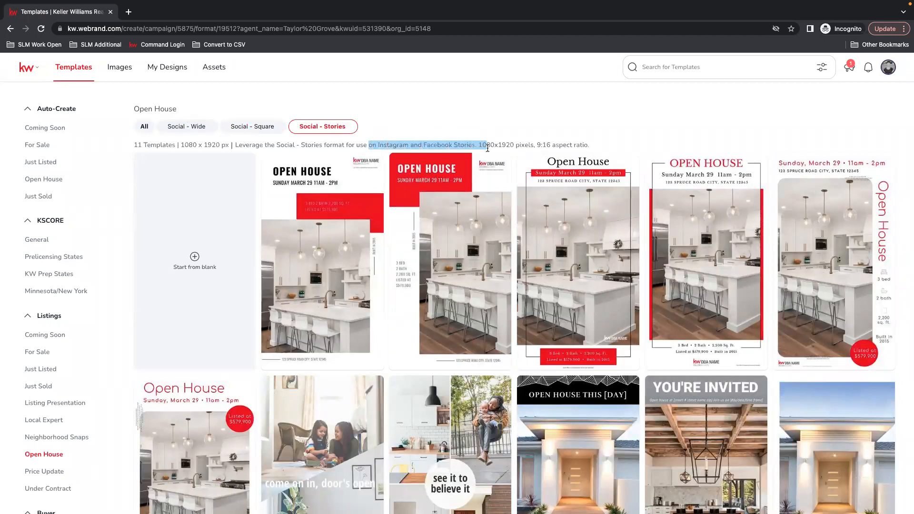
pyautogui.click(262, 129)
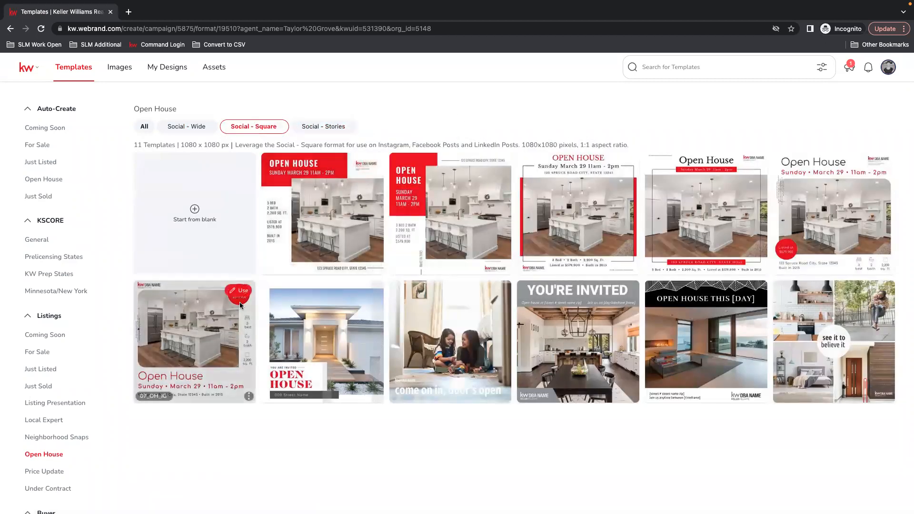
# Open the 07_OH_IG Open House template and set the KWLS listing search to MLS number
pyautogui.click(219, 370)
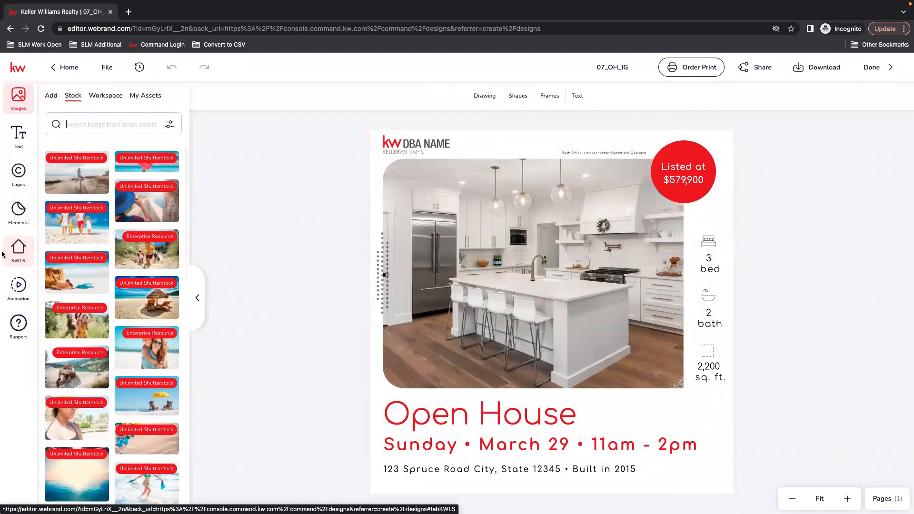
pyautogui.click(19, 251)
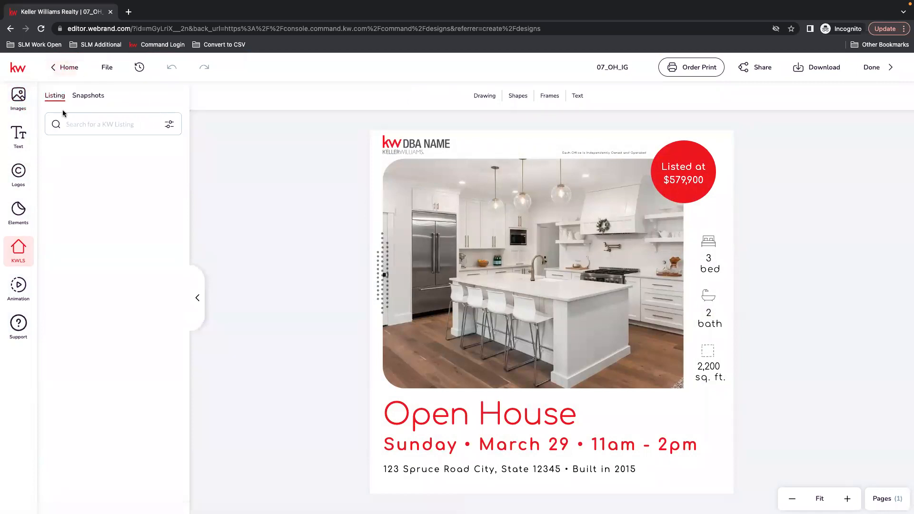
pyautogui.click(84, 124)
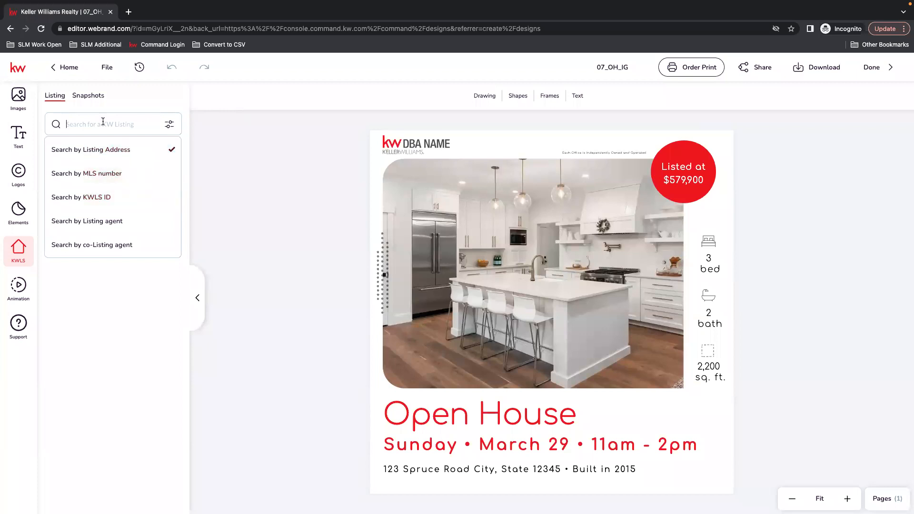
pyautogui.click(95, 175)
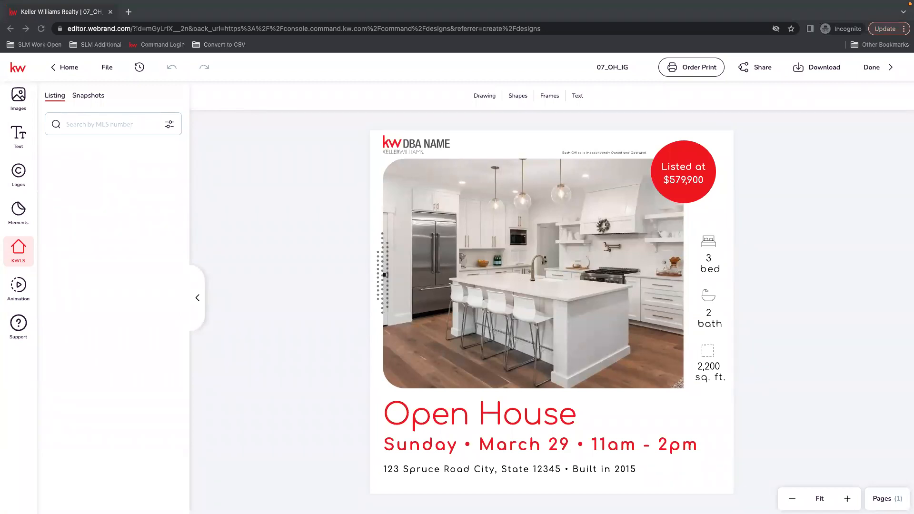
pyautogui.click(128, 128)
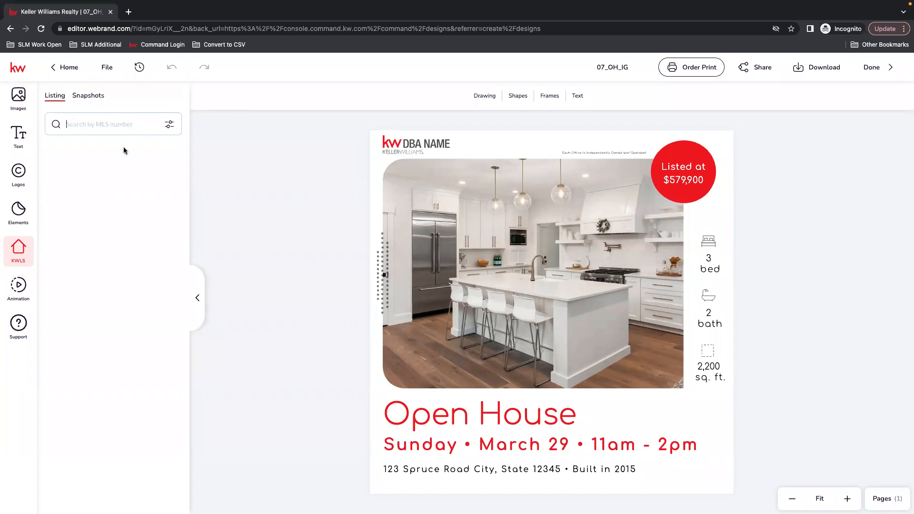
# Find listing 2063990 by MLS number and replace the kitchen photo with its front exterior shot
pyautogui.write('2063990')
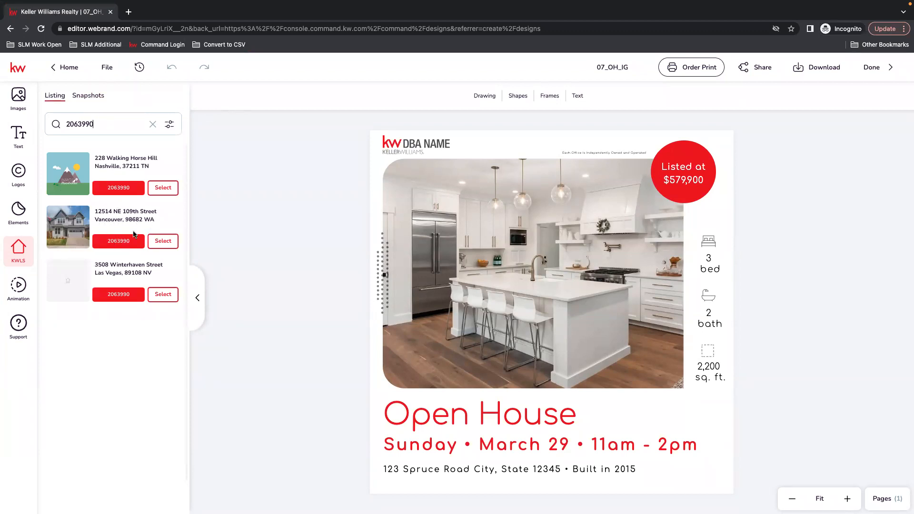
pyautogui.click(170, 241)
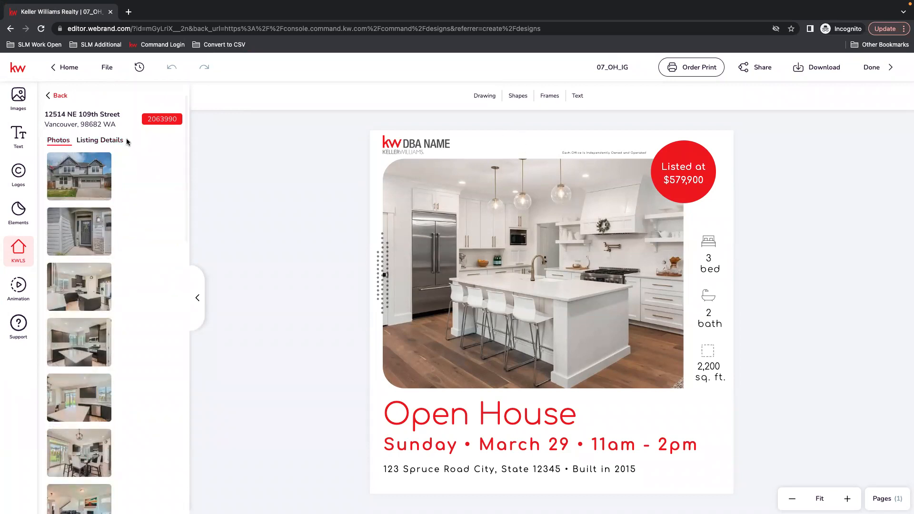
pyautogui.click(560, 208)
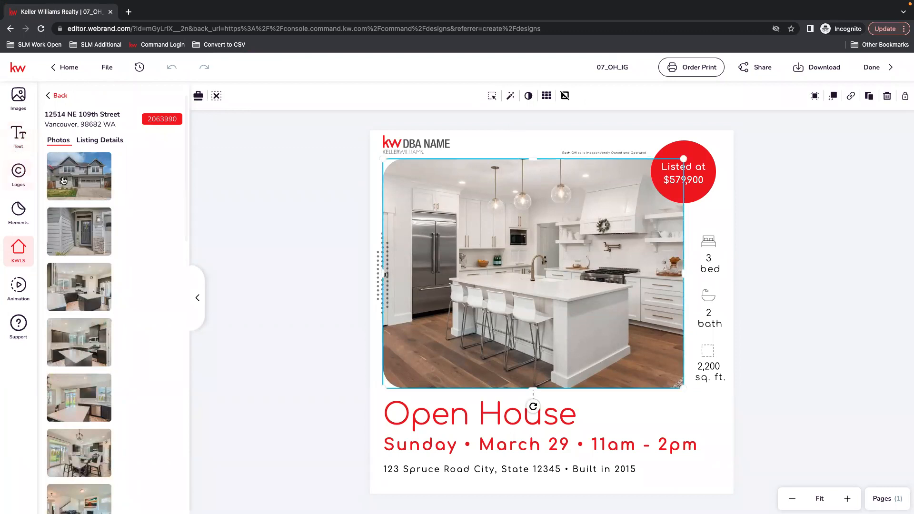
pyautogui.moveTo(70, 164)
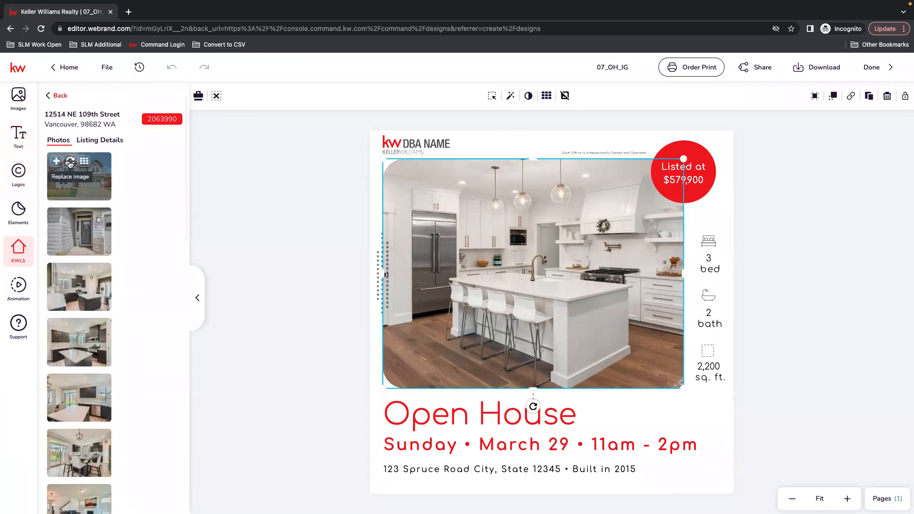
pyautogui.click(70, 164)
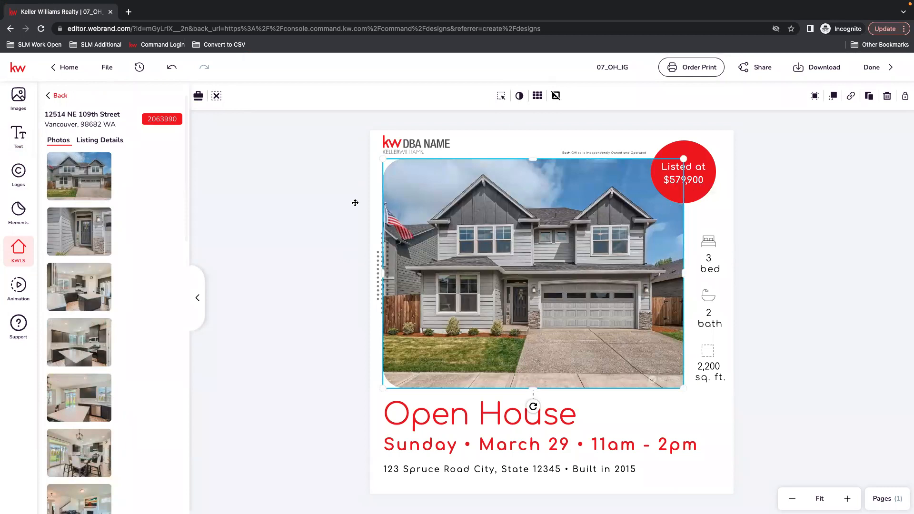
pyautogui.click(96, 144)
# Try swapping in the listing's price field, undo it, and reinsert the house exterior photo
pyautogui.scroll(-1, 110, 146)
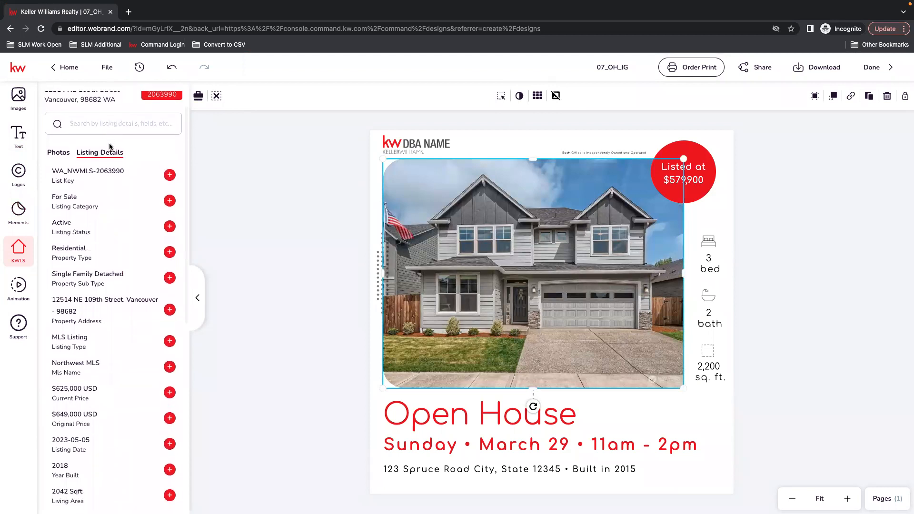
pyautogui.scroll(-1, 109, 146)
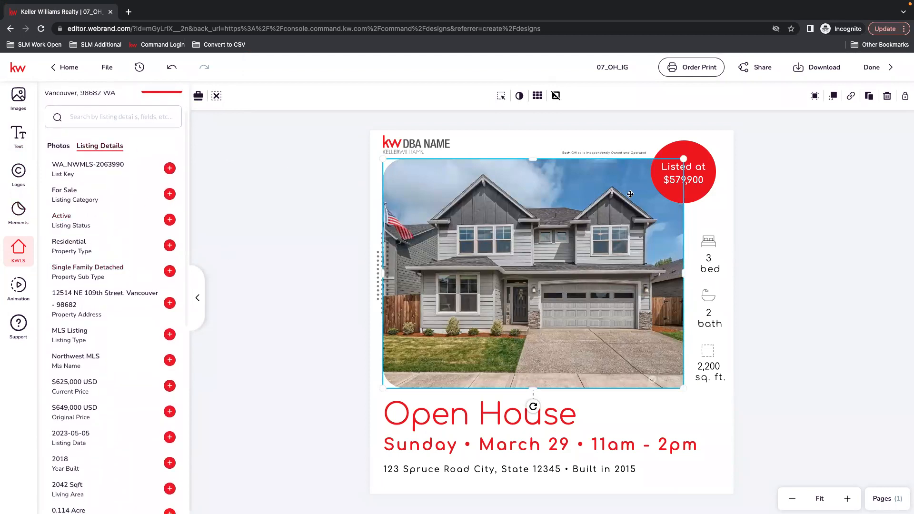
pyautogui.click(695, 183)
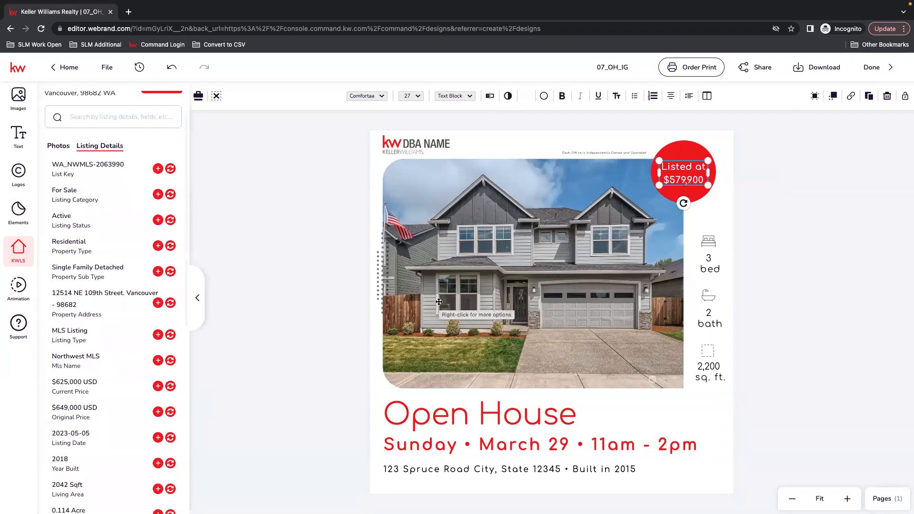
pyautogui.scroll(-1, 111, 395)
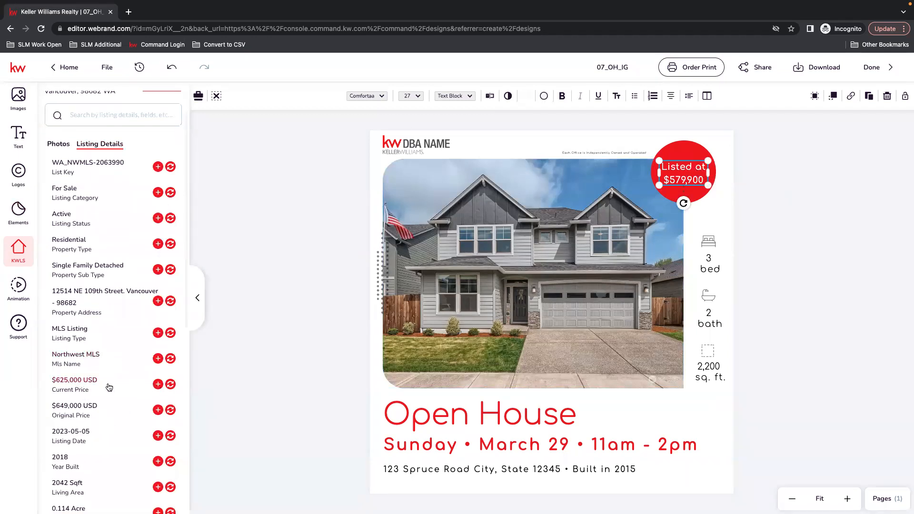
pyautogui.click(170, 385)
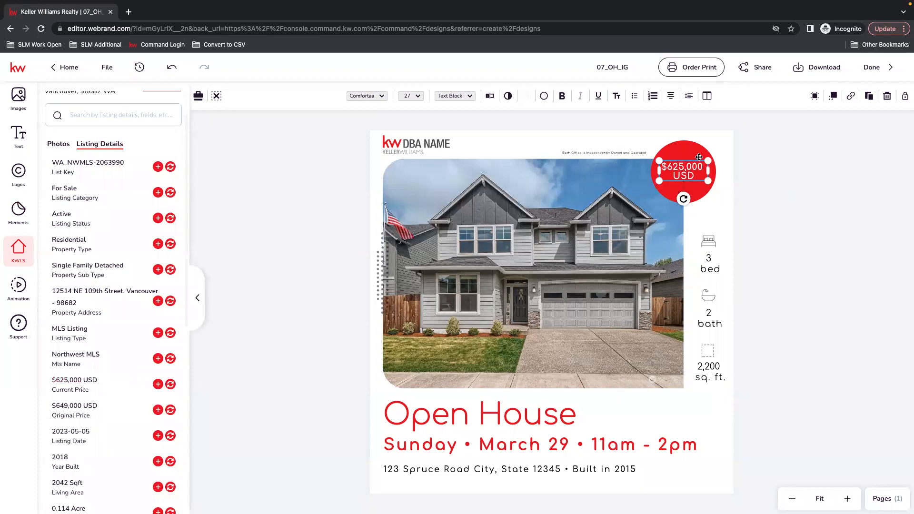
pyautogui.click(174, 68)
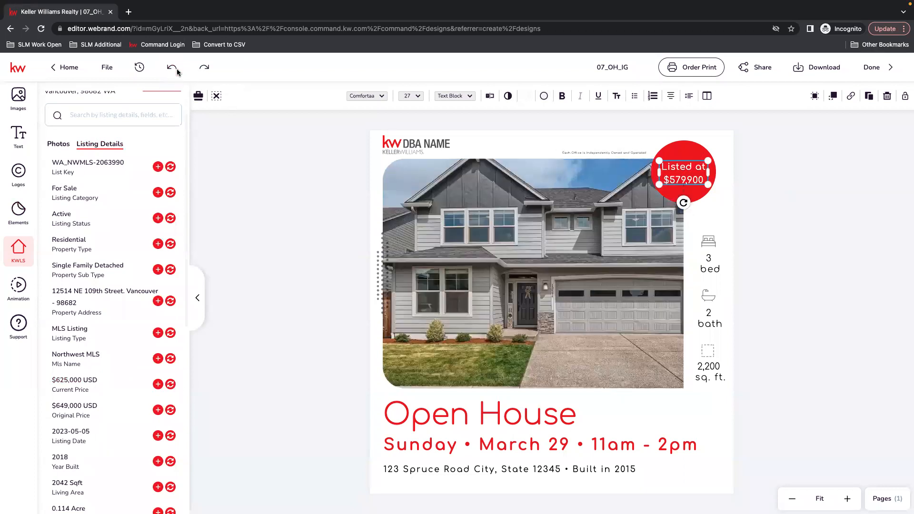
pyautogui.click(516, 242)
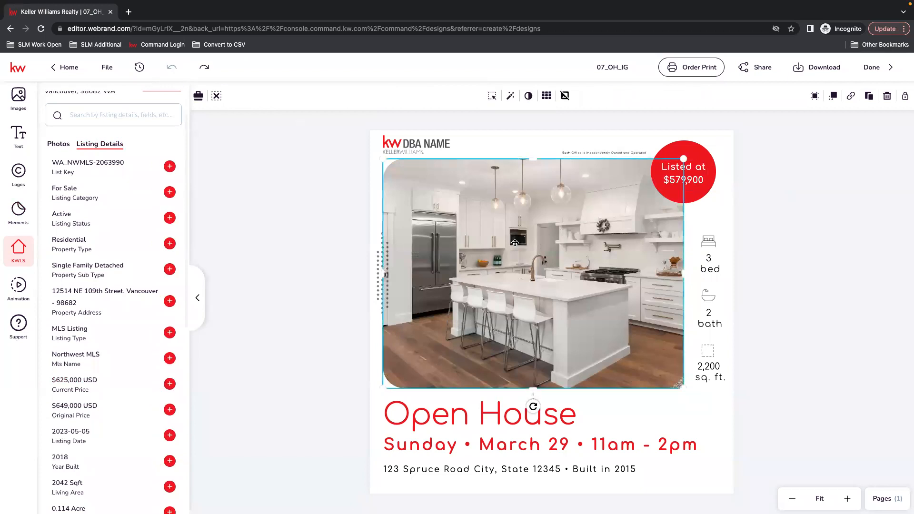
pyautogui.click(55, 146)
pyautogui.click(77, 138)
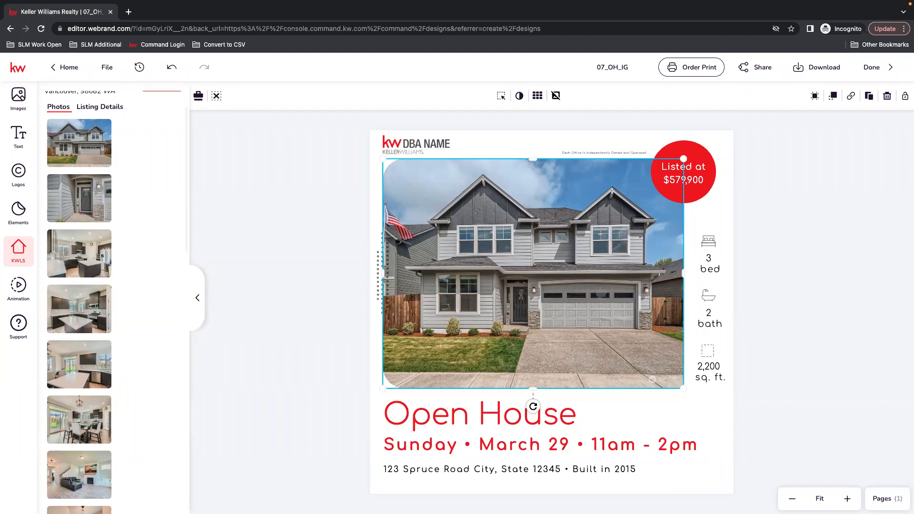
# Edit the red circle's price text from $579,900 to 'Listed at $625,000'
pyautogui.click(699, 187)
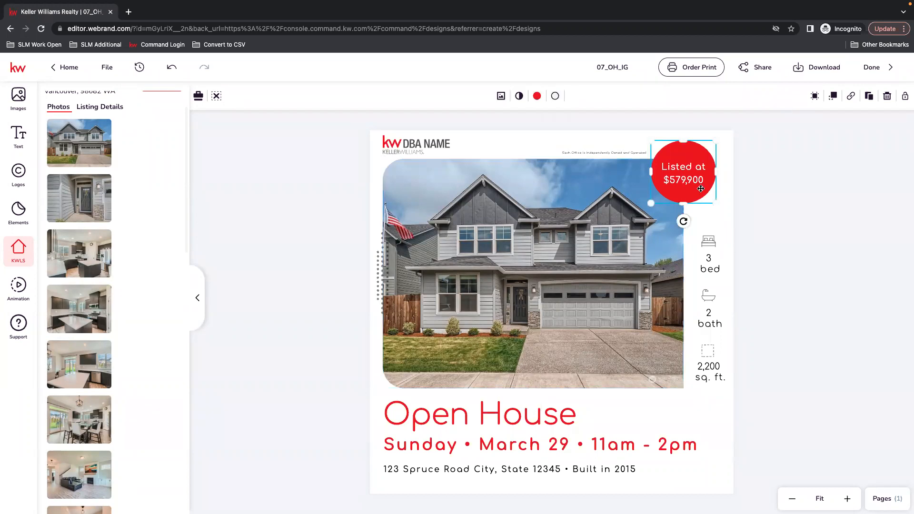
pyautogui.click(675, 178)
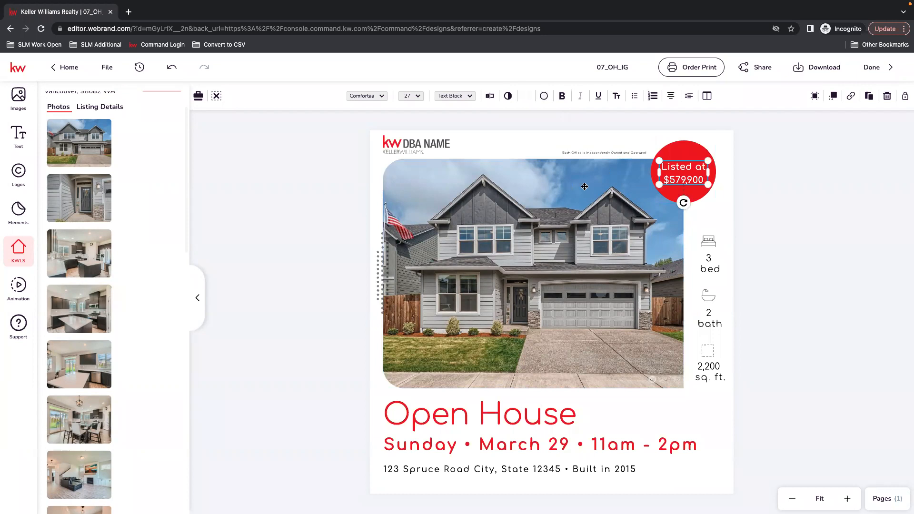
pyautogui.click(103, 113)
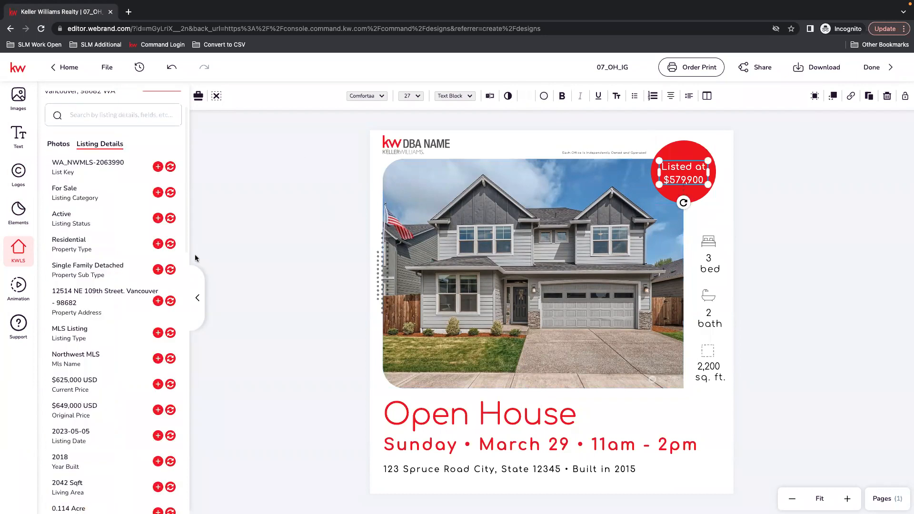
pyautogui.doubleClick(679, 180)
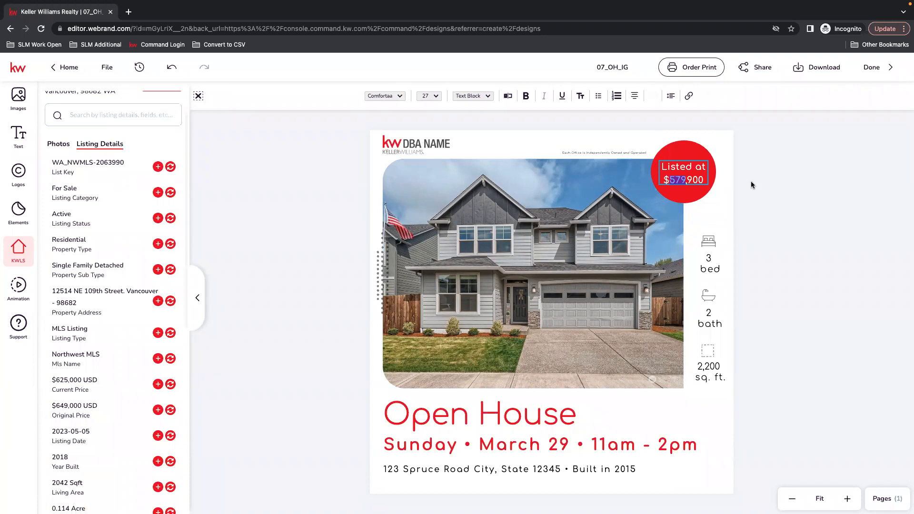
pyautogui.write('625')
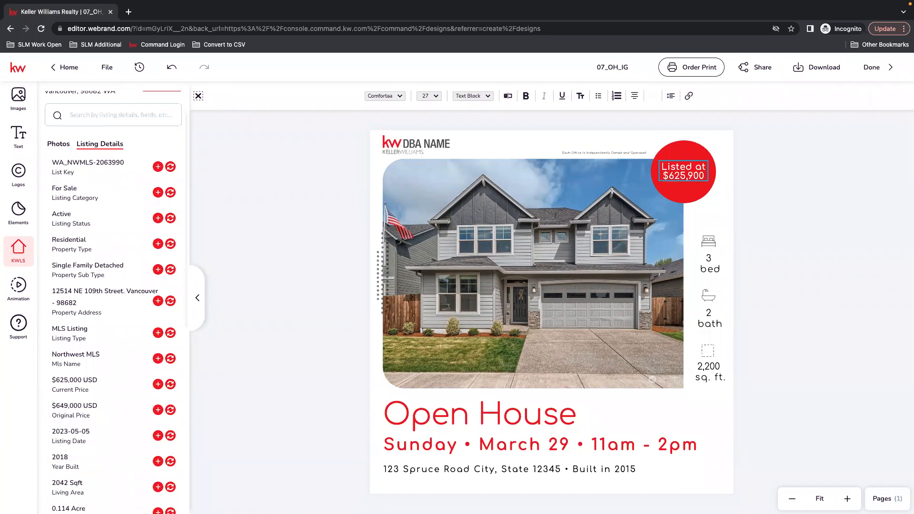
pyautogui.press('Right')
pyautogui.press('Right')
pyautogui.press('BackSpace')
pyautogui.write('0')
pyautogui.press('Escape')
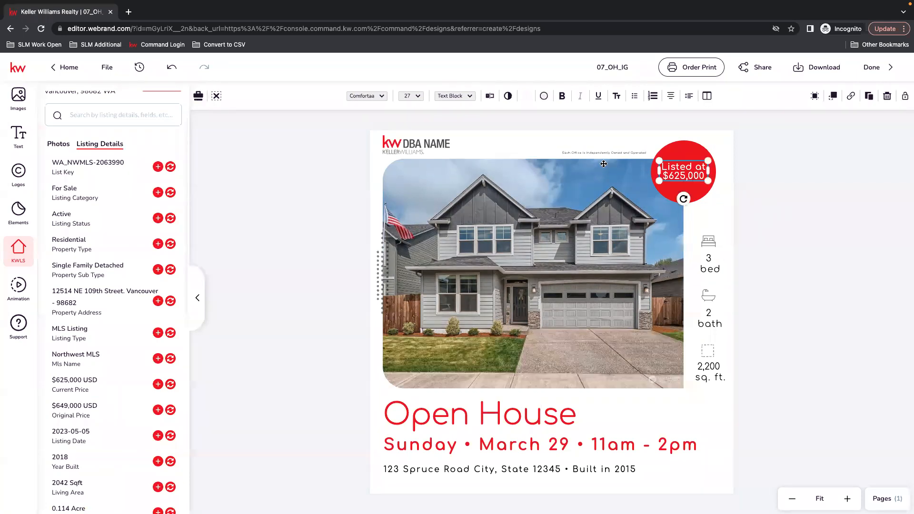
pyautogui.click(411, 148)
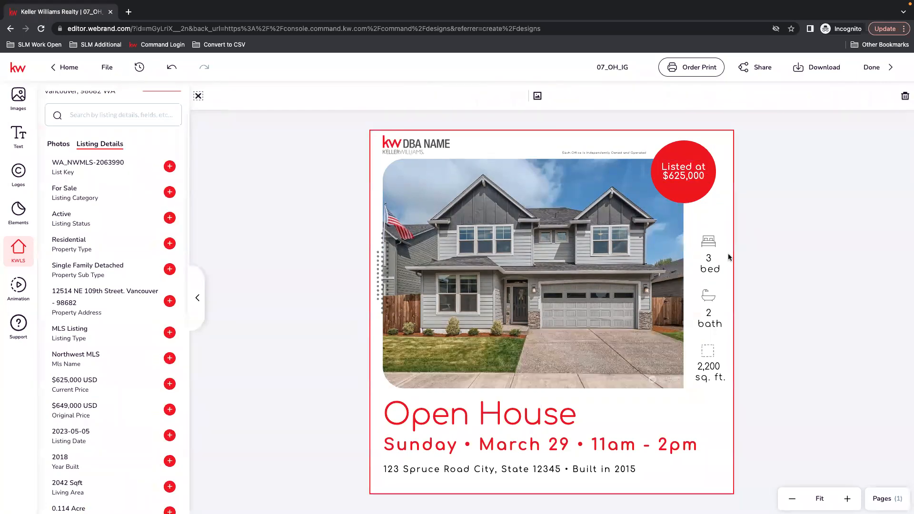
pyautogui.scroll(-1, 123, 433)
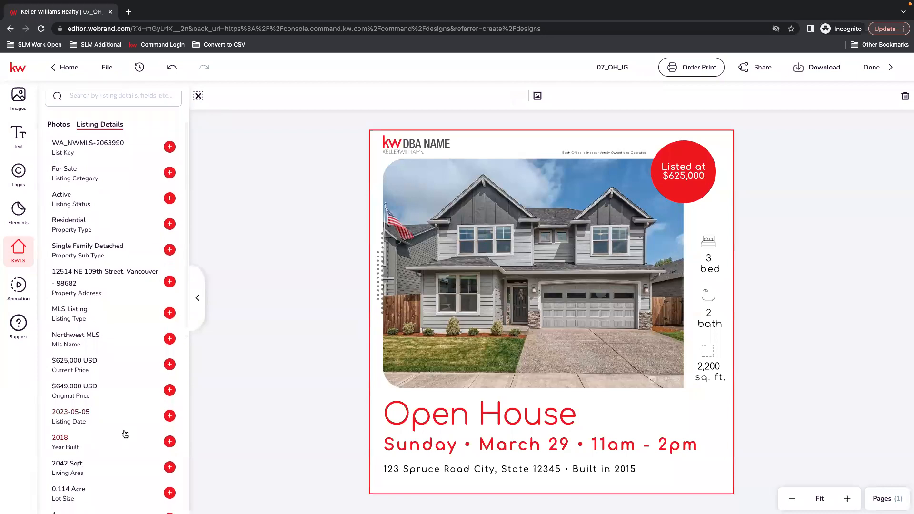
# Change the bed count to 4 and the bath count to 2.5, widening the bath box
pyautogui.scroll(-5, 125, 433)
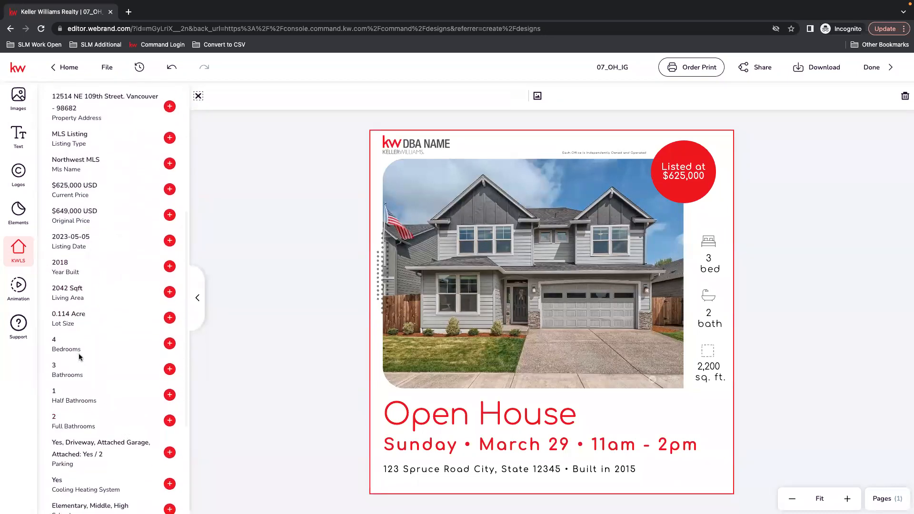
pyautogui.click(713, 253)
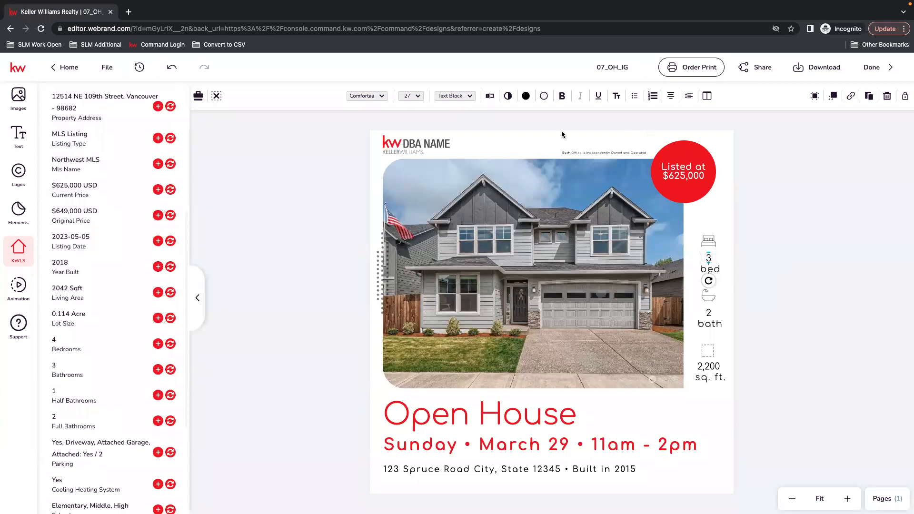
pyautogui.click(490, 95)
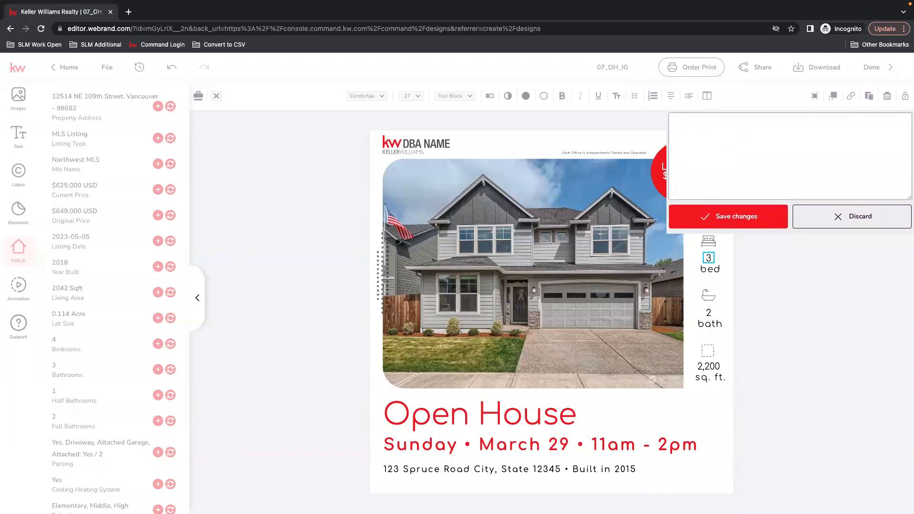
pyautogui.click(693, 217)
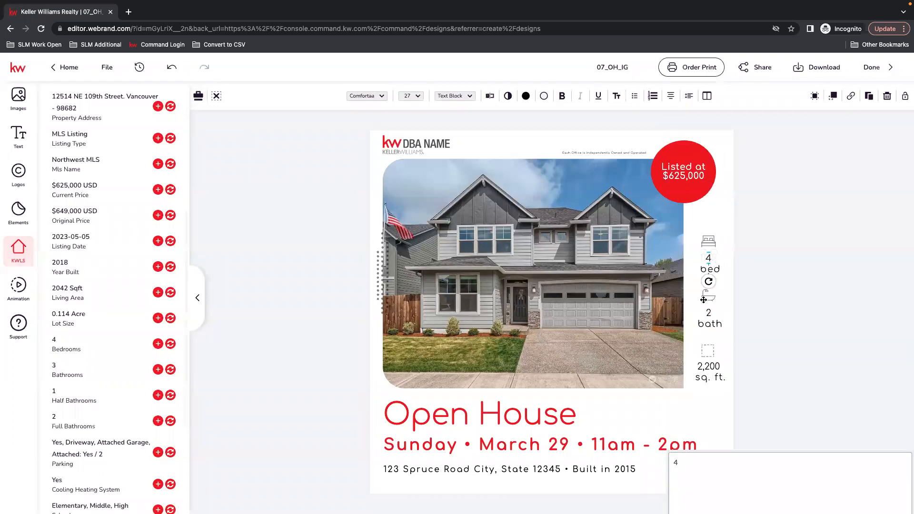
pyautogui.click(709, 314)
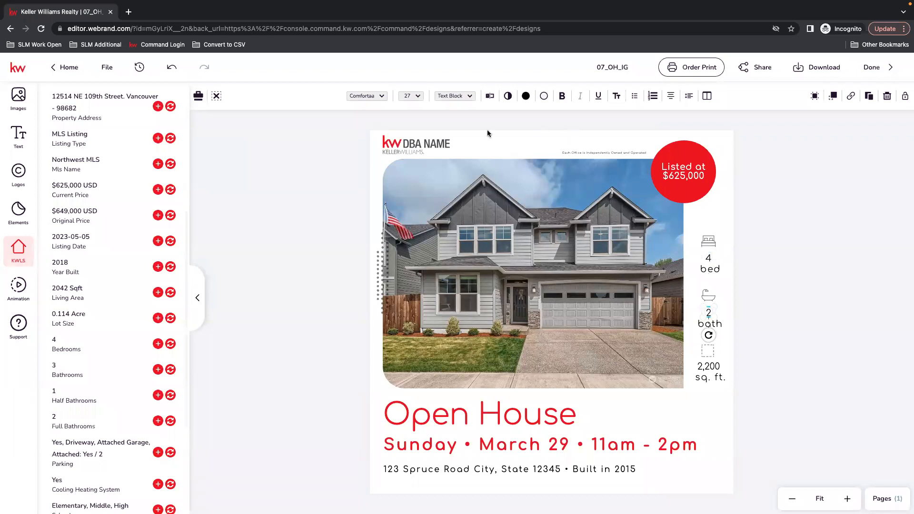
pyautogui.click(489, 96)
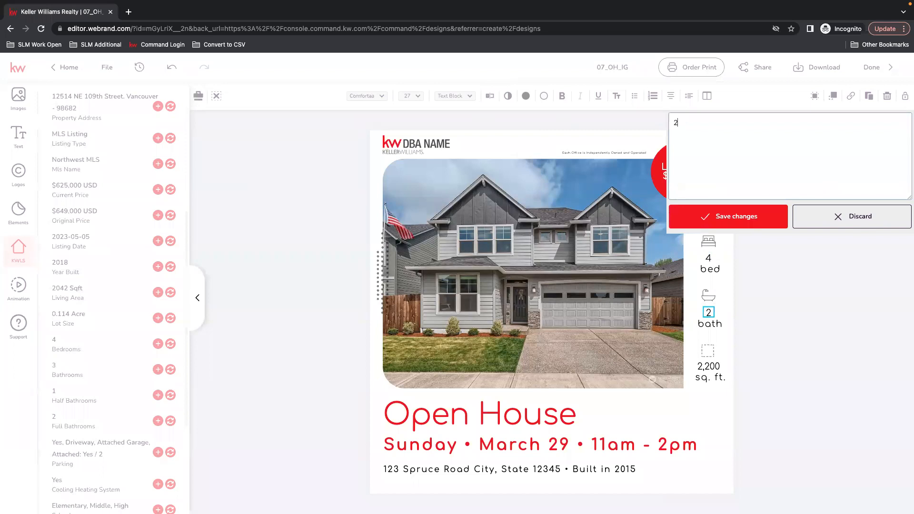
pyautogui.click(761, 214)
pyautogui.moveTo(718, 316); pyautogui.dragTo(710, 318)
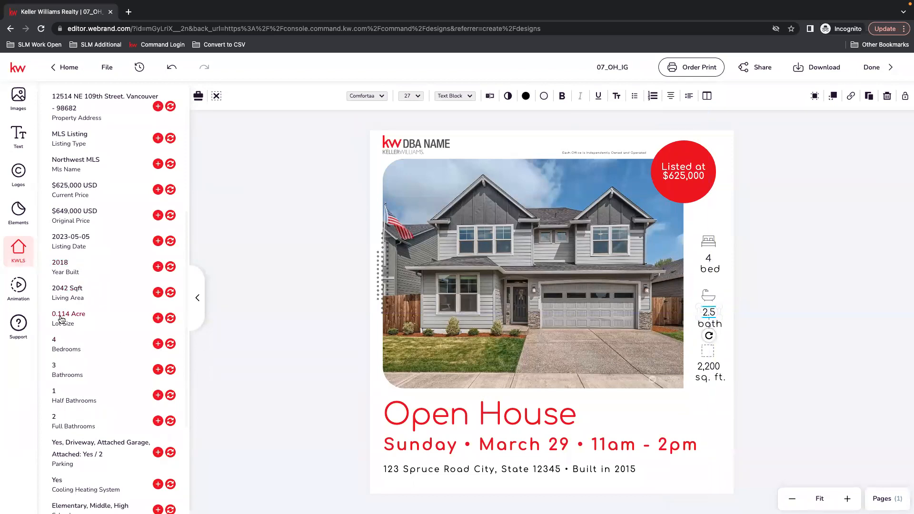
# Change the square footage figure to 2,042 sq. ft
pyautogui.click(711, 376)
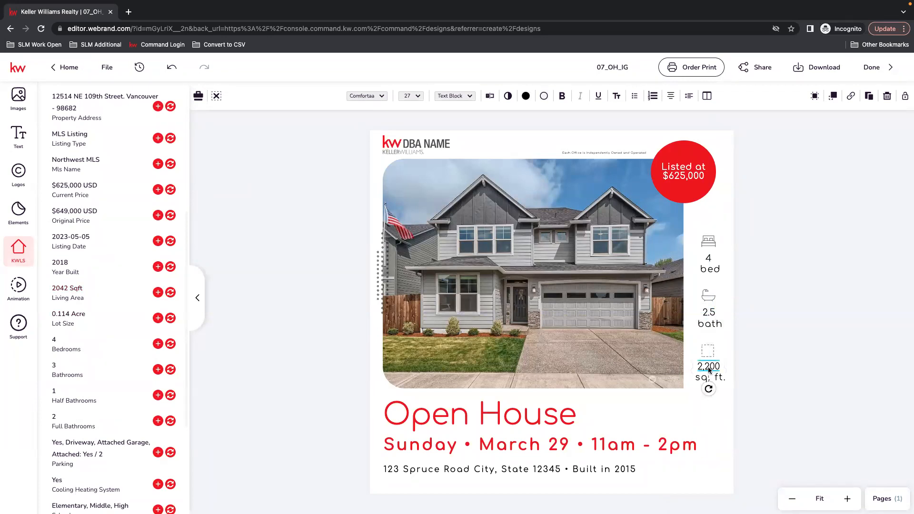
pyautogui.click(493, 99)
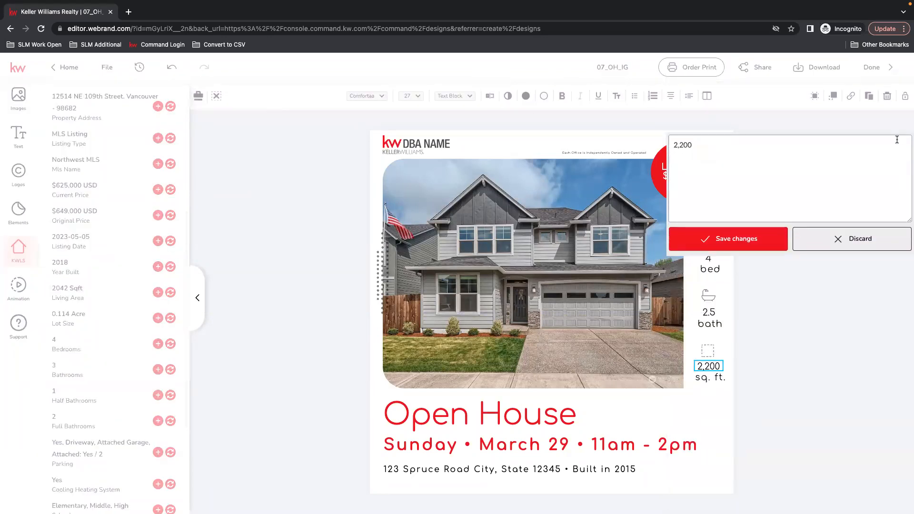
pyautogui.press('BackSpace')
pyautogui.press('BackSpace')
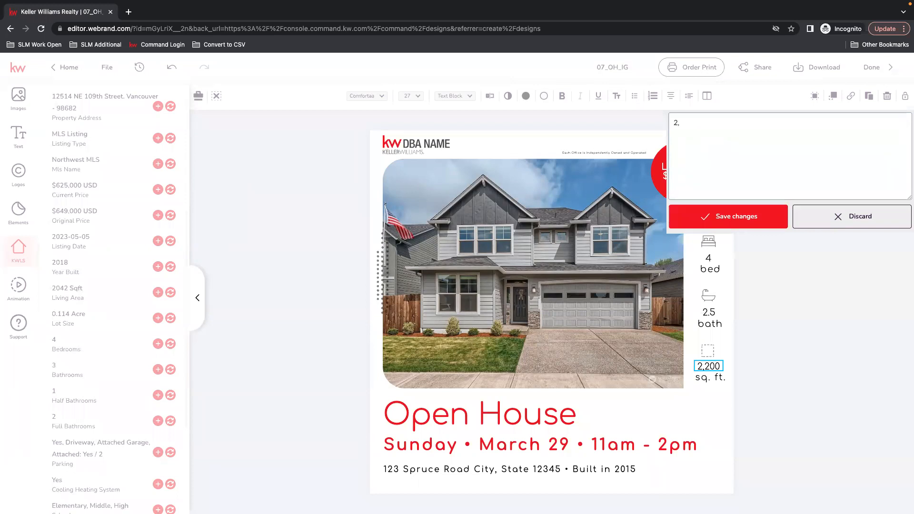
pyautogui.press('BackSpace')
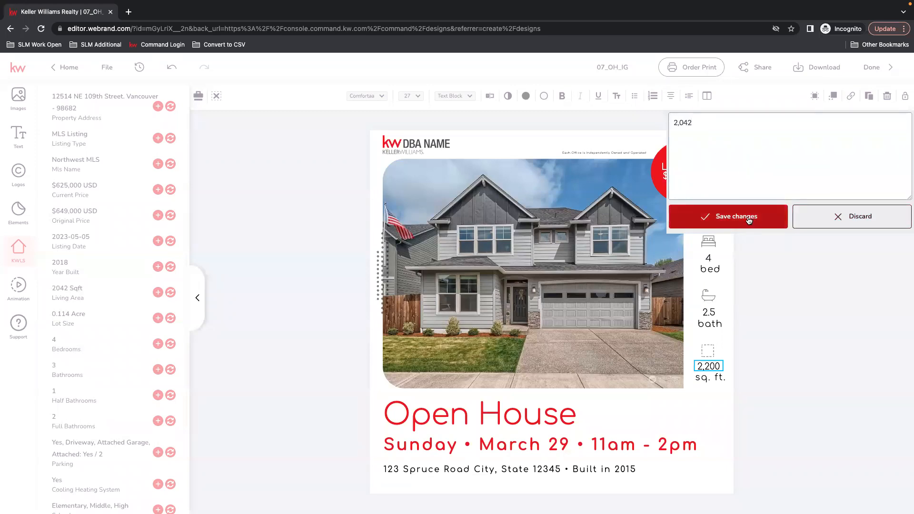
pyautogui.click(717, 217)
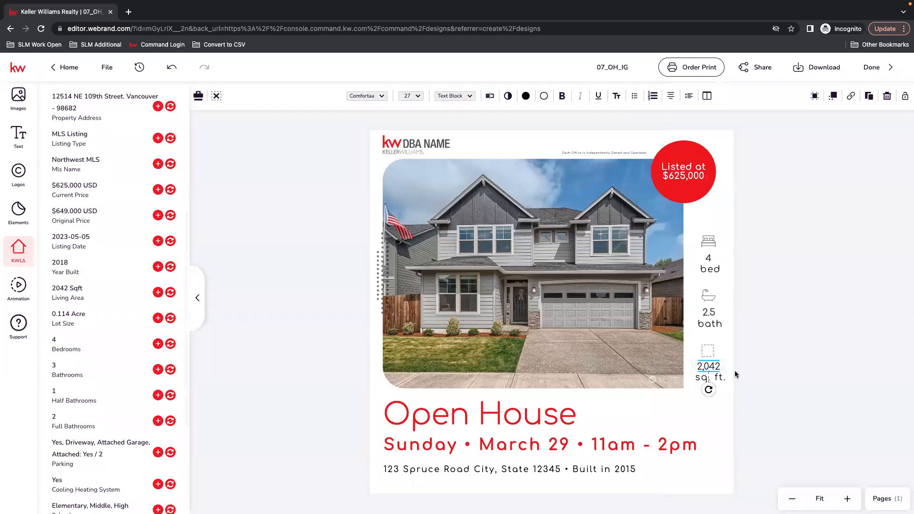
pyautogui.click(785, 396)
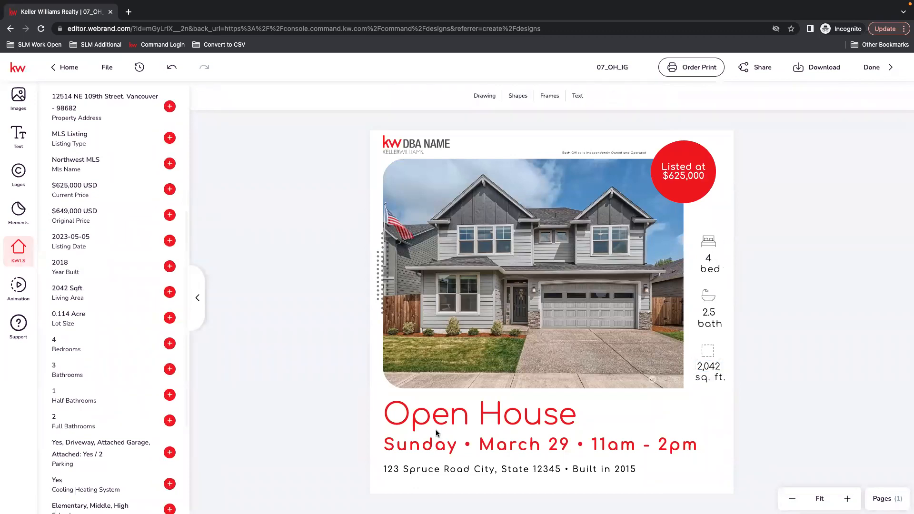
# Edit the date line to read Sunday • May 28 and save it
pyautogui.click(443, 449)
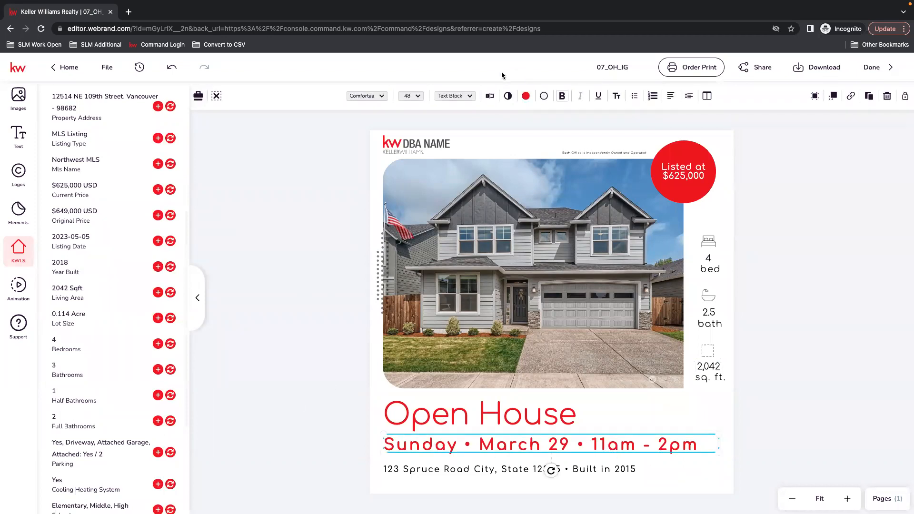
pyautogui.click(490, 96)
pyautogui.doubleClick(685, 121)
pyautogui.write('0 • March 29 • 11am - 2pm')
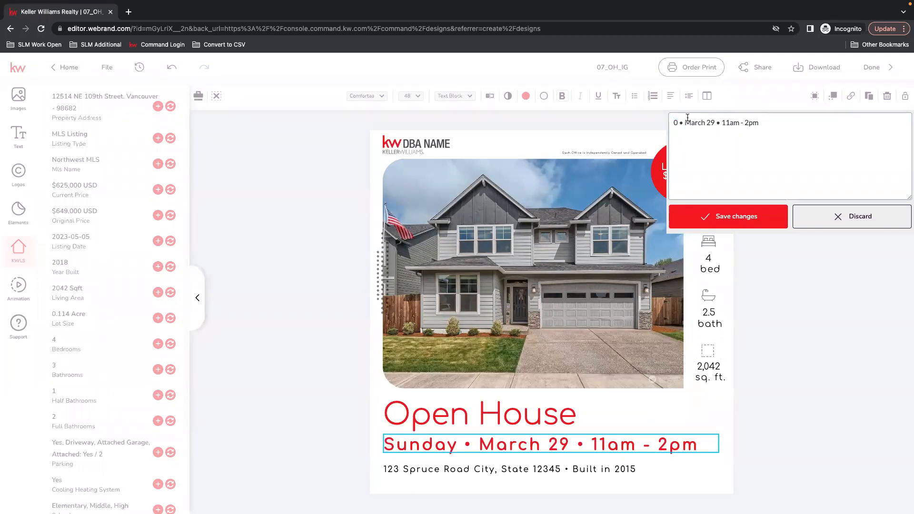
pyautogui.hotkey('ctrl', 'z')
pyautogui.doubleClick(714, 122)
pyautogui.write('May')
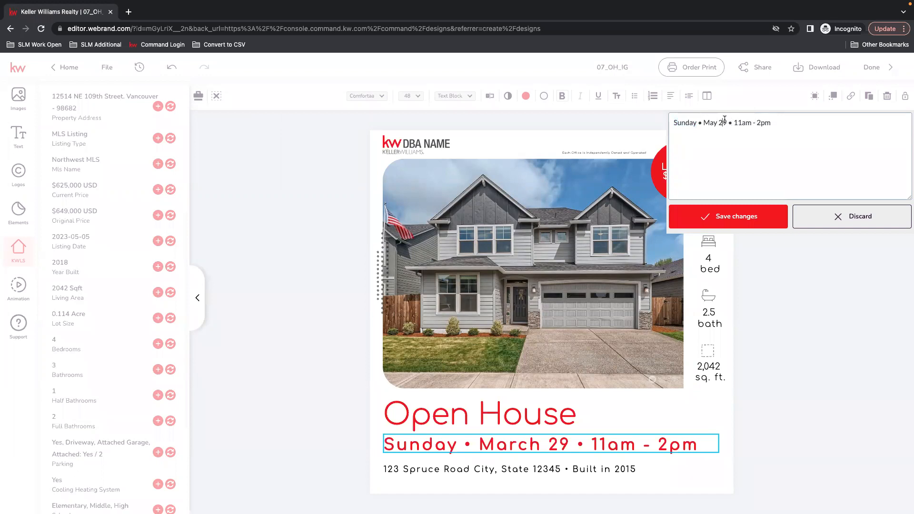
pyautogui.press('BackSpace')
pyautogui.write('8')
pyautogui.click(752, 217)
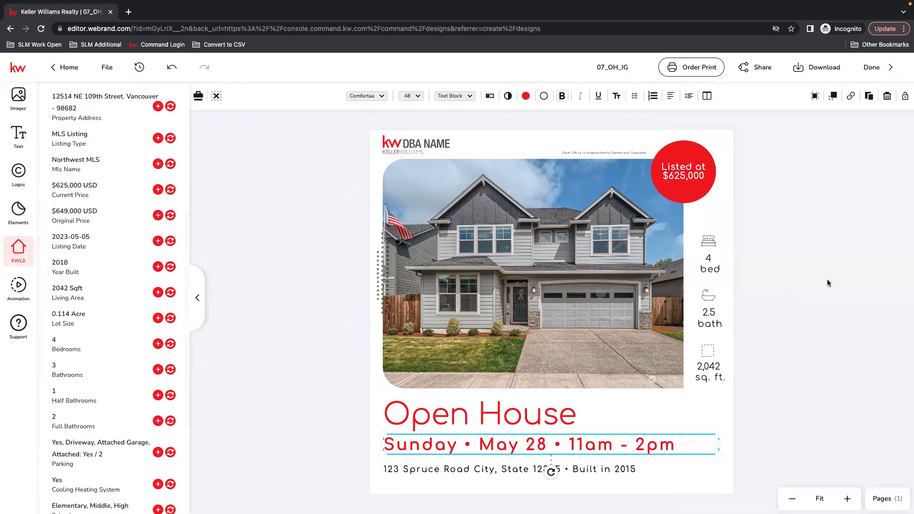
# Swap the address line to the listing's property address, add ', WA', and widen it to one line
pyautogui.click(476, 470)
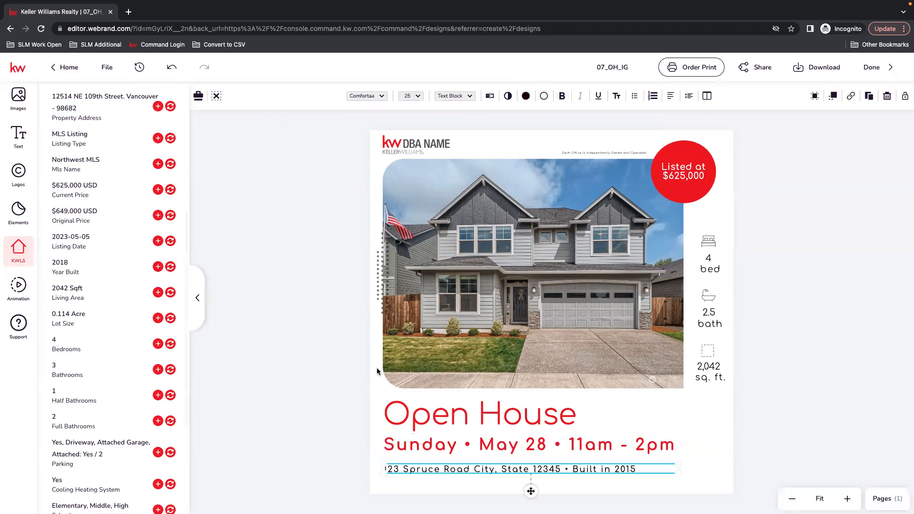
pyautogui.scroll(1, 80, 429)
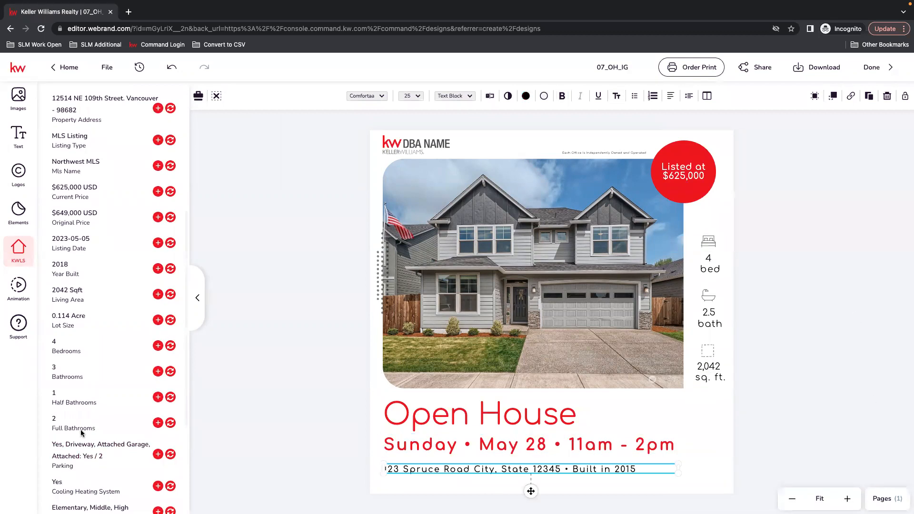
pyautogui.scroll(1, 81, 432)
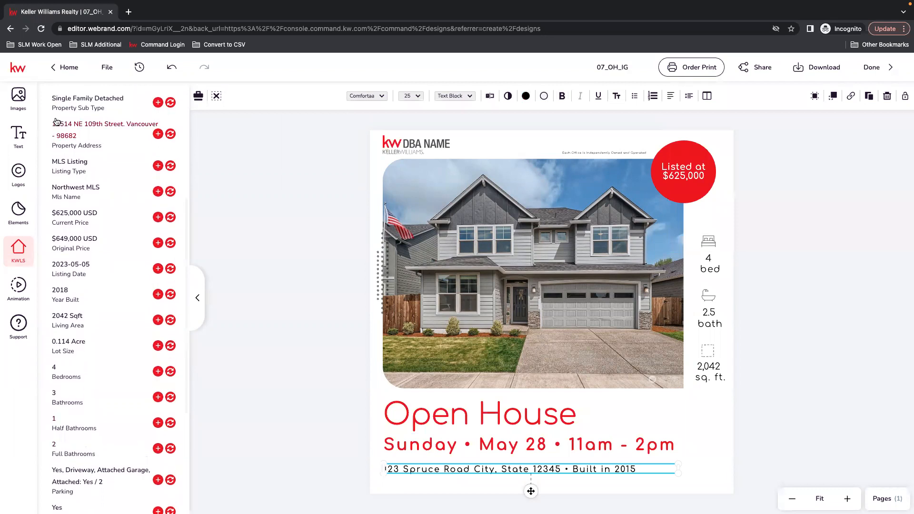
pyautogui.click(173, 134)
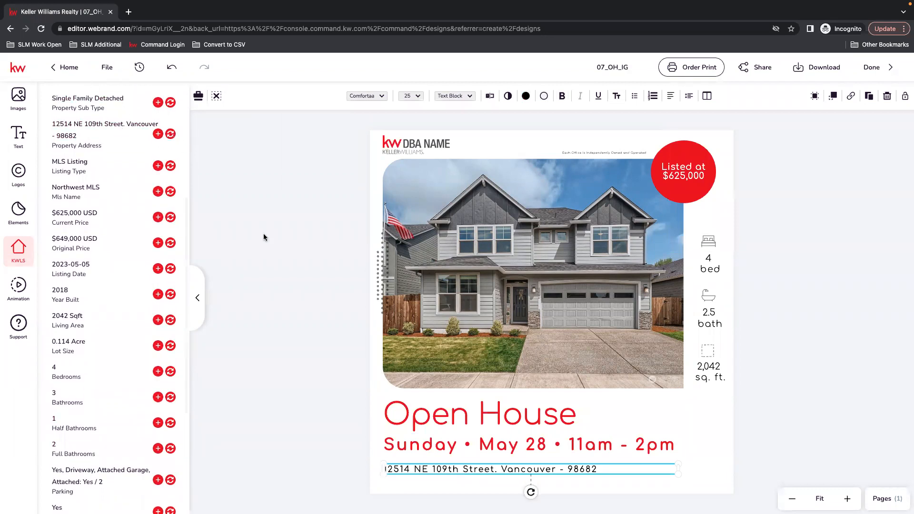
pyautogui.click(490, 97)
pyautogui.click(789, 121)
pyautogui.press('BackSpace')
pyautogui.press('BackSpace')
pyautogui.write(', WA 98682 - Built in 2018')
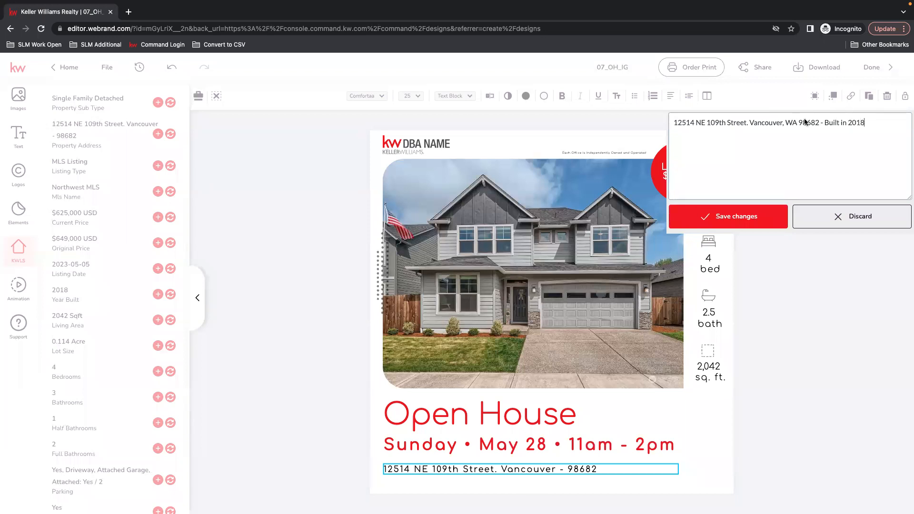
pyautogui.click(751, 211)
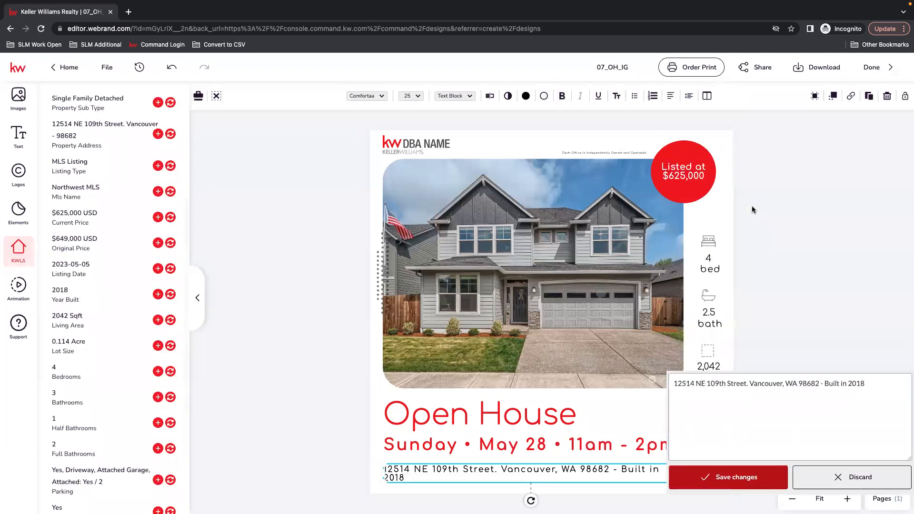
pyautogui.moveTo(681, 472); pyautogui.dragTo(712, 472)
pyautogui.click(743, 465)
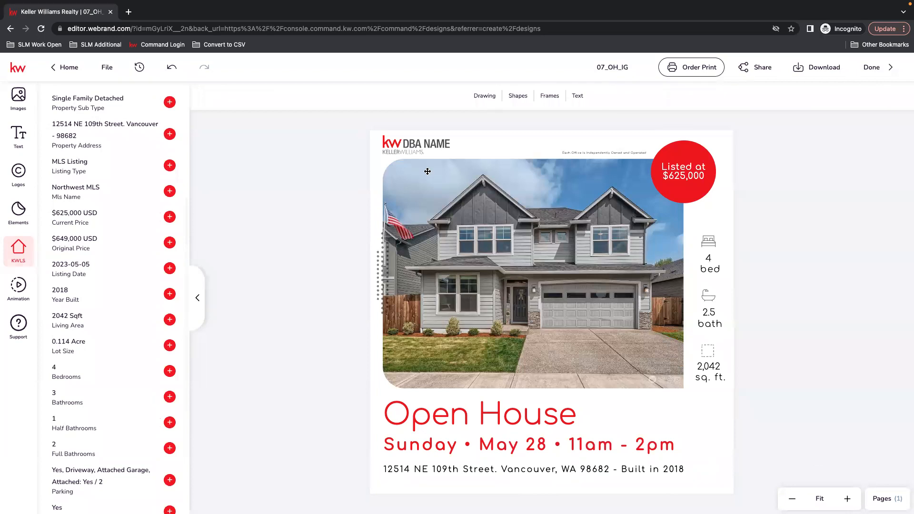
# Replace the DBA NAME logo with the KW Premier Partners logo from My Assets, shrunk into the top-left corner
pyautogui.click(406, 143)
pyautogui.click(413, 145)
pyautogui.click(413, 145)
pyautogui.click(413, 146)
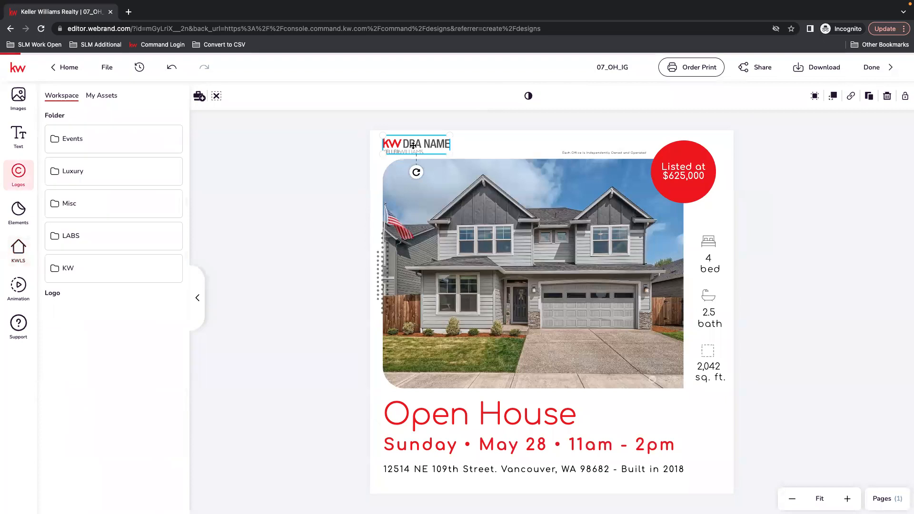
pyautogui.click(101, 96)
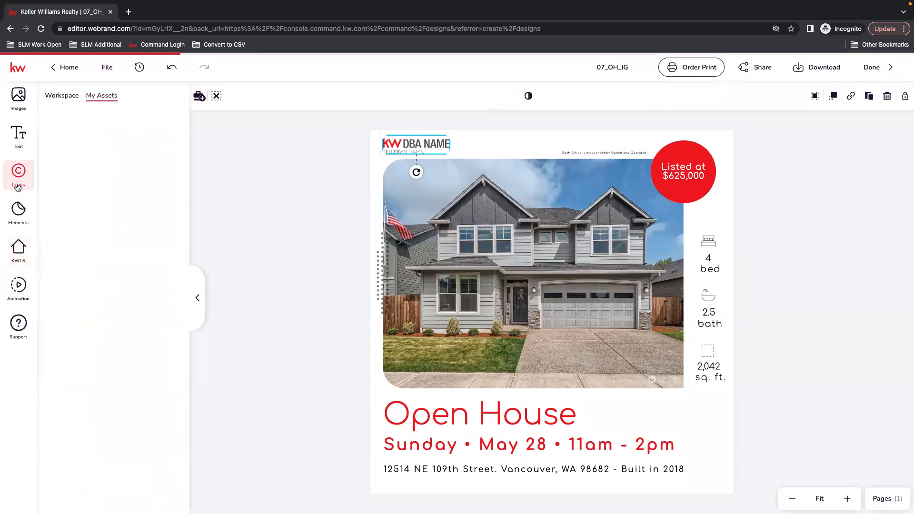
pyautogui.moveTo(85, 127)
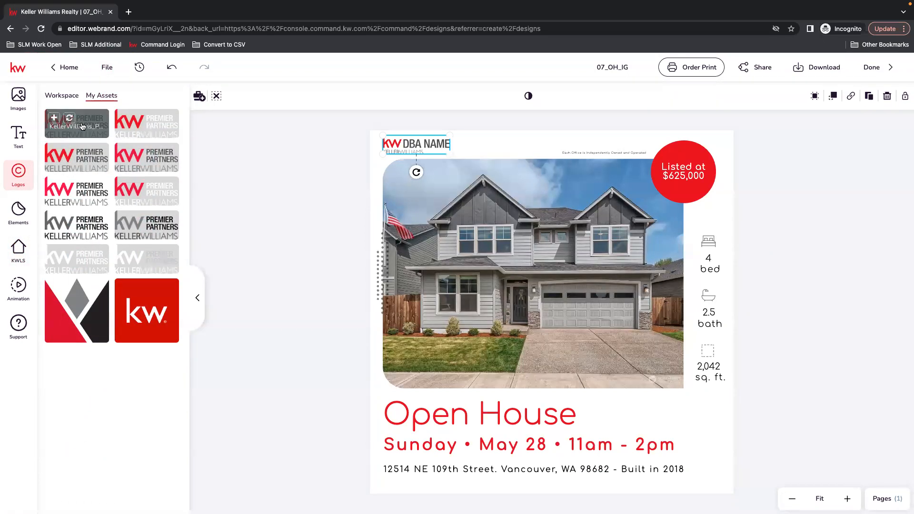
pyautogui.click(74, 122)
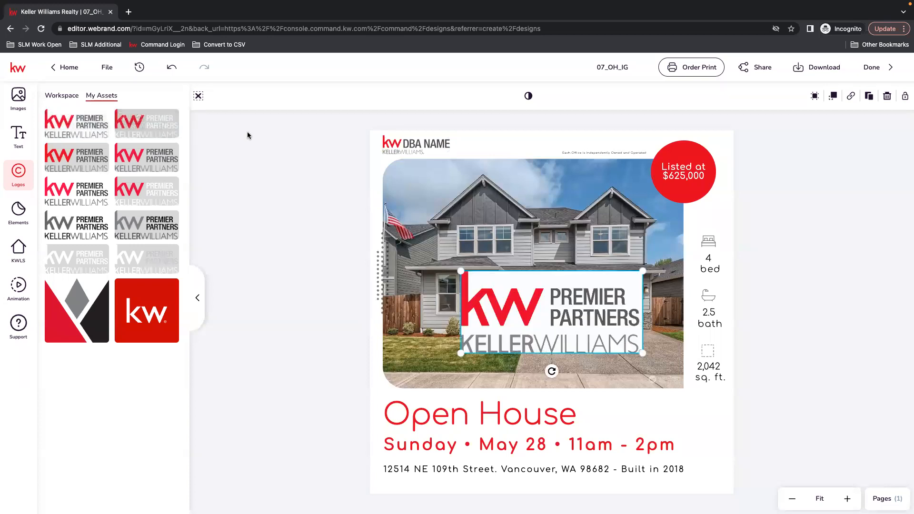
pyautogui.click(887, 96)
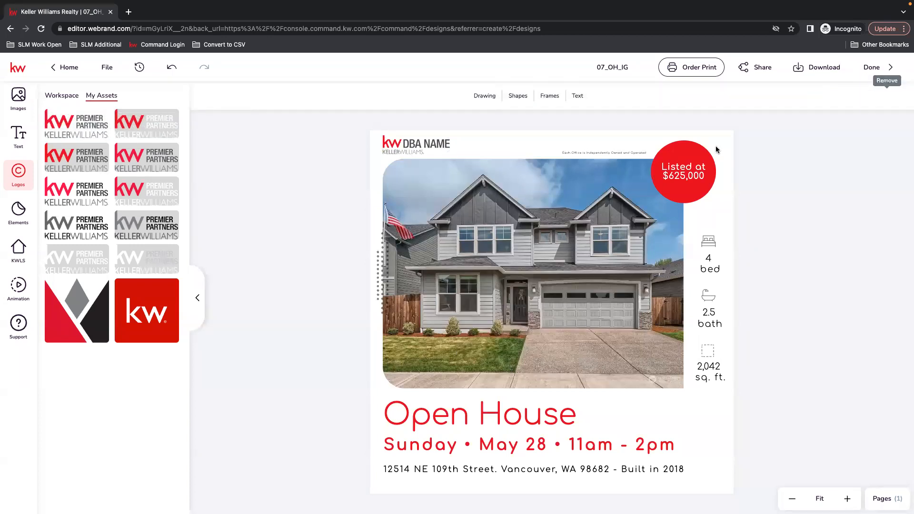
pyautogui.click(409, 145)
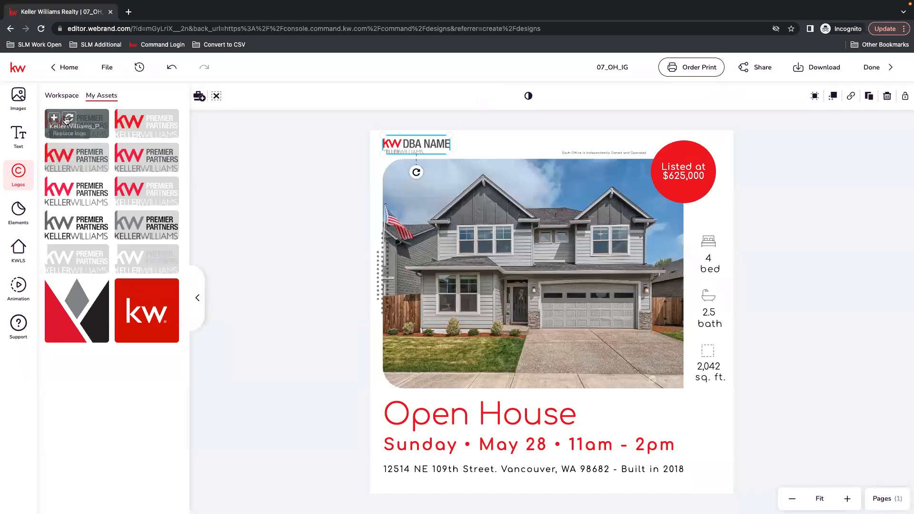
pyautogui.click(69, 117)
pyautogui.moveTo(450, 165); pyautogui.dragTo(428, 151)
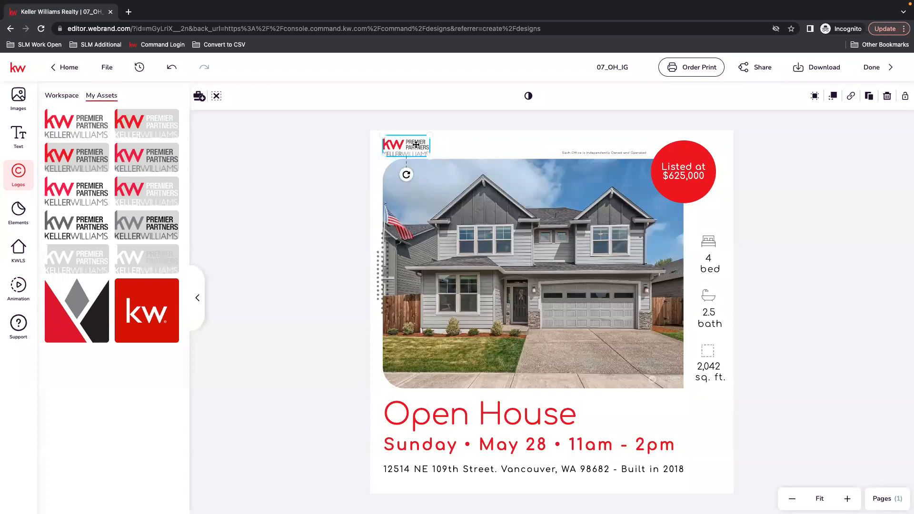
pyautogui.click(313, 206)
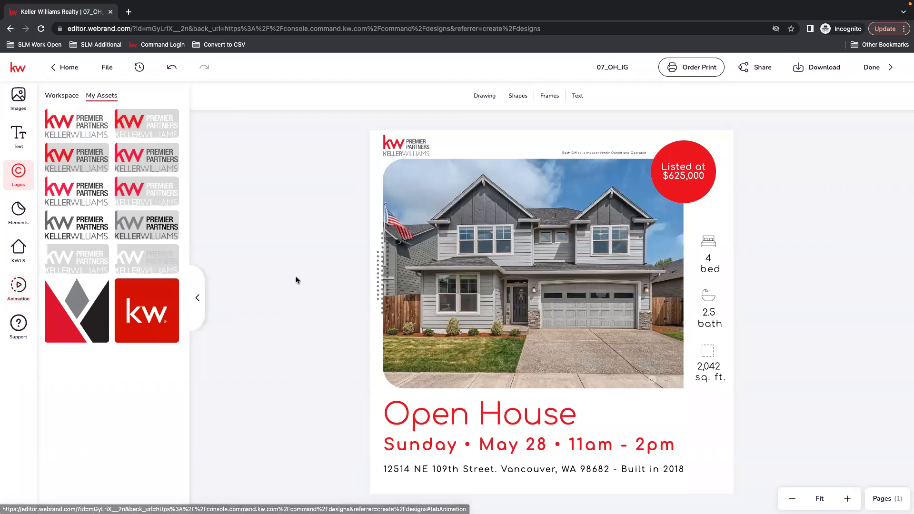
# Preview Bounce In, Swing In, Fade In and Rotate In From Left page animations, adjusting page duration
pyautogui.click(19, 286)
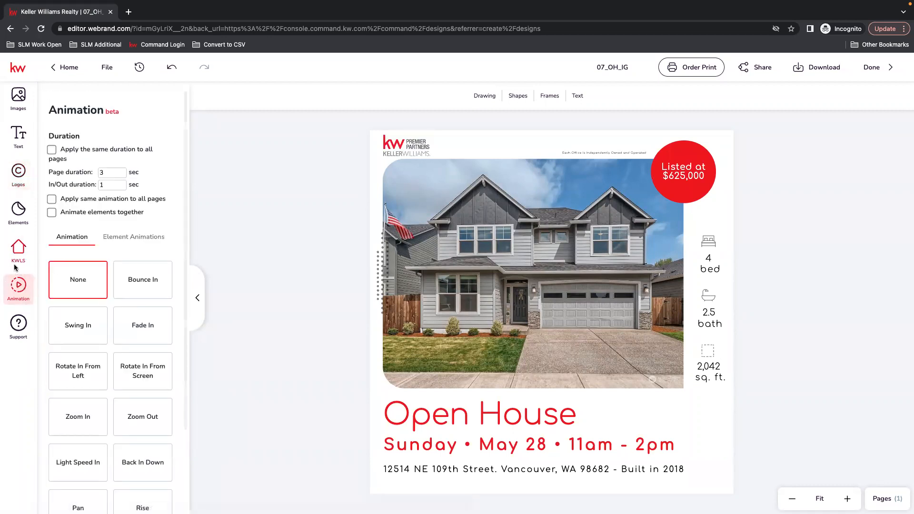
pyautogui.click(150, 282)
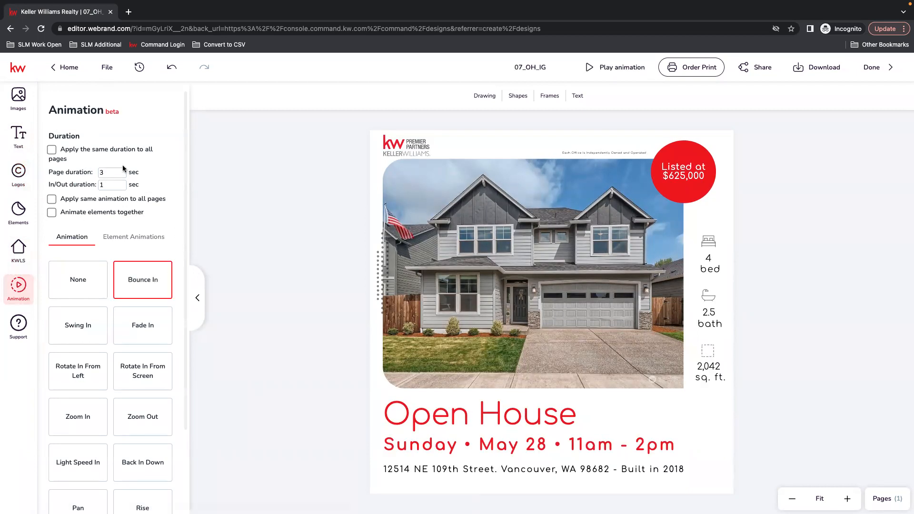
pyautogui.click(120, 169)
pyautogui.click(122, 170)
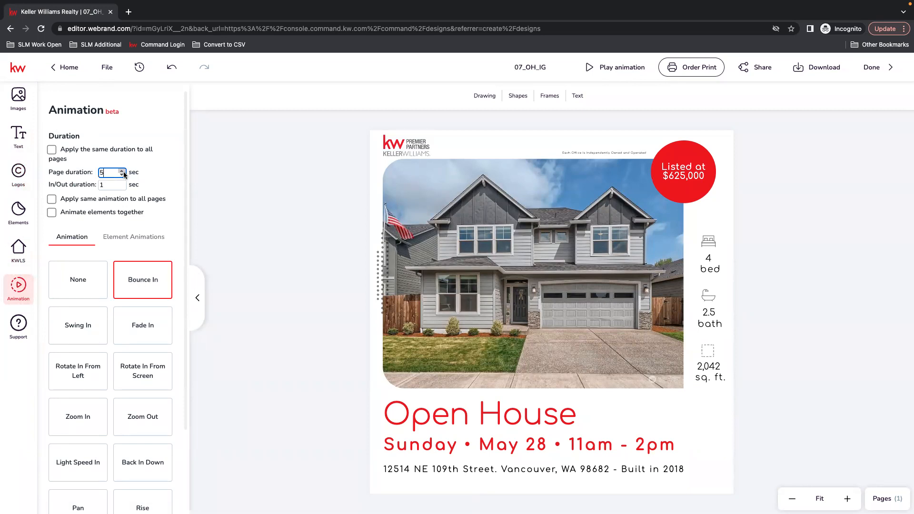
pyautogui.click(153, 281)
pyautogui.click(70, 327)
pyautogui.click(149, 336)
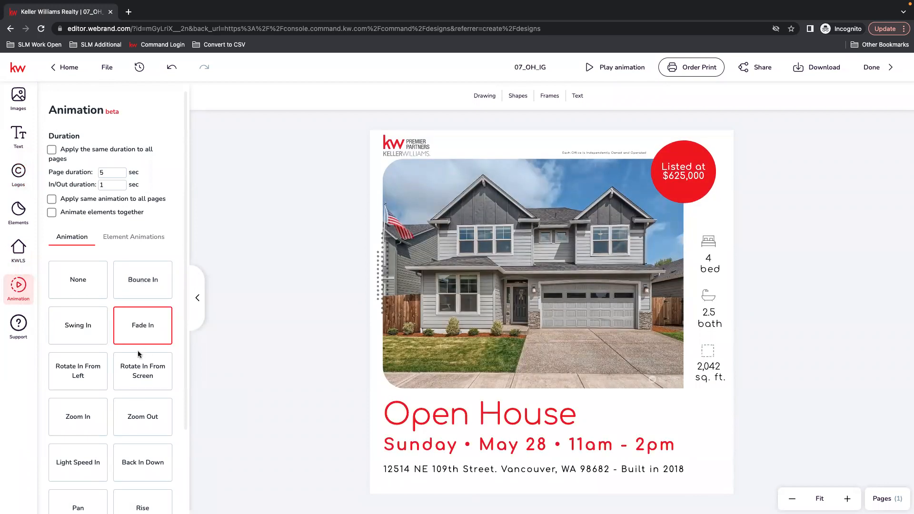
pyautogui.click(84, 372)
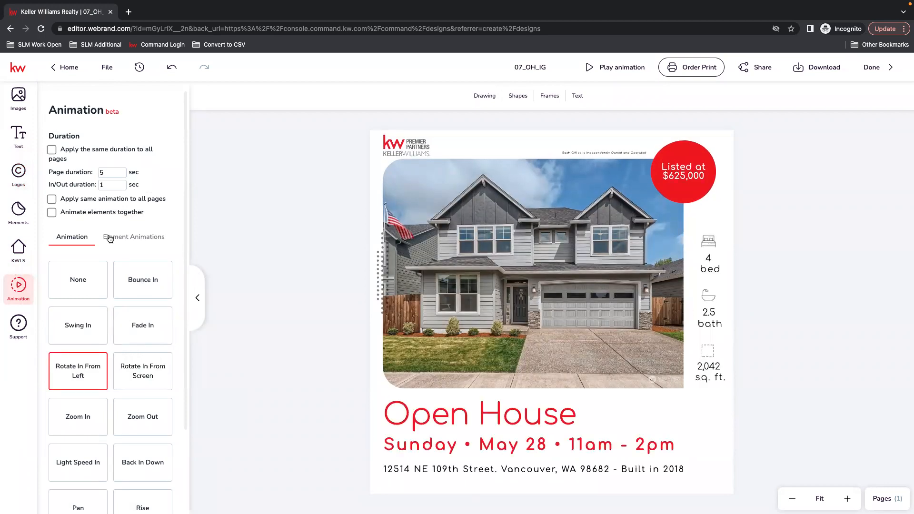
# Set In/Out and page durations to 3 seconds, then clear the page animation for element animations
pyautogui.click(120, 183)
pyautogui.click(121, 183)
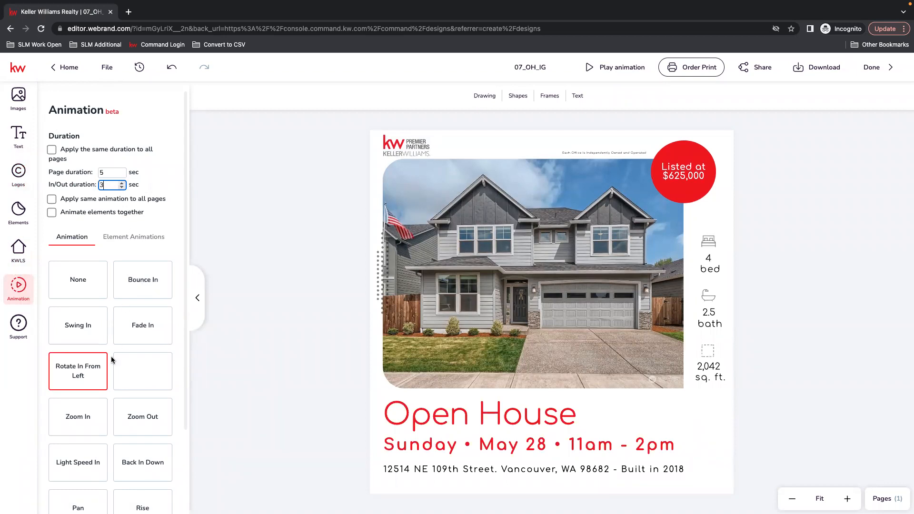
pyautogui.click(80, 377)
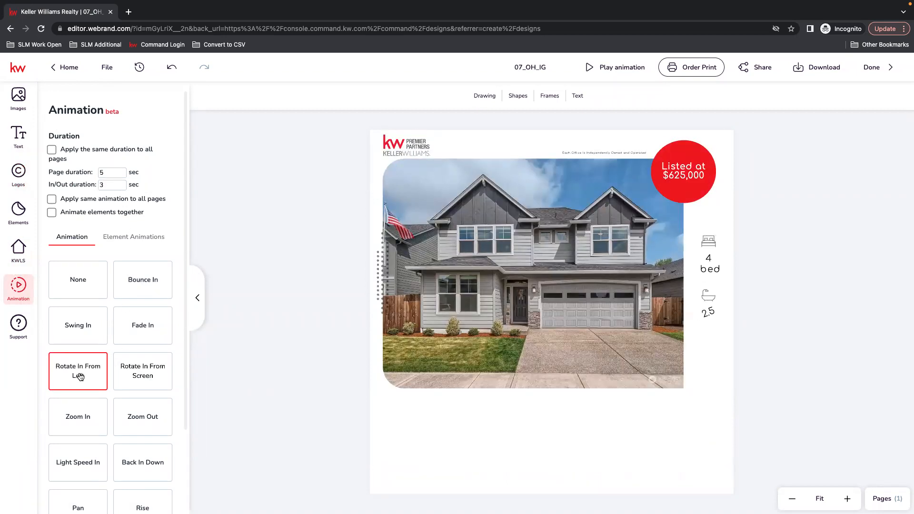
pyautogui.click(123, 175)
pyautogui.click(122, 175)
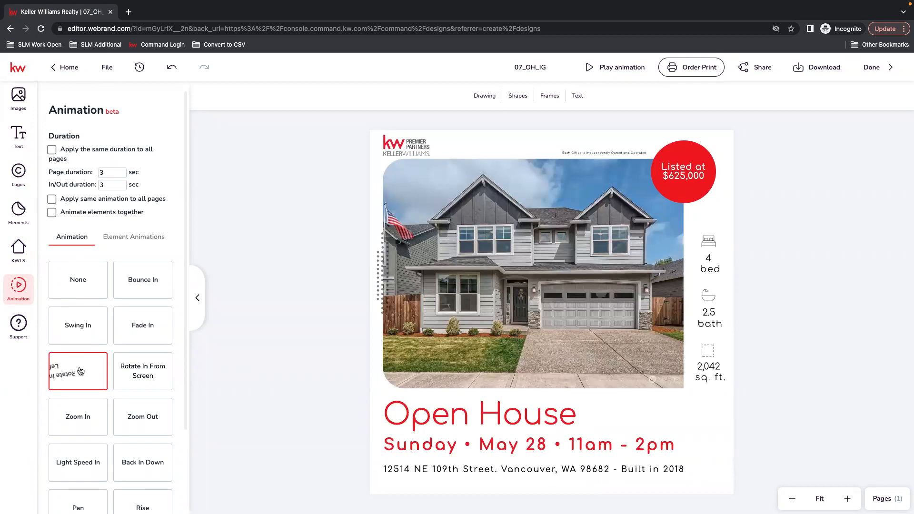
pyautogui.click(81, 372)
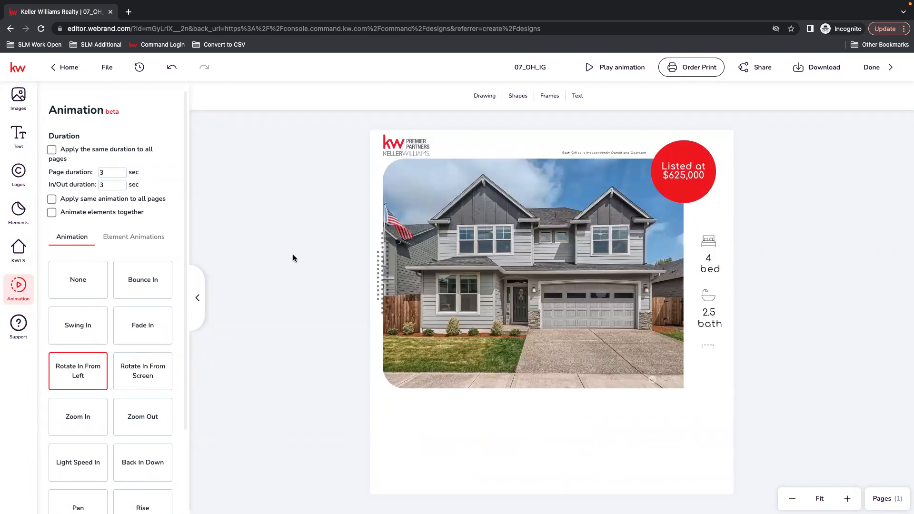
pyautogui.click(78, 279)
pyautogui.click(135, 238)
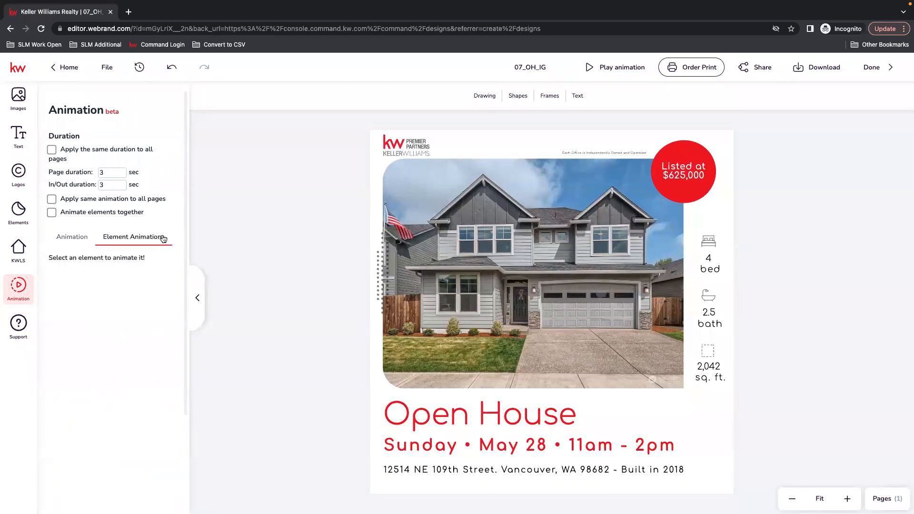
# Try Bounce In, Back In Down and Zoom Out on the Open House heading, raising page duration to 6 seconds
pyautogui.click(531, 412)
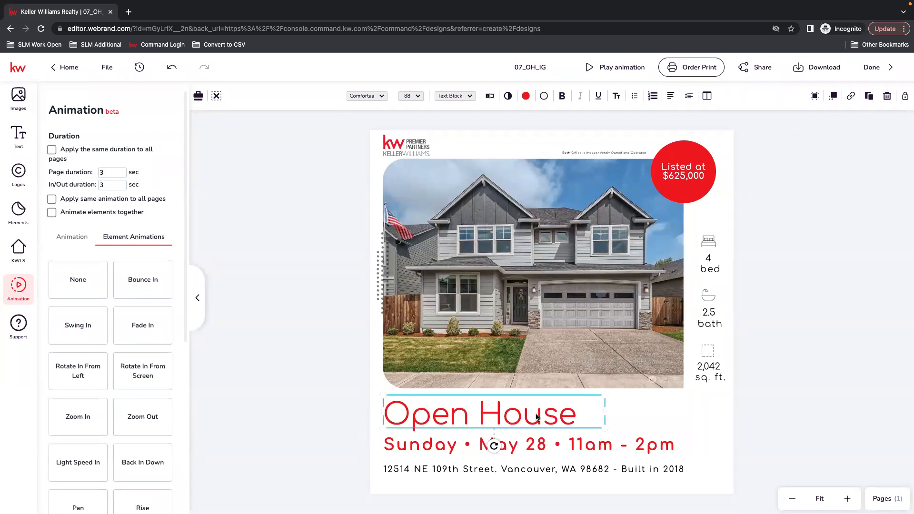
pyautogui.click(143, 281)
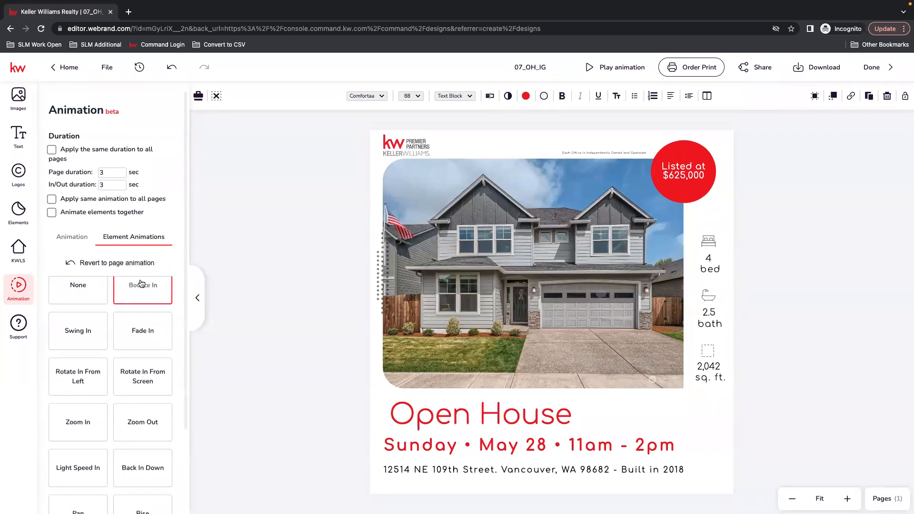
pyautogui.click(144, 485)
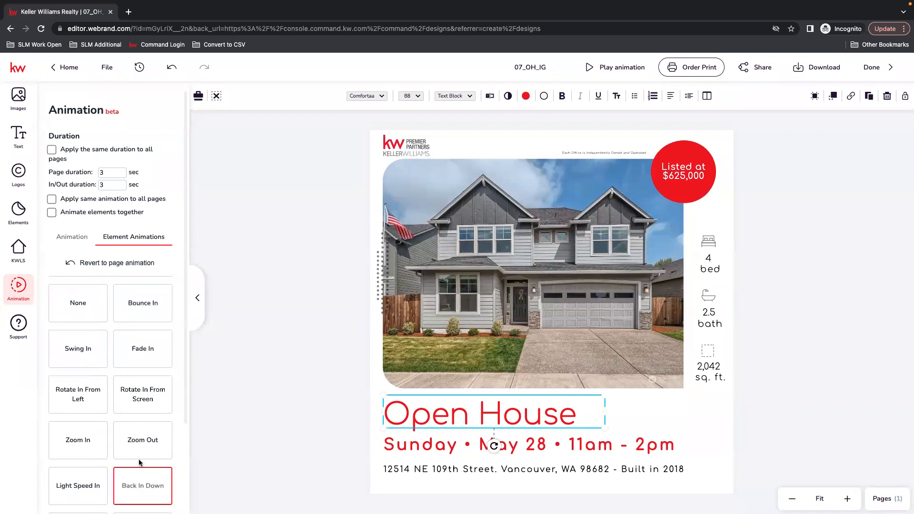
pyautogui.click(148, 442)
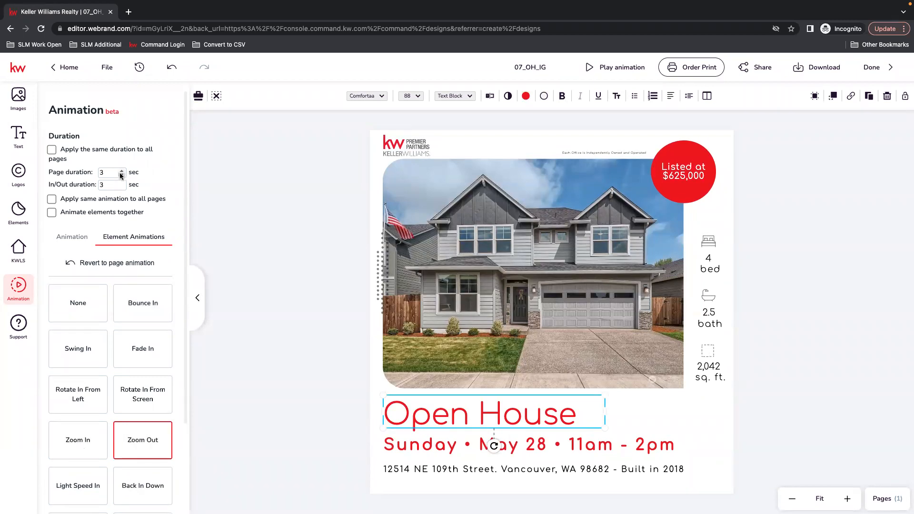
pyautogui.click(122, 184)
pyautogui.click(123, 170)
pyautogui.click(122, 170)
pyautogui.click(123, 170)
pyautogui.click(138, 436)
# Apply the Rise animation to the Open House heading and deselect it
pyautogui.scroll(-2, 95, 371)
pyautogui.click(135, 410)
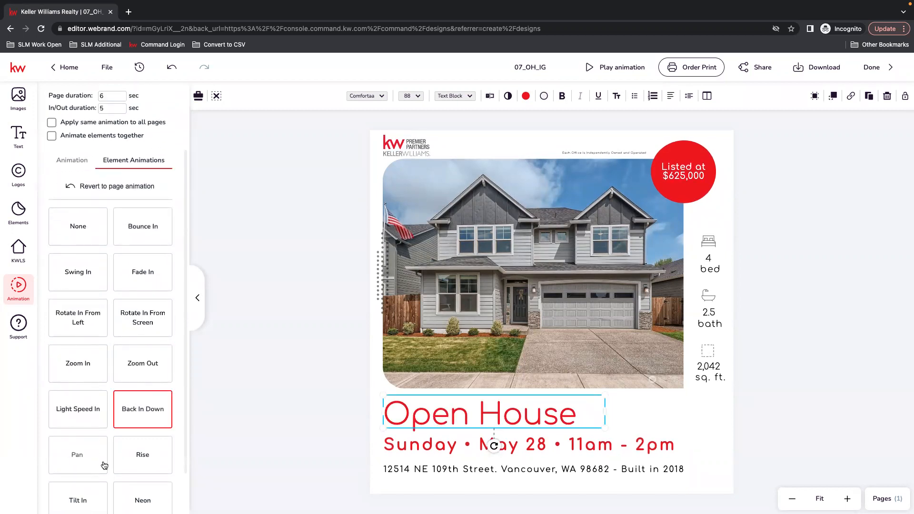
pyautogui.click(137, 459)
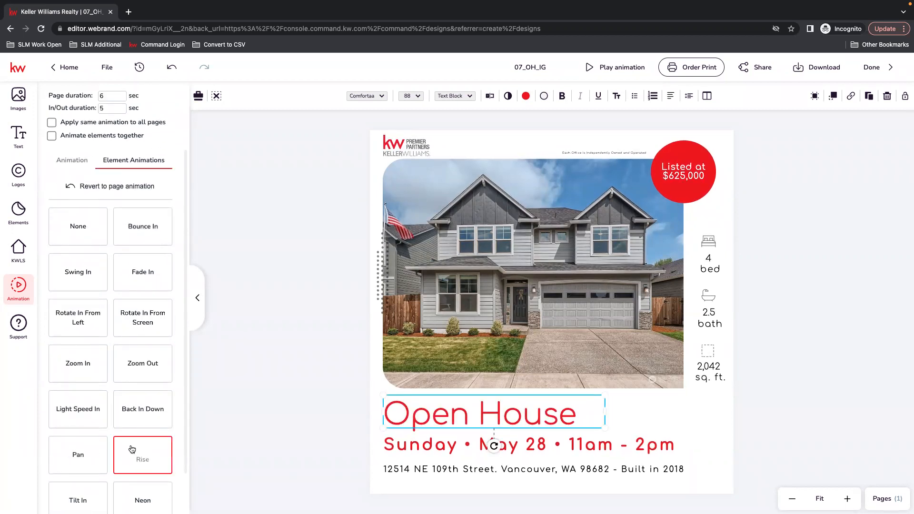
pyautogui.click(809, 298)
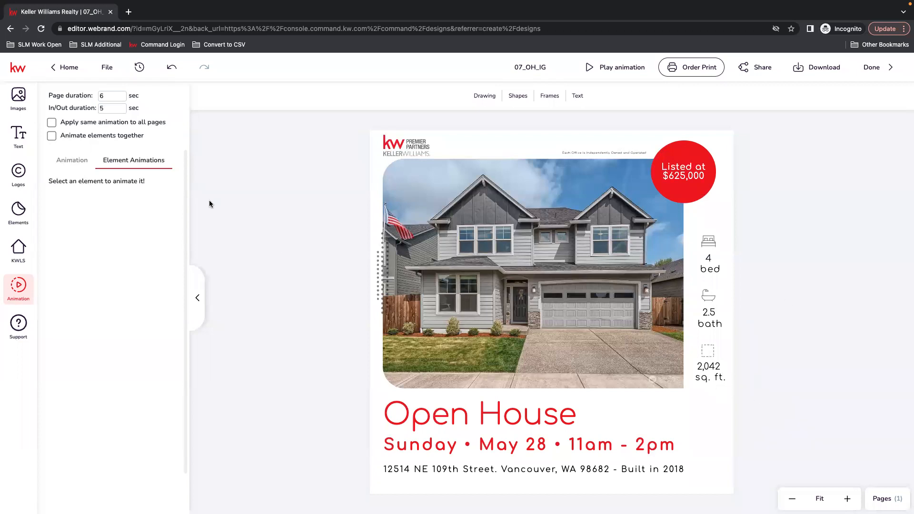
pyautogui.click(617, 68)
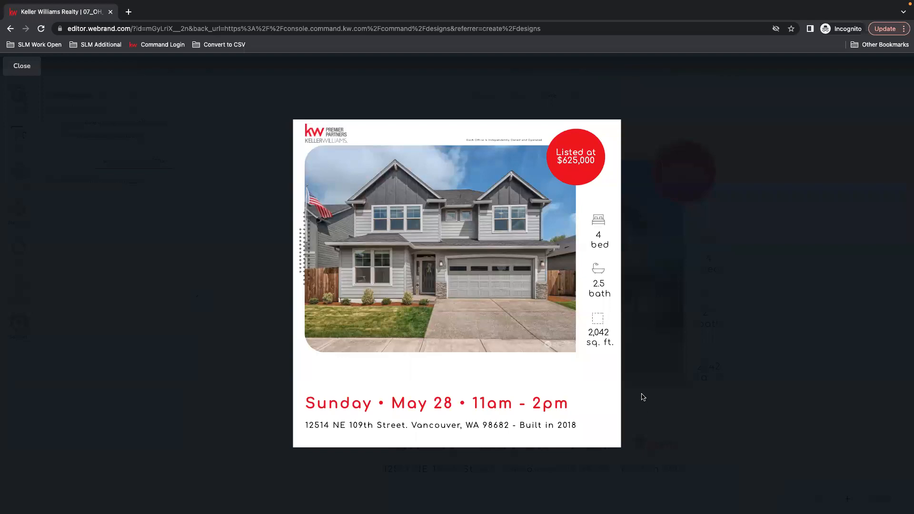
pyautogui.click(11, 71)
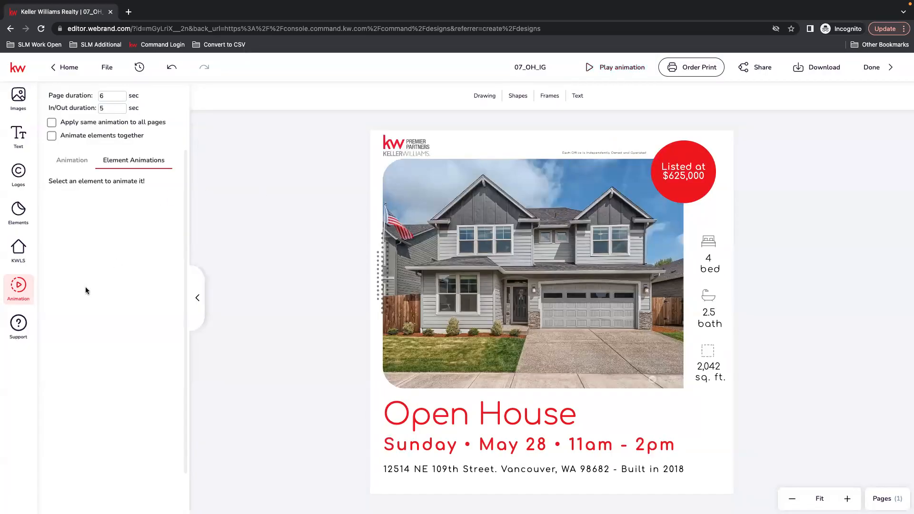
pyautogui.click(122, 98)
pyautogui.click(618, 67)
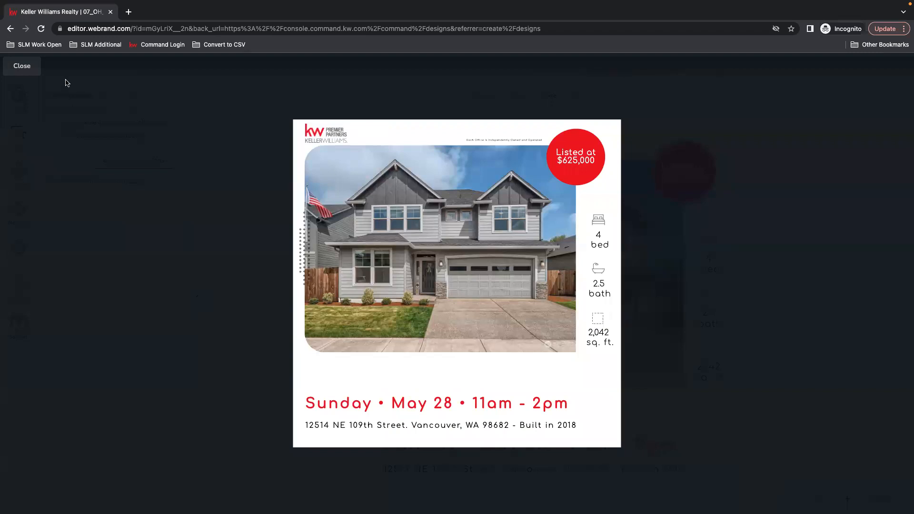
pyautogui.click(23, 72)
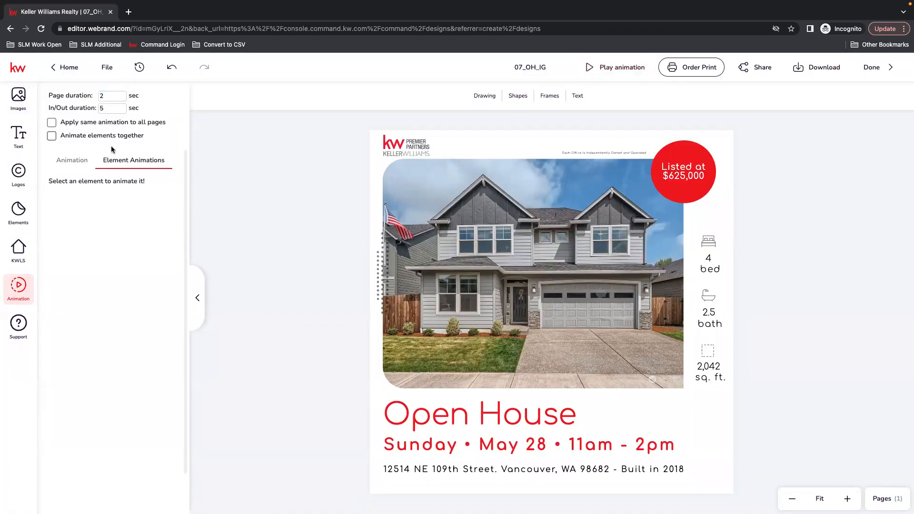
pyautogui.scroll(2, 121, 246)
pyautogui.click(122, 188)
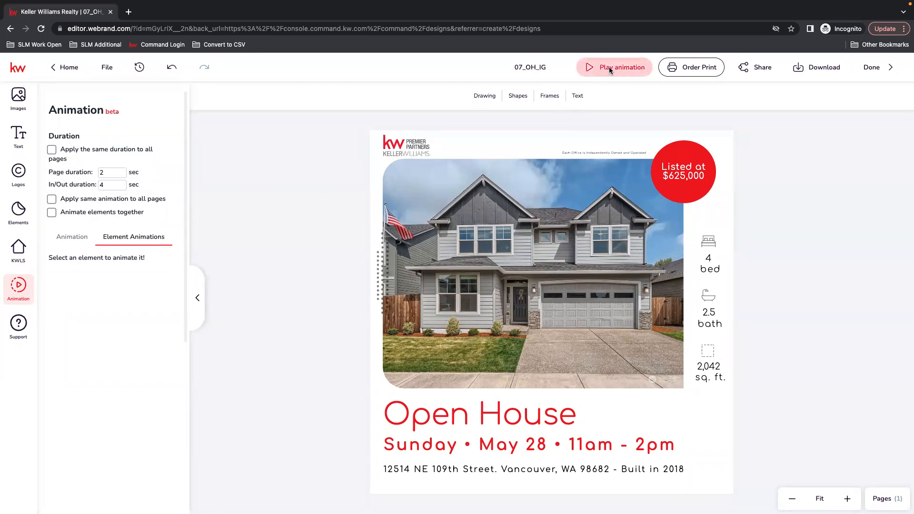
pyautogui.click(613, 68)
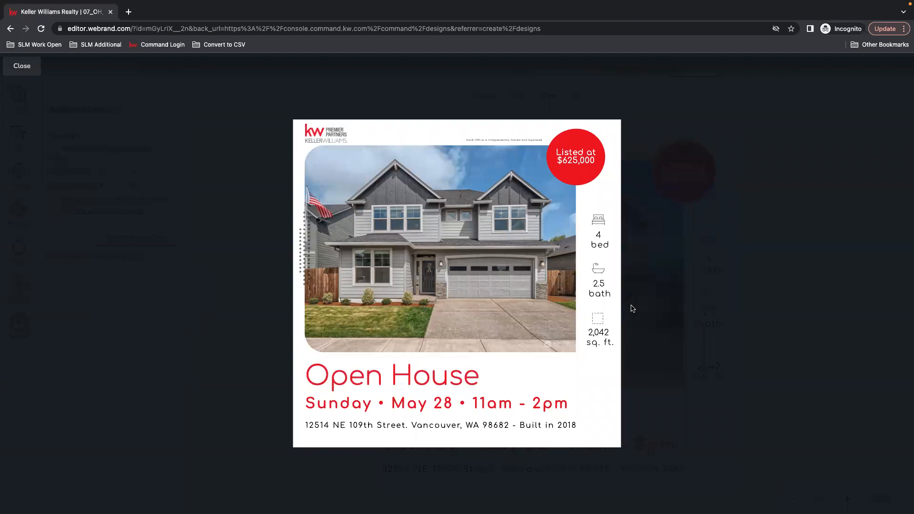
pyautogui.click(22, 67)
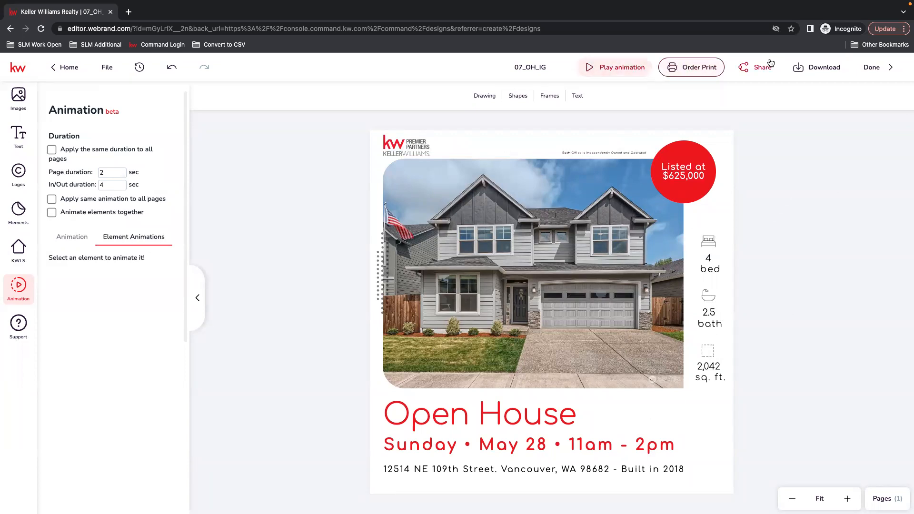
# Download the 07_OH_IG graphic with PNG selected as the file type
pyautogui.click(815, 71)
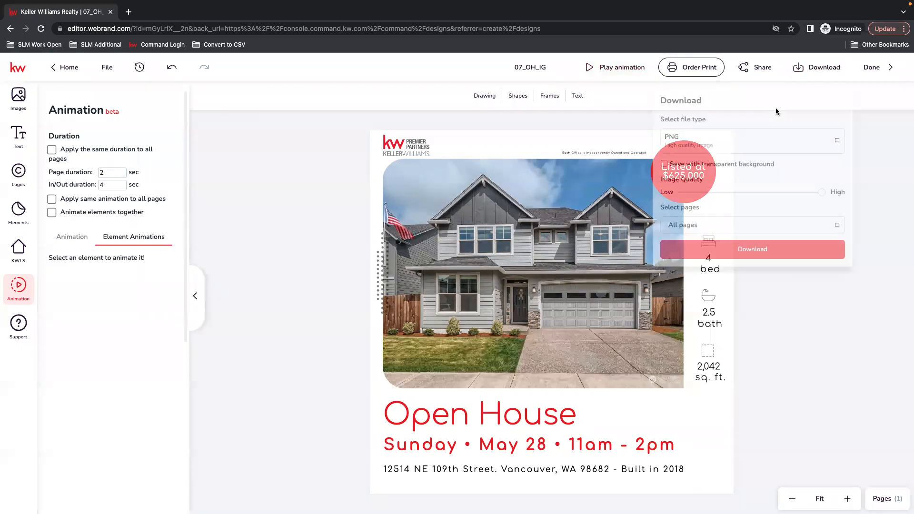
pyautogui.click(836, 142)
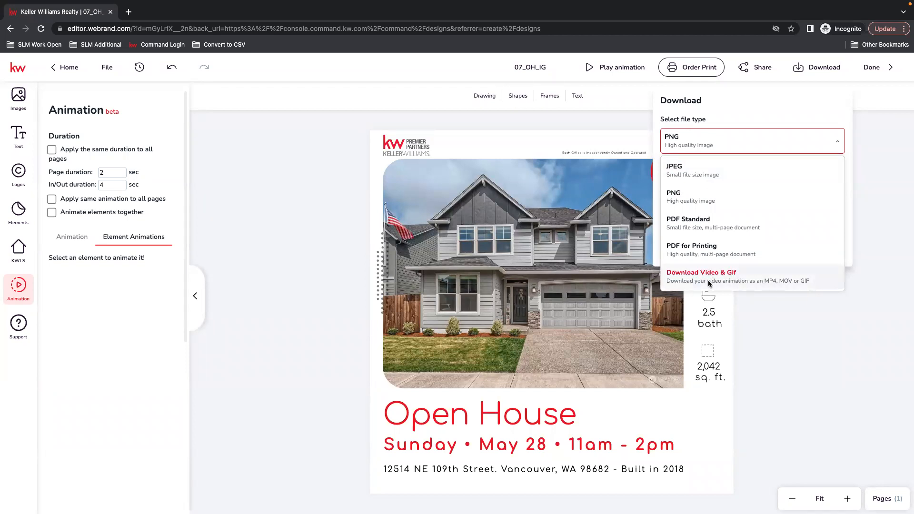
pyautogui.click(685, 197)
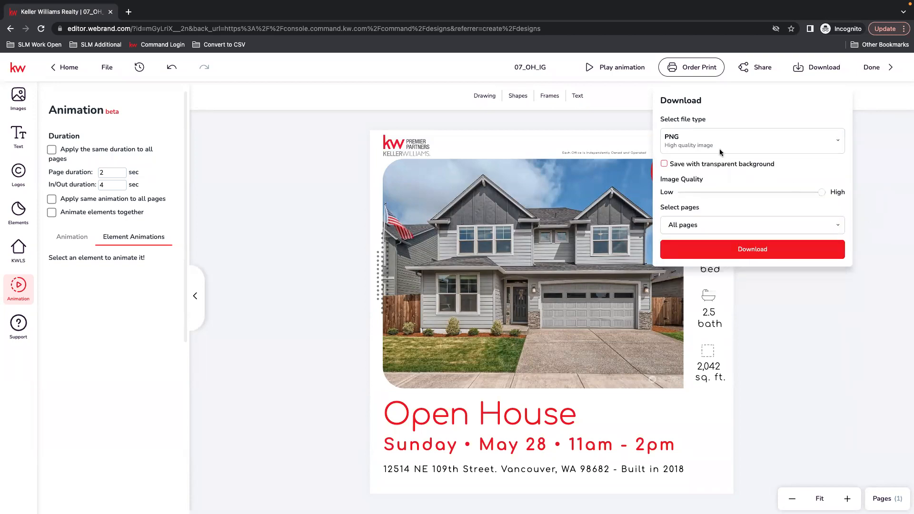
pyautogui.click(785, 252)
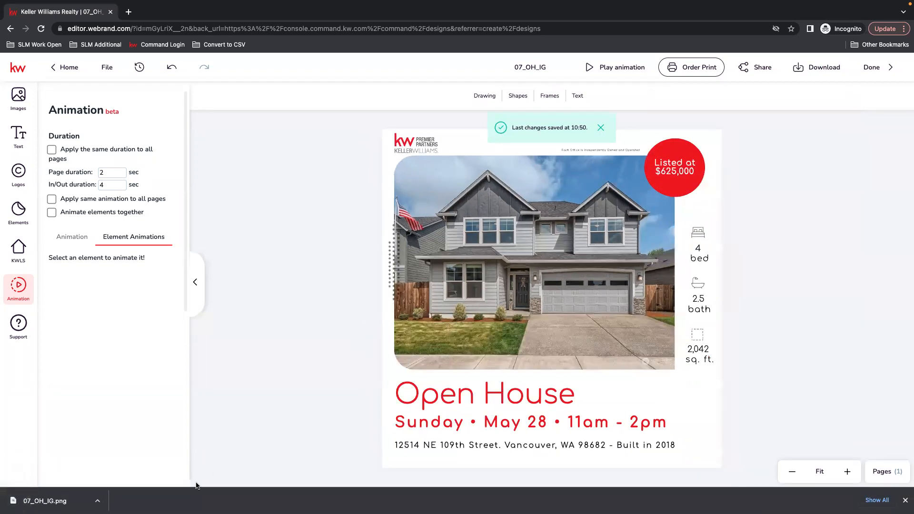
# Exit the design editor with Done and go to the Campaigns dashboard
pyautogui.click(871, 67)
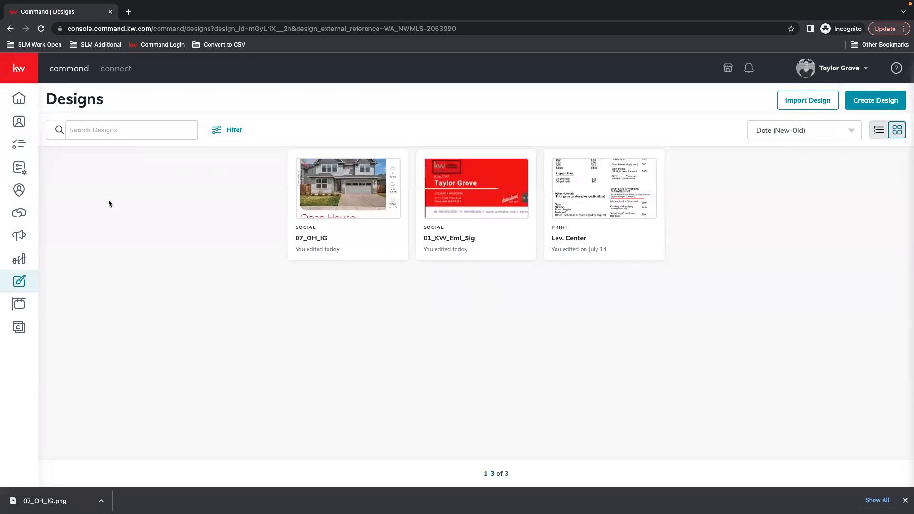
pyautogui.click(24, 235)
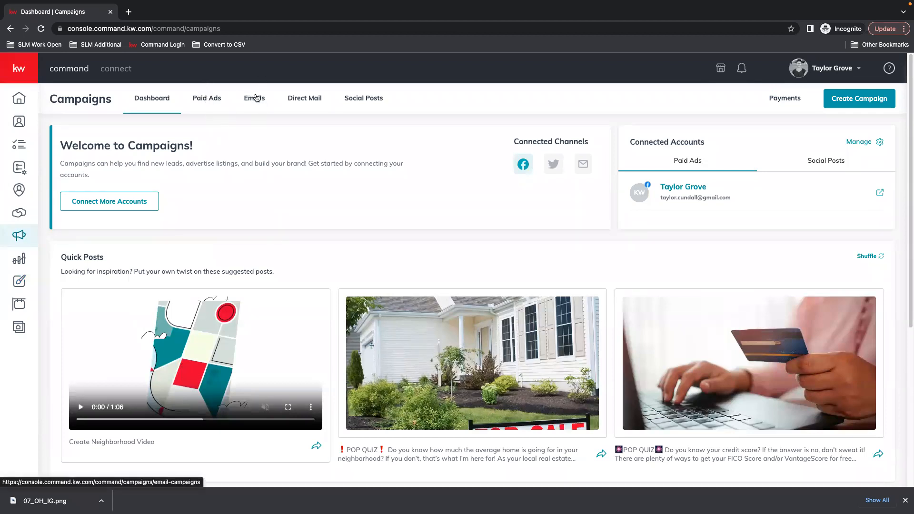
# Switch the Social Posts calendar from Week to Month view and review May 2023
pyautogui.click(369, 95)
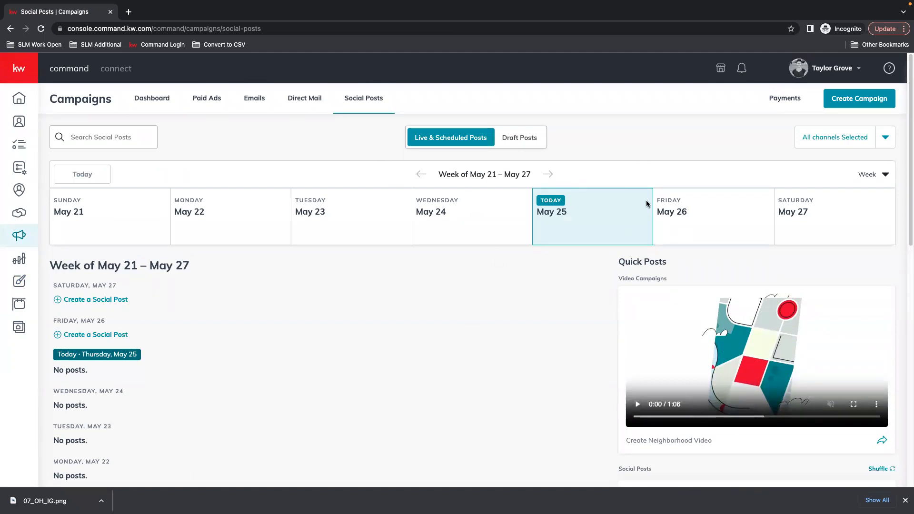
pyautogui.click(884, 174)
pyautogui.click(833, 220)
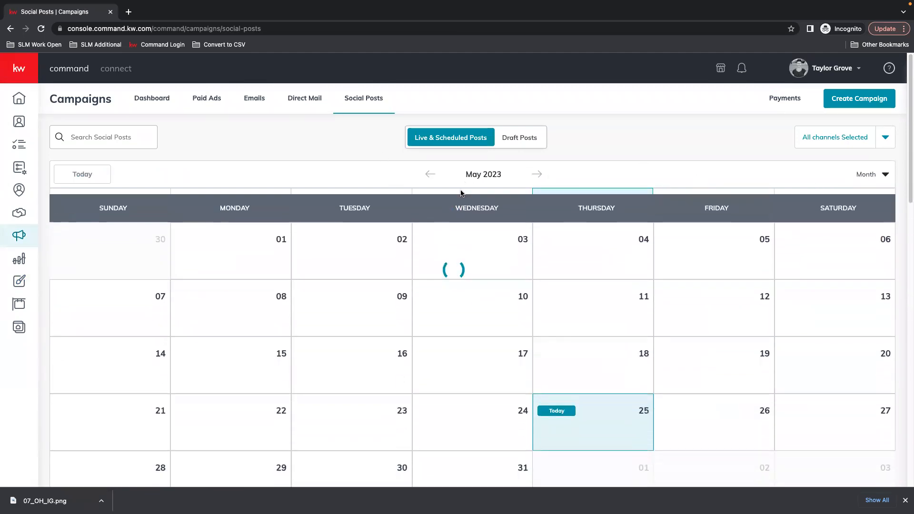
pyautogui.scroll(-2, 570, 212)
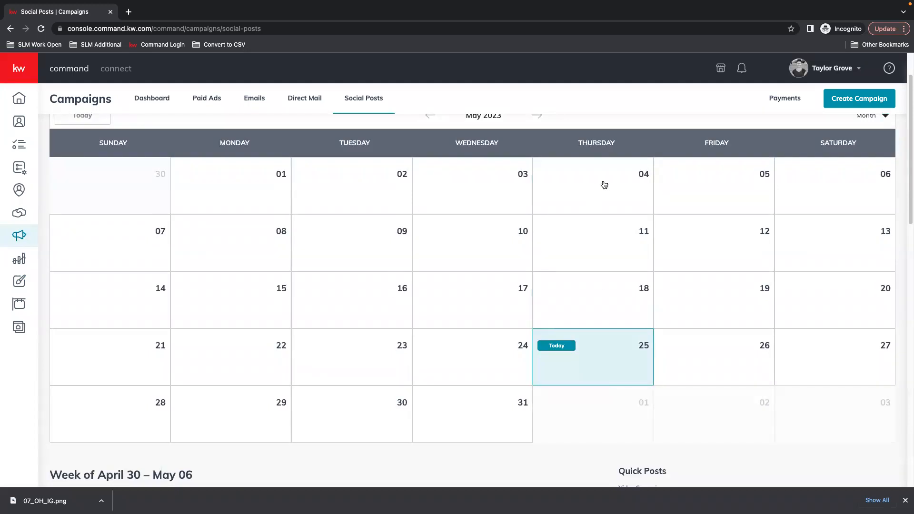
pyautogui.scroll(-6, 711, 207)
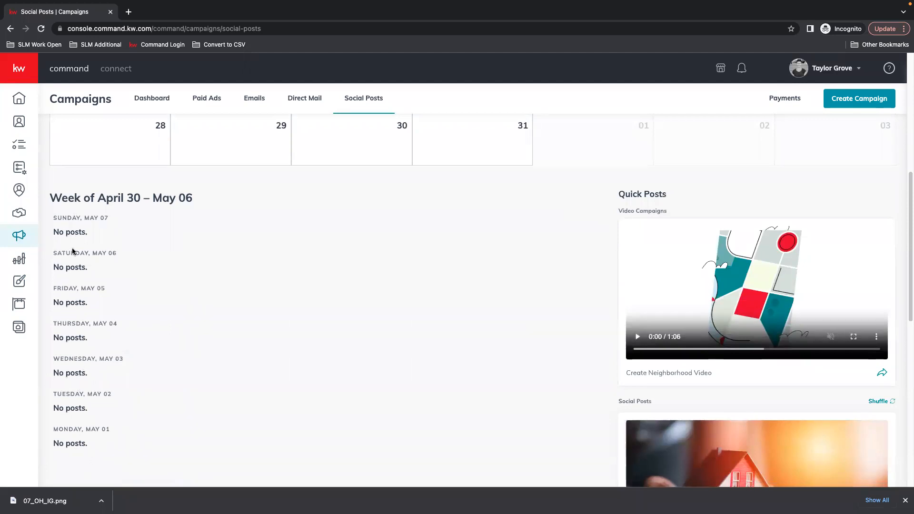
pyautogui.scroll(3, 129, 261)
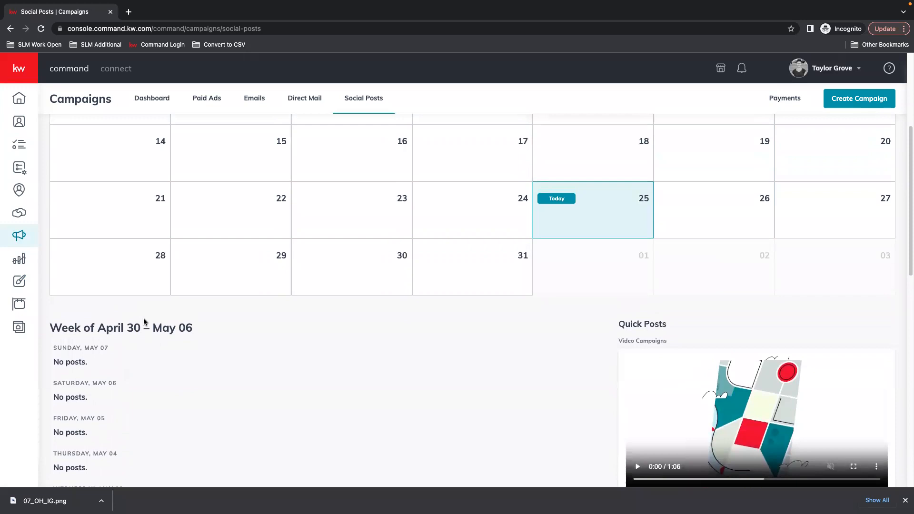
pyautogui.scroll(5, 148, 328)
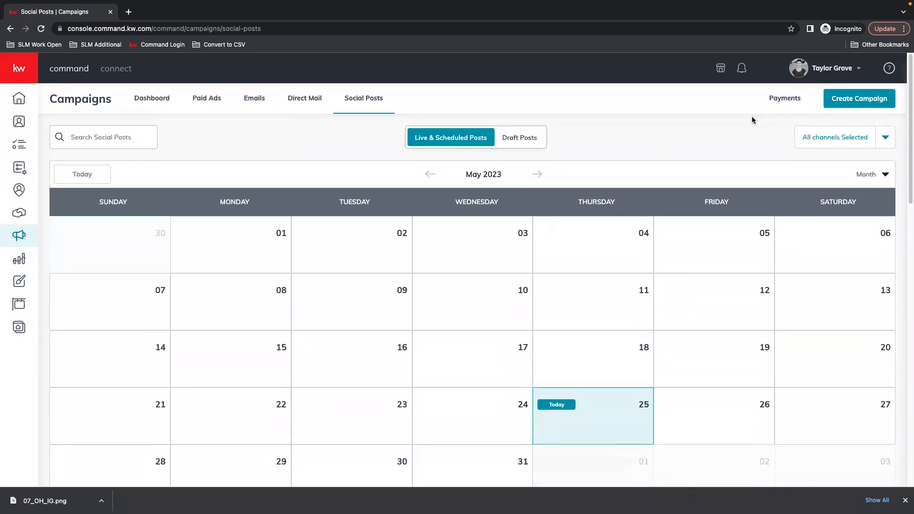
# Create a new Social Post campaign with the Facebook account selected
pyautogui.click(870, 101)
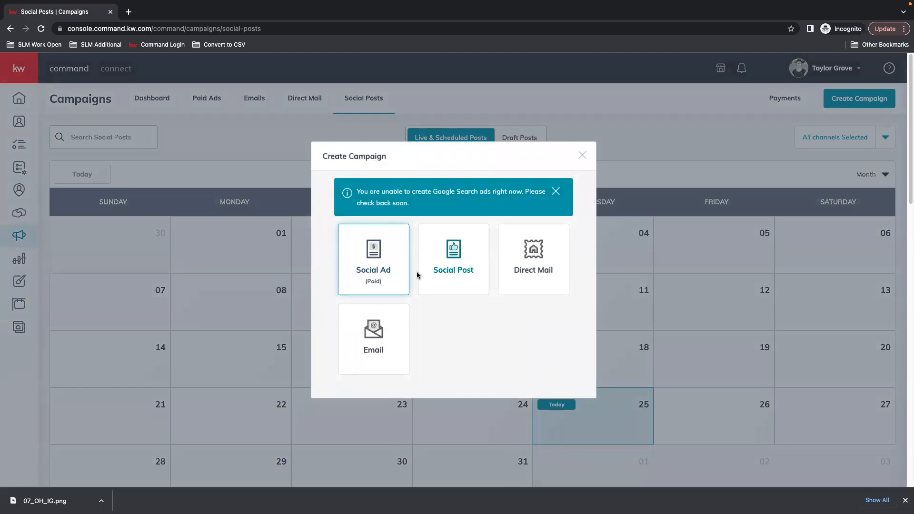
pyautogui.click(454, 282)
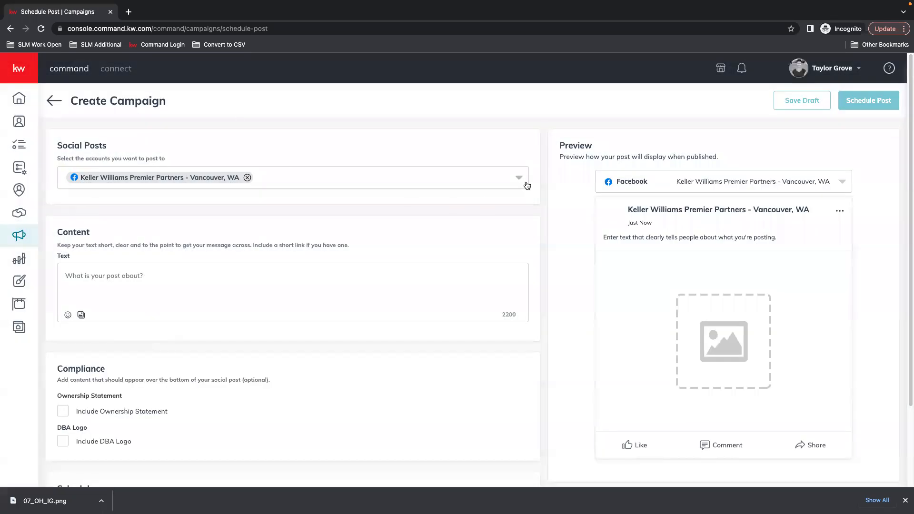
pyautogui.click(520, 178)
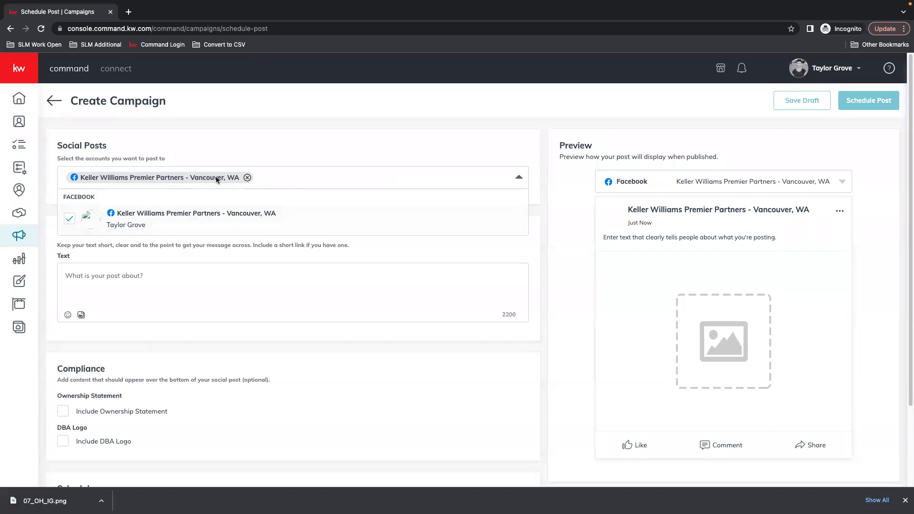
pyautogui.click(504, 148)
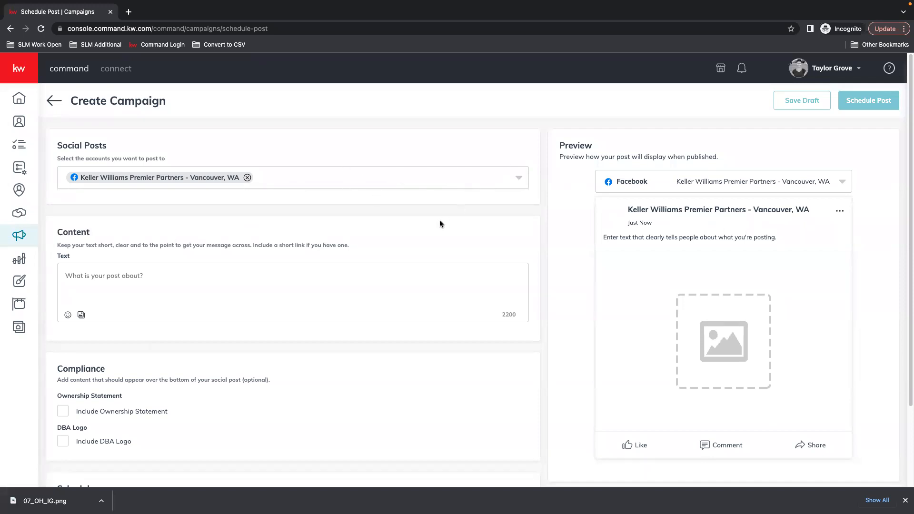
pyautogui.scroll(-2, 419, 220)
# Write 'COME VISIT US AT OUR OPEN HOUSE' in the post text and add a grinning emoji
pyautogui.click(116, 217)
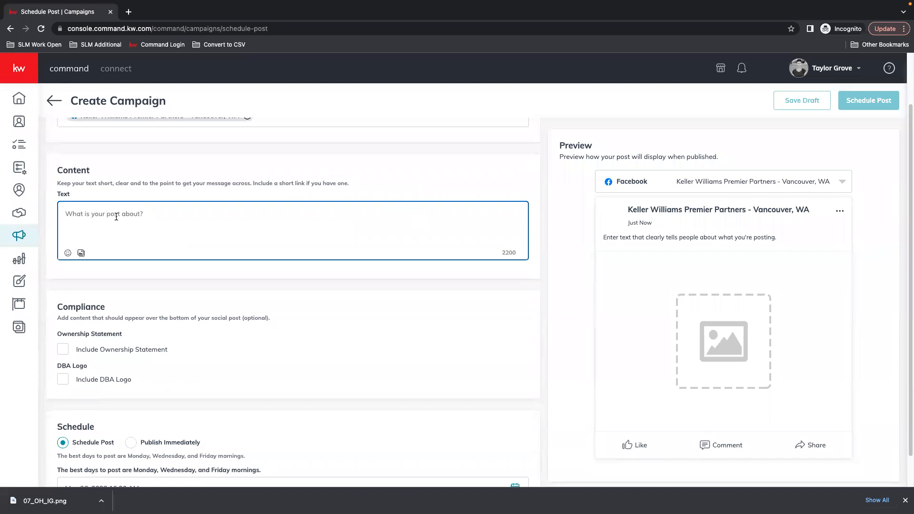
pyautogui.write('come')
pyautogui.press('BackSpace')
pyautogui.press('BackSpace')
pyautogui.press('BackSpace')
pyautogui.press('BackSpace')
pyautogui.write('COME VISI')
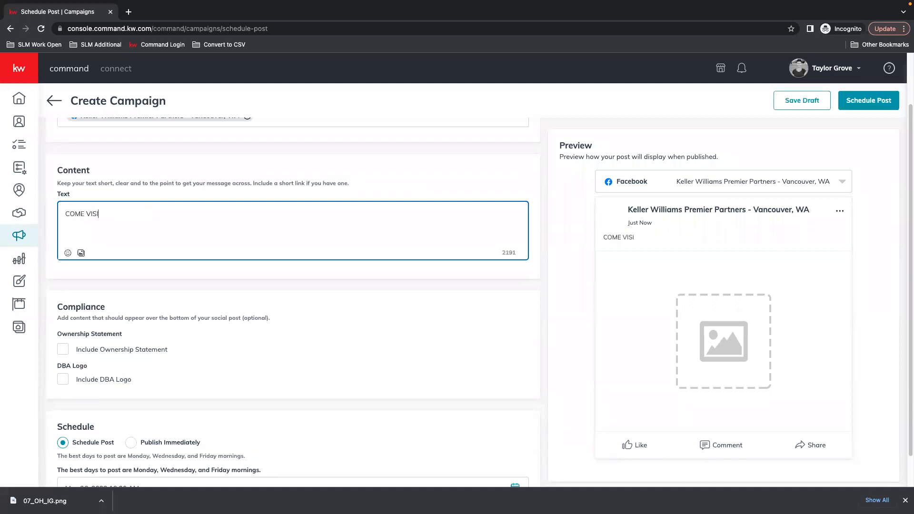
pyautogui.write('T US AT OUR OPEN HOUSE!')
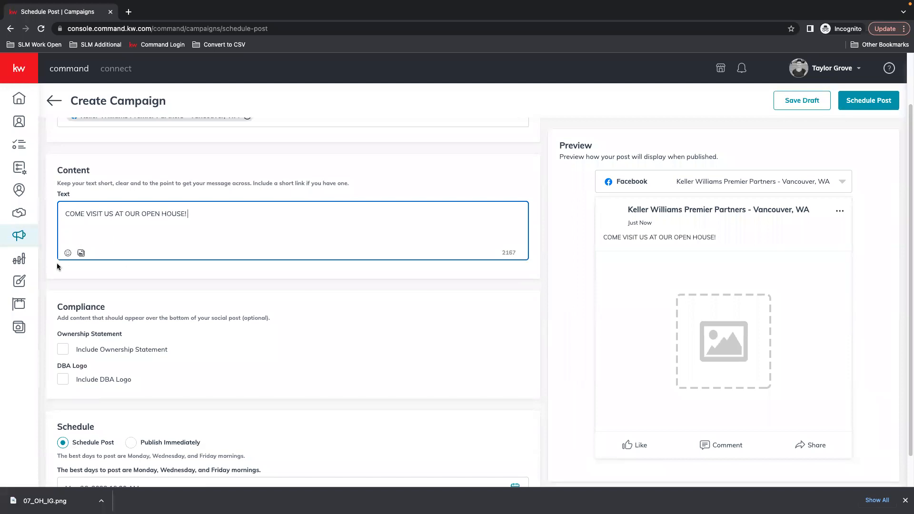
pyautogui.click(67, 253)
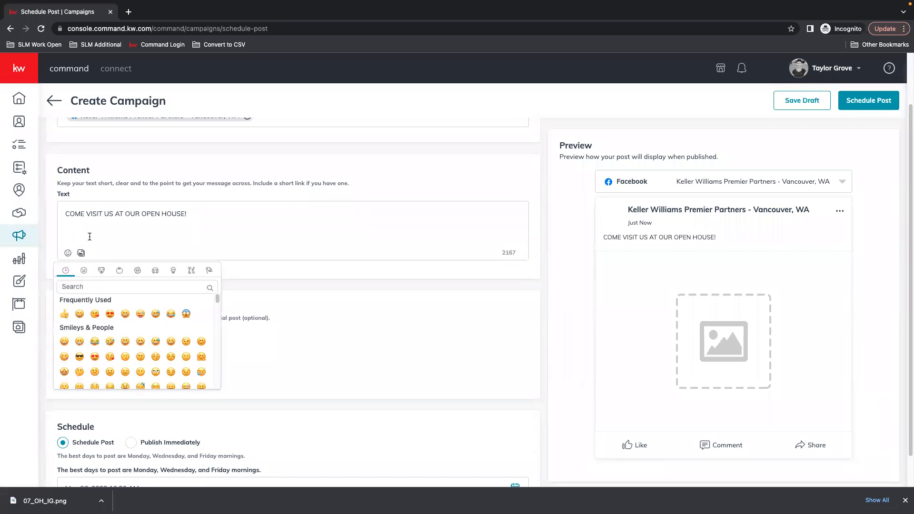
pyautogui.click(79, 314)
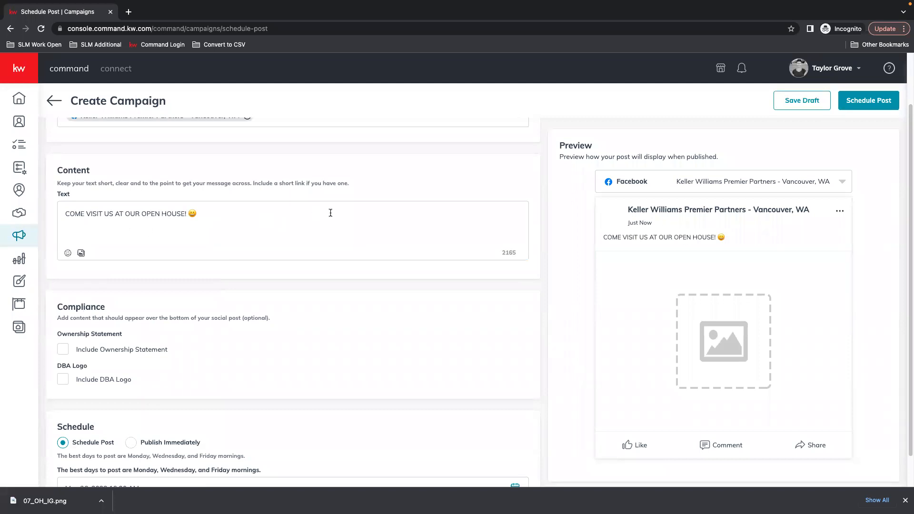
pyautogui.click(480, 257)
pyautogui.doubleClick(510, 252)
pyautogui.click(292, 259)
pyautogui.scroll(-1, 514, 259)
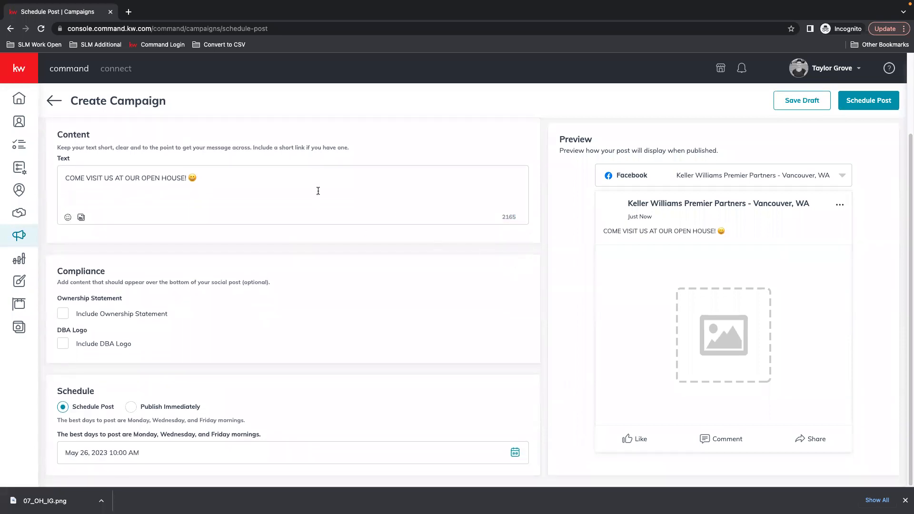
pyautogui.click(62, 316)
pyautogui.click(62, 382)
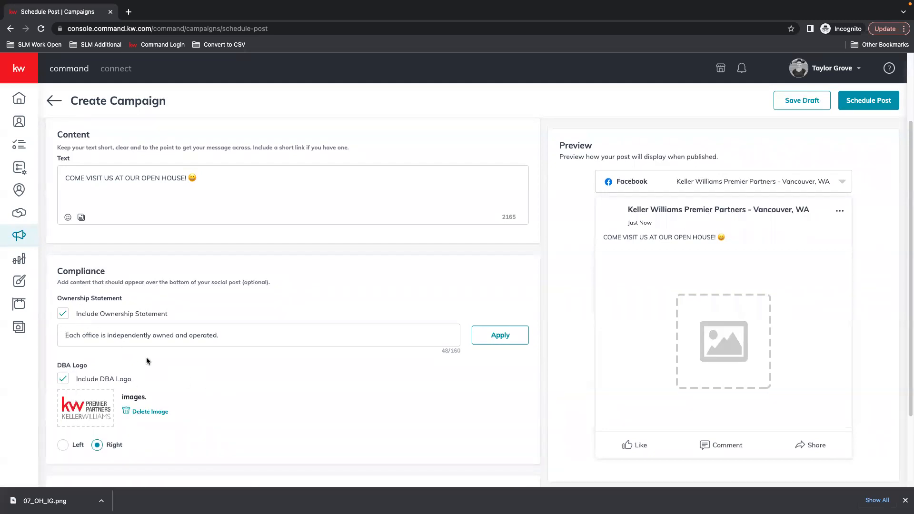
pyautogui.click(63, 379)
pyautogui.click(63, 314)
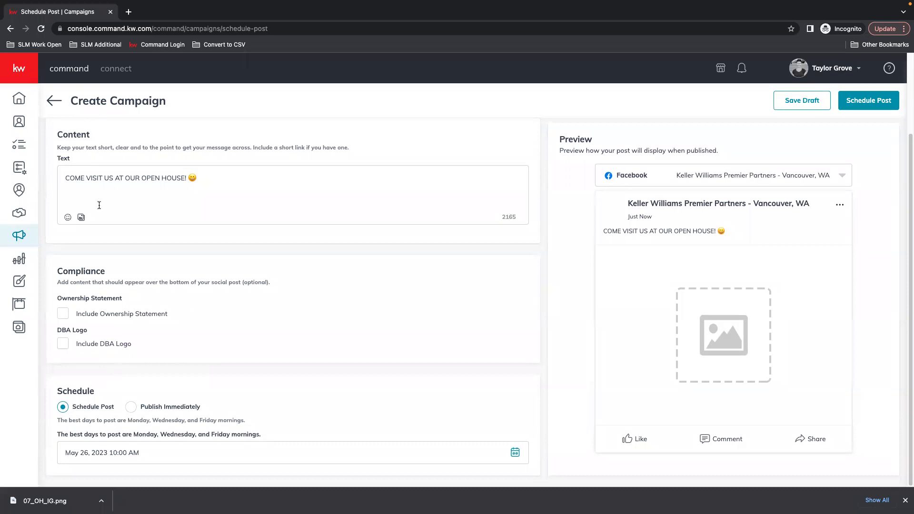
pyautogui.scroll(1, 91, 227)
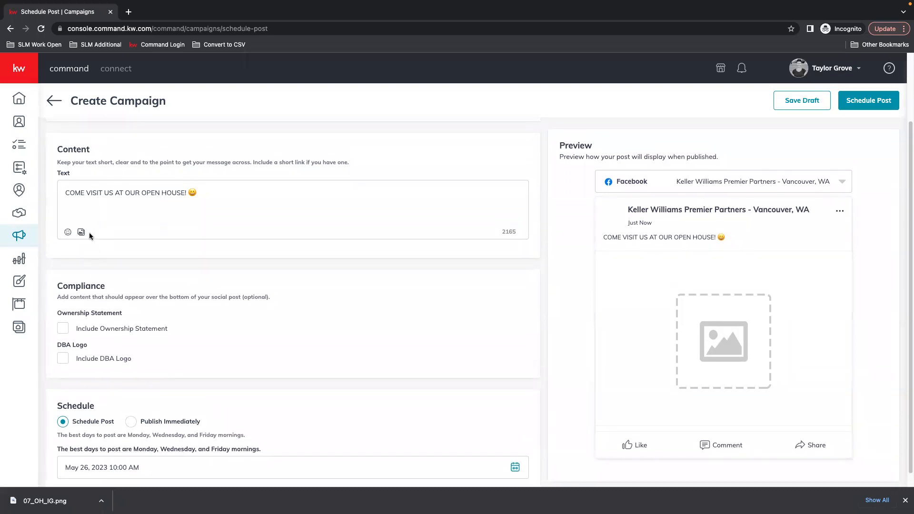
# Attach the 07_OH_IG design from Browse Designs, cropped to Square (1:1)
pyautogui.click(80, 233)
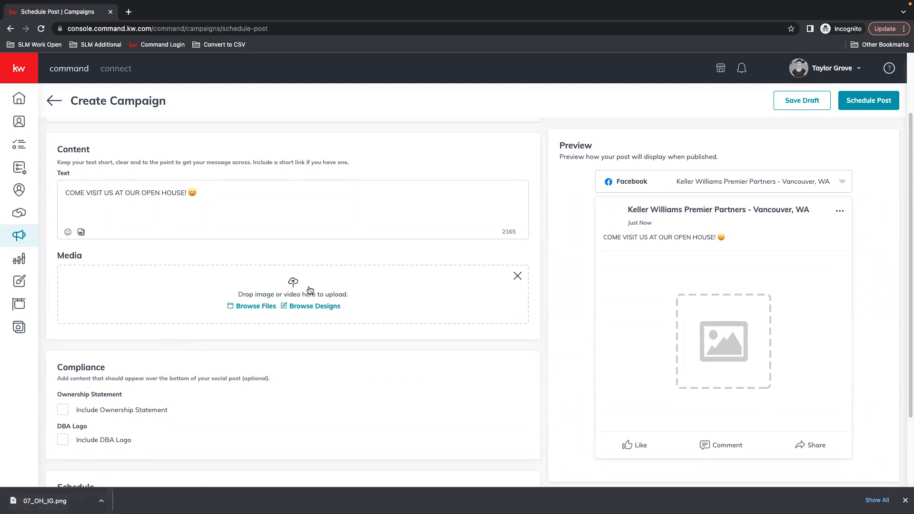
pyautogui.click(316, 307)
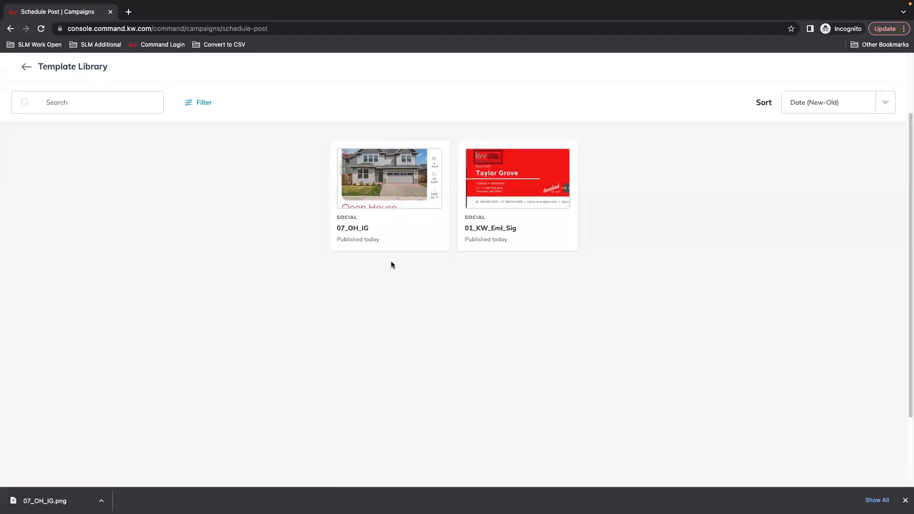
pyautogui.click(370, 175)
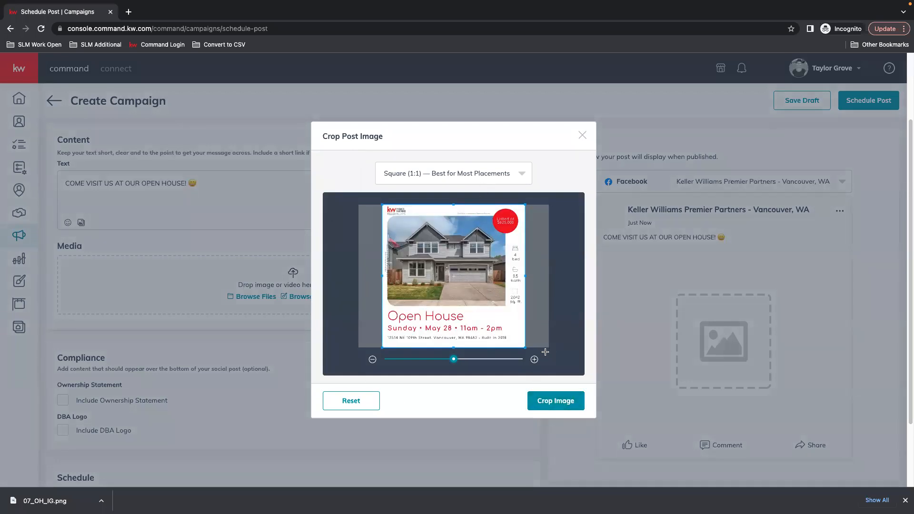
pyautogui.click(555, 402)
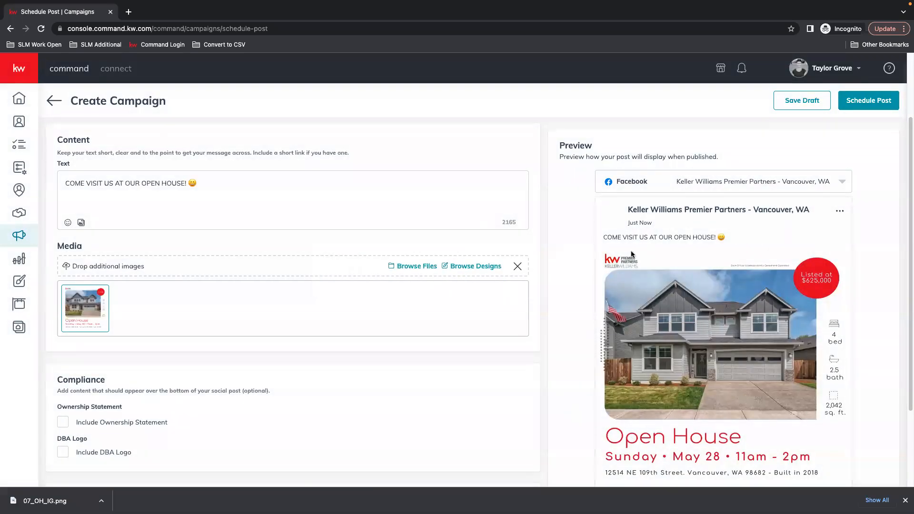
pyautogui.scroll(-3, 714, 383)
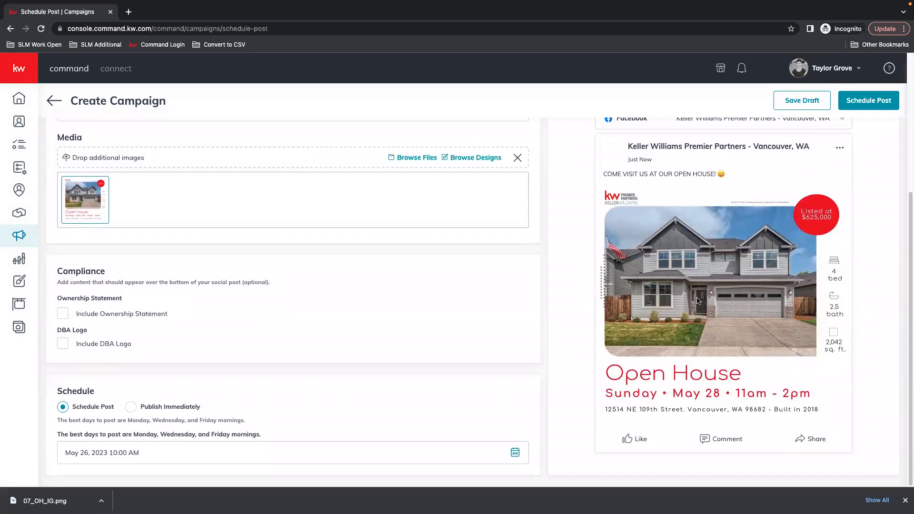
pyautogui.scroll(1, 738, 260)
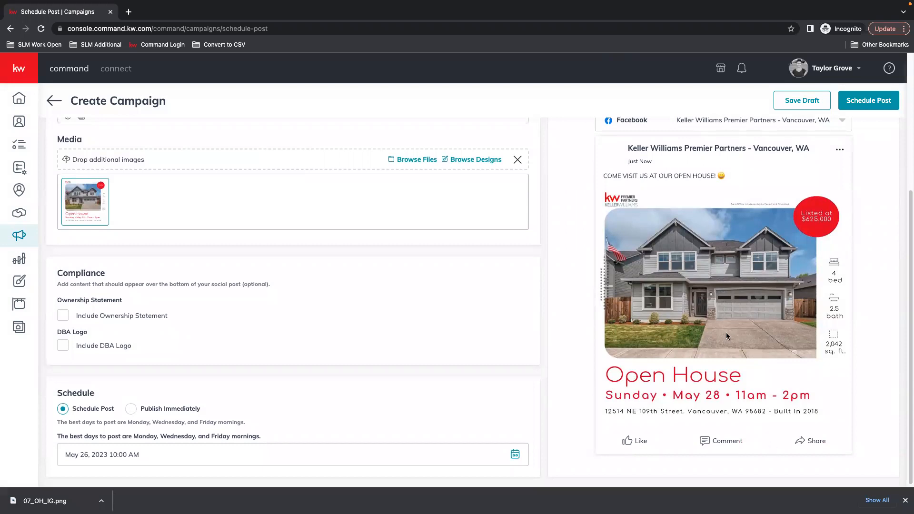
pyautogui.scroll(1, 293, 210)
pyautogui.scroll(1, 293, 209)
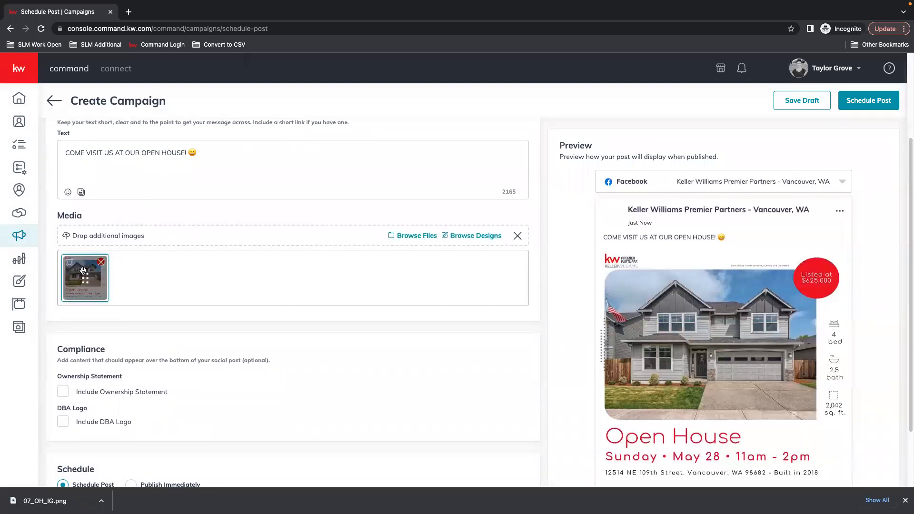
pyautogui.scroll(-2, 773, 315)
pyautogui.scroll(-1, 773, 315)
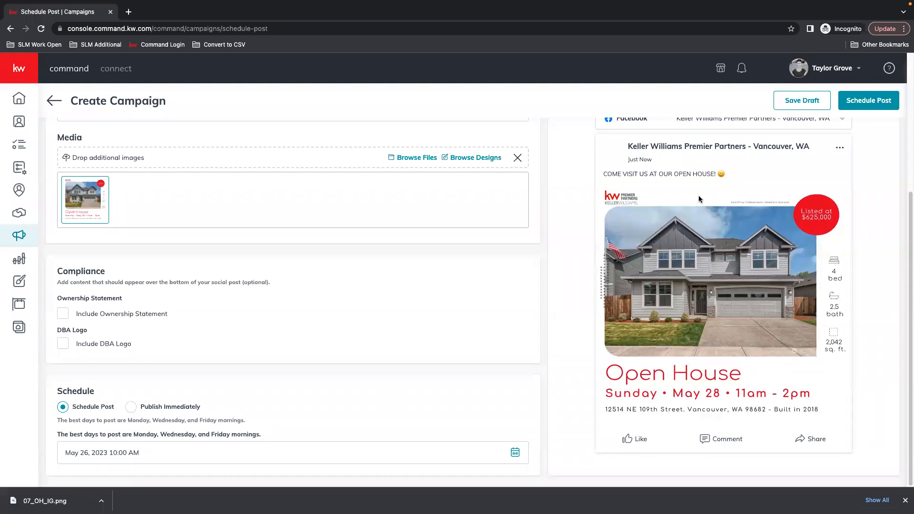
pyautogui.click(63, 317)
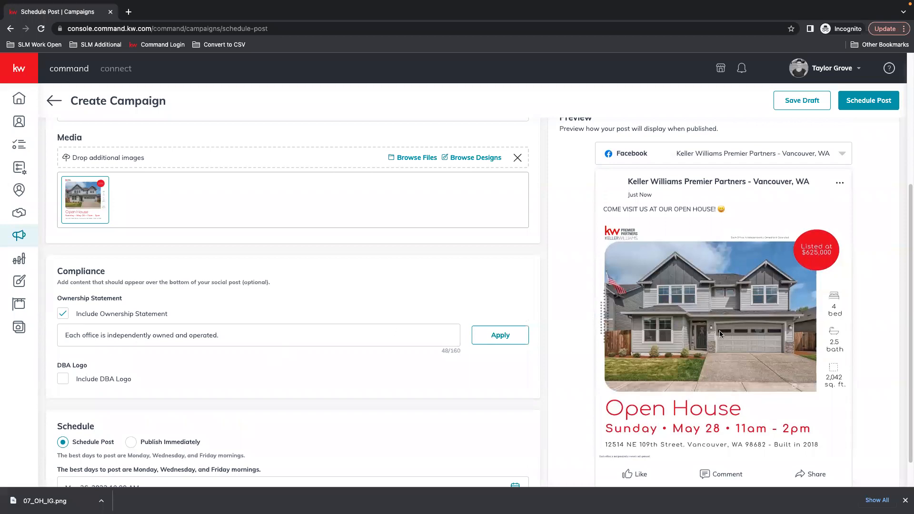
pyautogui.scroll(-1, 721, 333)
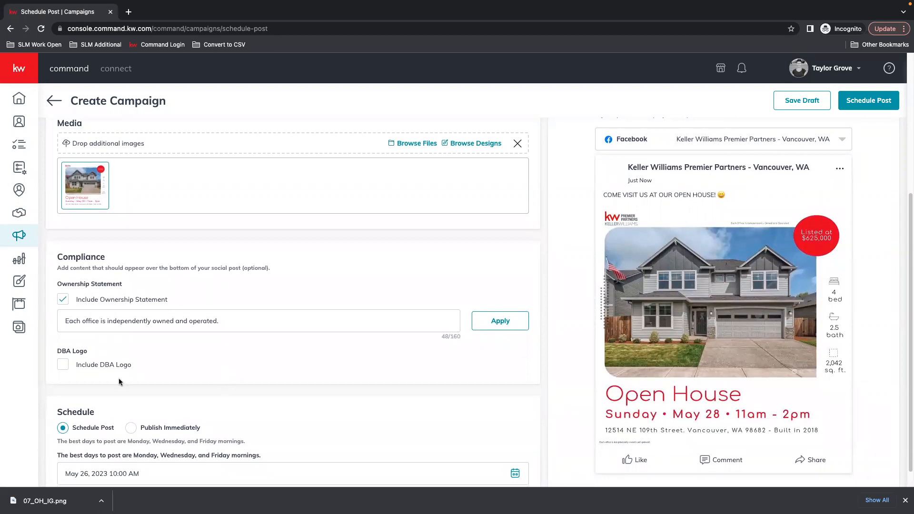
pyautogui.click(62, 365)
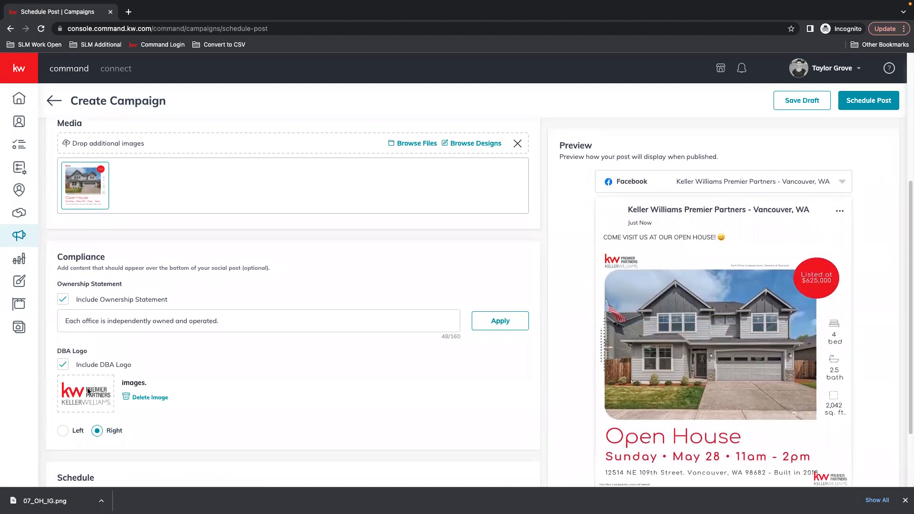
pyautogui.scroll(-1, 826, 374)
pyautogui.scroll(-1, 824, 372)
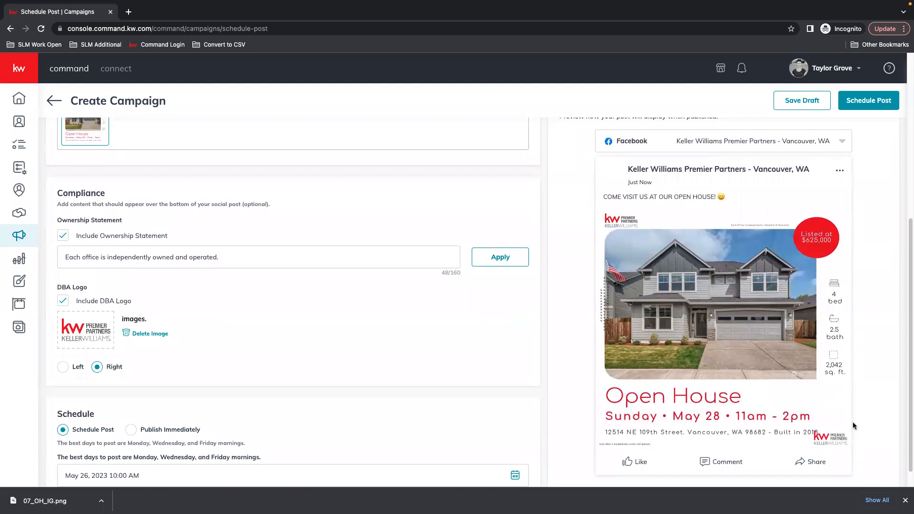
pyautogui.click(63, 300)
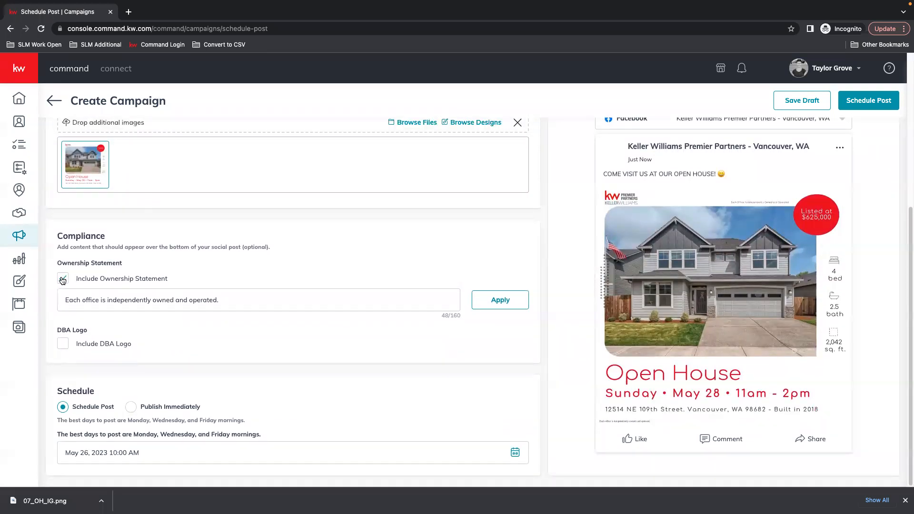
pyautogui.click(63, 279)
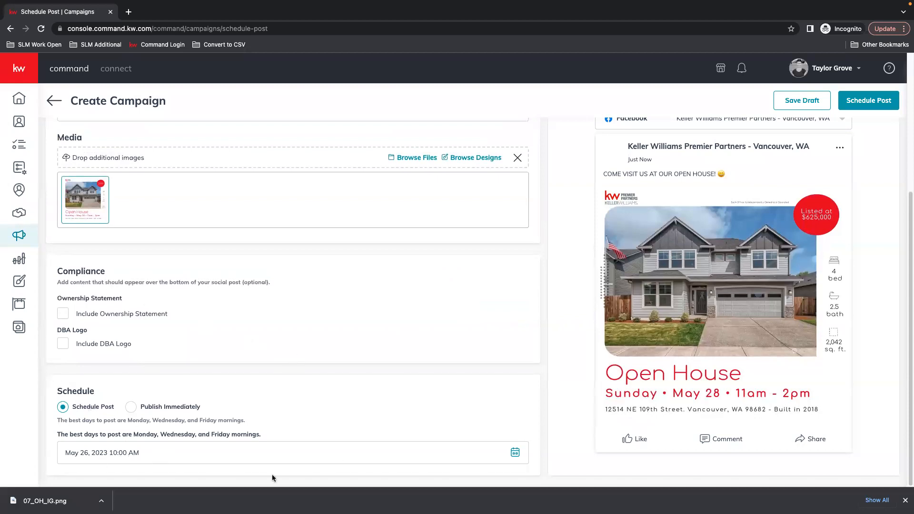
# Set the post's schedule to May 31, 2023, lowering the hour to 8:00 AM
pyautogui.click(515, 453)
pyautogui.scroll(-3, 428, 418)
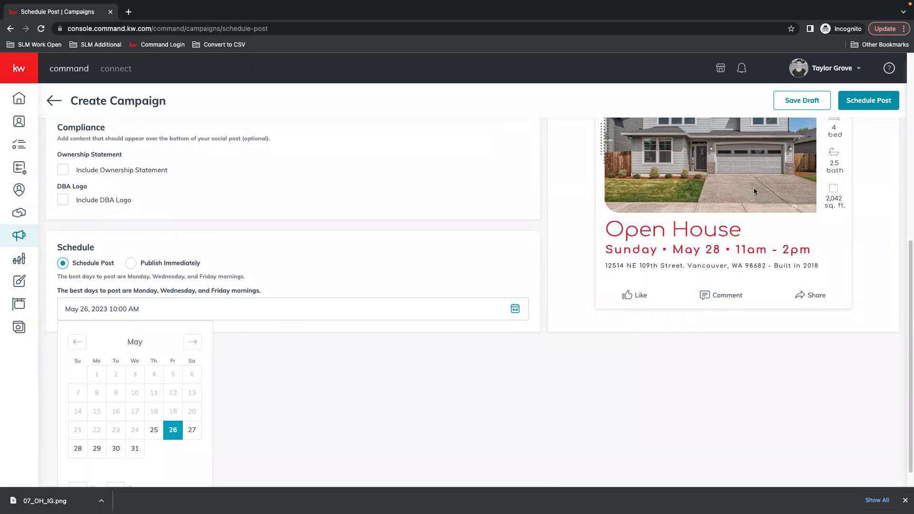
pyautogui.click(136, 450)
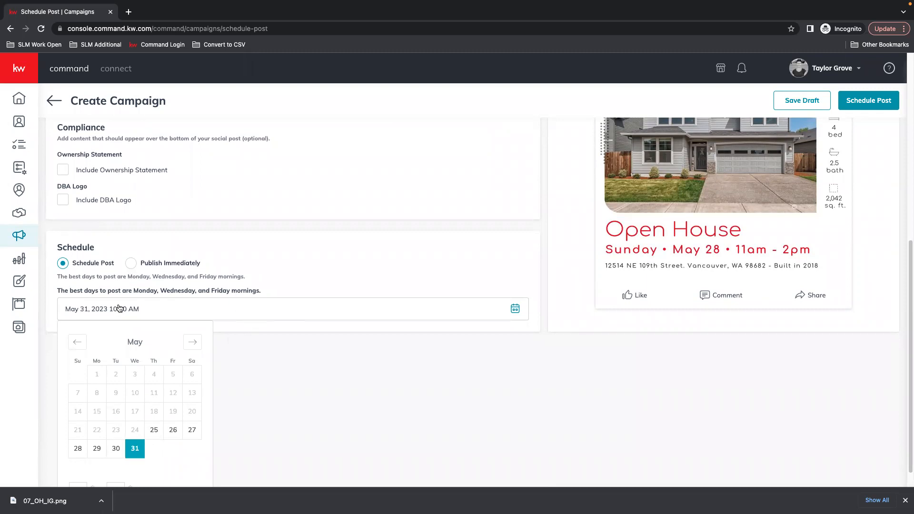
pyautogui.scroll(-1, 107, 343)
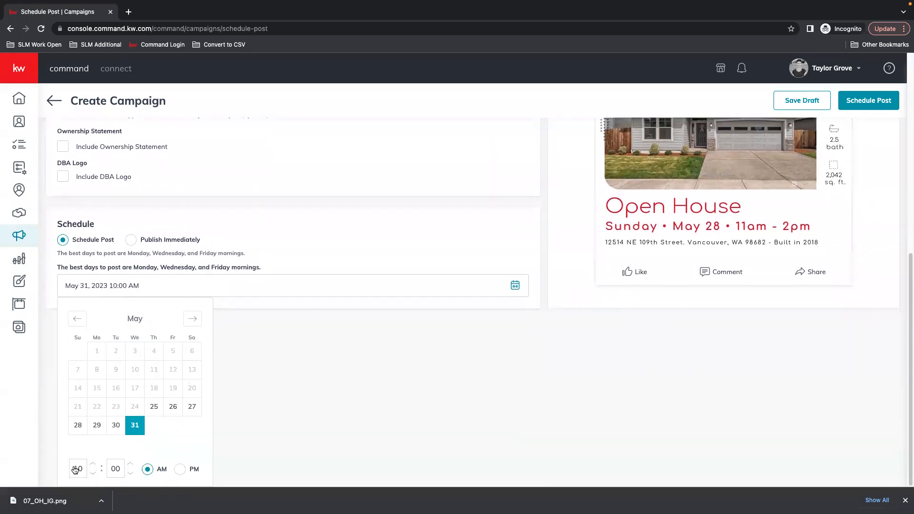
pyautogui.click(92, 473)
pyautogui.click(92, 473)
pyautogui.click(421, 254)
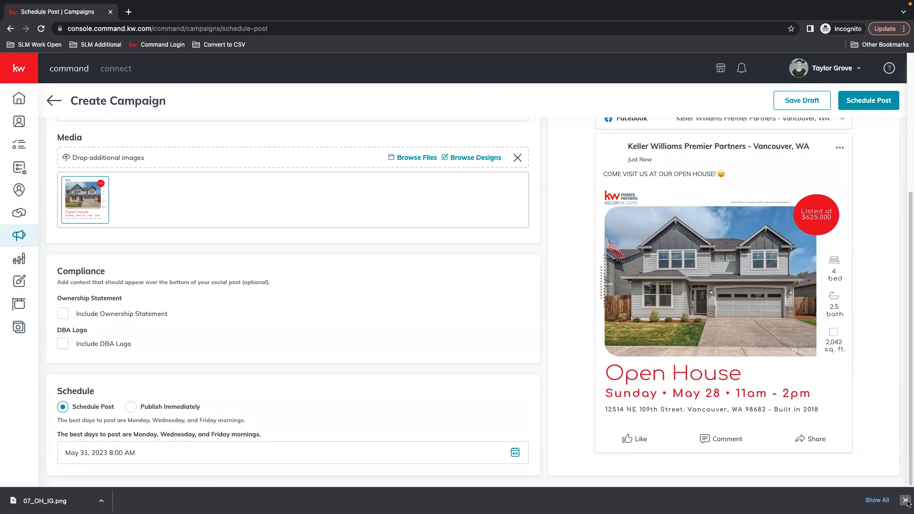
pyautogui.scroll(1, 707, 271)
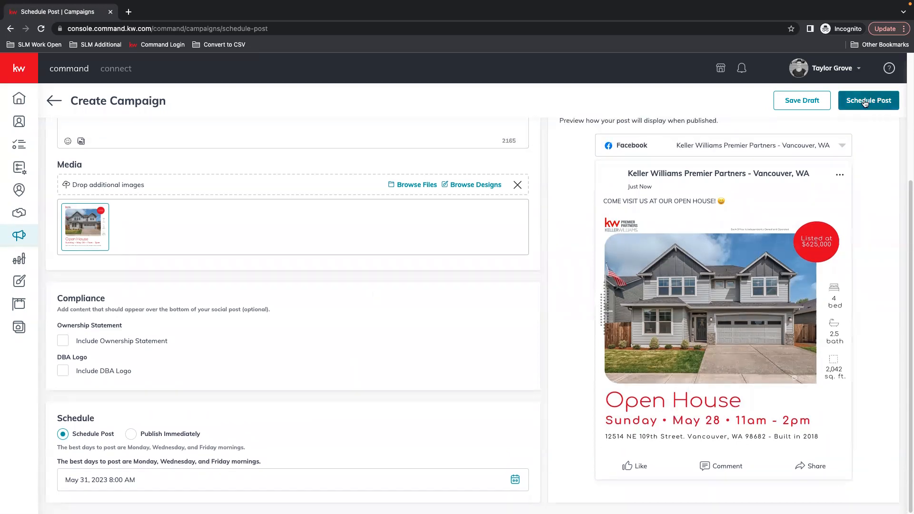
# Review the Open House post and its Facebook page, then schedule it for May 31, 8:00 AM
pyautogui.click(880, 100)
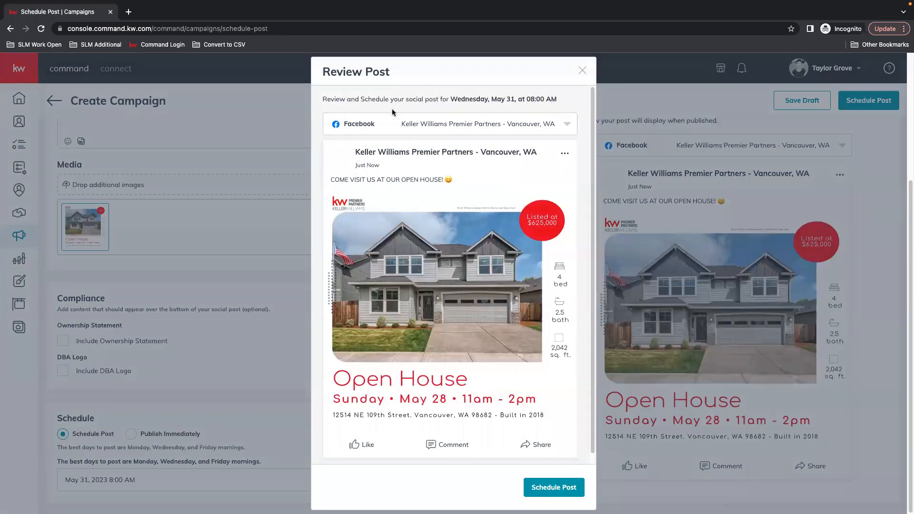
pyautogui.scroll(-1, 559, 292)
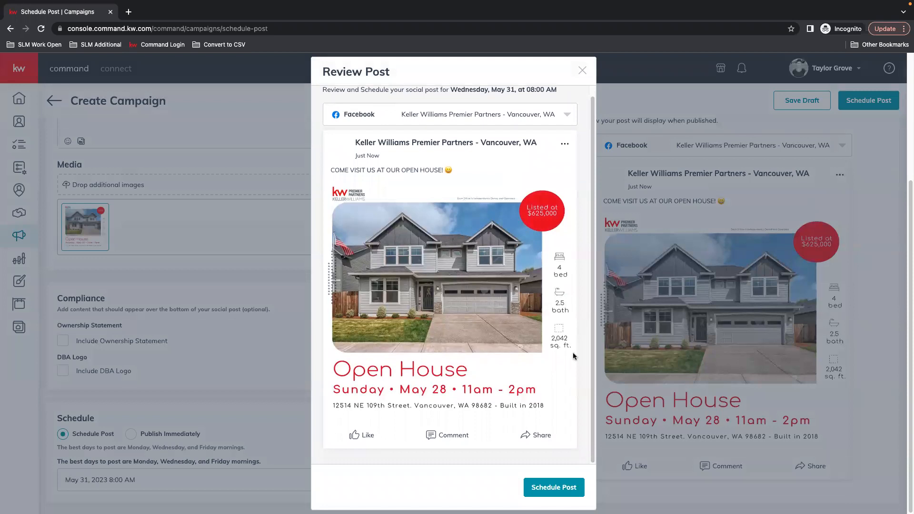
pyautogui.click(567, 114)
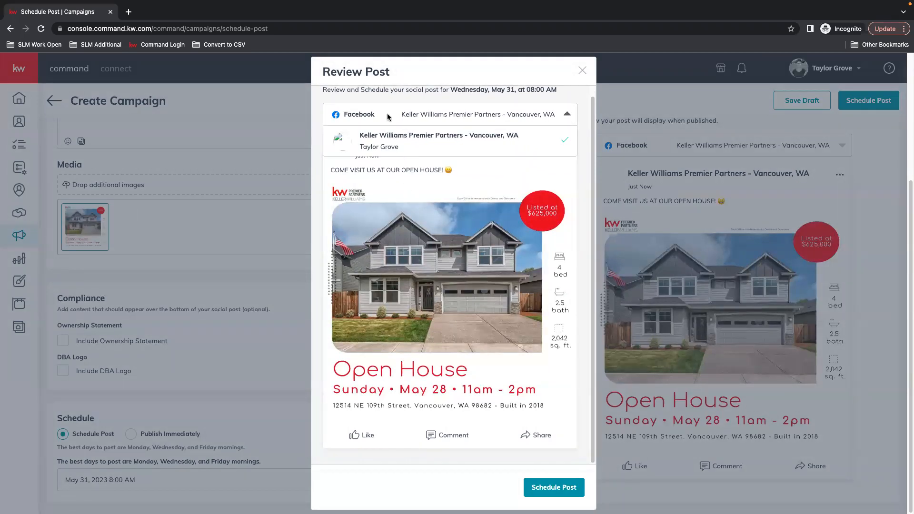
pyautogui.click(459, 148)
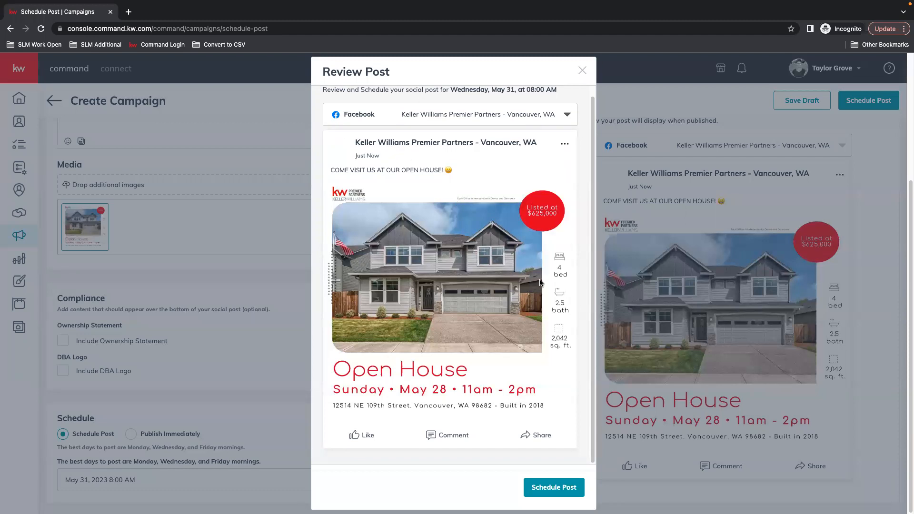
pyautogui.click(552, 487)
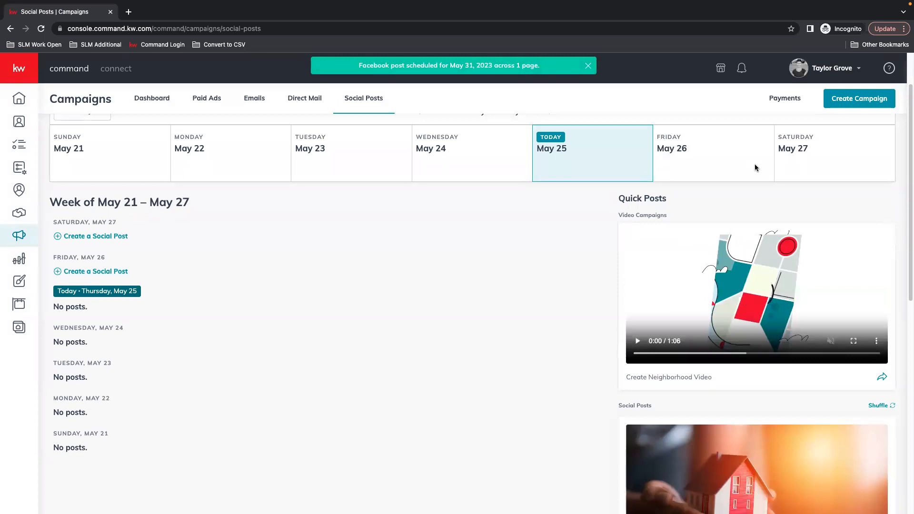
# Switch the Social Posts calendar to the Month view for May 2023
pyautogui.scroll(2, 856, 149)
pyautogui.click(857, 175)
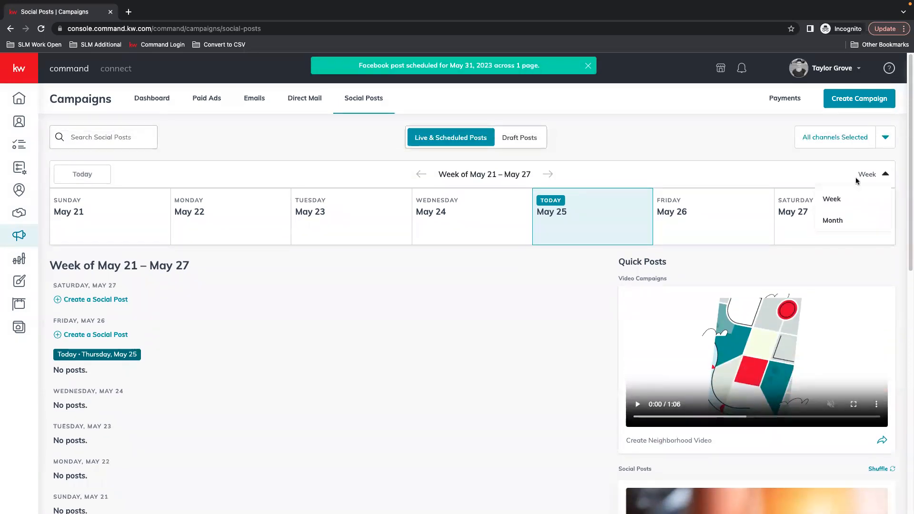
pyautogui.click(833, 219)
pyautogui.scroll(-1, 414, 247)
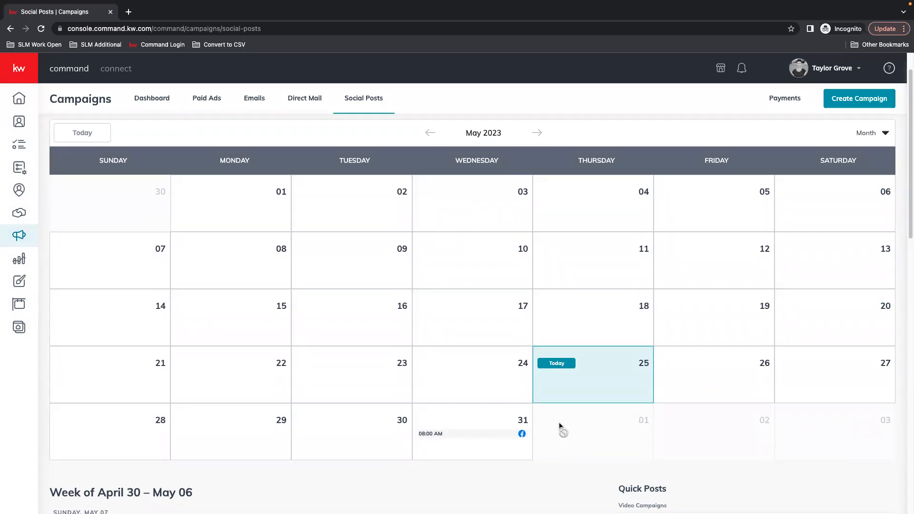
# Delete the May 31 08:00 AM Open House post from the calendar
pyautogui.click(482, 435)
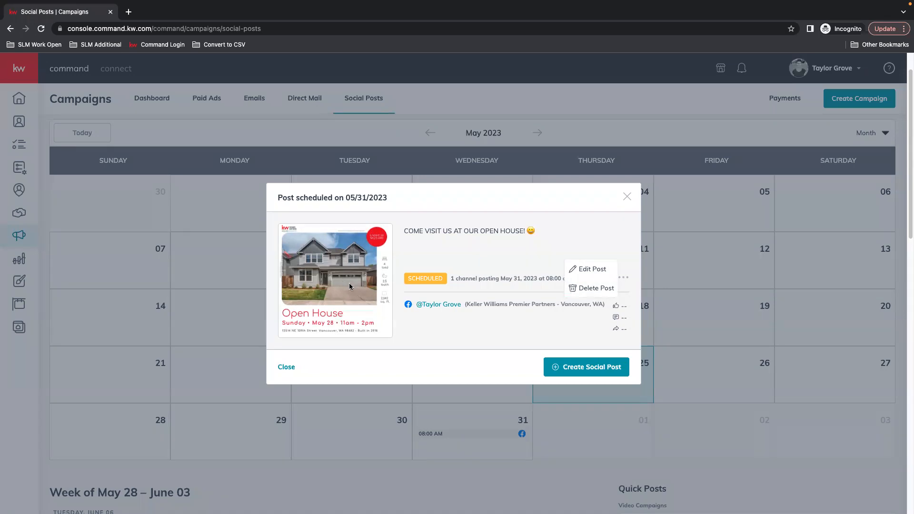
pyautogui.click(593, 287)
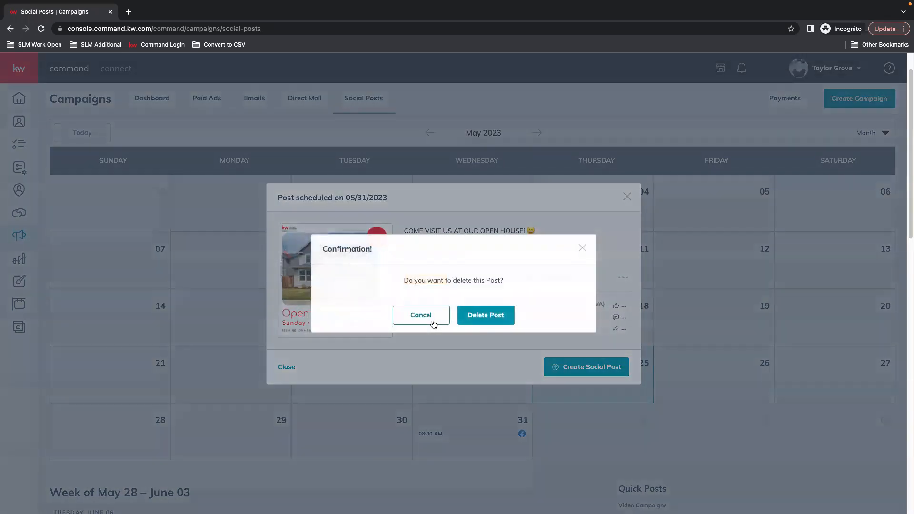
pyautogui.click(486, 315)
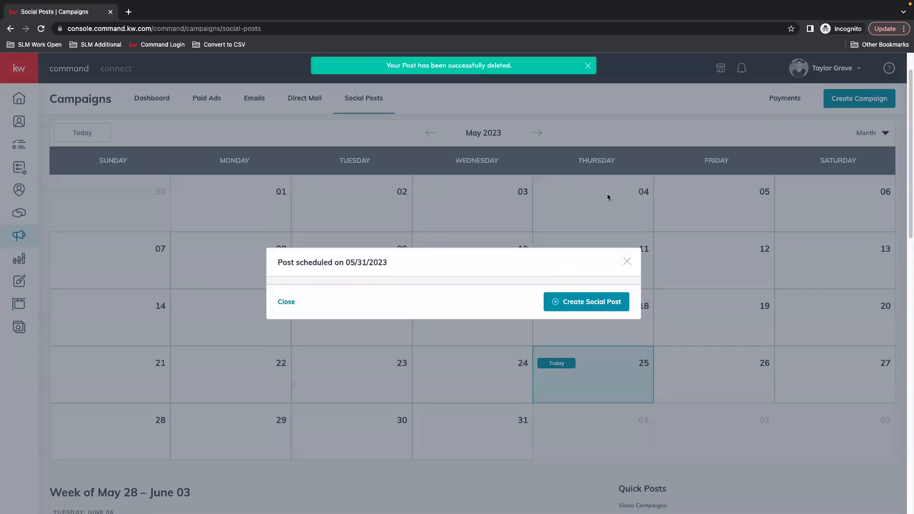
pyautogui.click(630, 261)
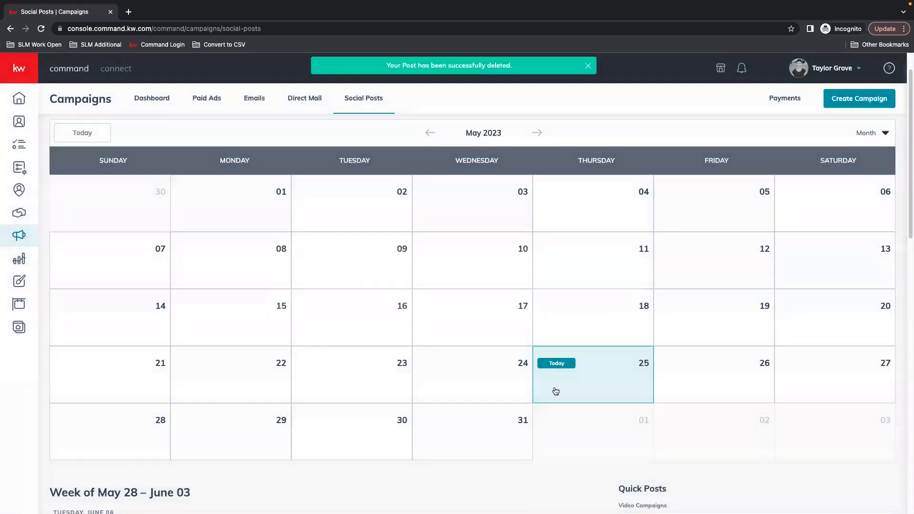